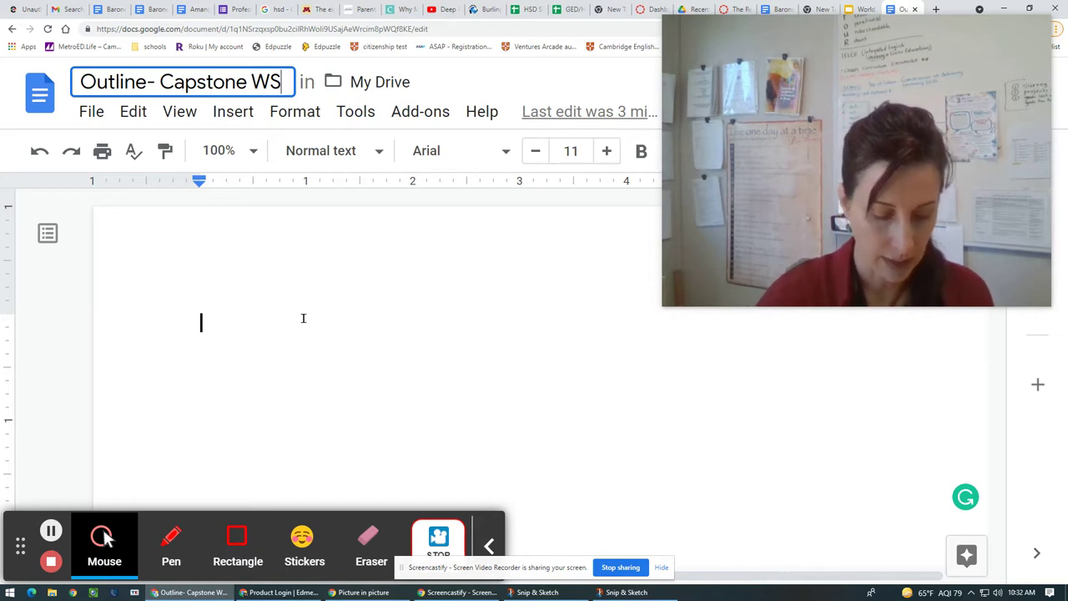
text(Student)
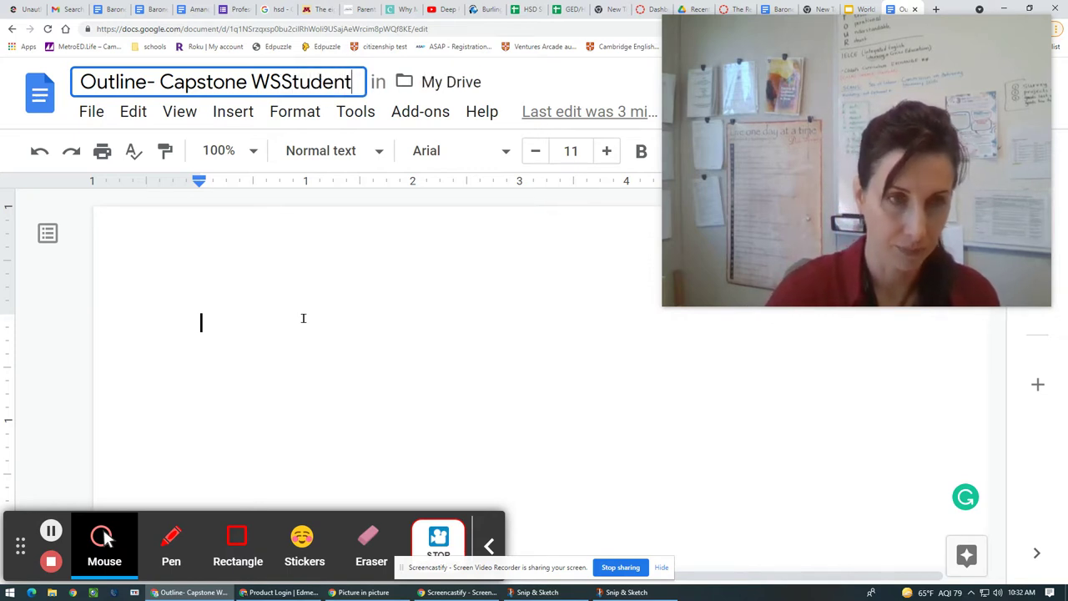
text(s)
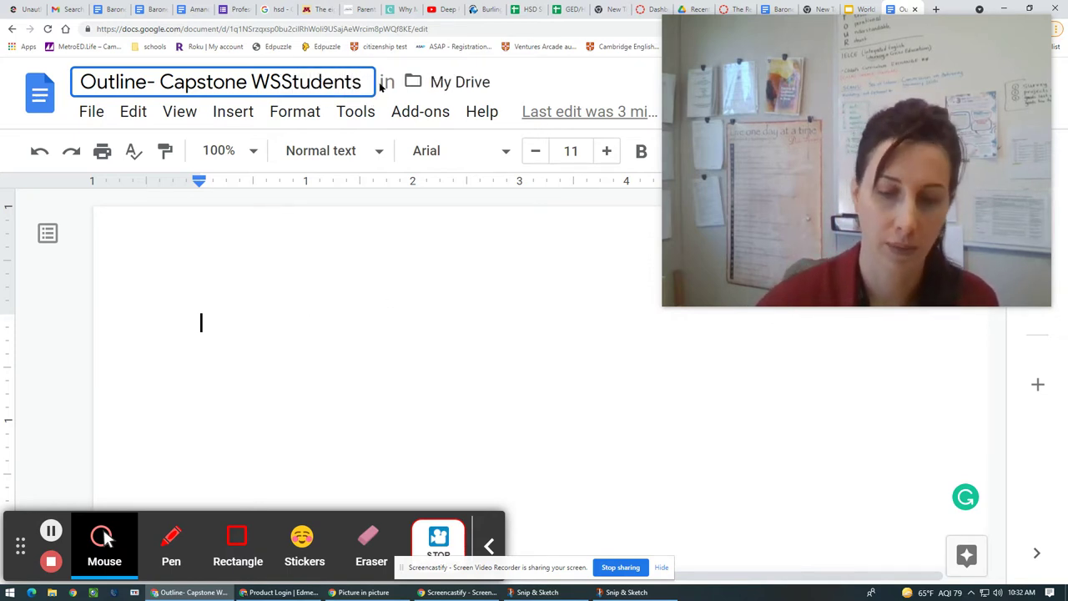
key(BackSpace)
key(BackSpace)
key(BackSpace)
key(BackSpace)
key(BackSpace)
key(BackSpace)
key(BackSpace)
key(BackSpace)
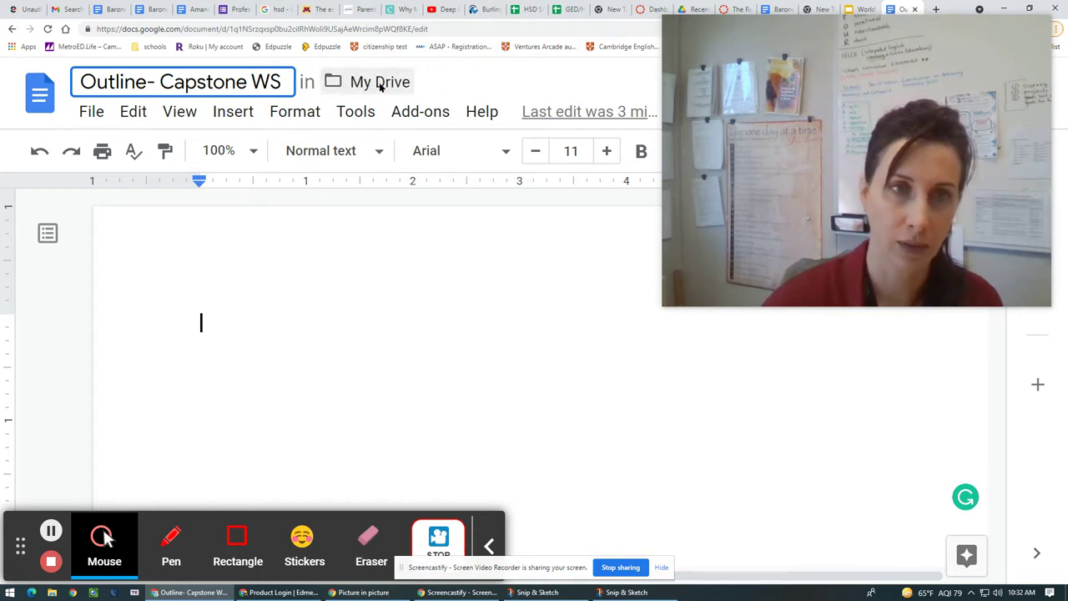
- Set the line spacing of the blank document to Double
click(294, 111)
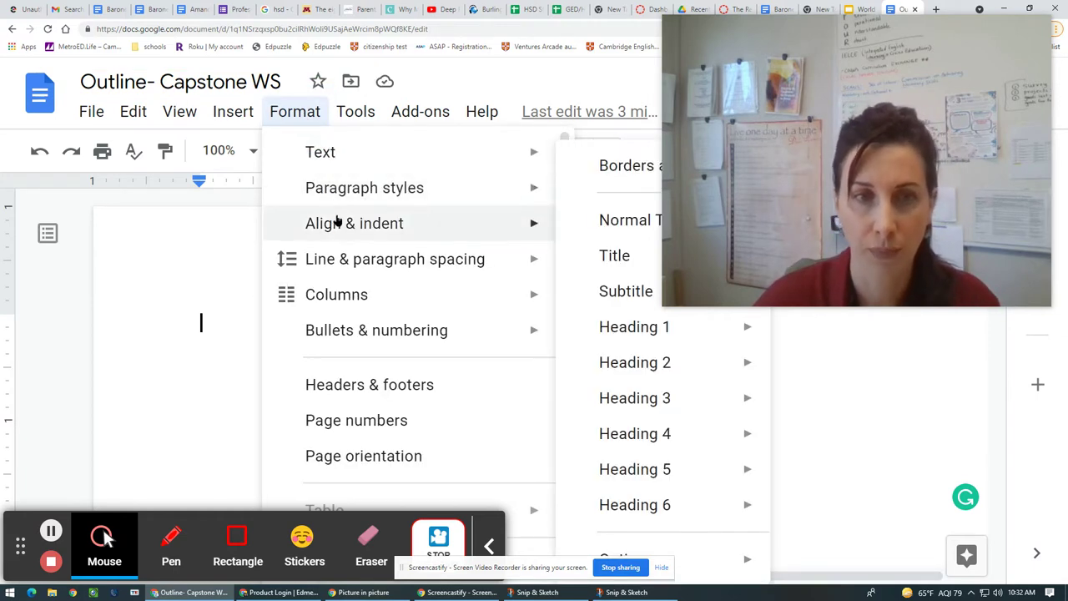
mouse_move(375, 266)
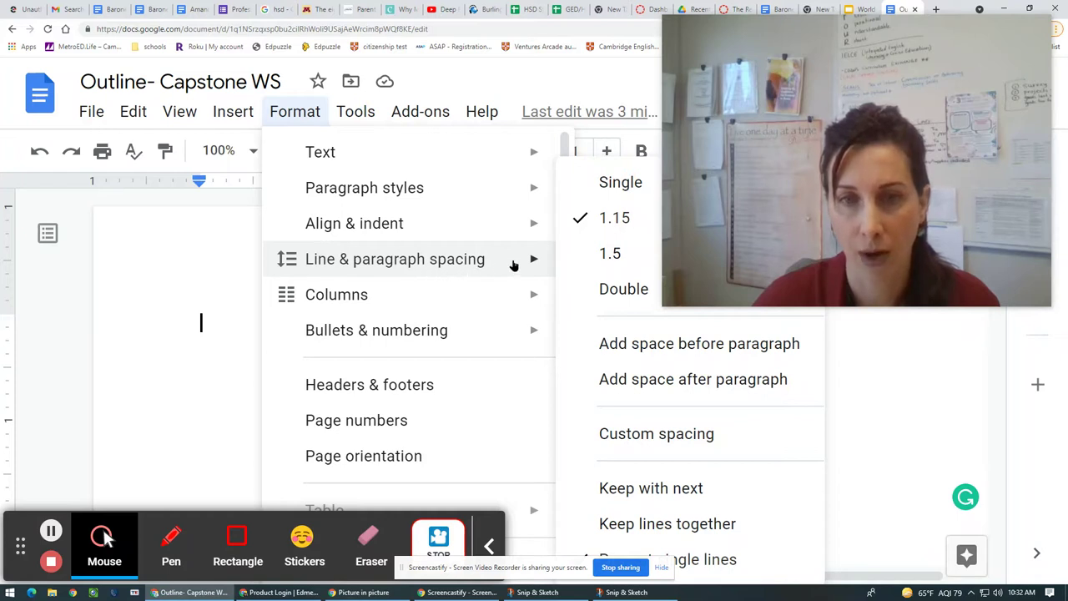
click(626, 292)
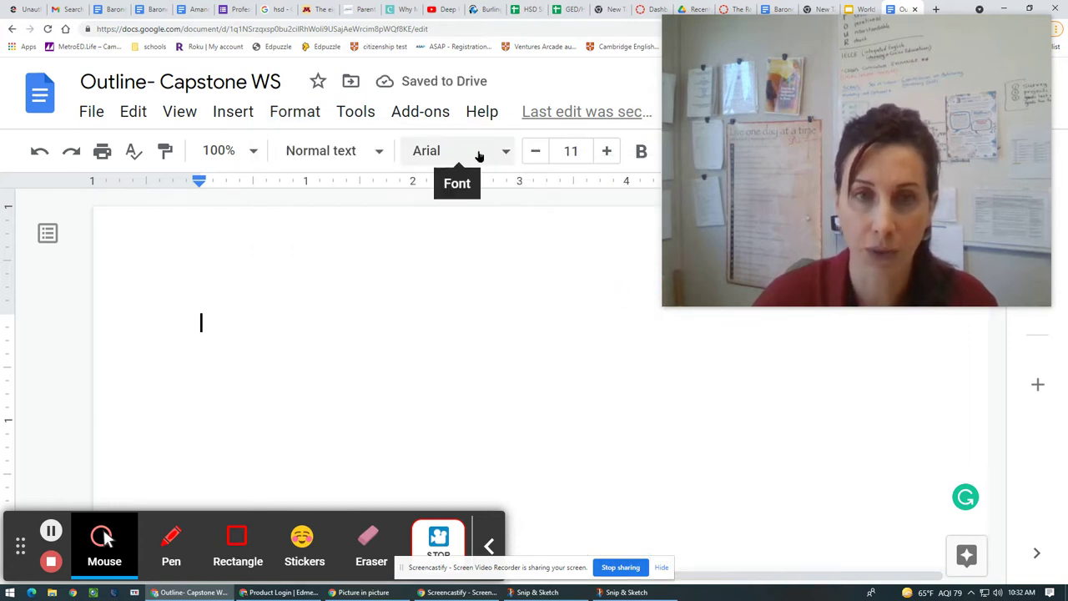
- Set the document text to the Times New Roman font at size 12
click(504, 152)
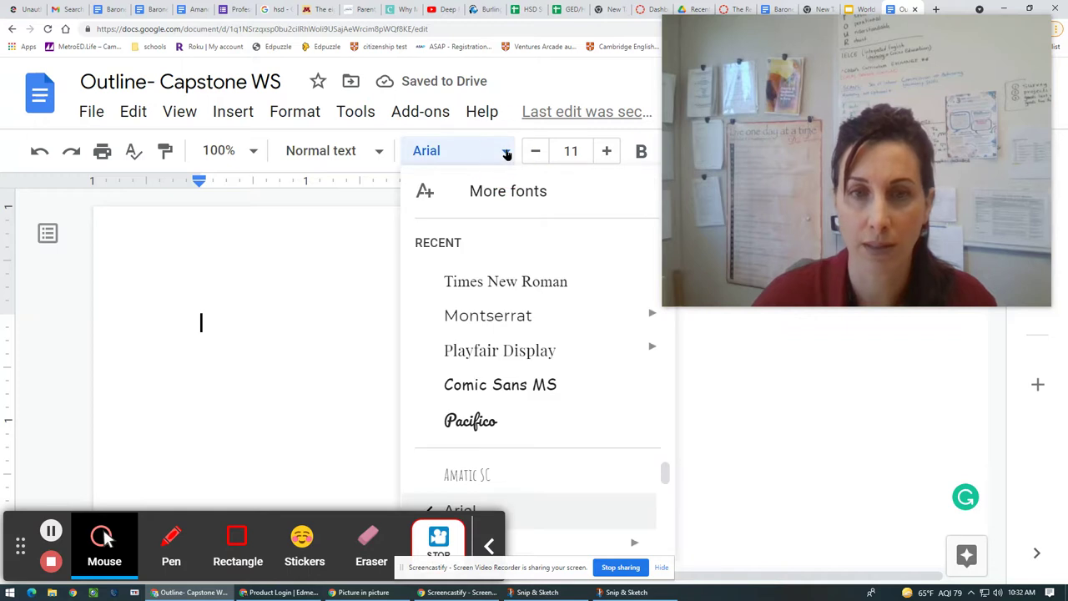
click(498, 282)
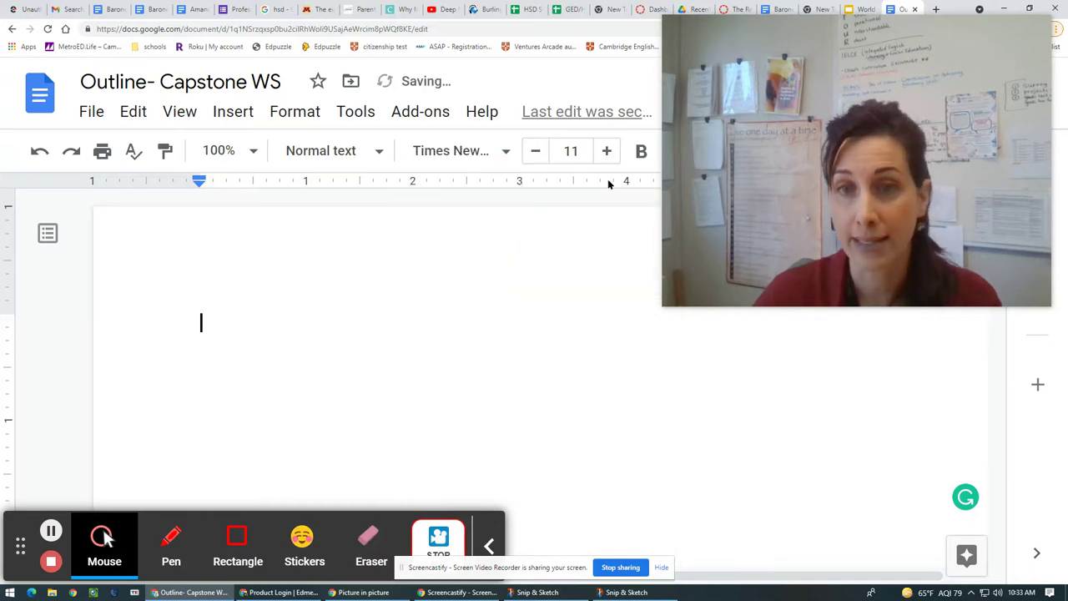
click(608, 153)
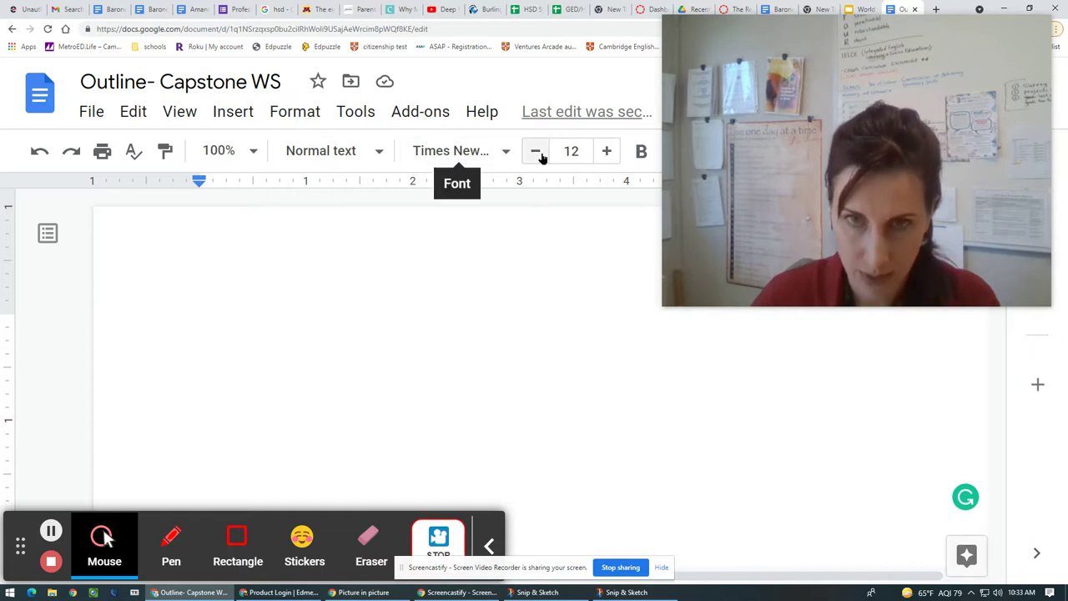
- Enter three heading lines at the start of the document: "Students name", "Teacher's name" and "Class"
click(229, 327)
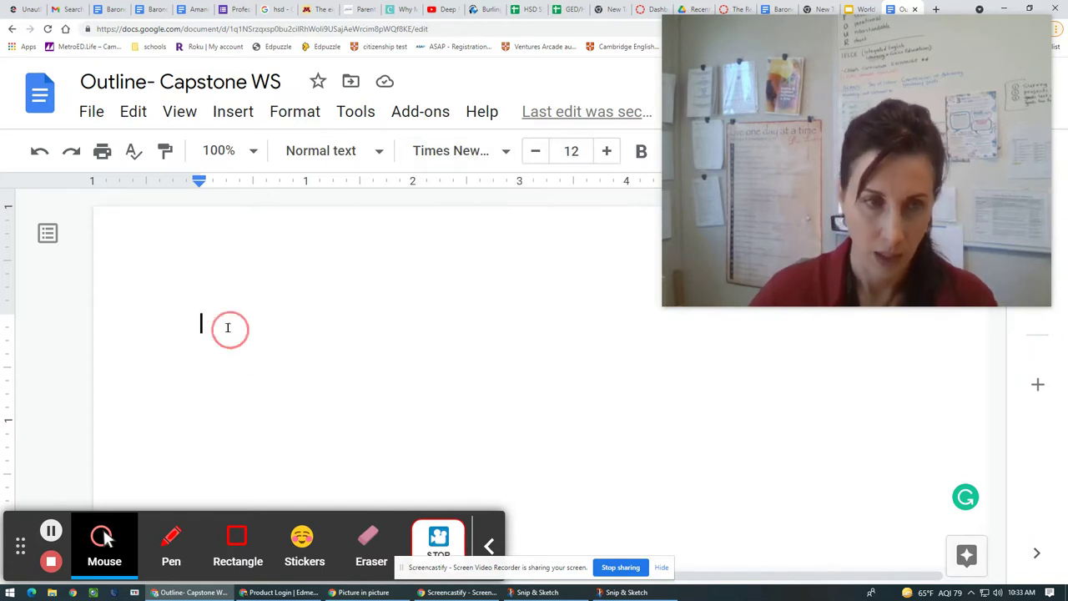
text(Student)
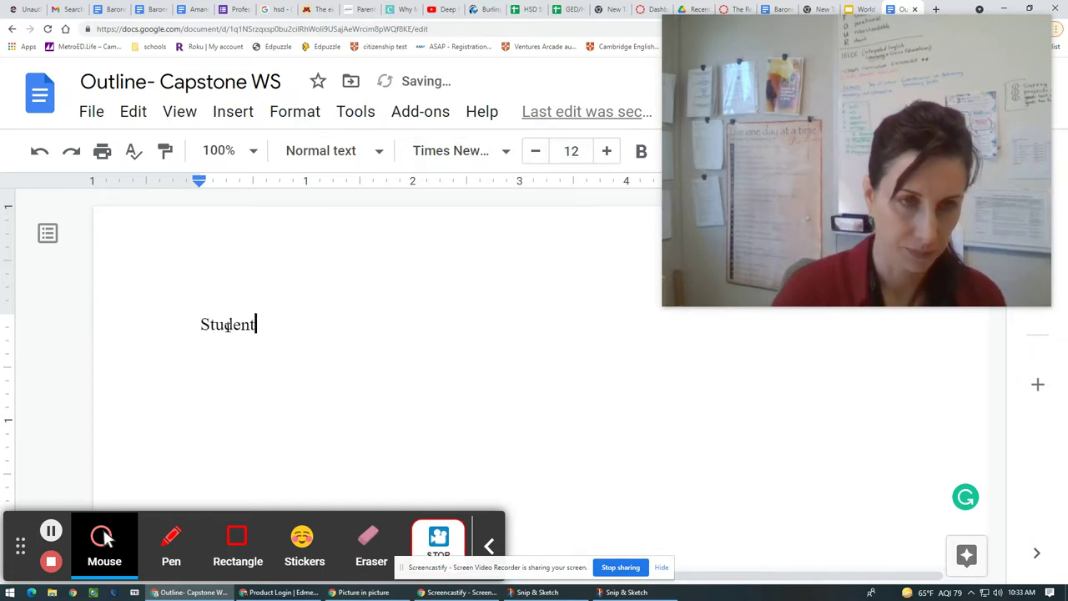
text(s name)
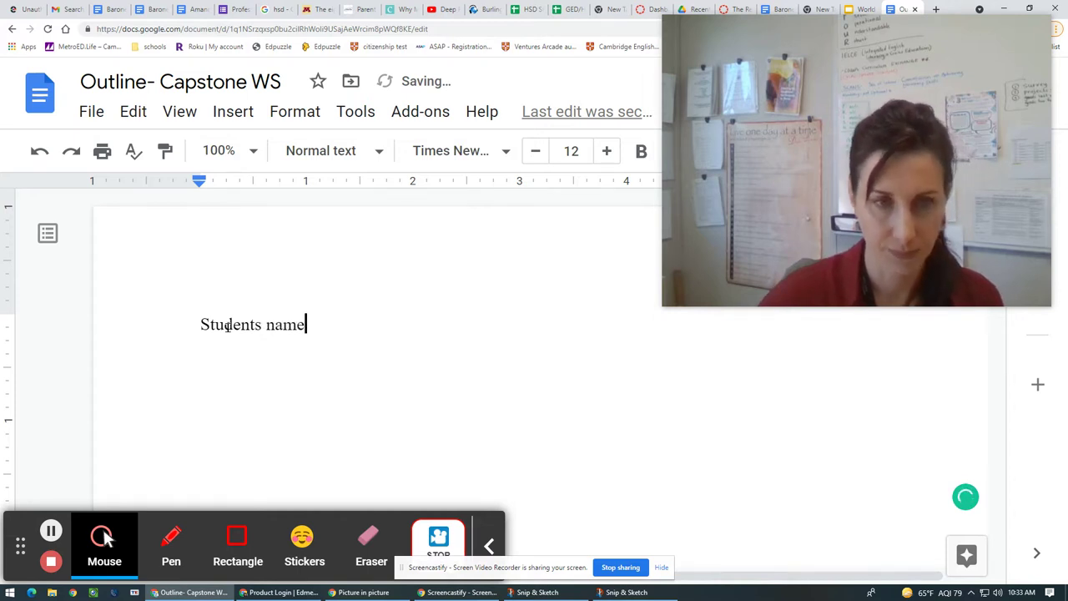
key(Return)
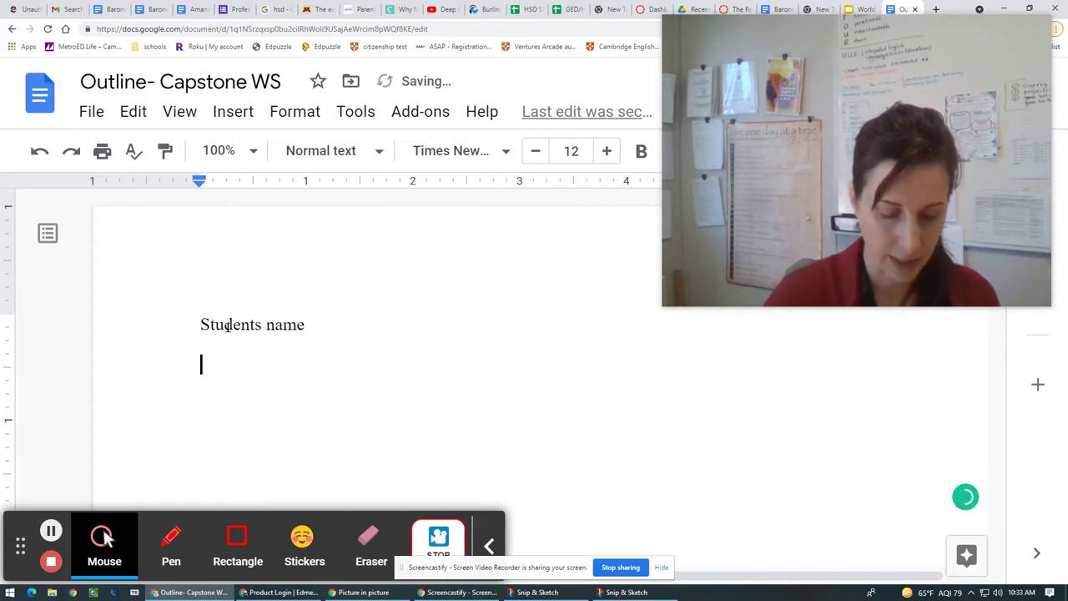
text(teacher)
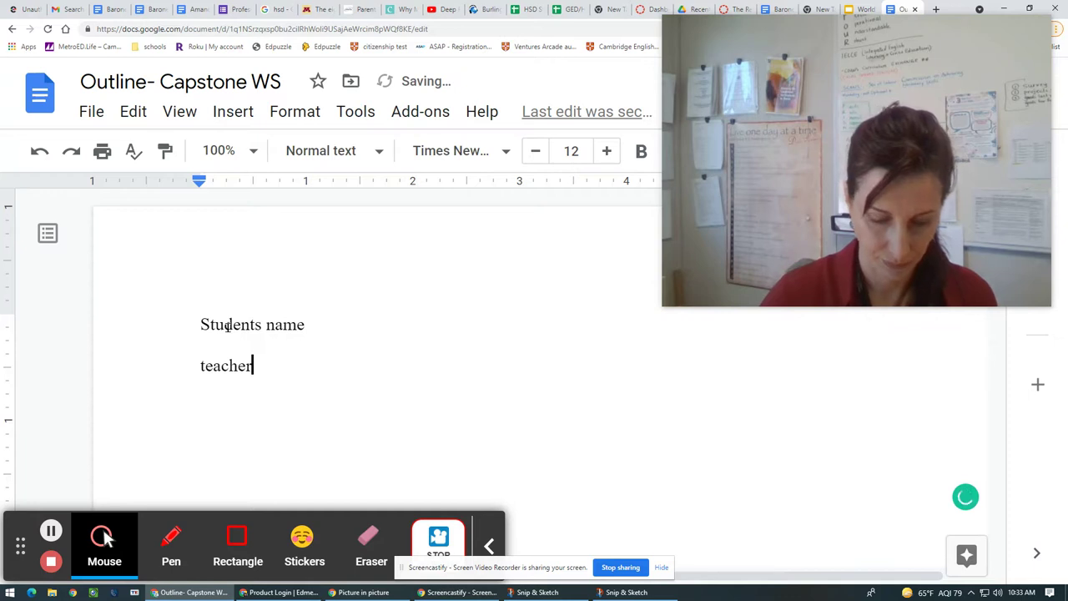
text('s name)
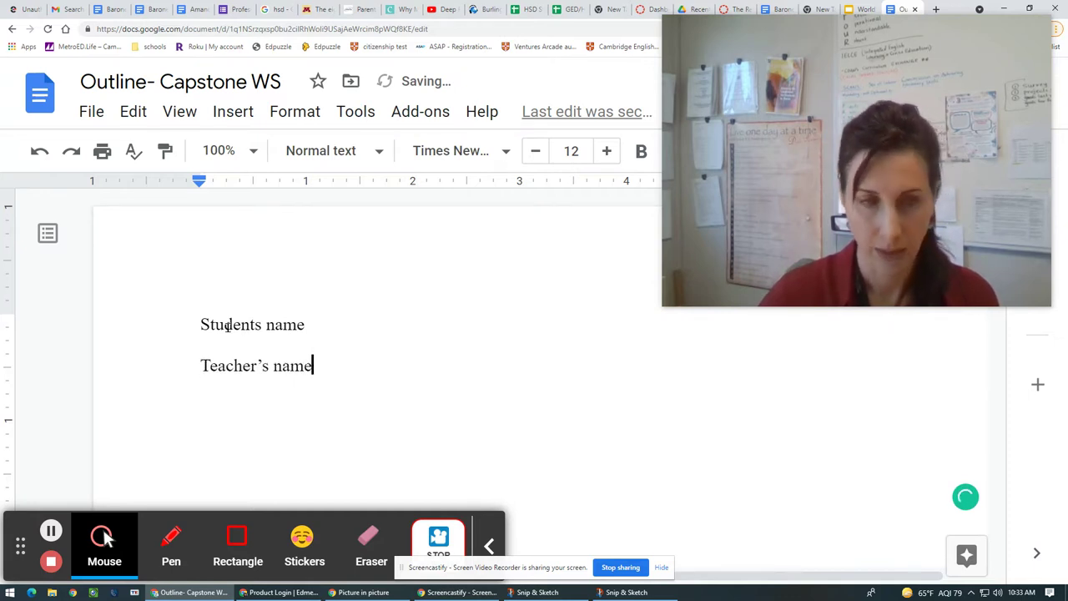
key(Return)
text(Class)
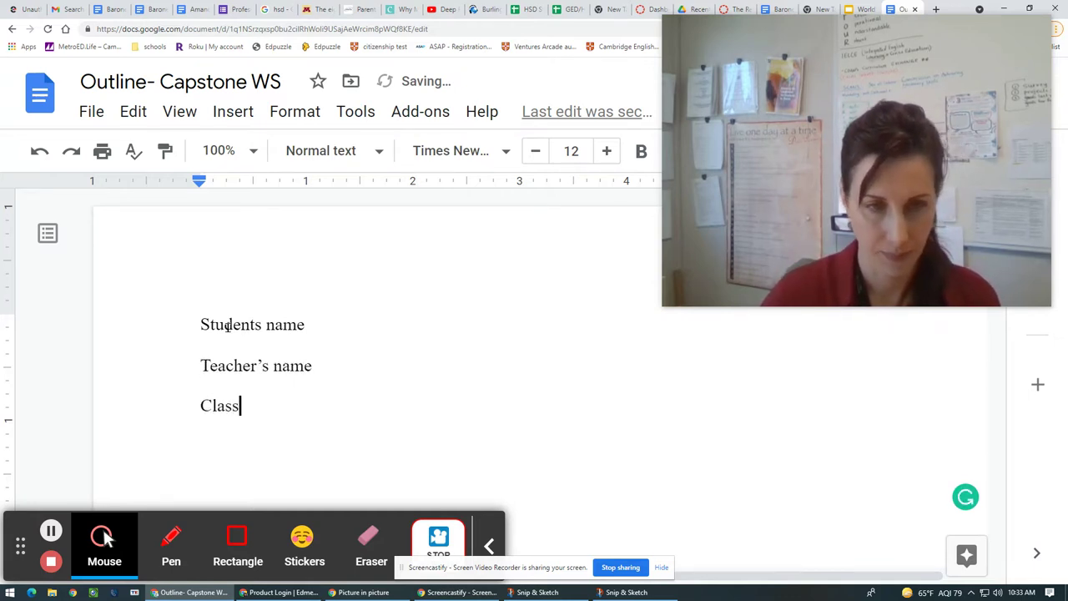
- Add a fourth heading line reading "(Date) day month year" and start a new line below it
key(Return)
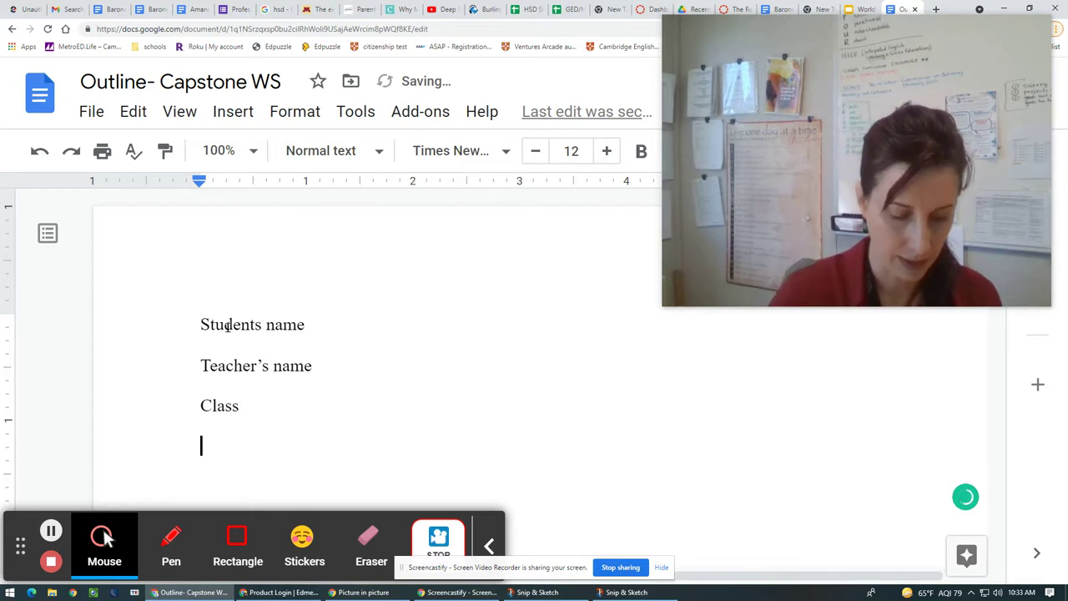
text(date)
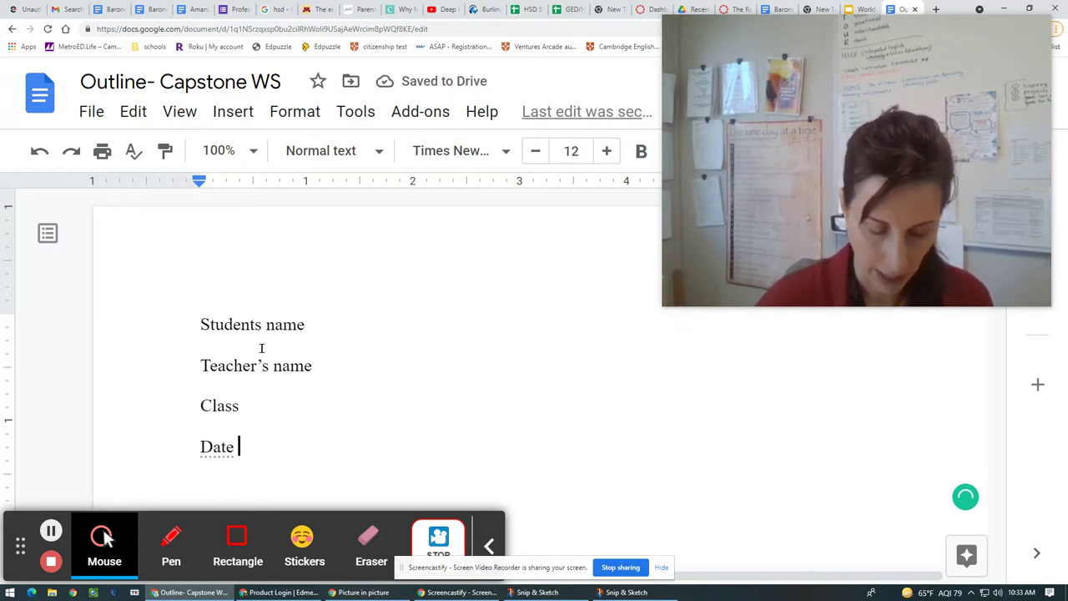
text( day )
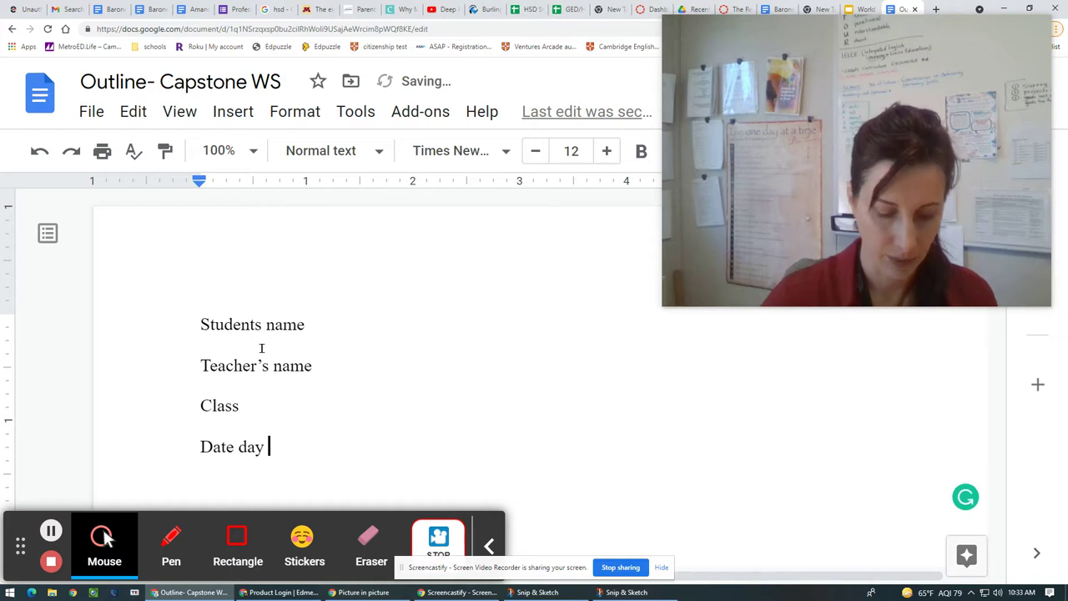
text(month year)
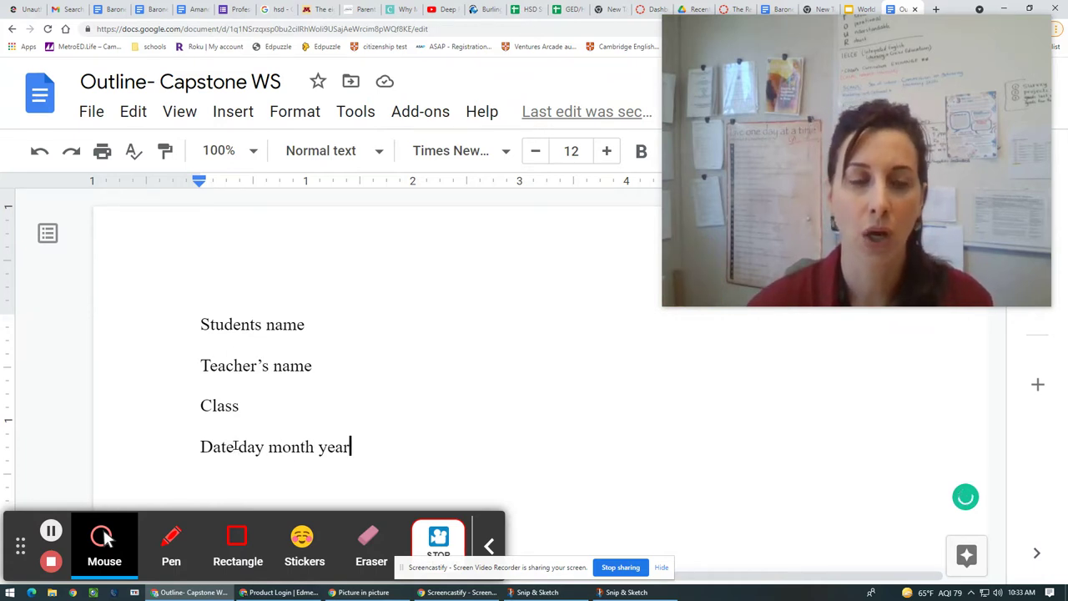
click(202, 446)
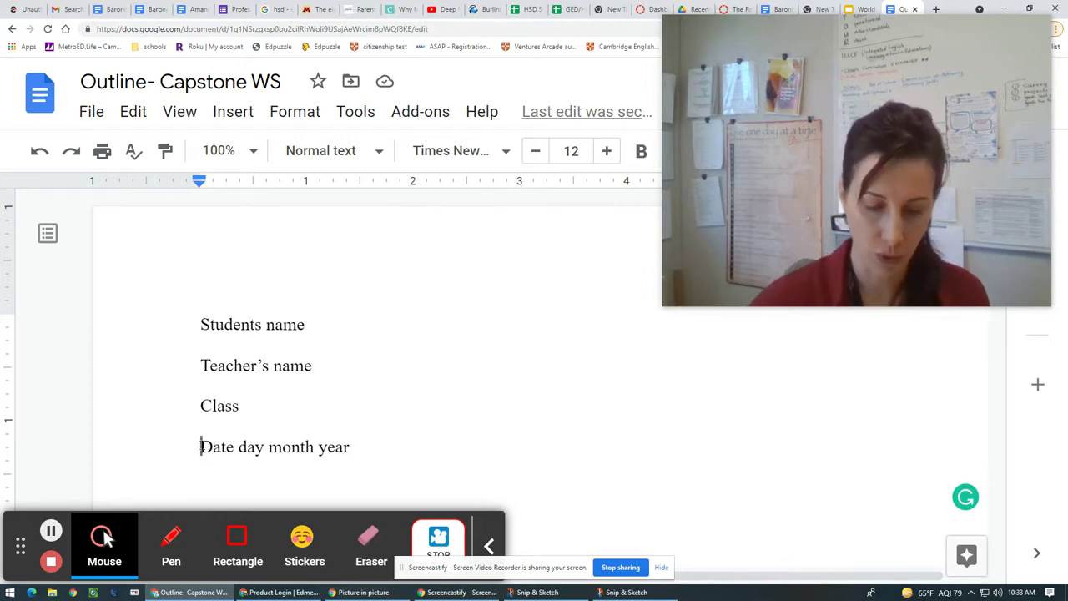
text((Date)
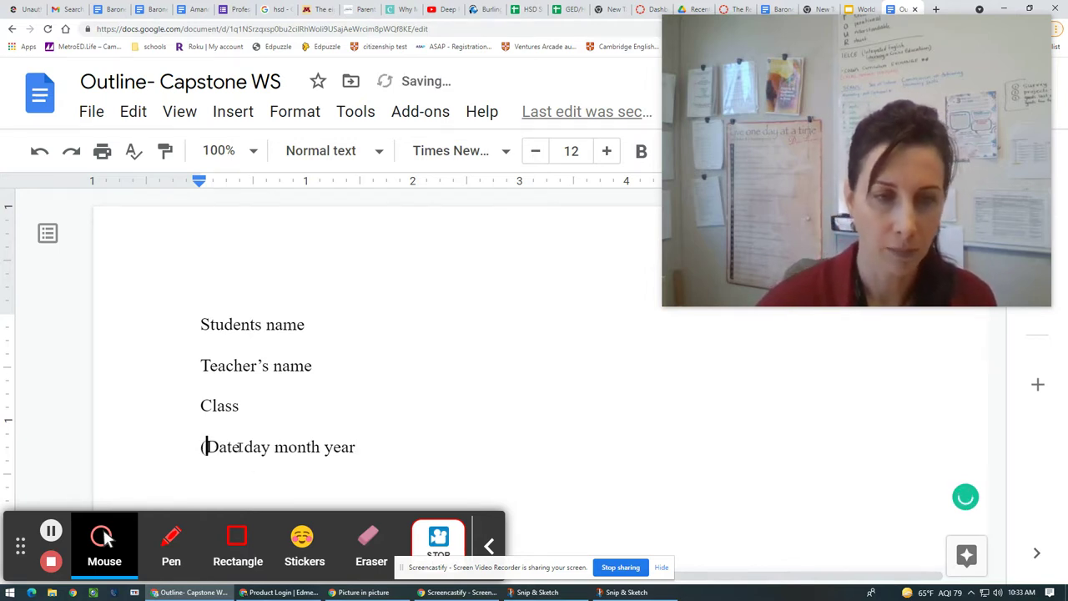
text())
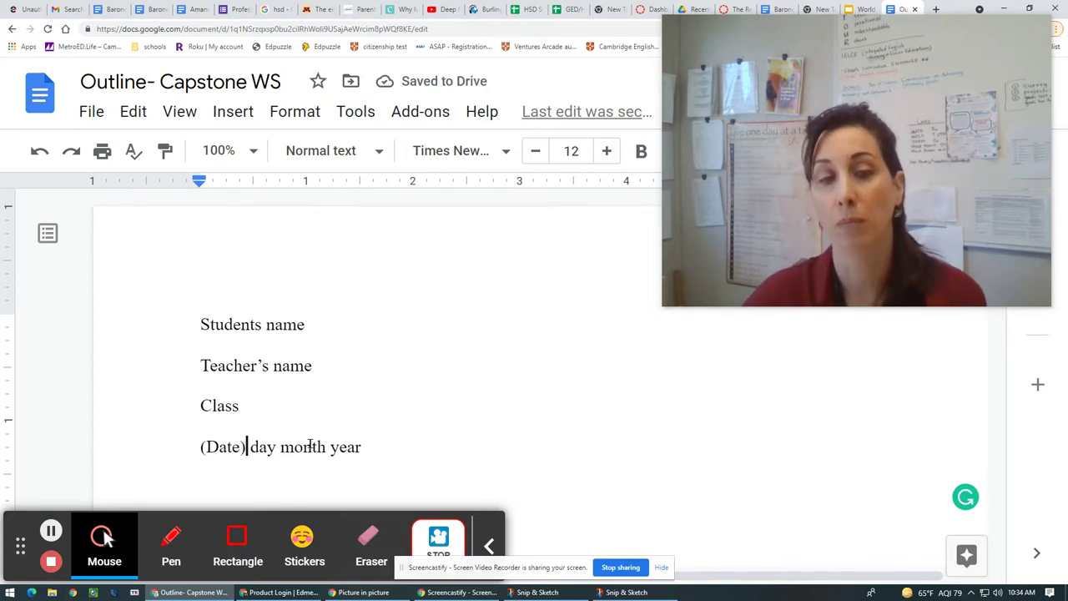
click(377, 449)
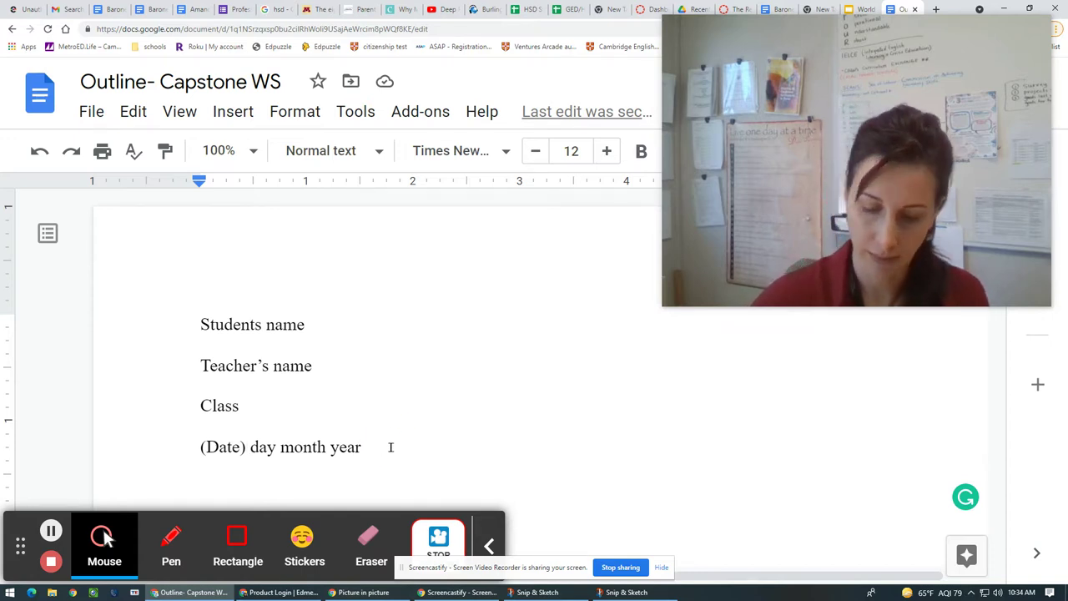
key(Return)
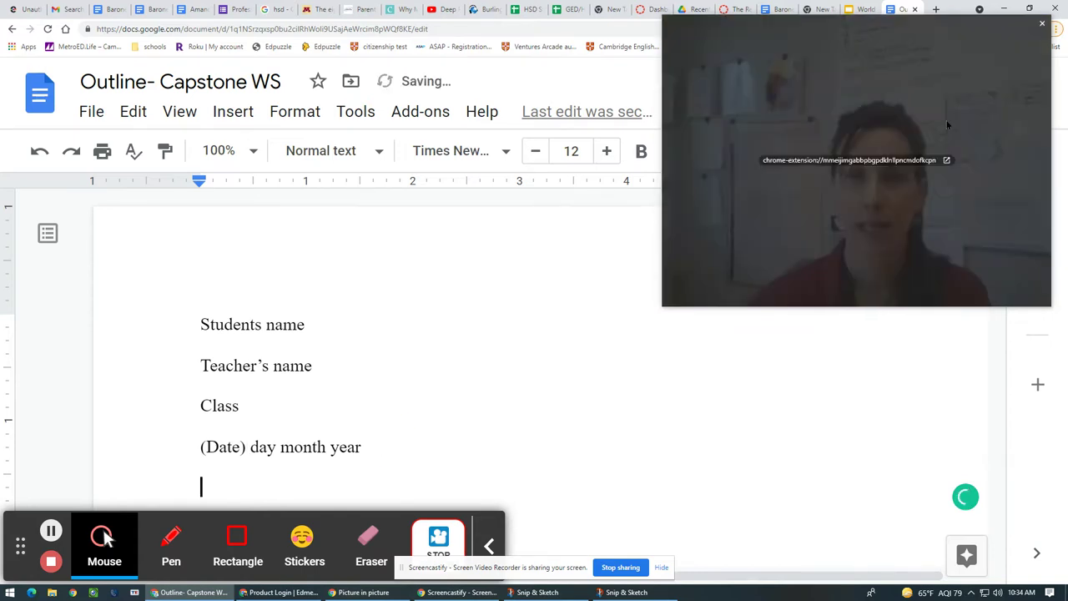
- Start a line below the date line, centre it and enter the title "Outline" there
drag(936, 29, 942, 318)
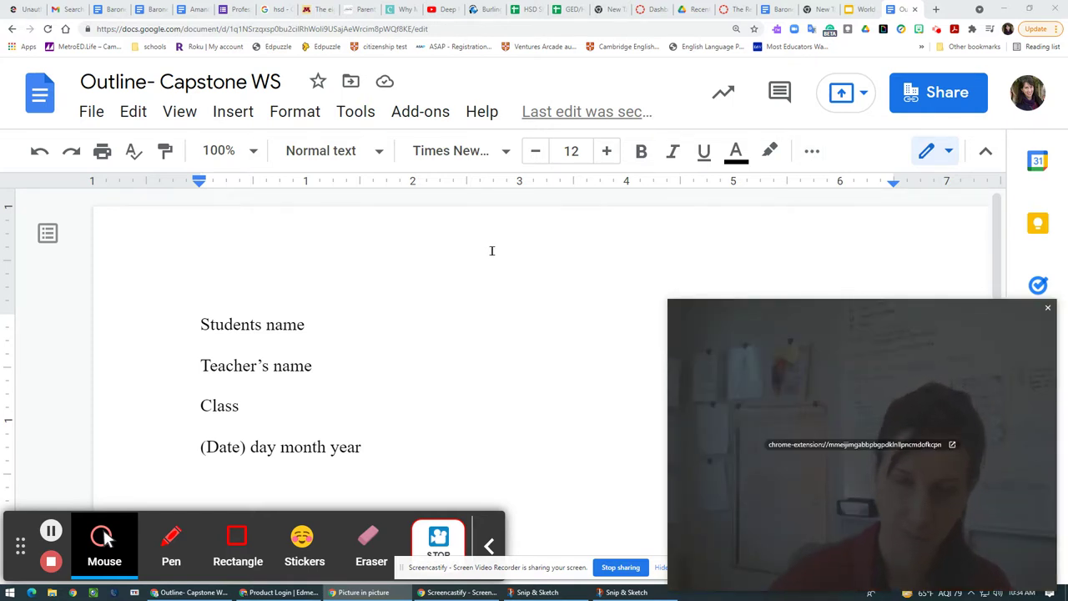
click(498, 236)
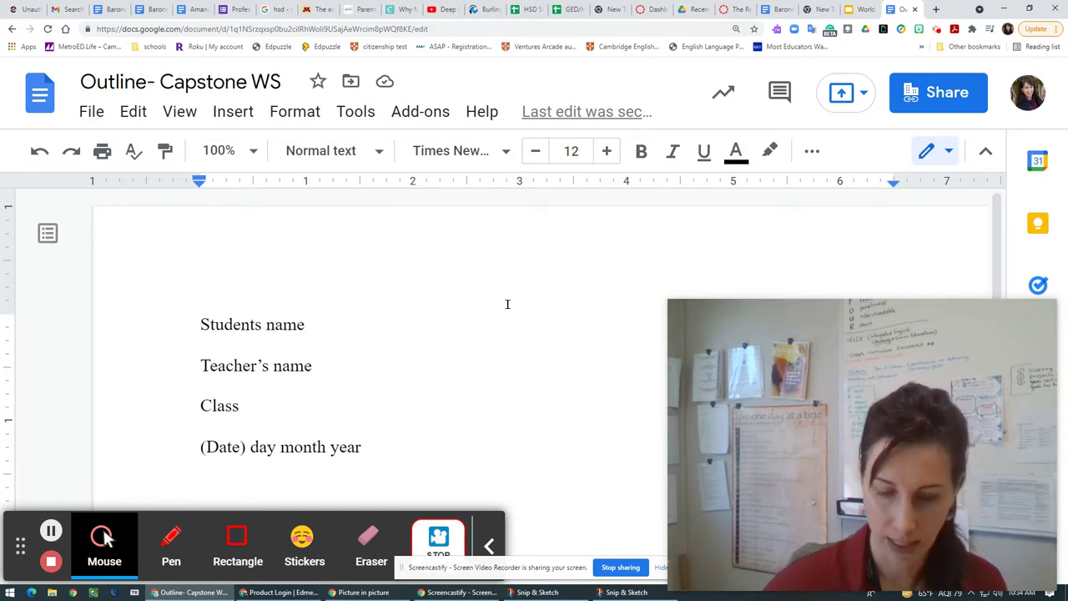
key(ctrl+minus)
key(ctrl+minus)
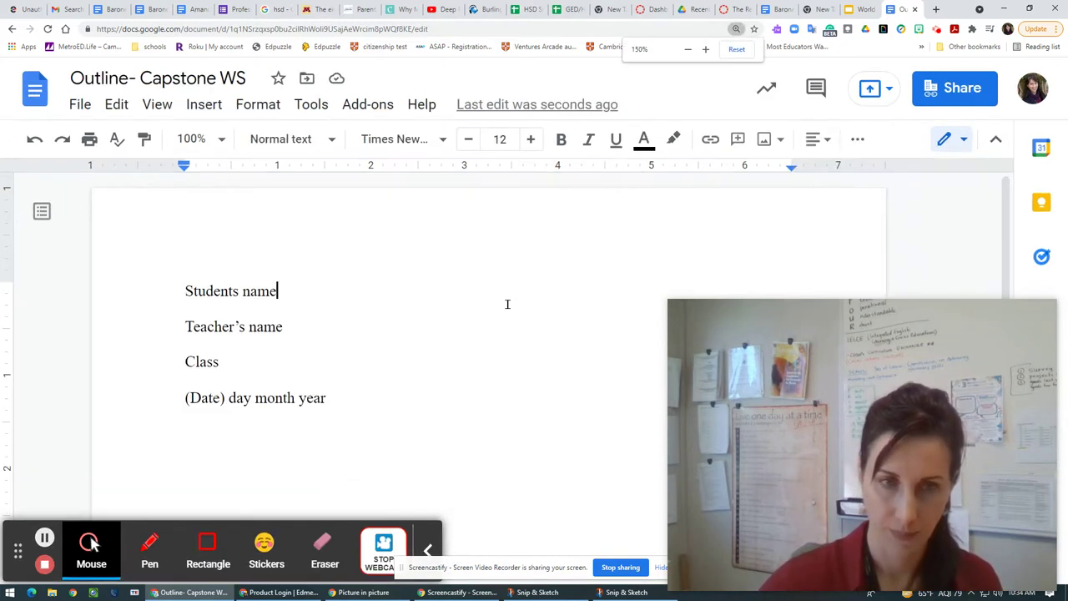
key(ctrl+minus)
key(ctrl+minus)
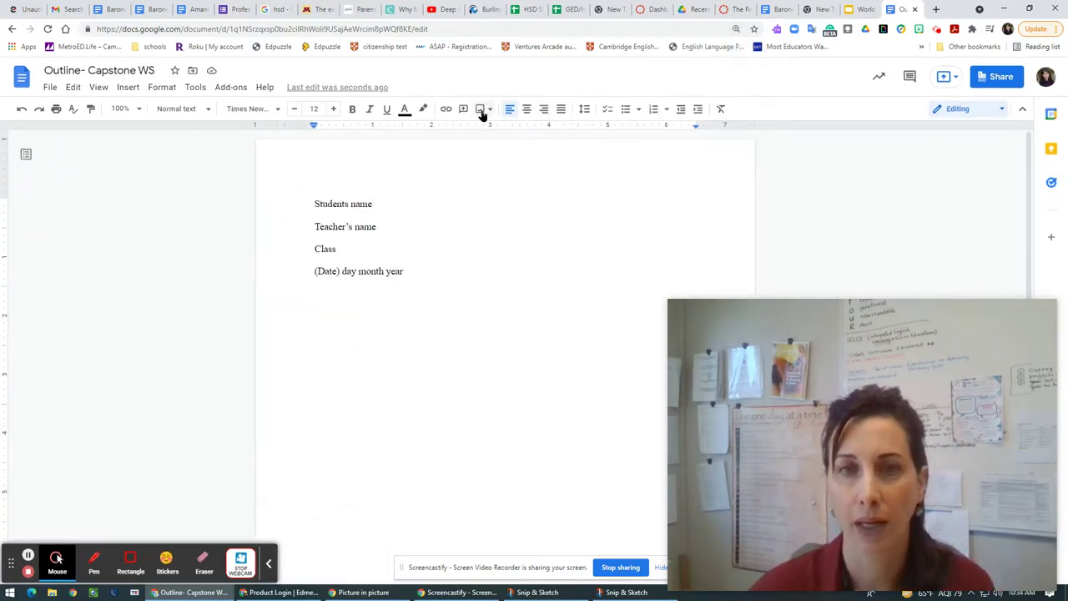
click(442, 273)
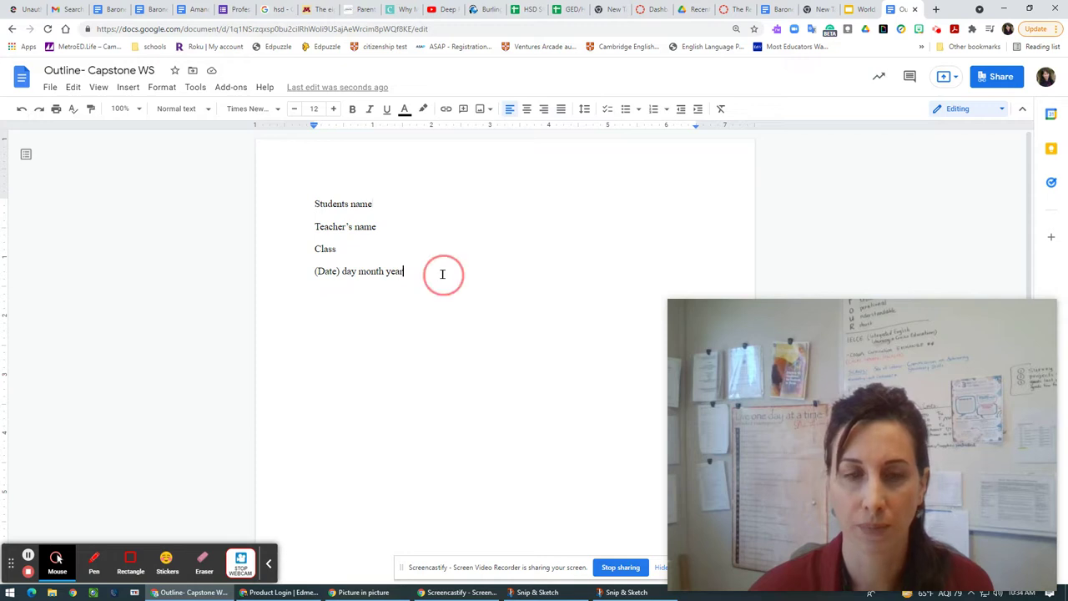
key(Return)
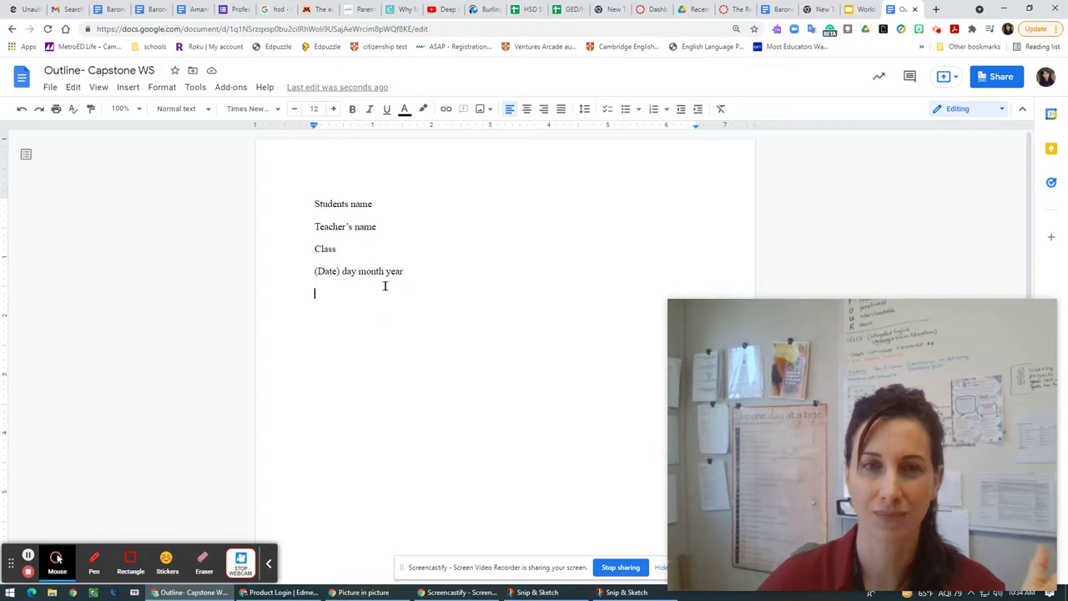
click(526, 110)
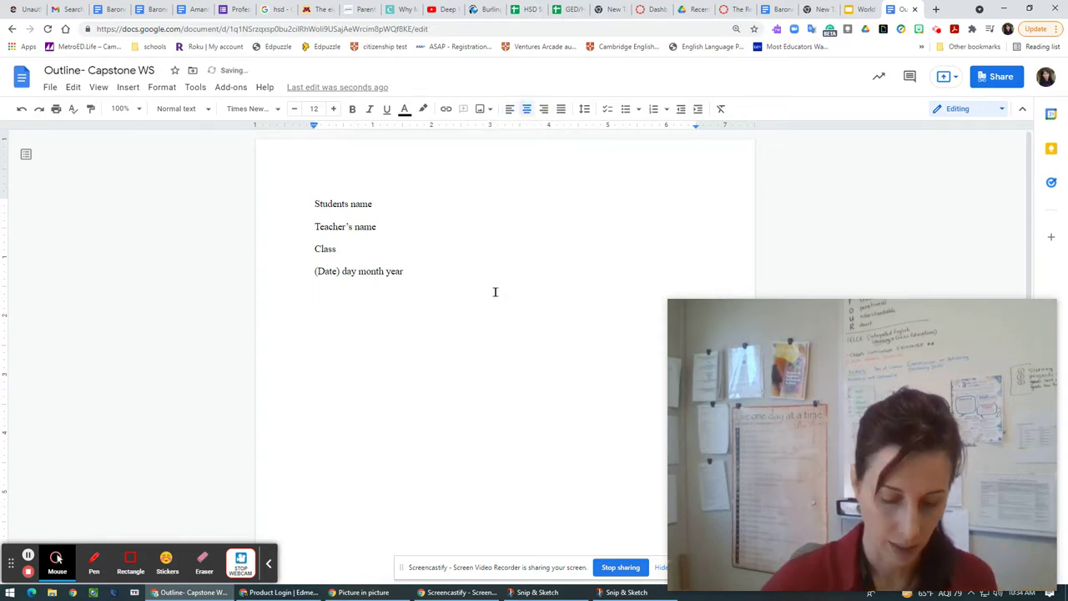
text(Outline)
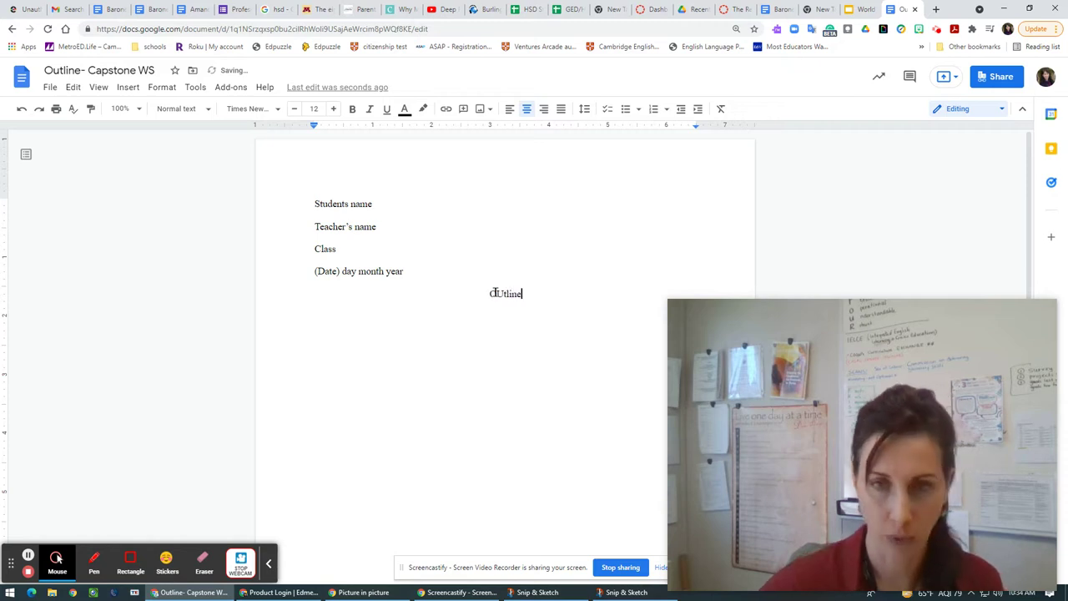
click(503, 292)
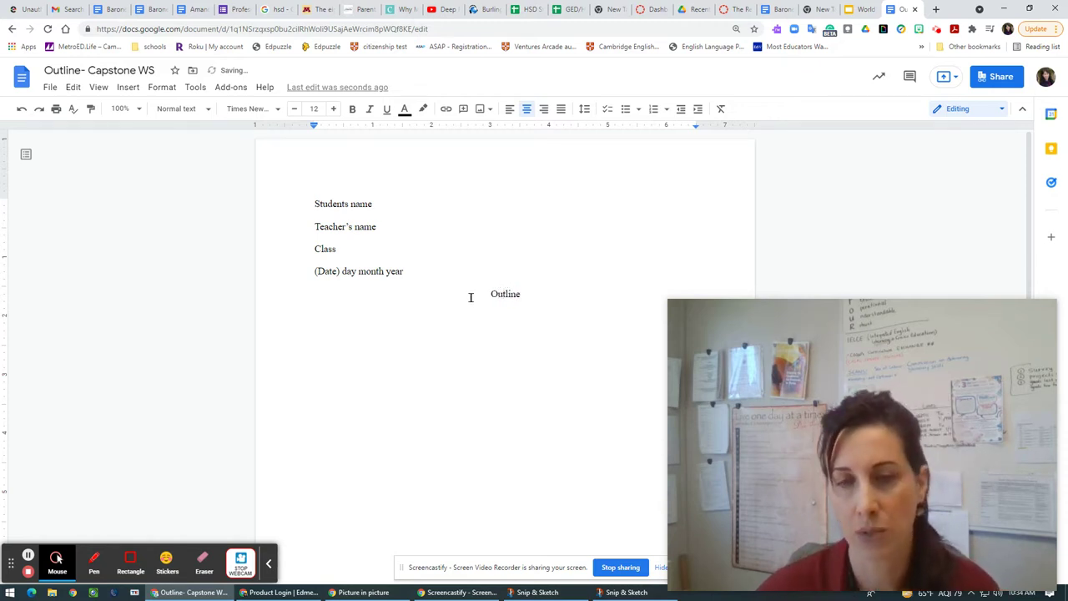
click(535, 293)
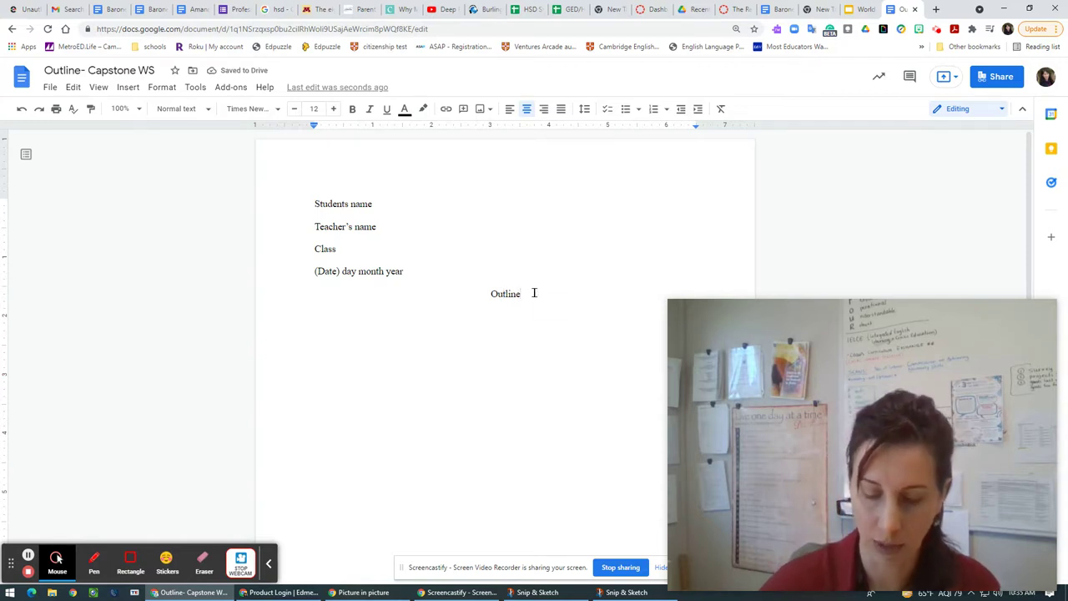
- Start a left-aligned line below the "Outline" title and begin Roman numeral item I with the label "Essential Question:"
key(Return)
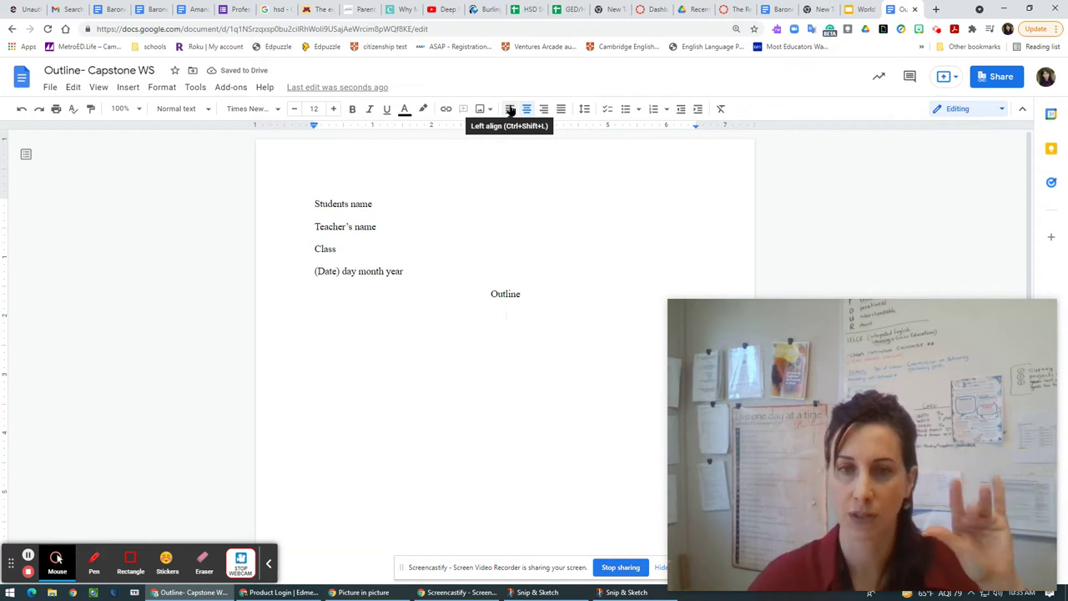
click(509, 110)
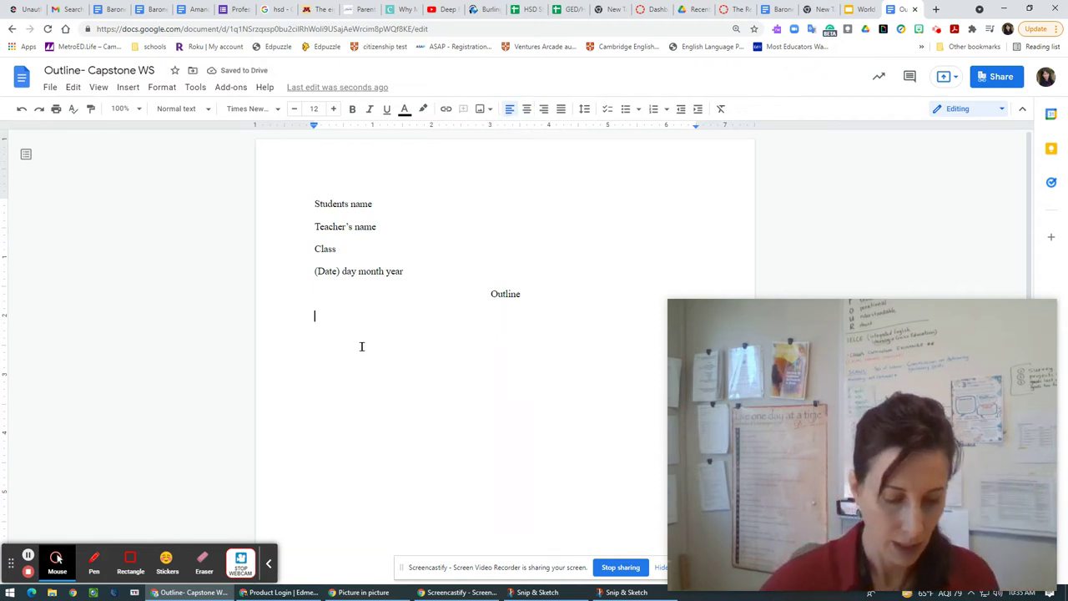
text(I)
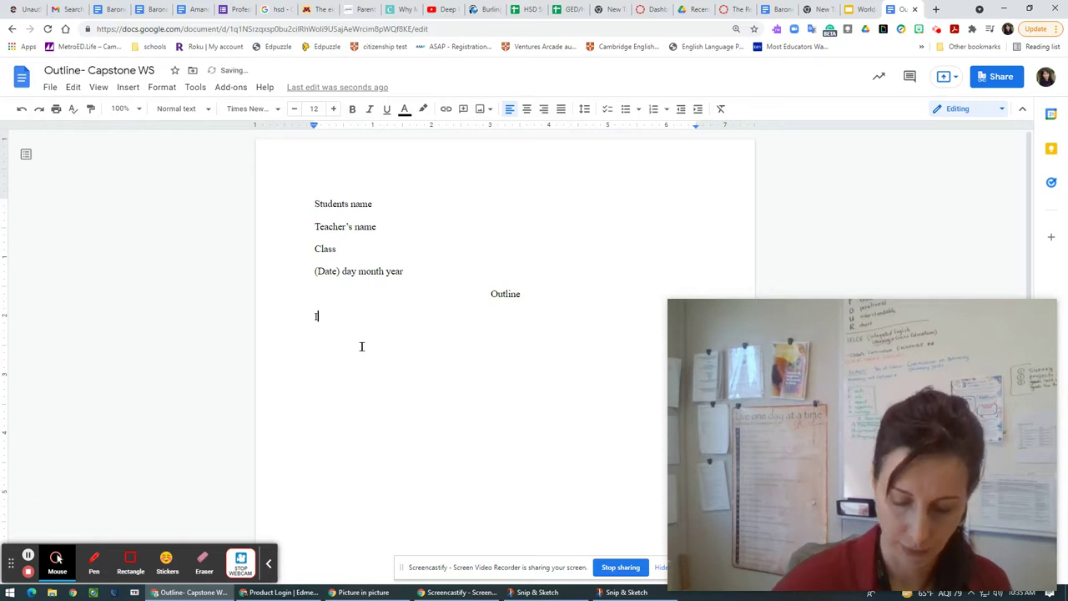
text(. )
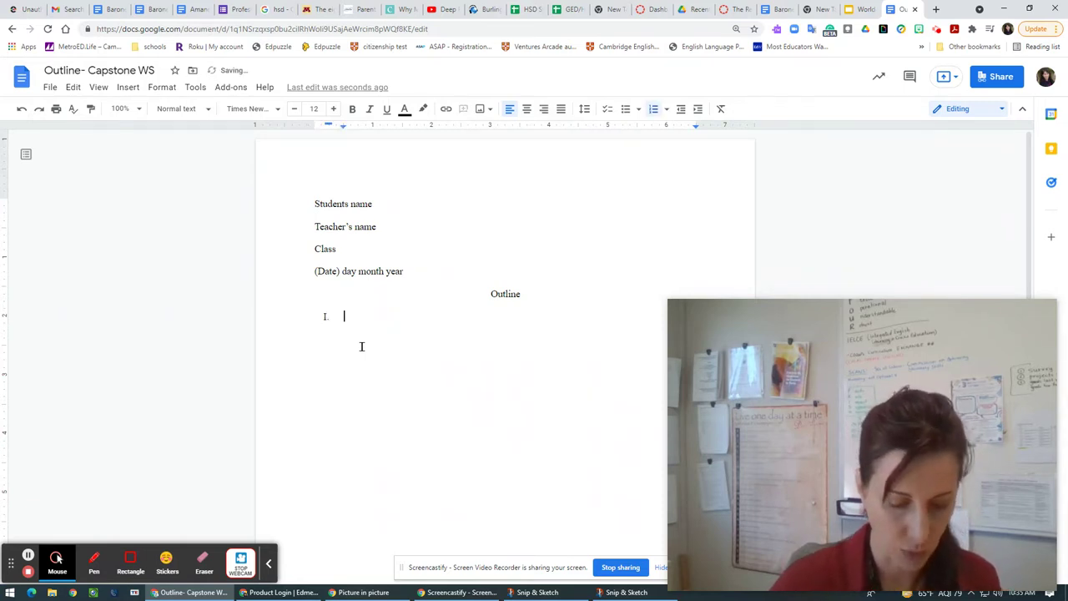
text(Essential Question:)
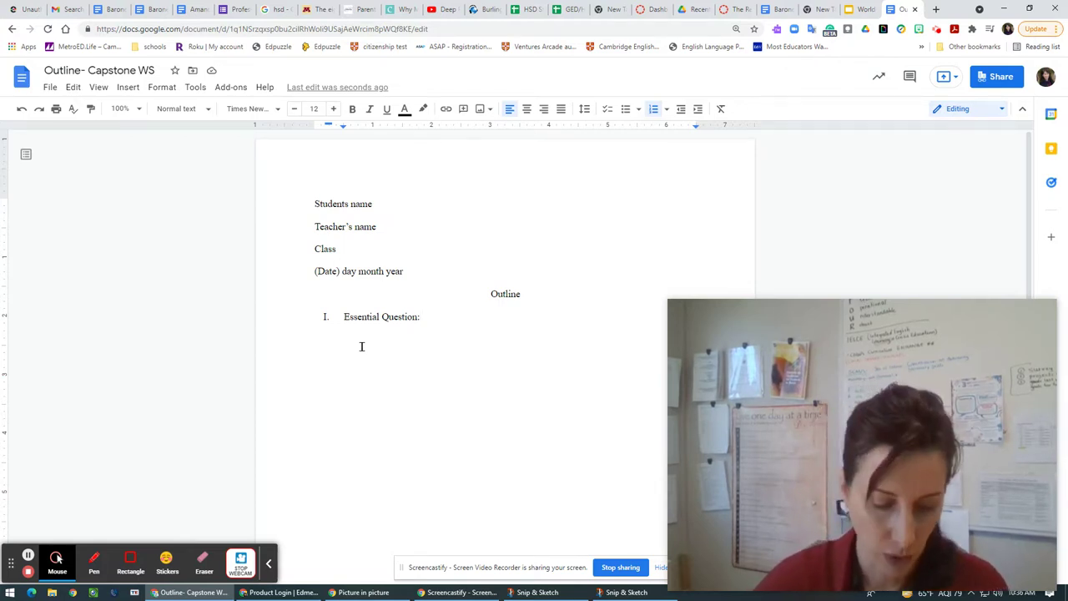
- Begin the question after the "Essential Question:" label in item I with the words "How did Galileo Galilei"
text(How)
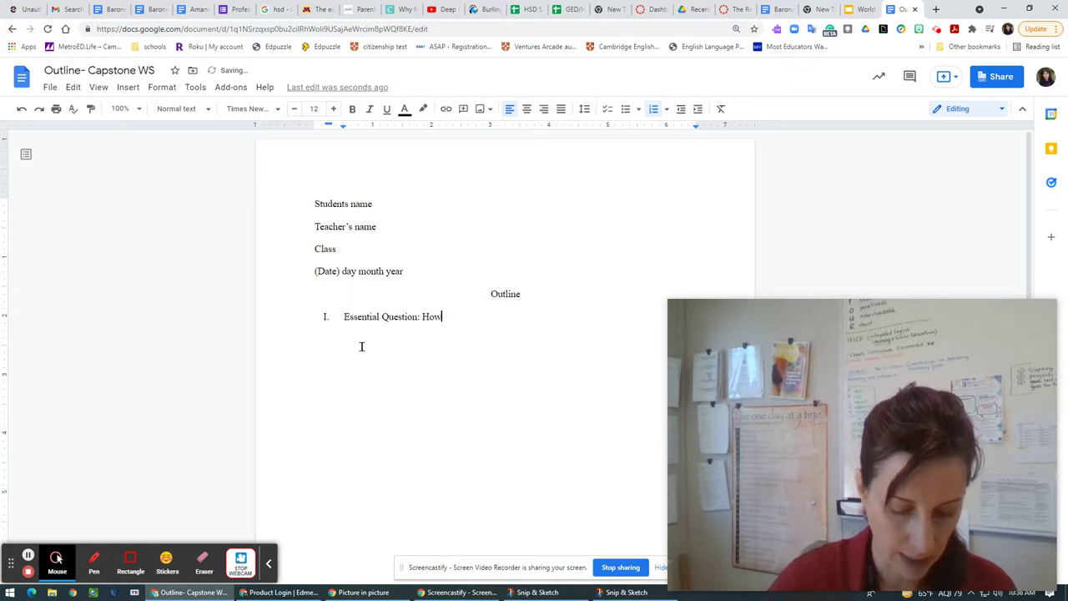
text( did)
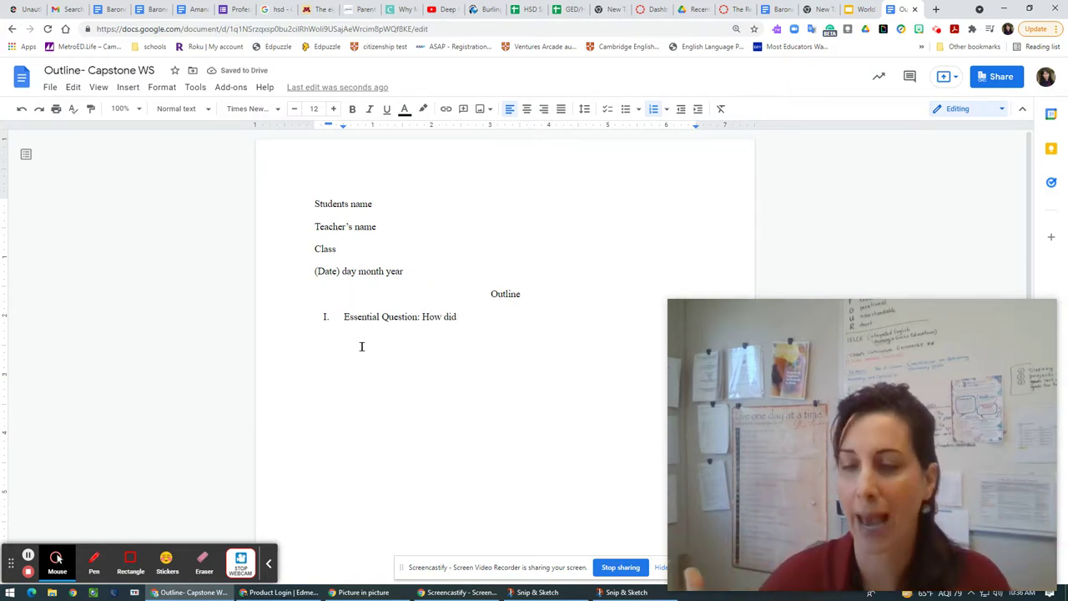
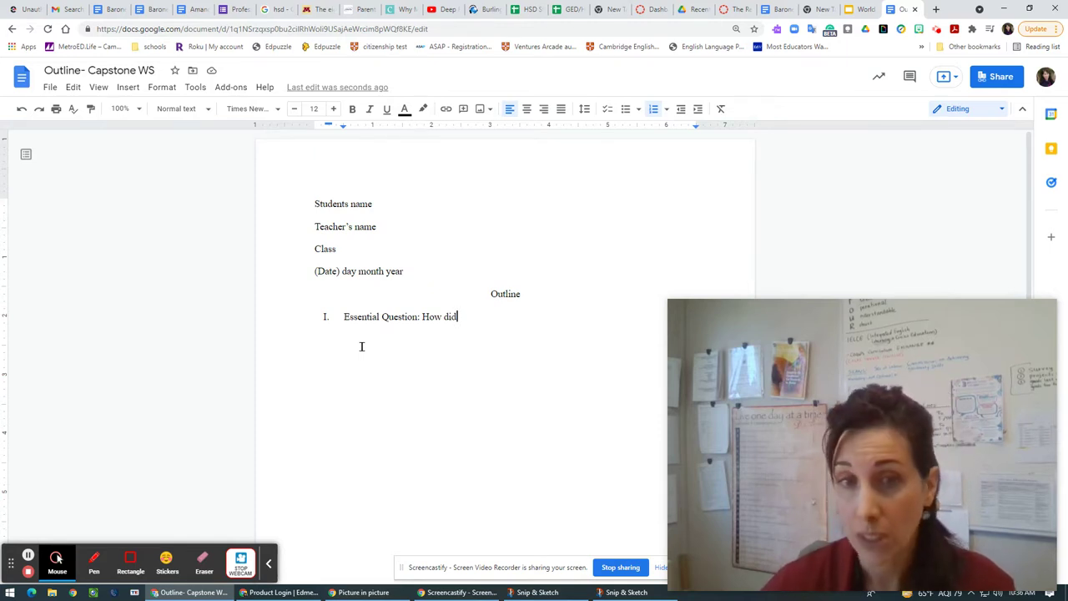
text(galio)
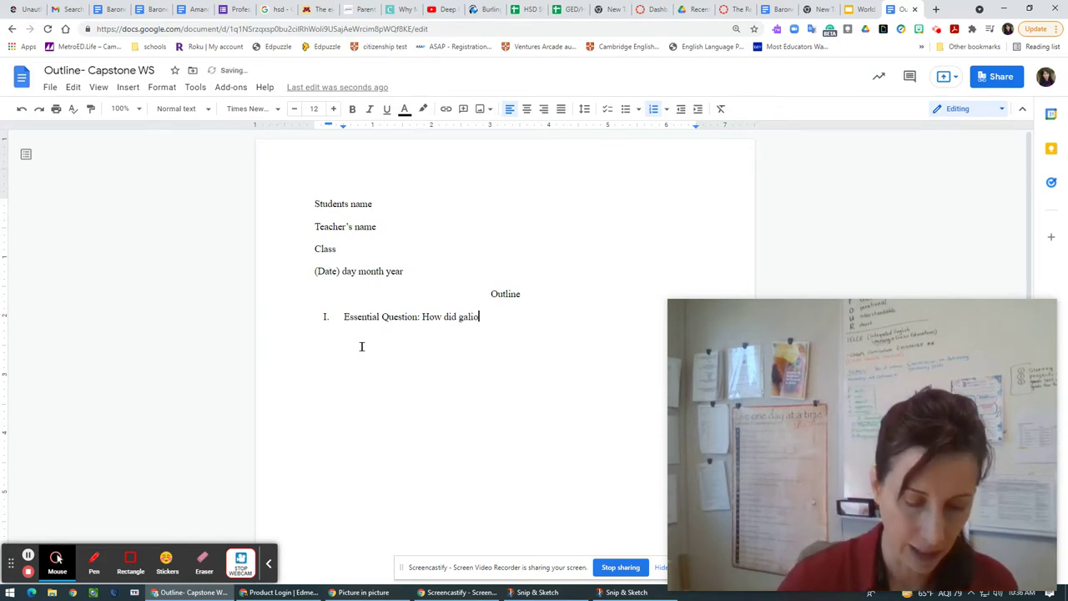
key(BackSpace)
key(BackSpace)
key(BackSpace)
key(BackSpace)
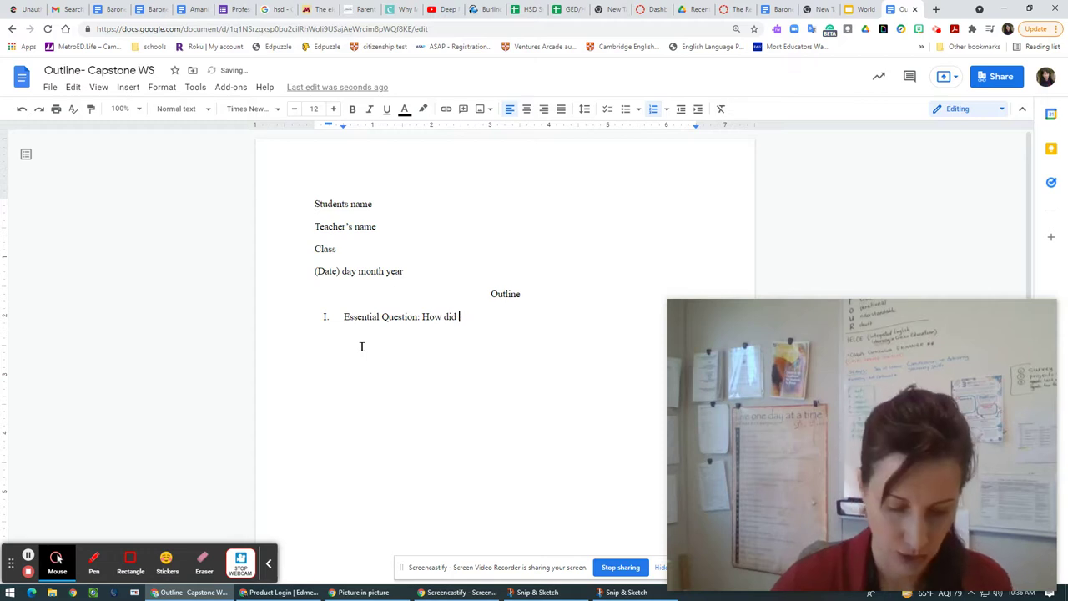
text(Ga)
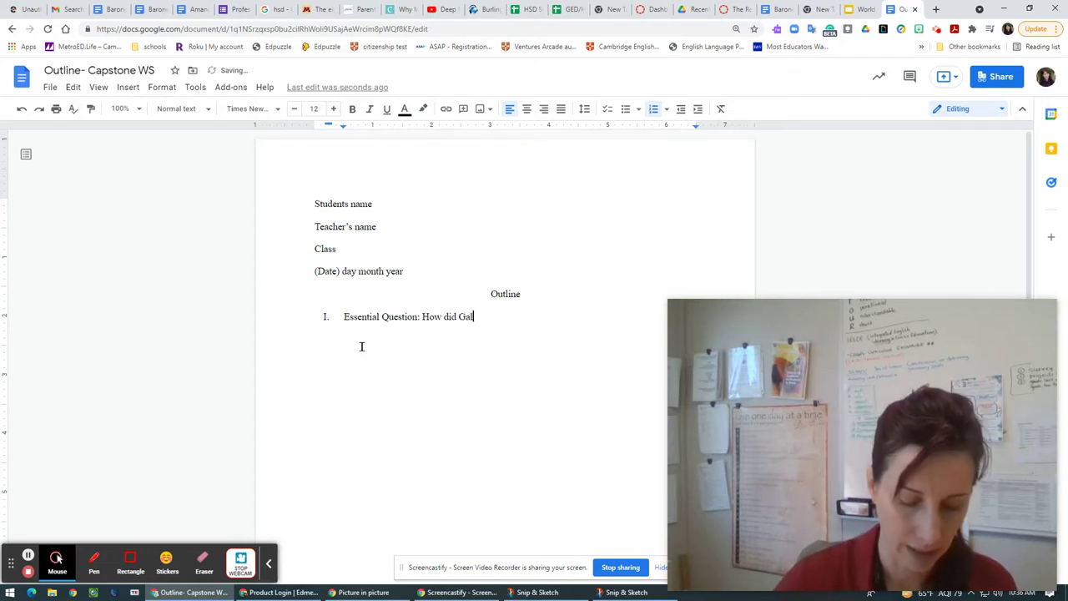
text(lileo)
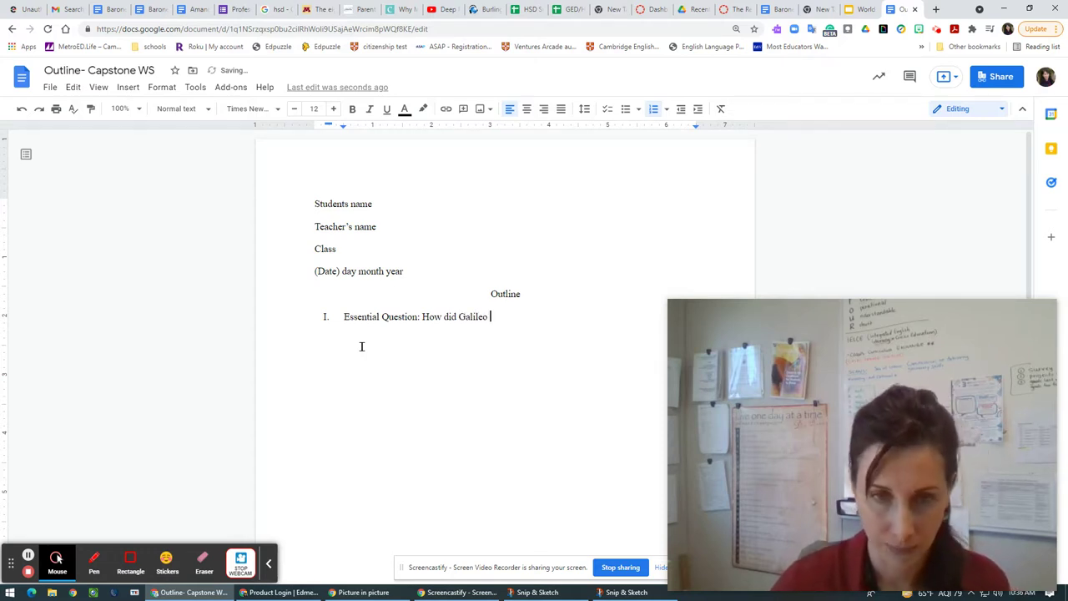
text( Gal)
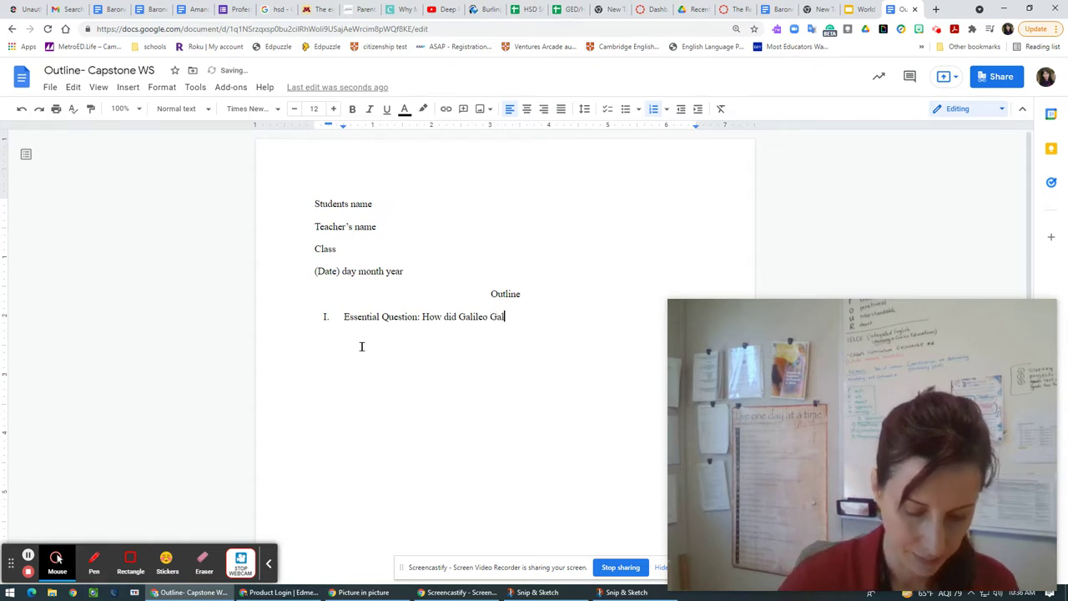
text(ilei)
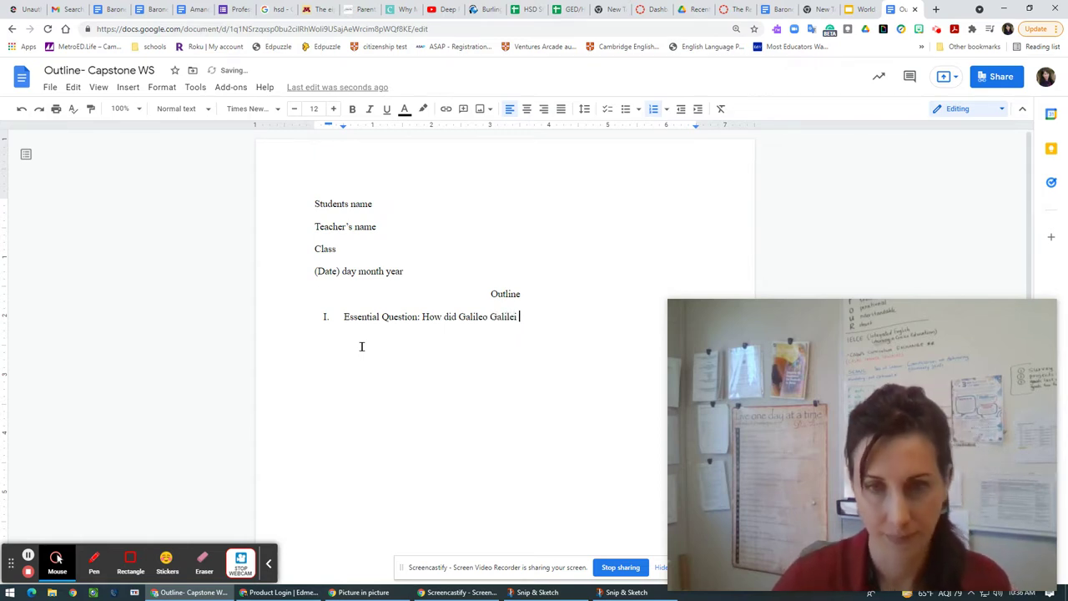
- Complete the essential question in item I with "affect science and the enlightenment revolution?"
text( affec)
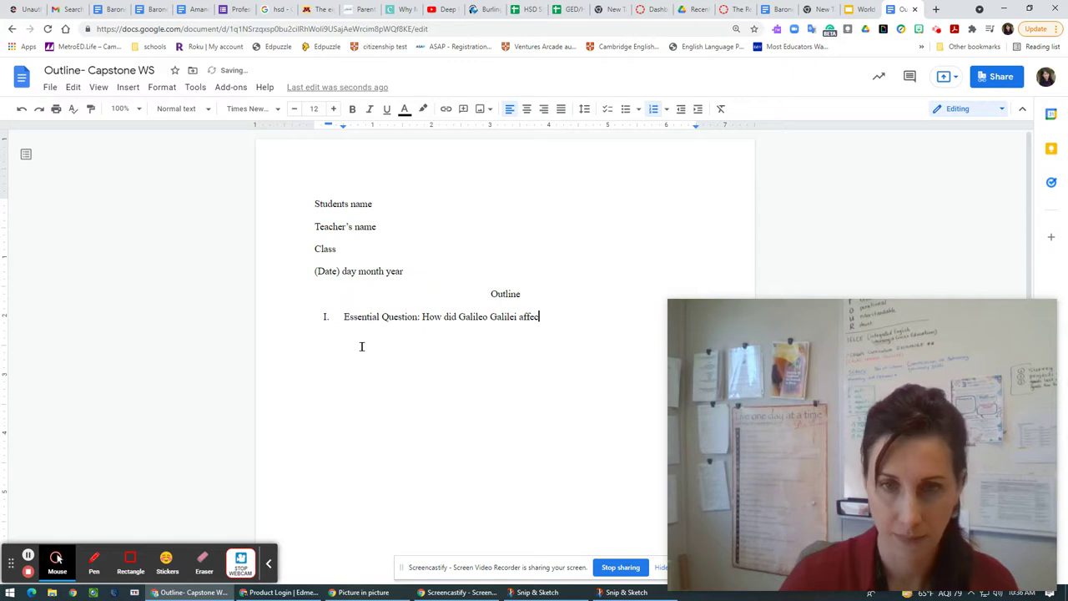
text(t )
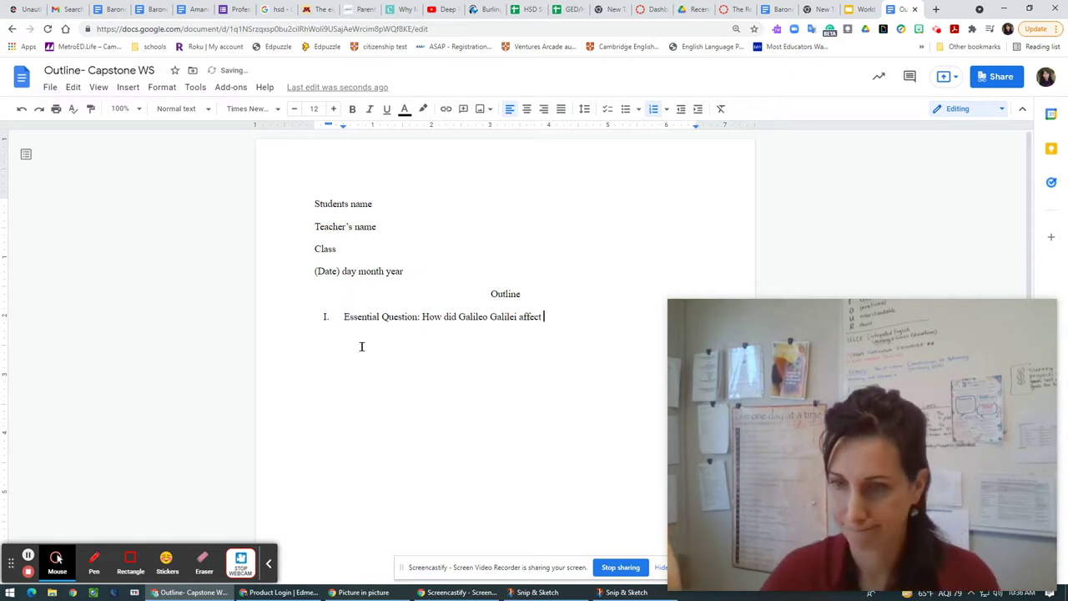
text(scie)
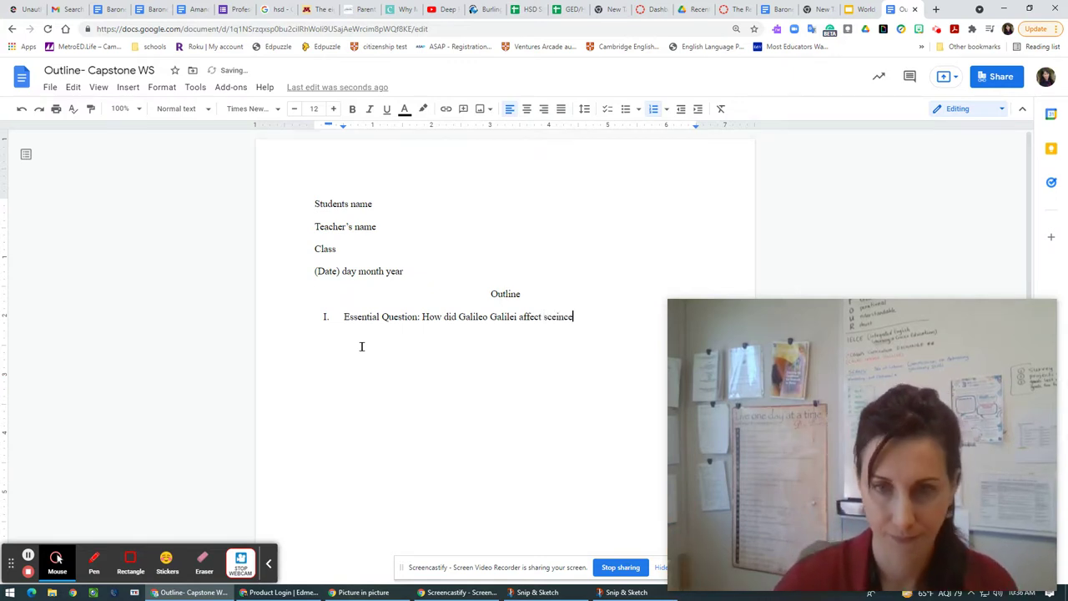
text(nce and the)
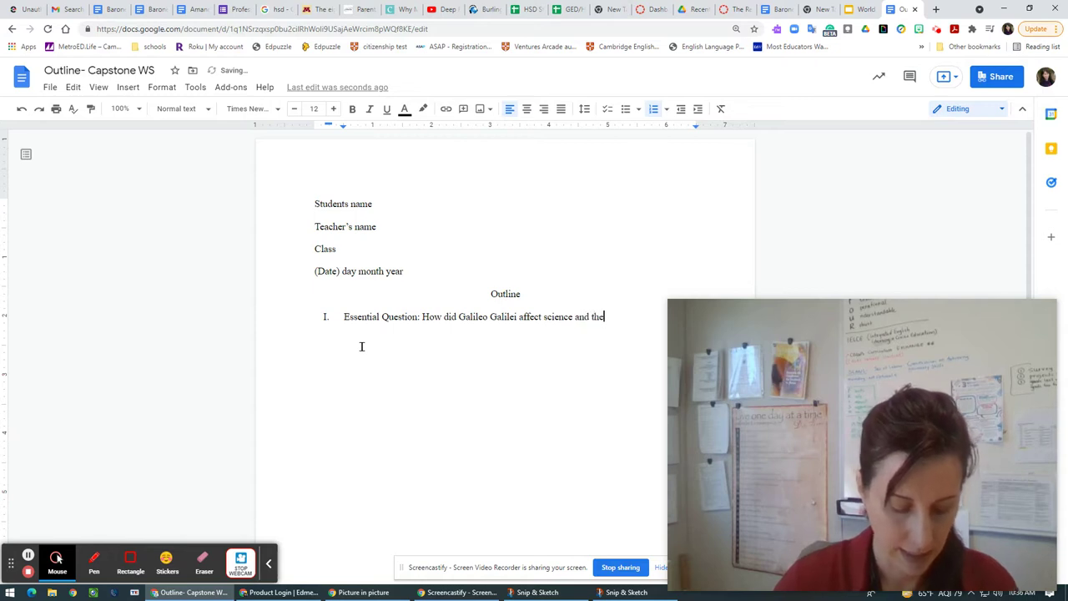
text( enlig)
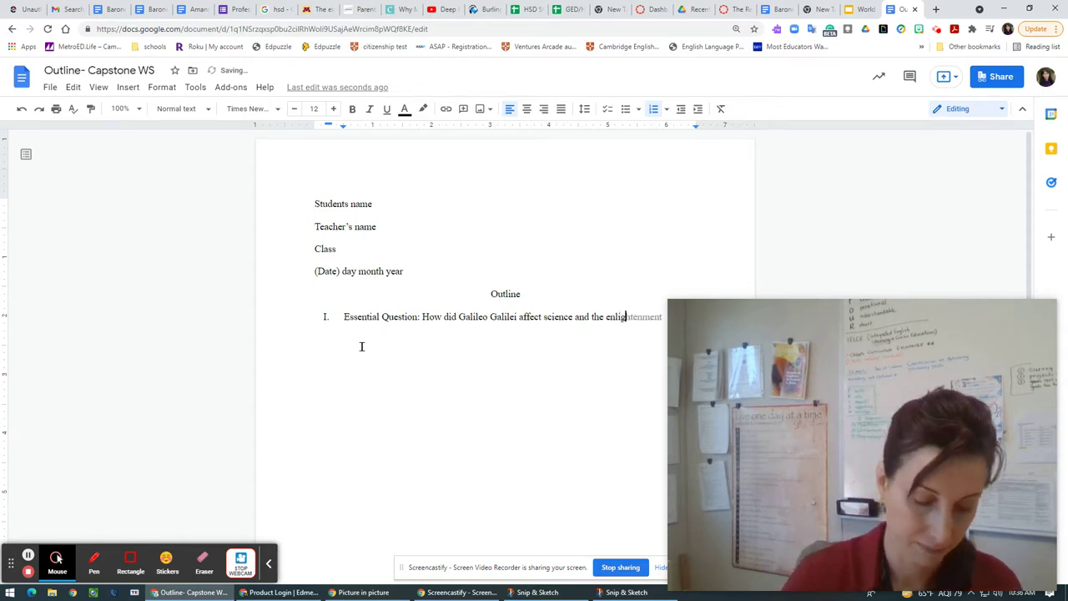
text(htenment r)
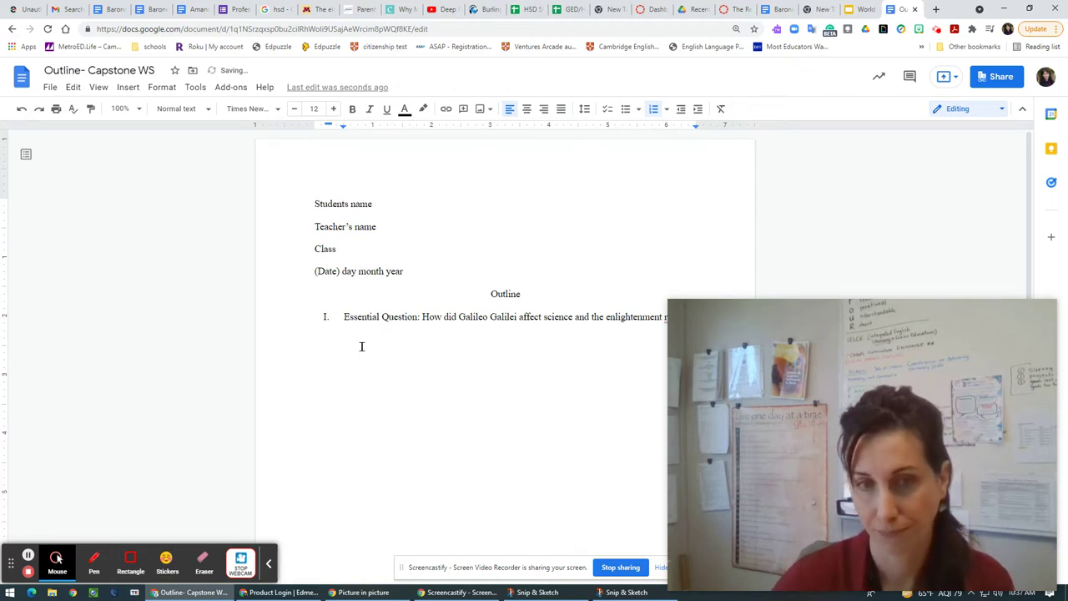
mouse_move(840, 310)
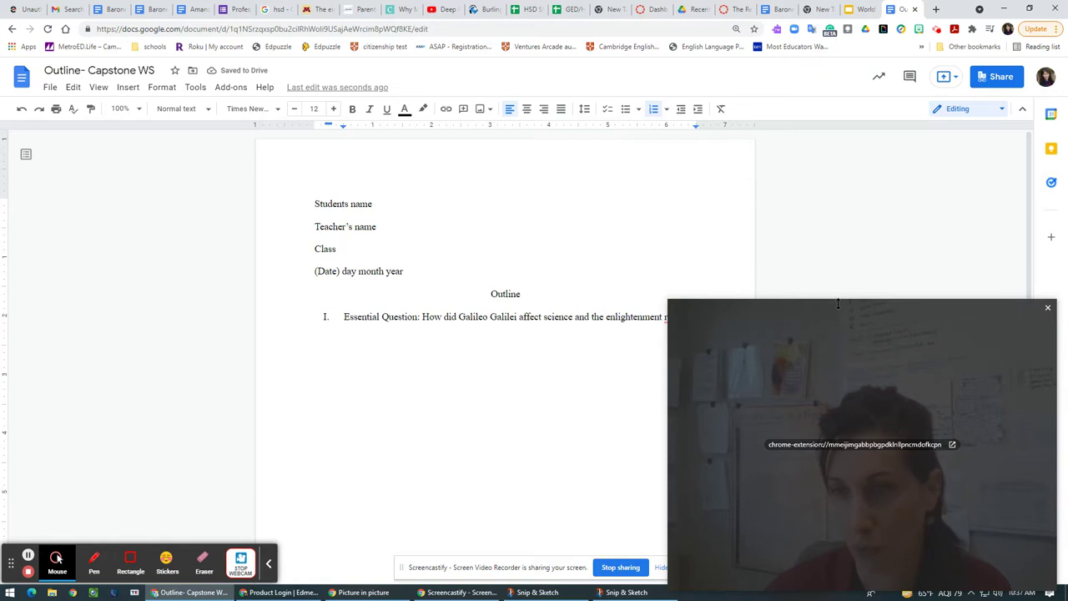
drag(838, 303, 831, 381)
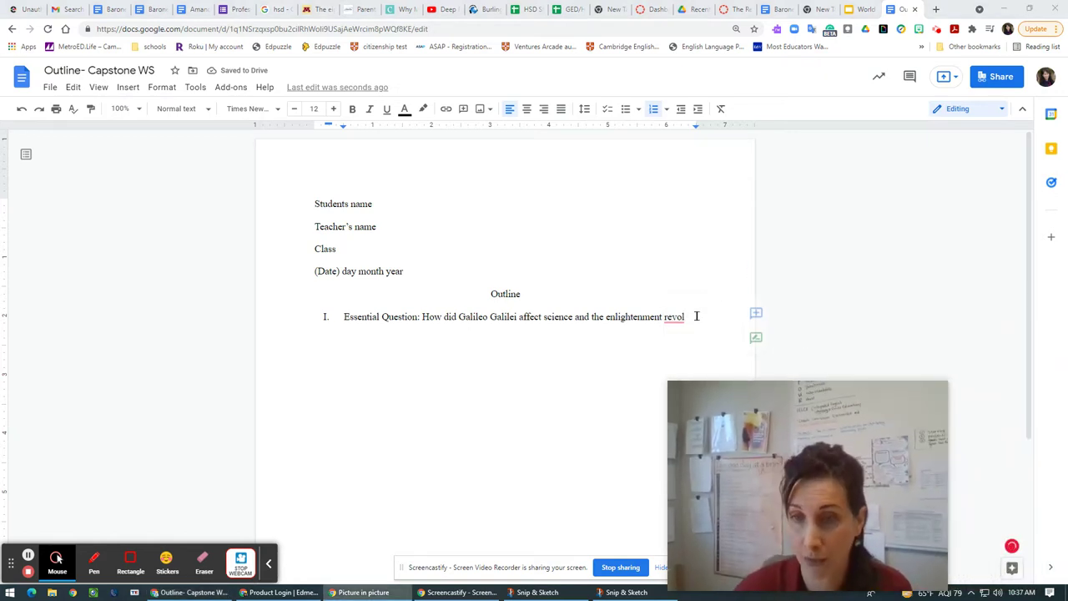
text(utio)
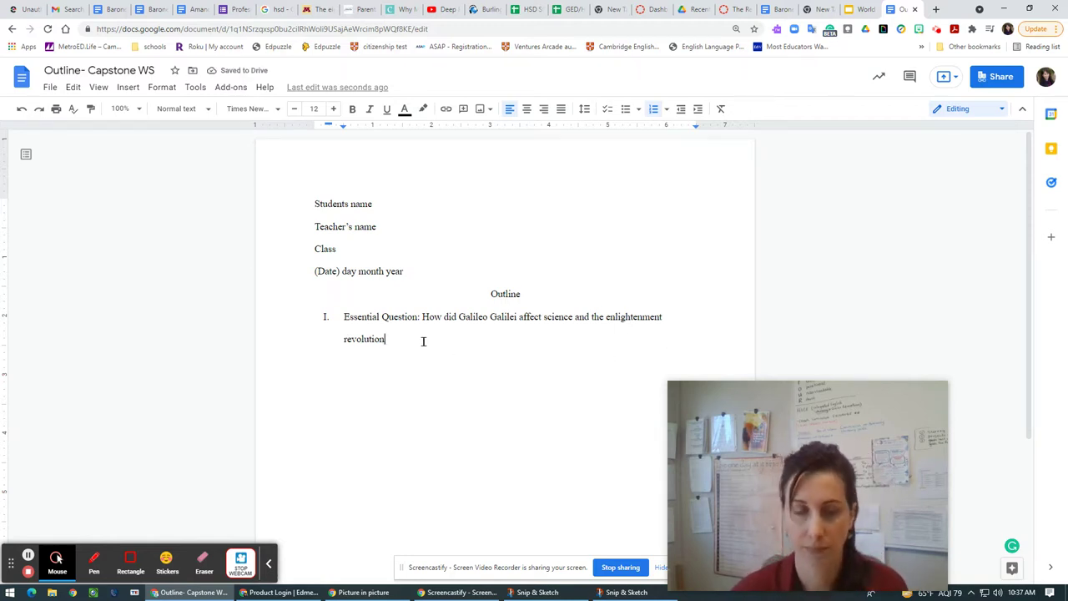
text(n)
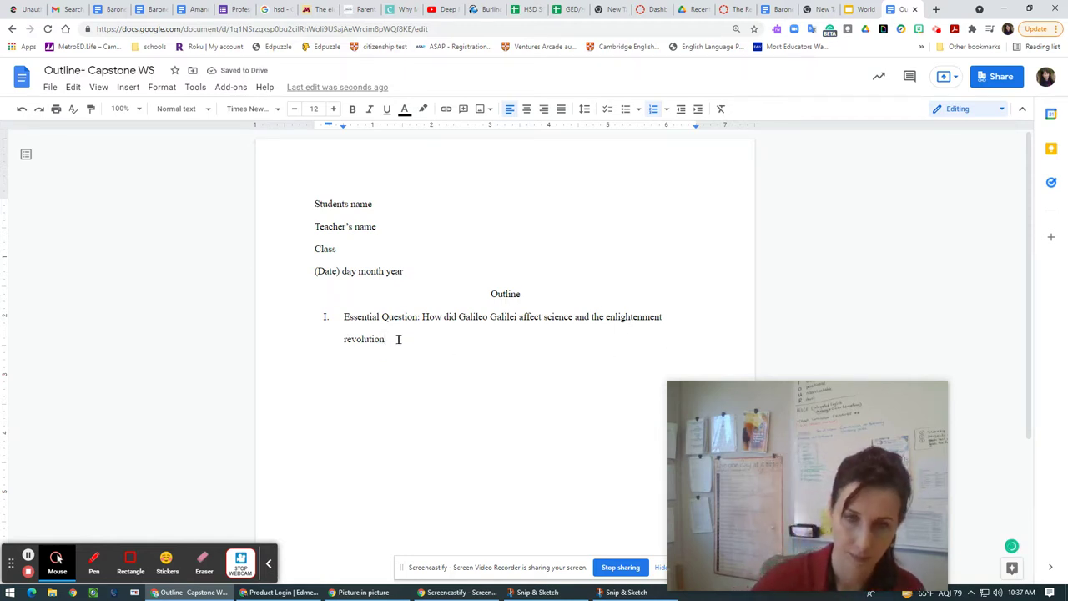
text(?)
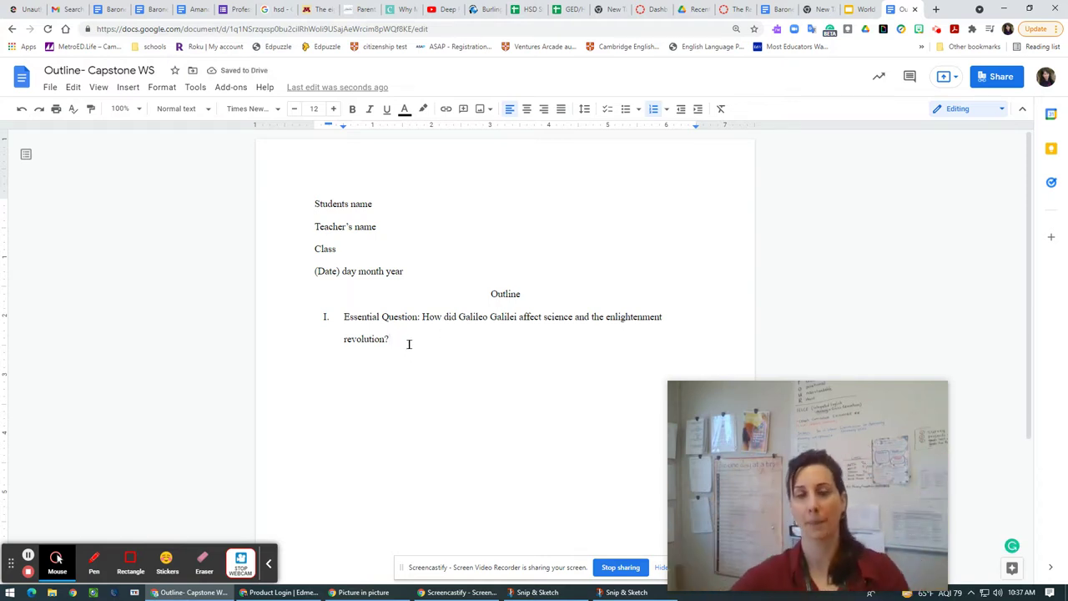
- Add an indented lettered sub-item A below the essential question reading "Who was Galileo Galilei?"
key(Return)
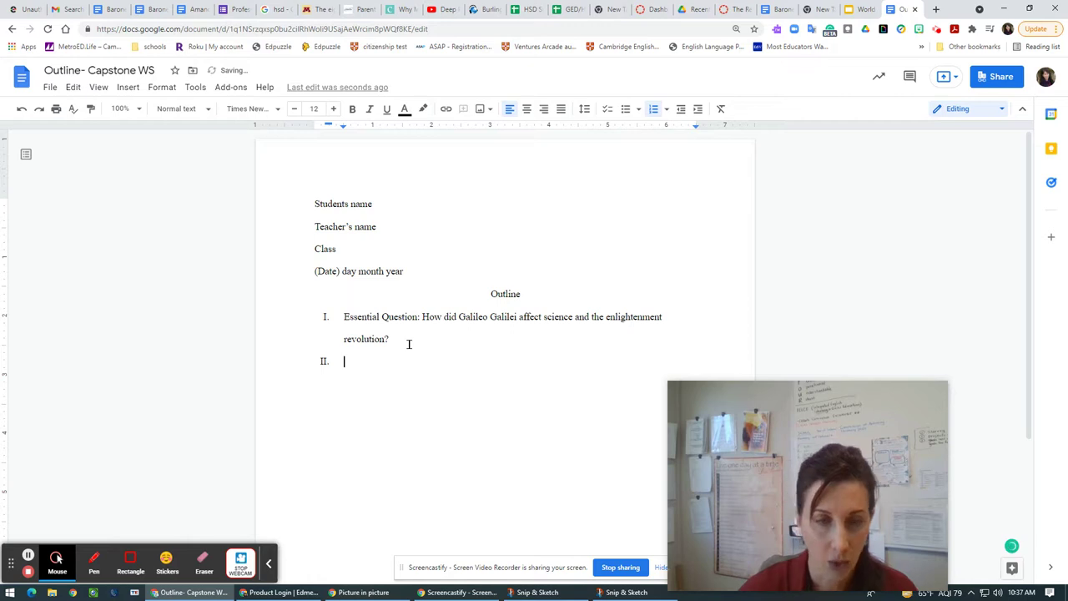
key(BackSpace)
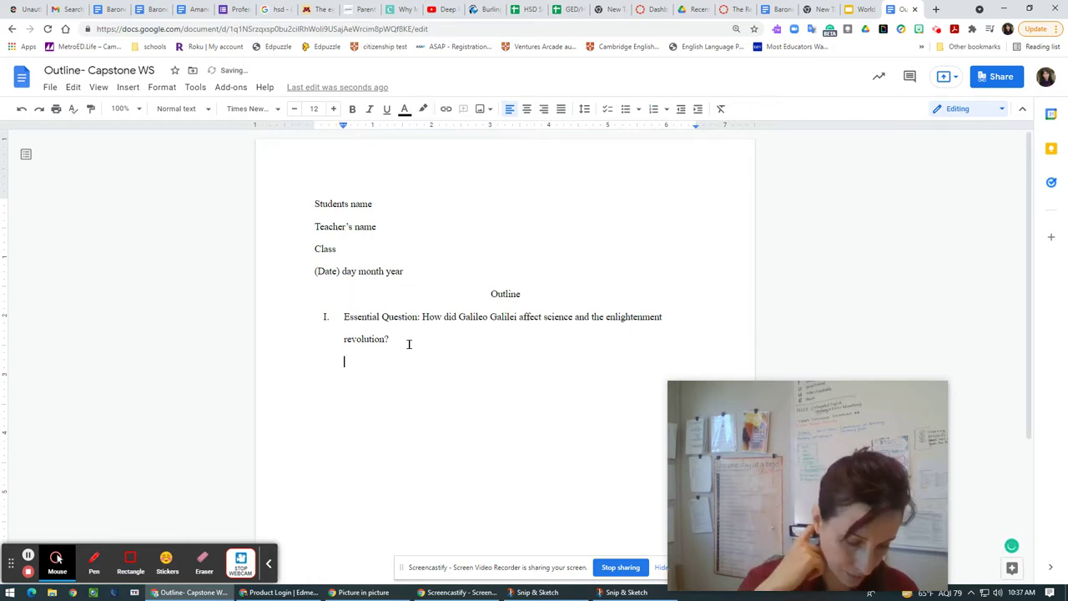
text(A)
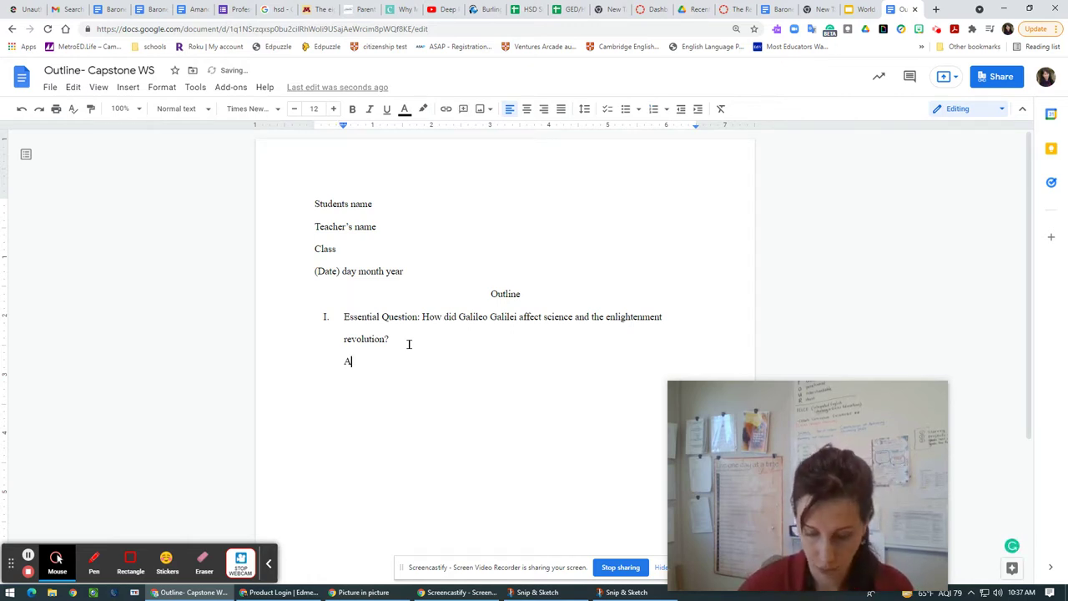
text(. Wh)
text(o was )
text(Gali)
text(leo)
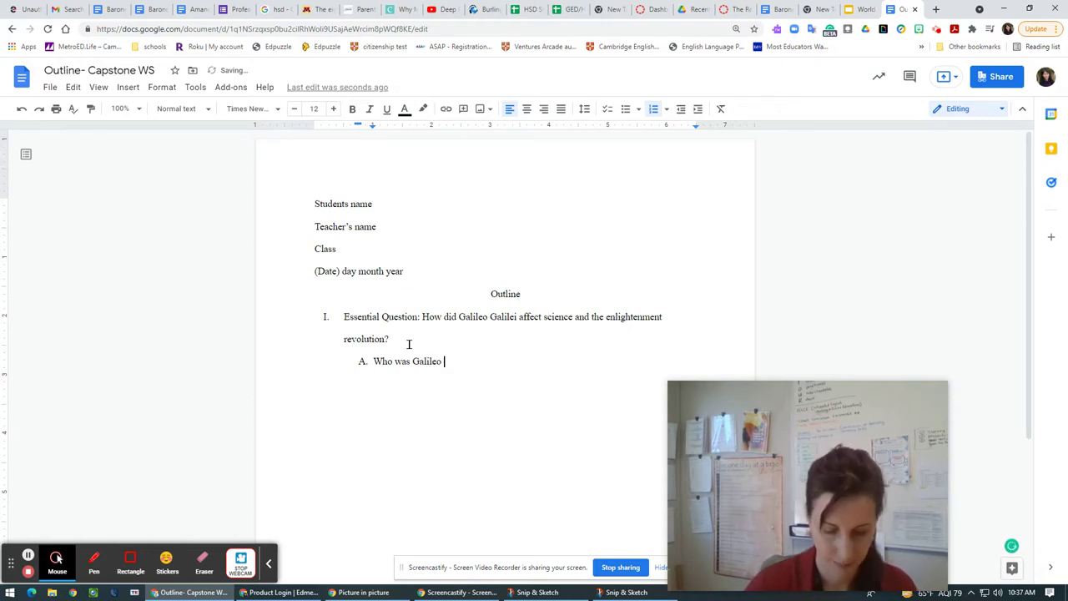
text( Galil)
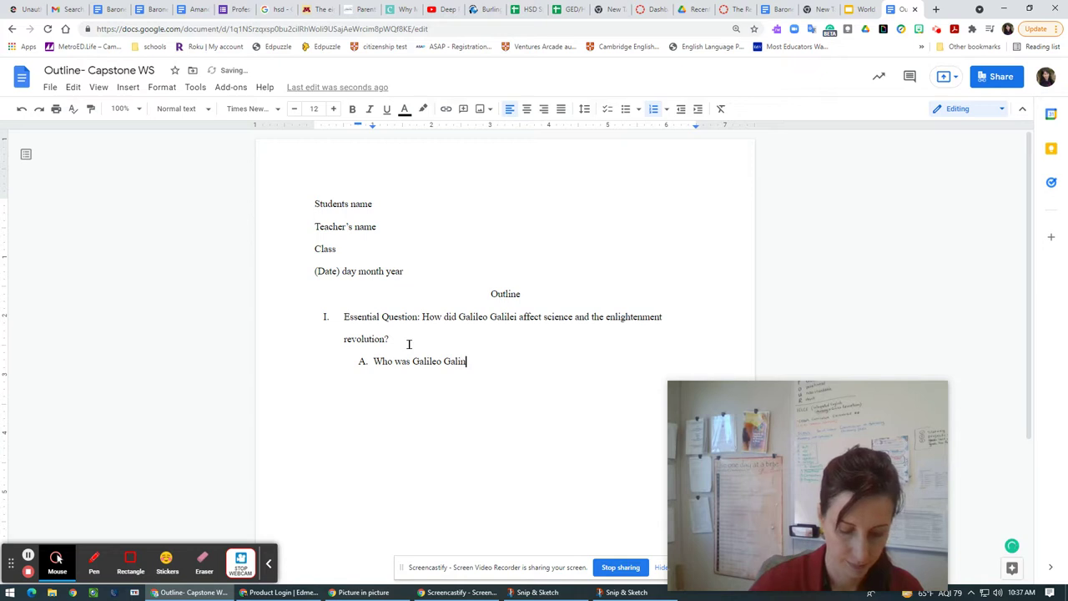
text(ei?)
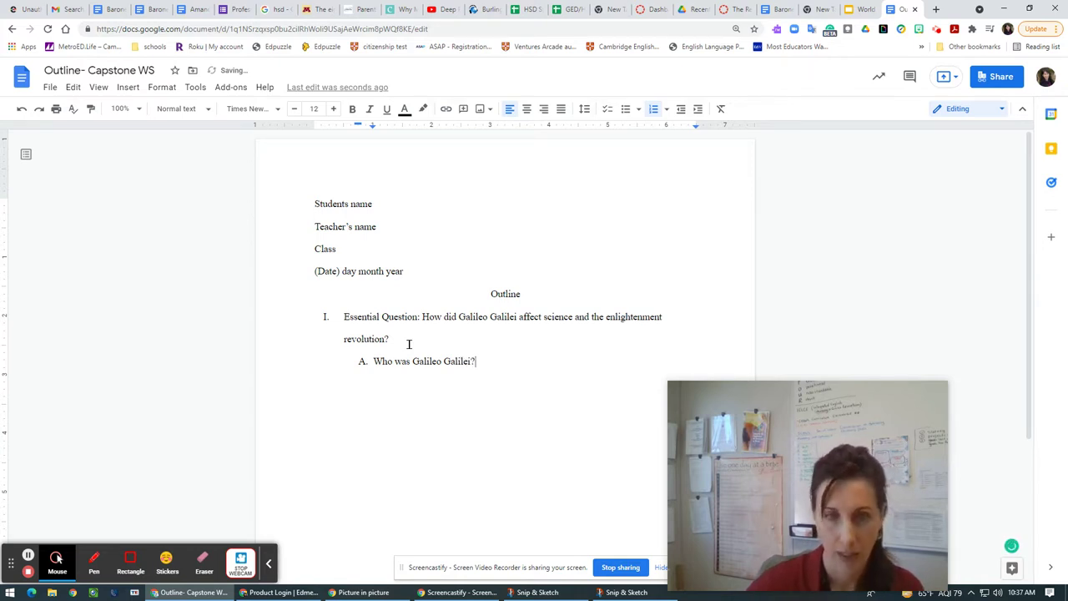
- Add a numbered sub-item 1 beneath item A reading "Quote someone who admires him? Has researched him"
key(Return)
key(BackSpace)
text(1)
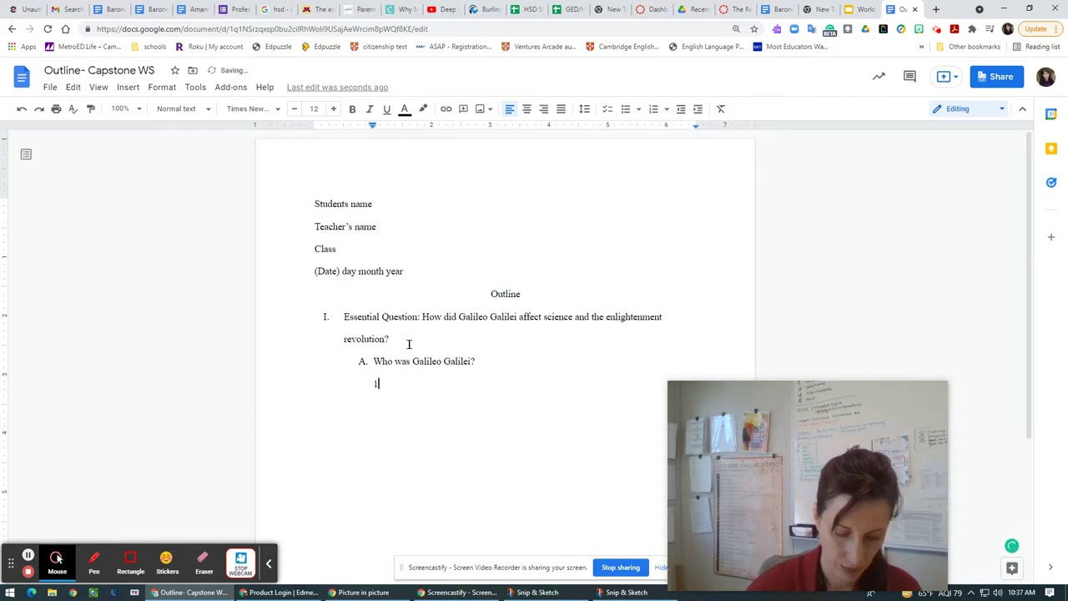
text(. quote someone )
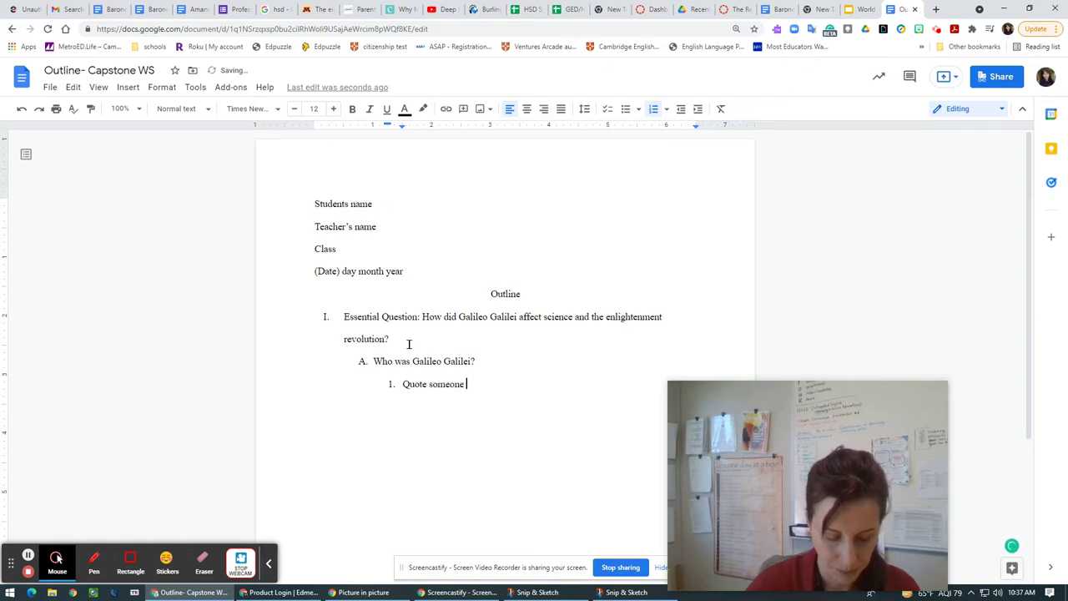
text(who )
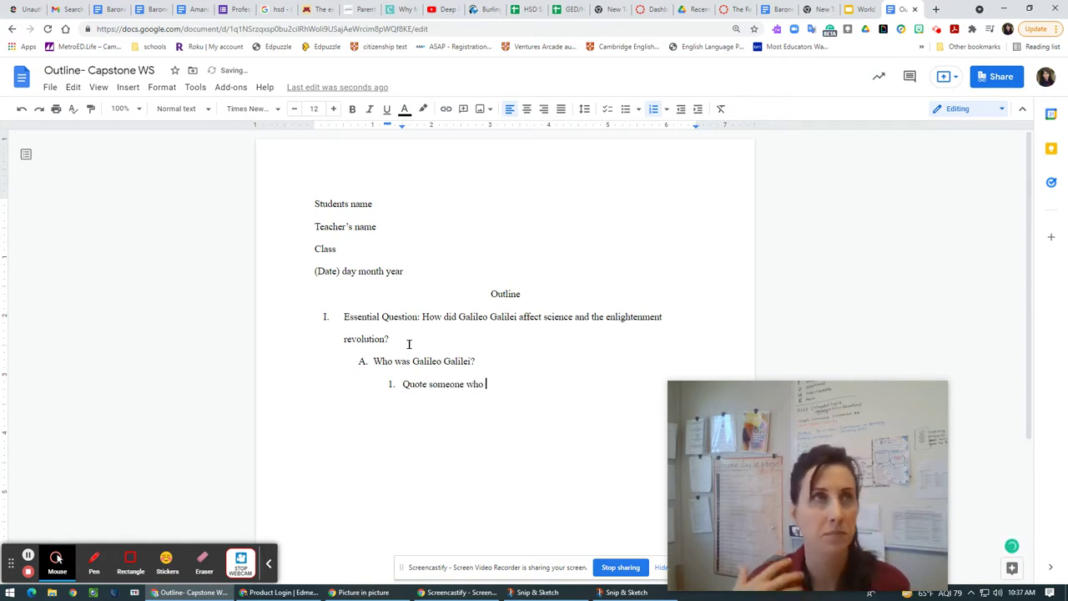
text(admires him? Has researched him)
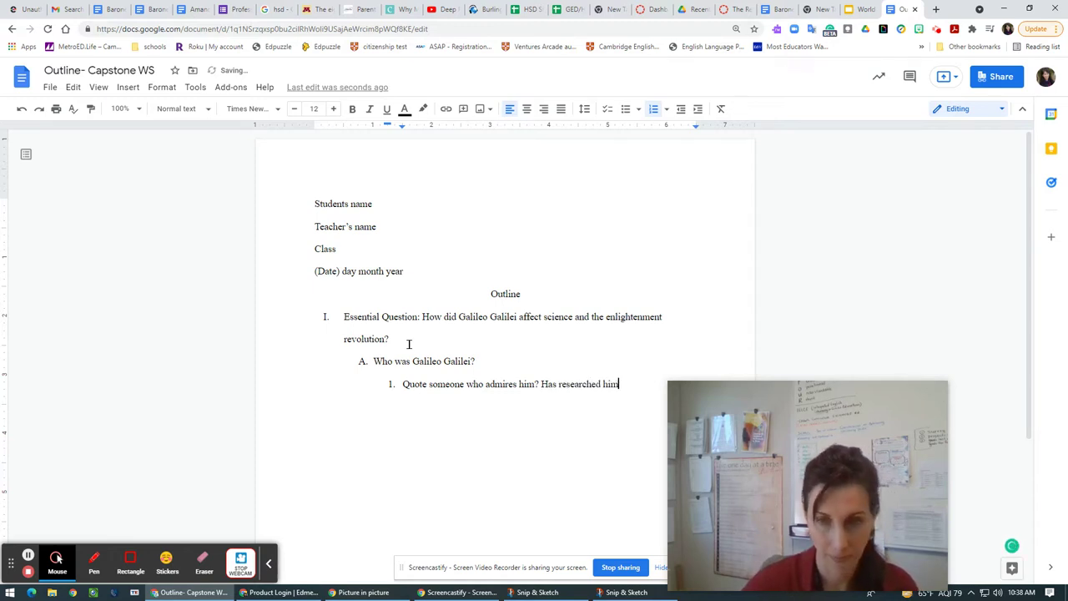
- End numbered sub-item 1 with a question mark after "Has researched him"
text(?)
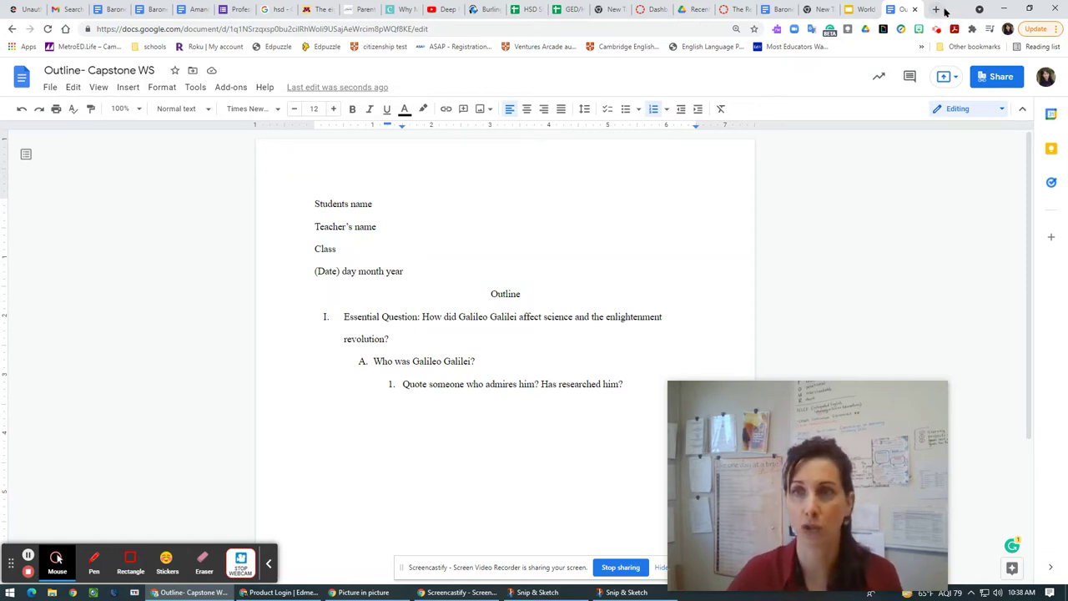
- Search the web for "national geographic channel" in a new browser tab
click(937, 9)
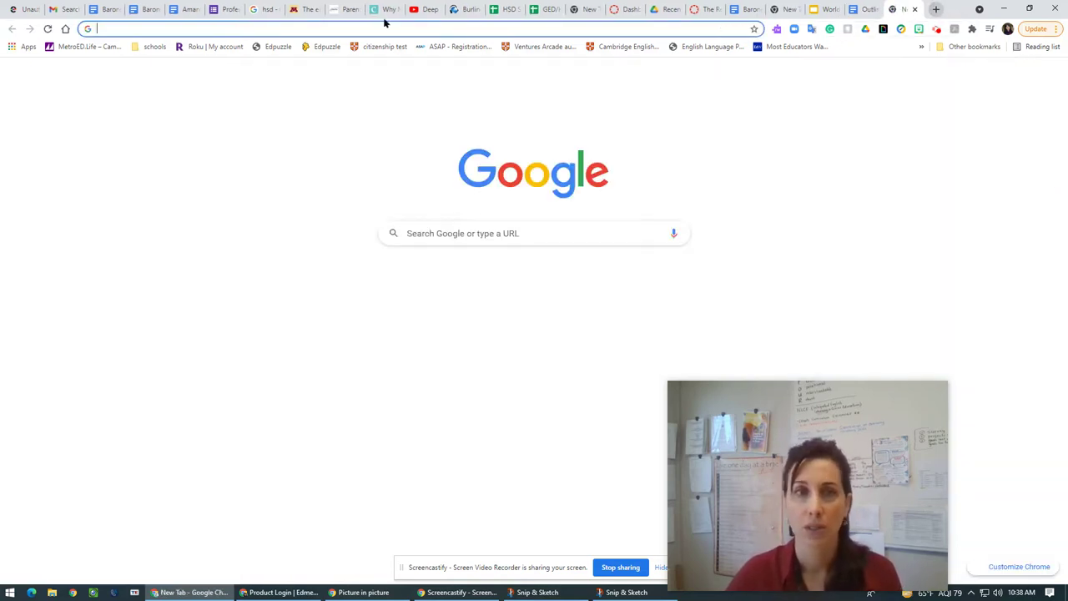
click(155, 31)
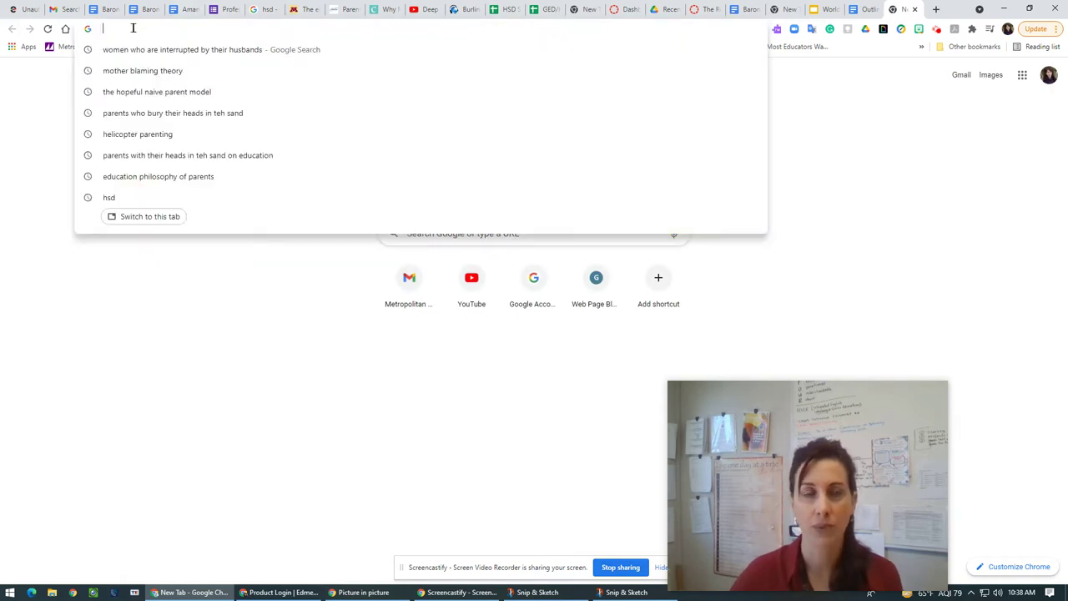
click(41, 100)
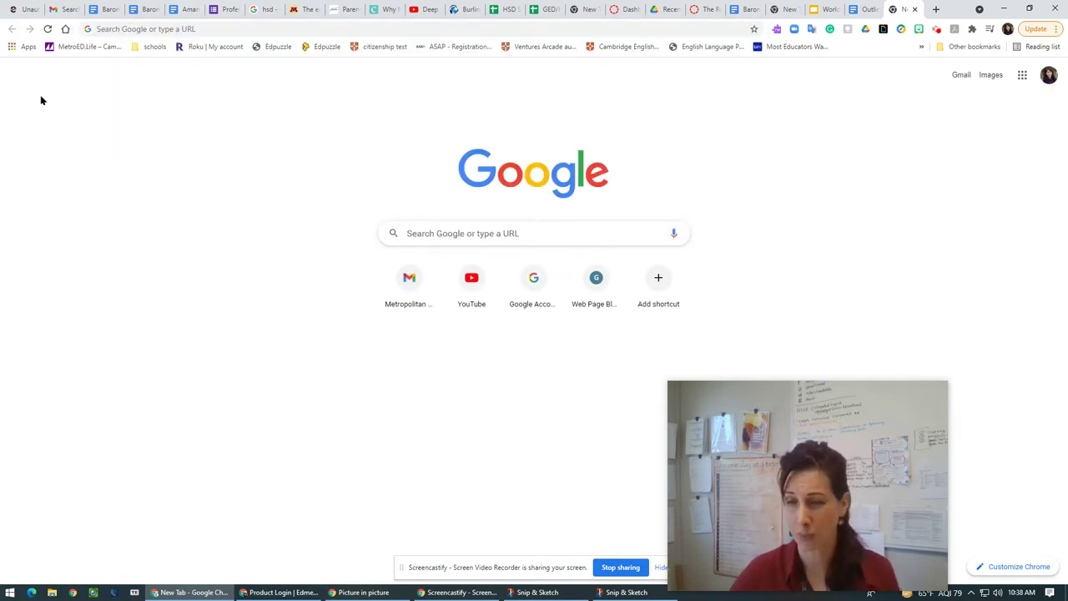
click(146, 28)
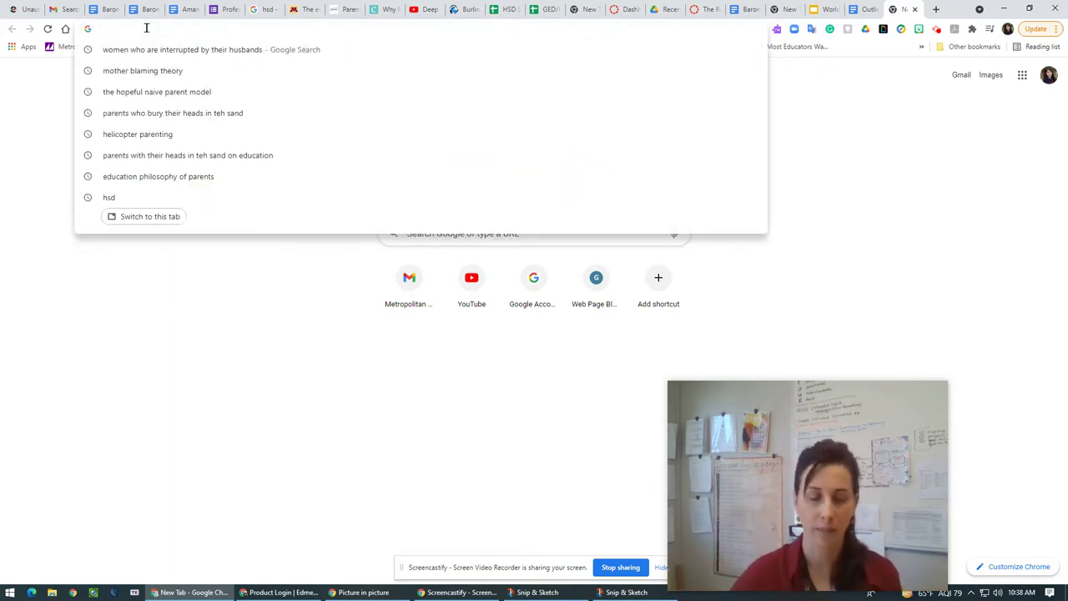
text(nai)
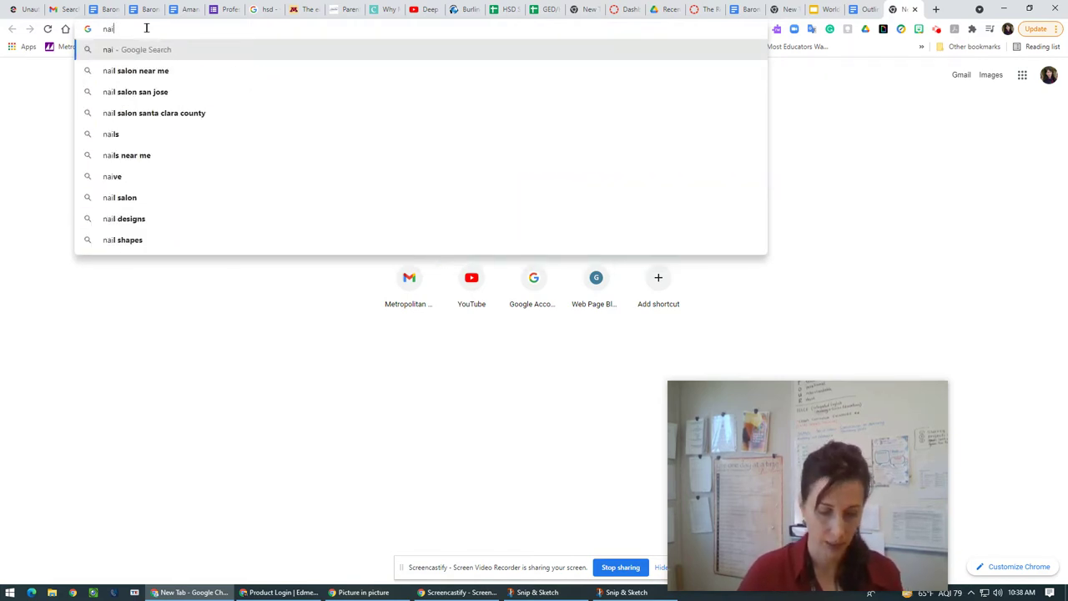
key(BackSpace)
text(tional g)
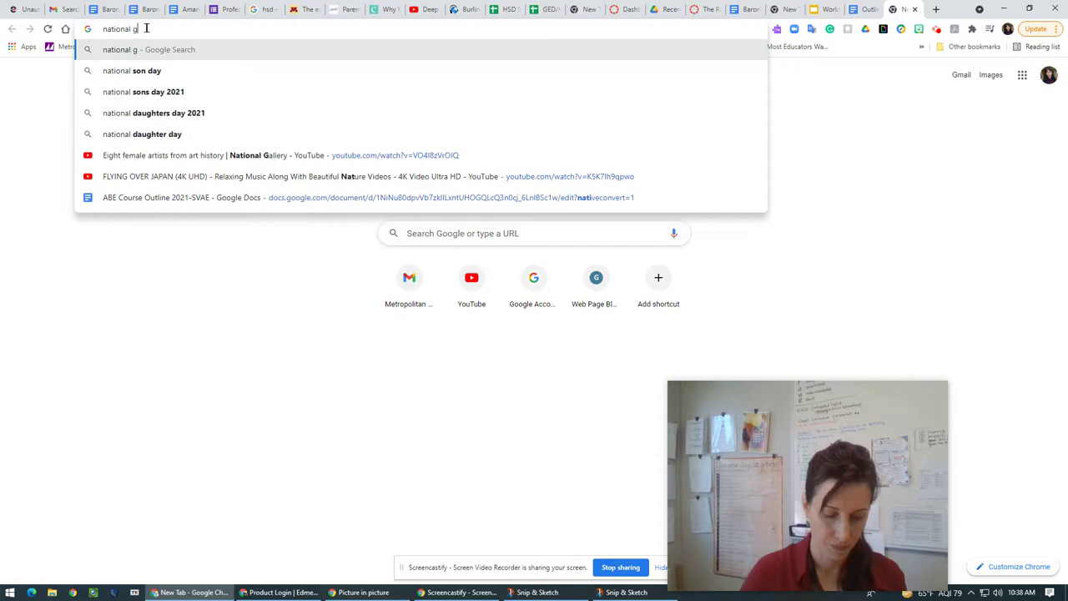
text(eograp)
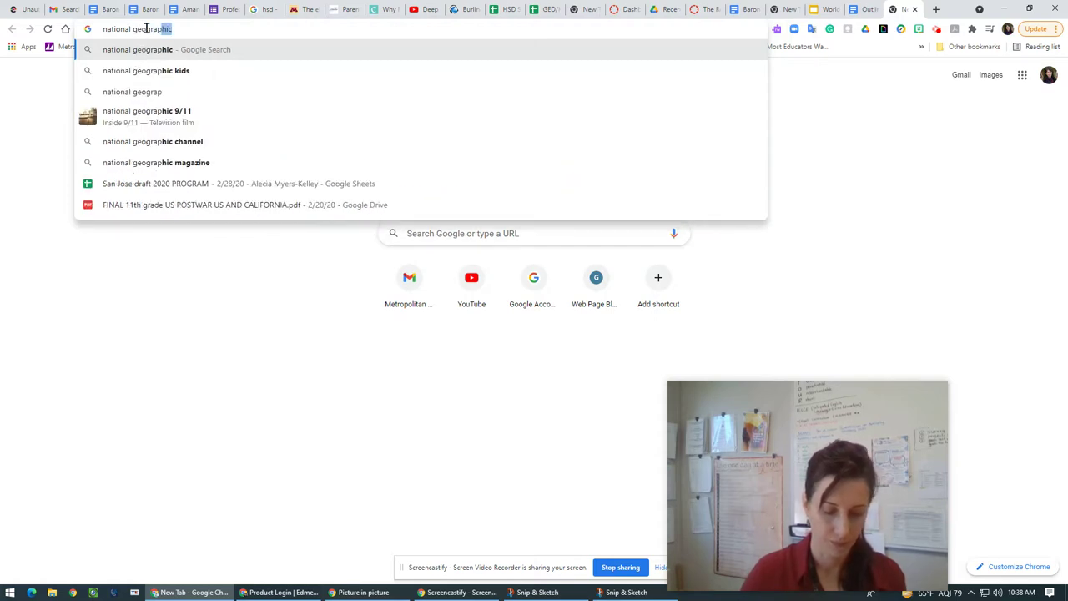
text(hic)
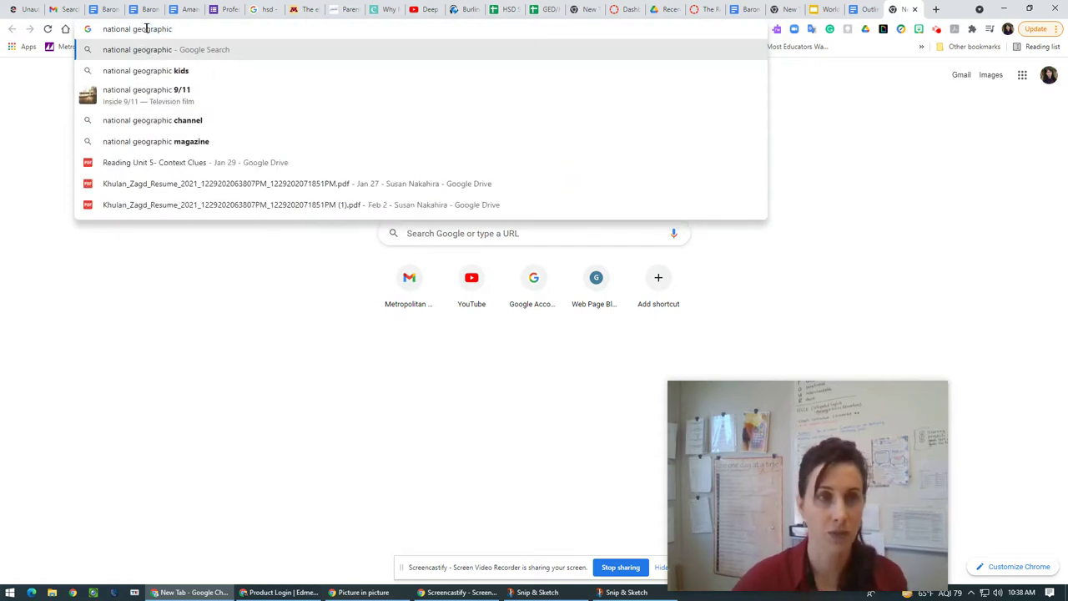
click(191, 122)
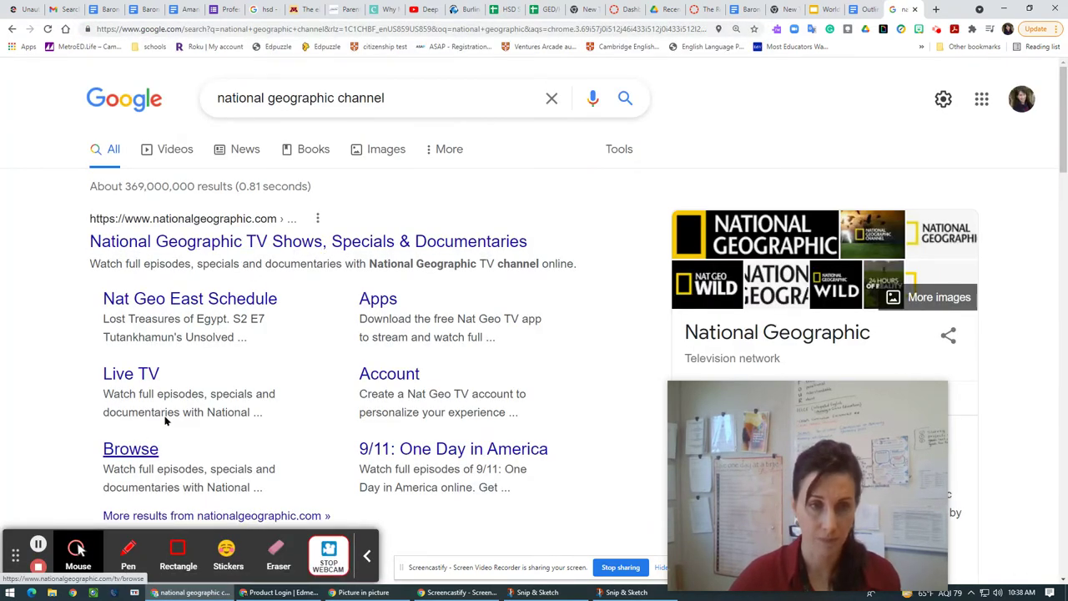
- Open the "National Geographic TV Shows, Specials & Documentaries" result and look through its home page
click(324, 243)
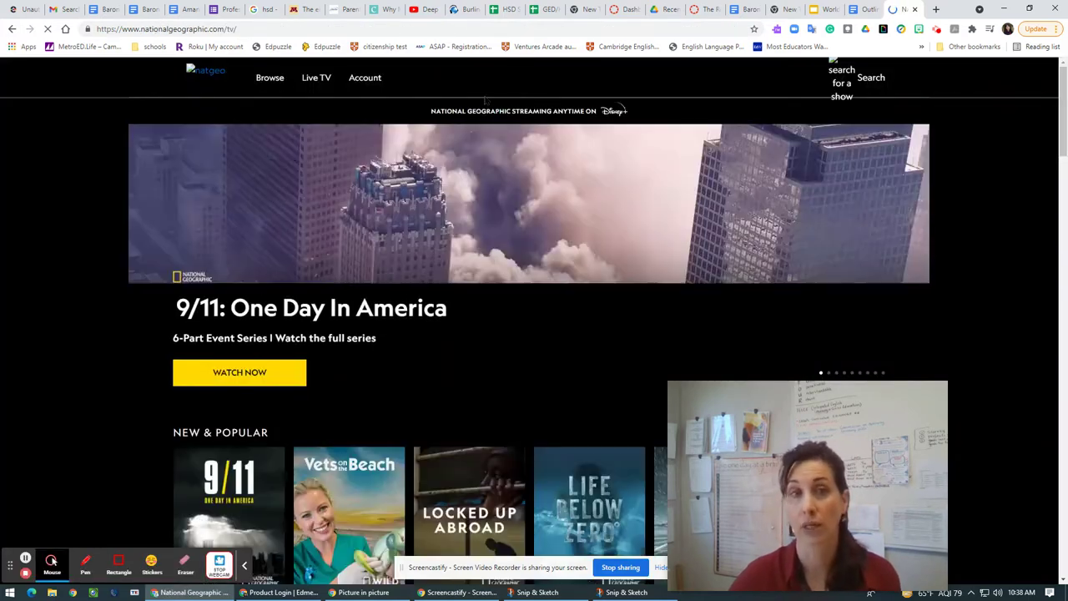
scroll(589, 236, down, 3)
scroll(589, 237, down, 8)
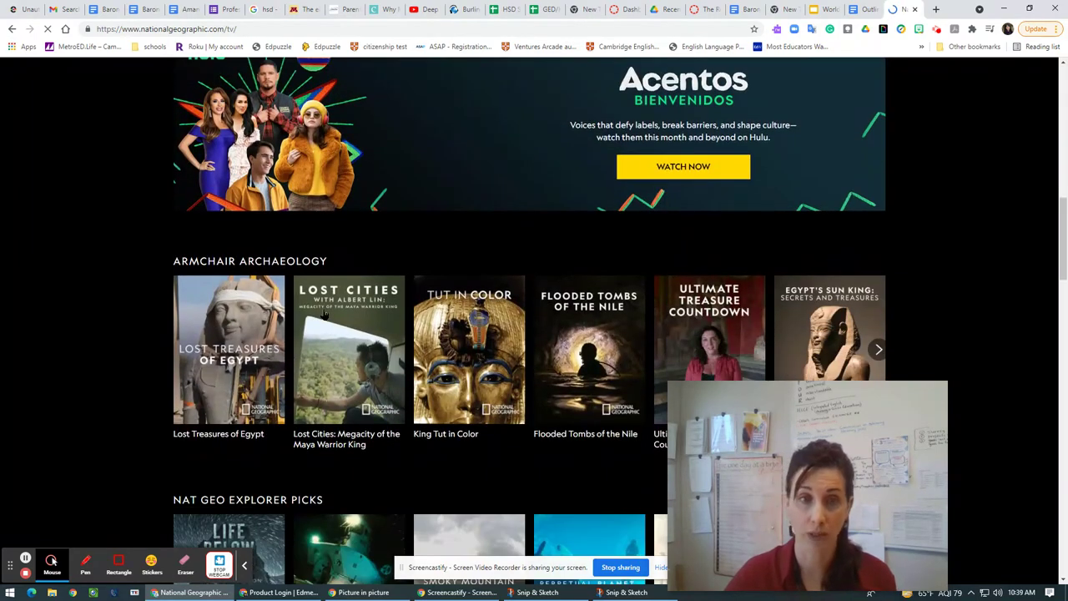
scroll(636, 346, up, 10)
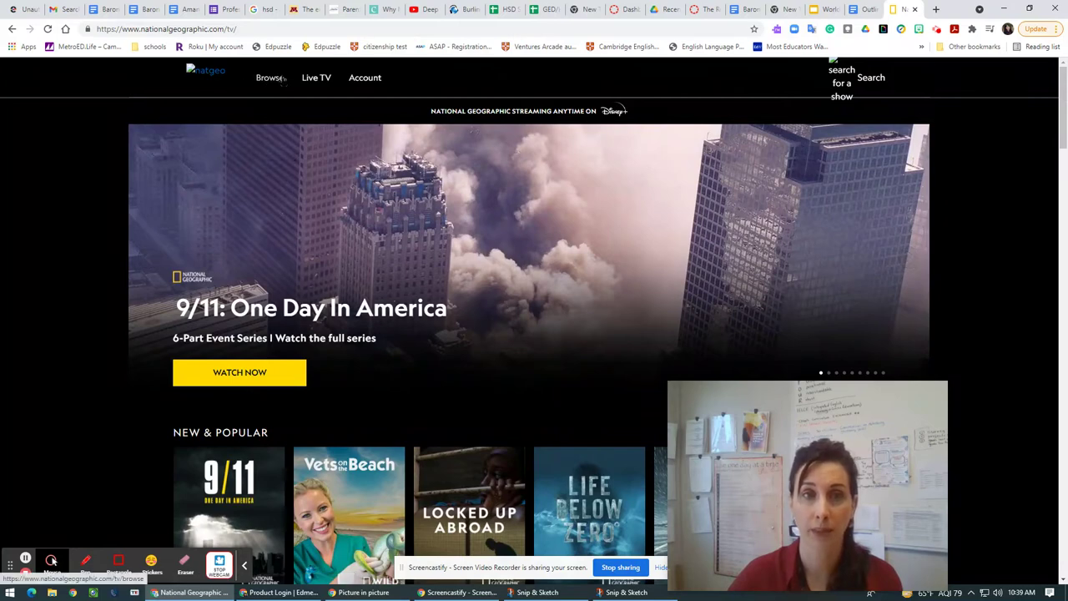
- Search the National Geographic shows for Galileo Galilei
click(845, 83)
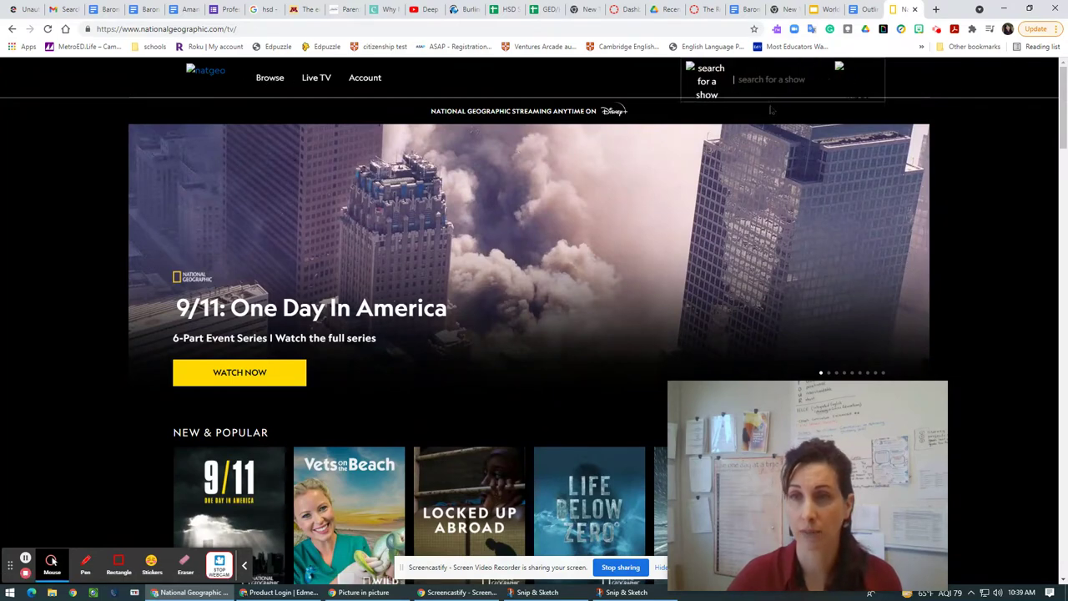
text(gale)
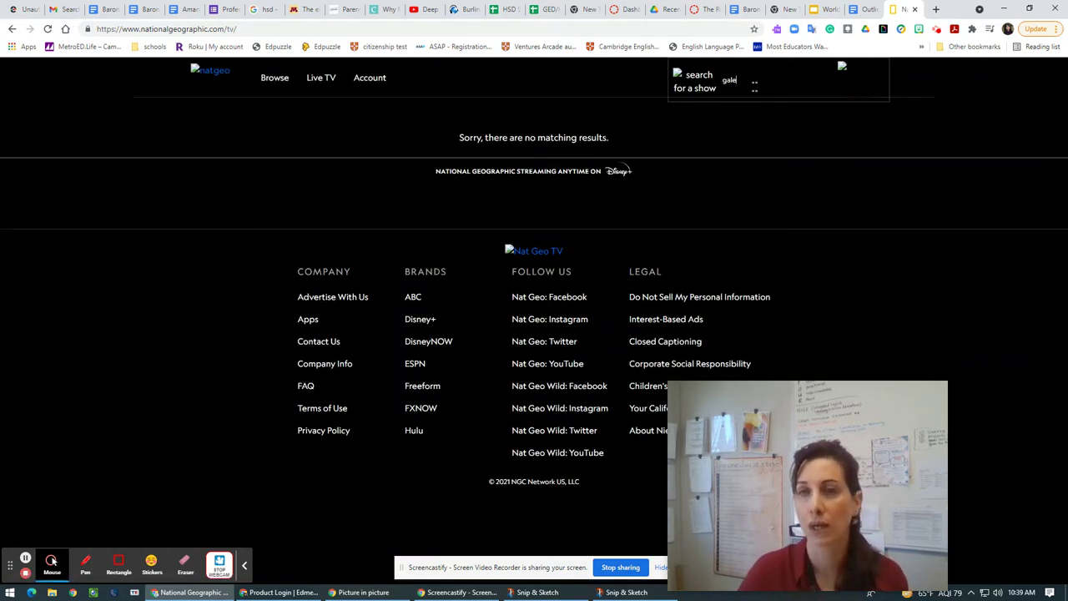
text(ileo gal)
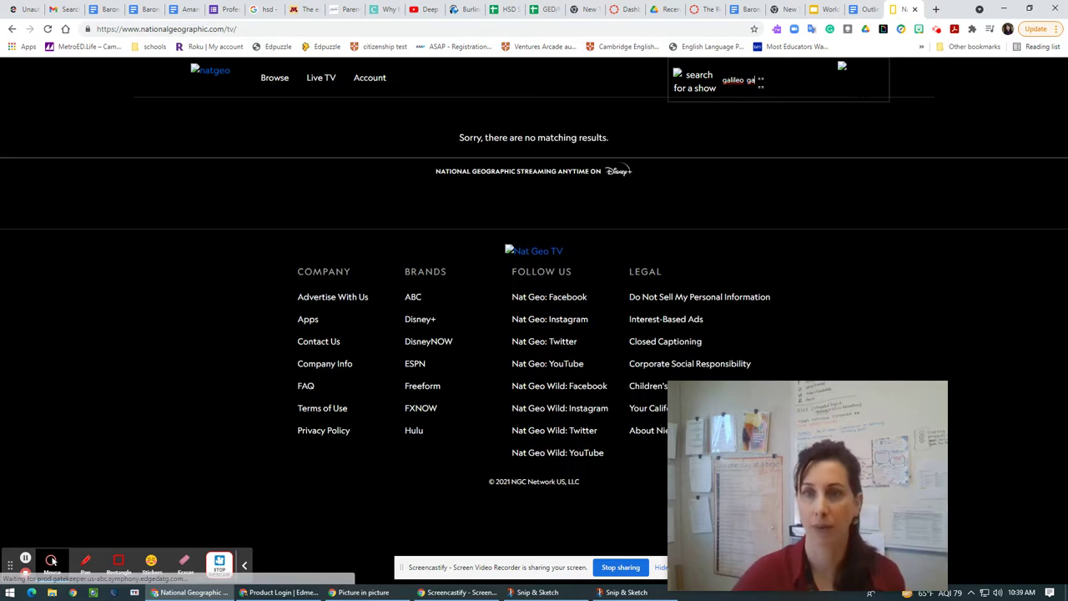
text(i)
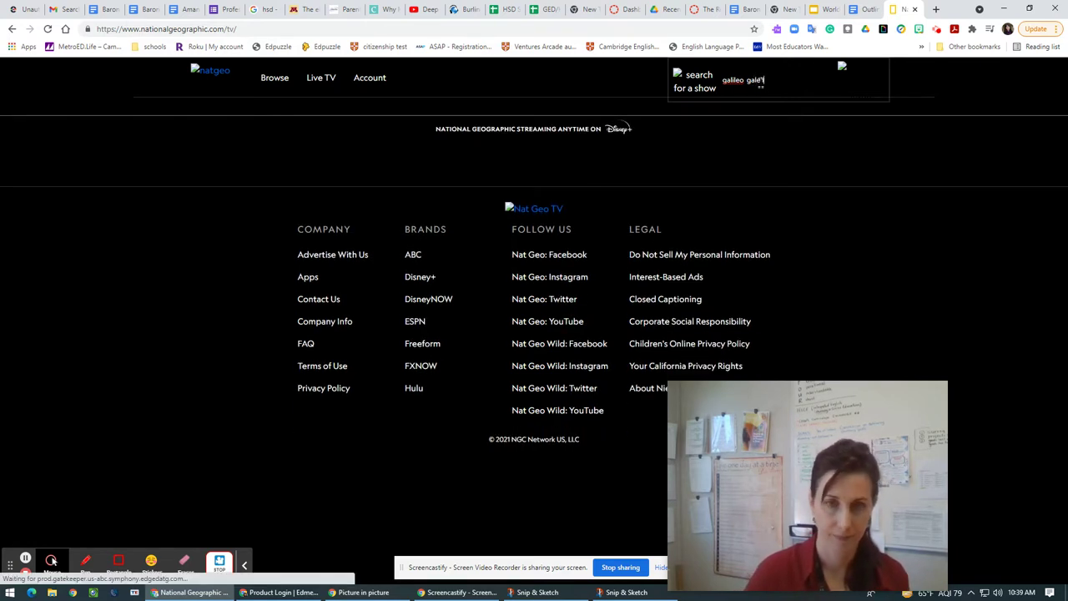
- Replace the show search with "scientific revoltuion" and close the site search
drag(772, 77, 717, 76)
text(scientifi)
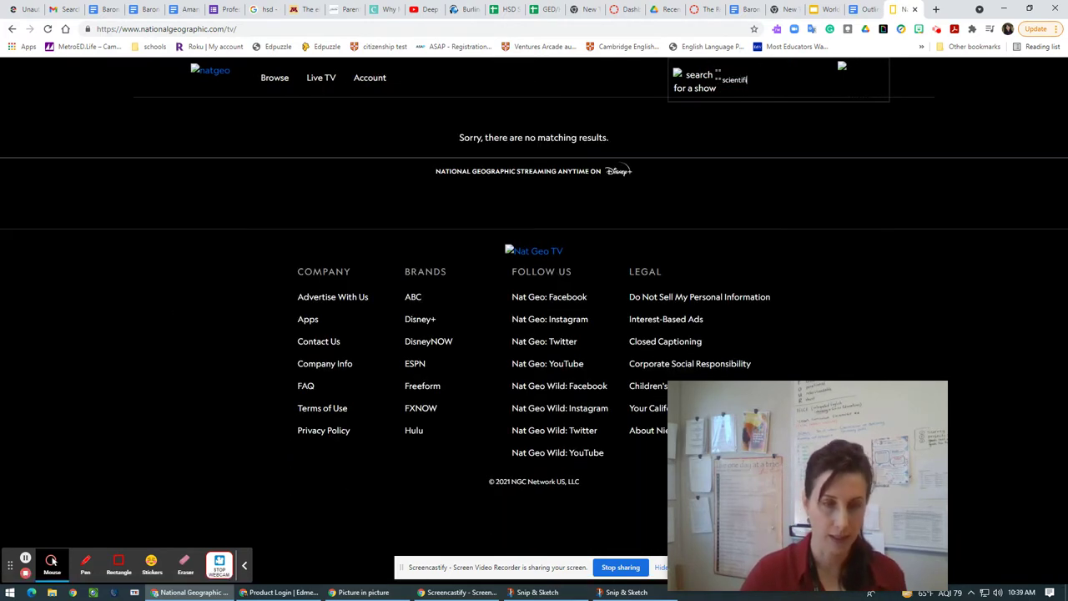
text(c)
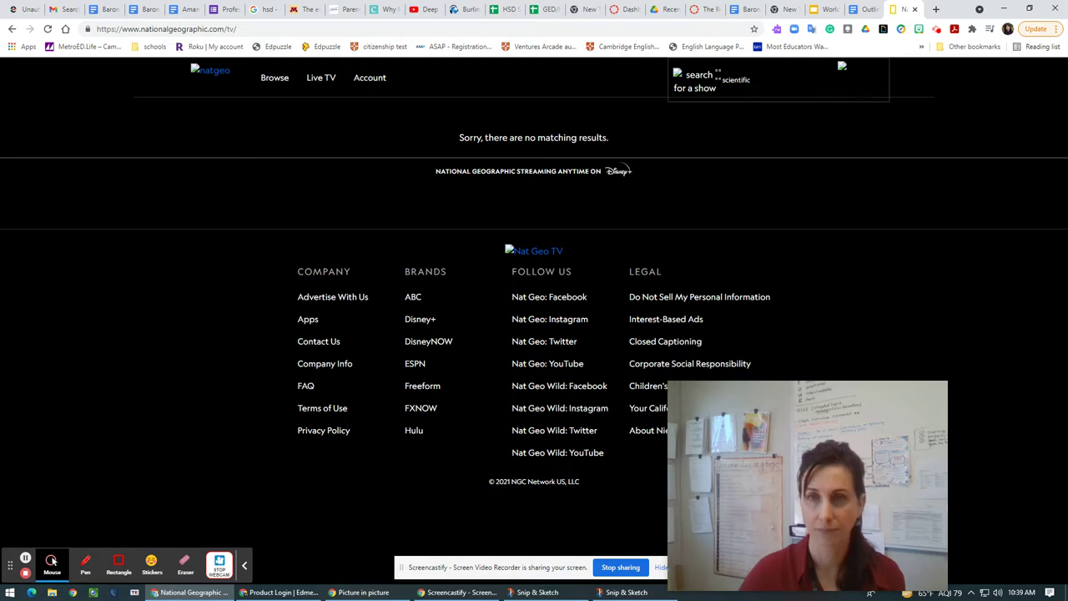
text( revo)
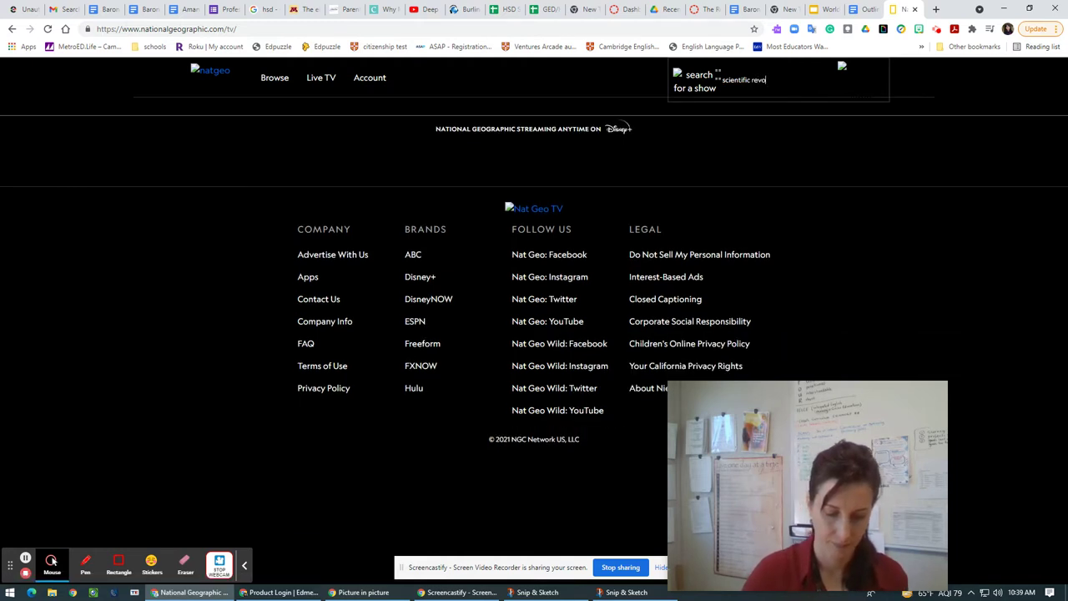
text(ltuion)
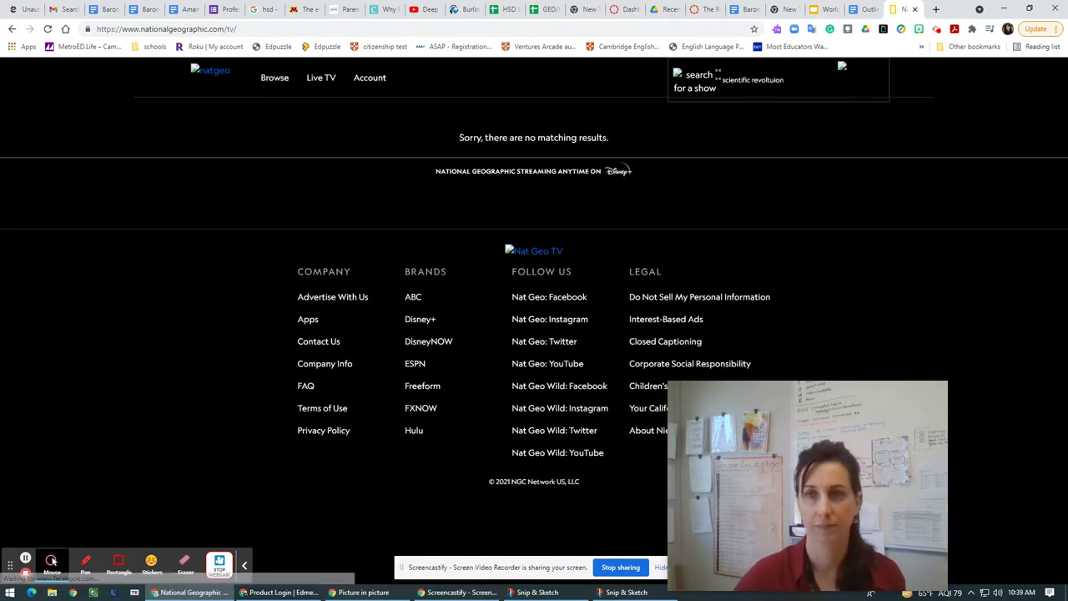
click(842, 67)
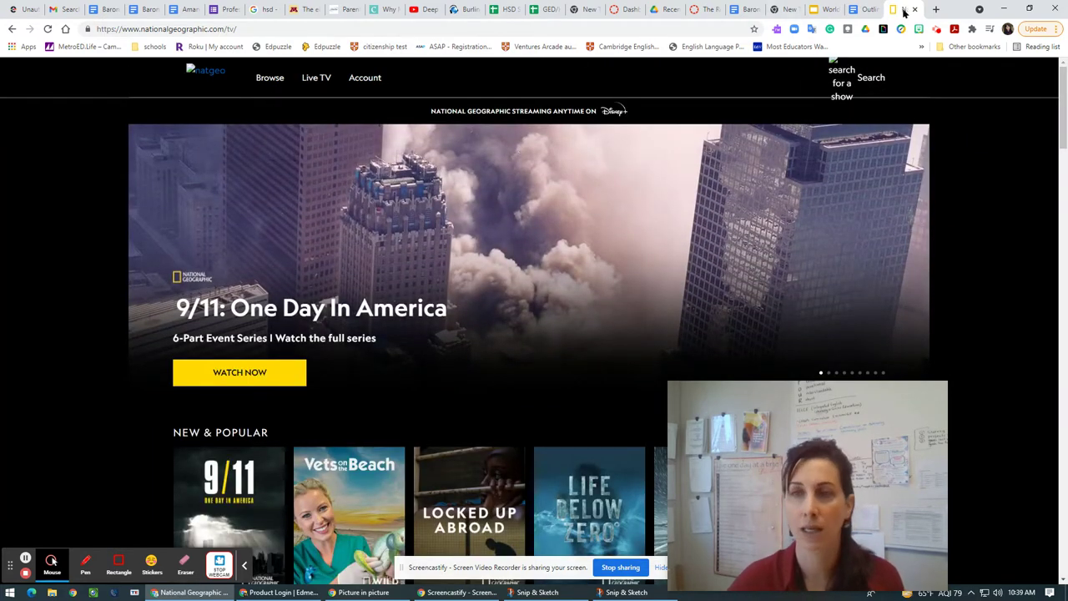
- Search the web for "galileo" using the suggestion for the astronomer Galileo Galilei
click(247, 28)
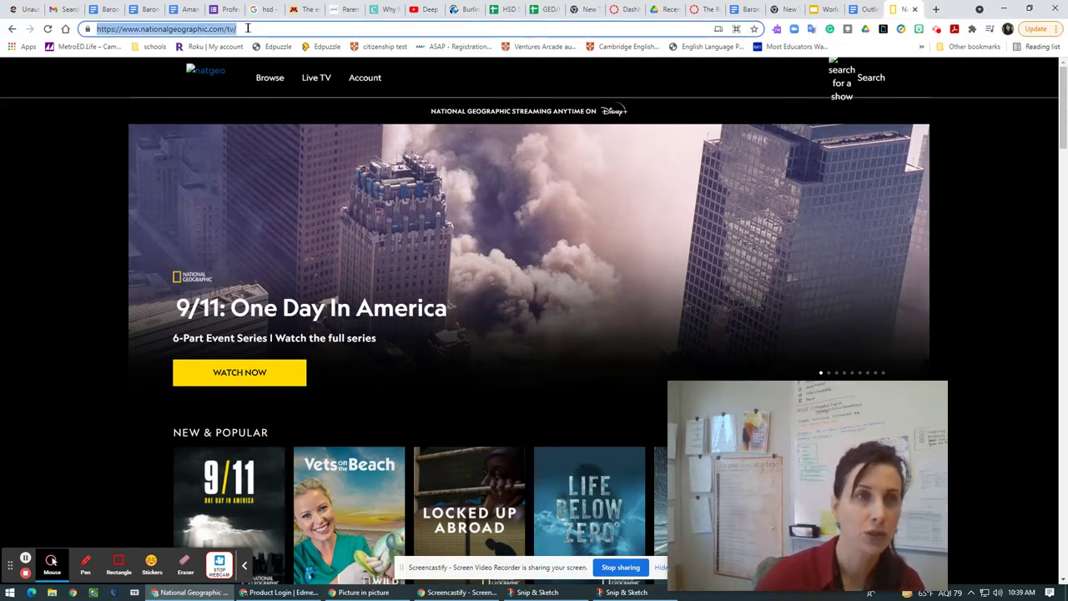
key(BackSpace)
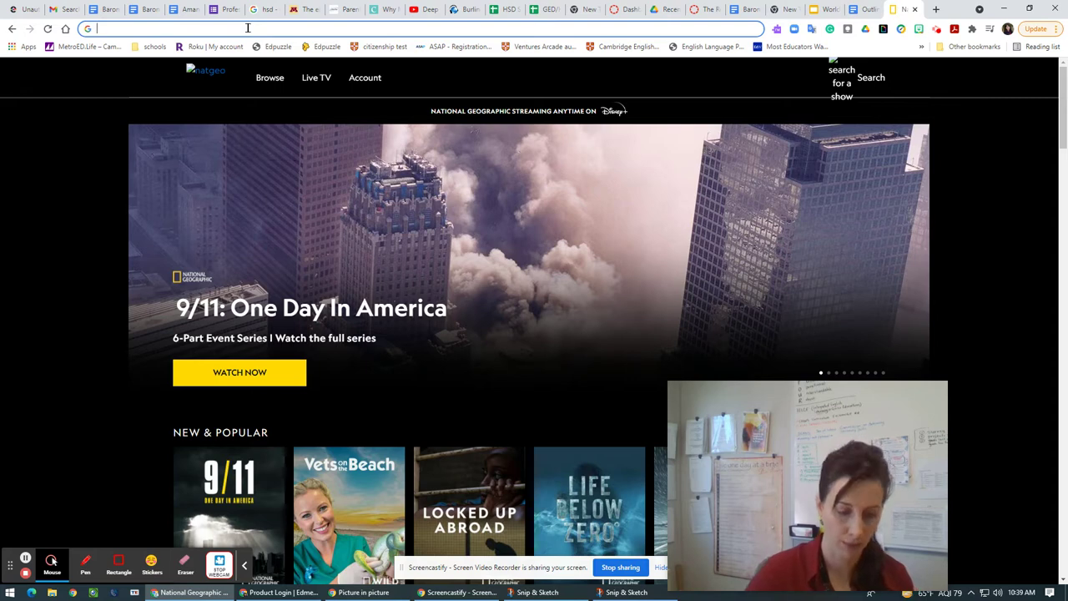
text(gal)
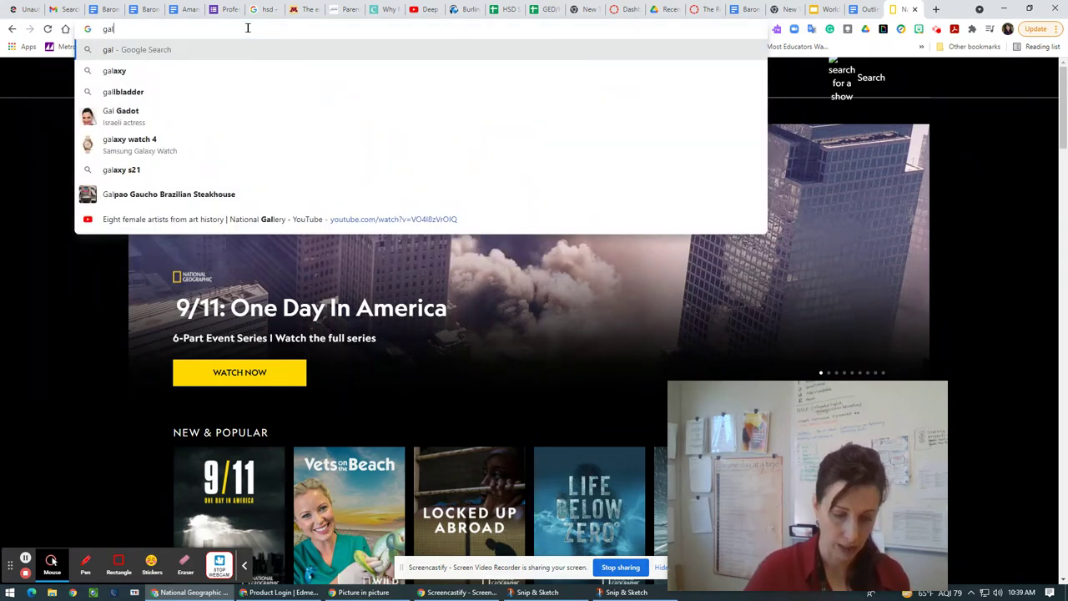
text(ileo)
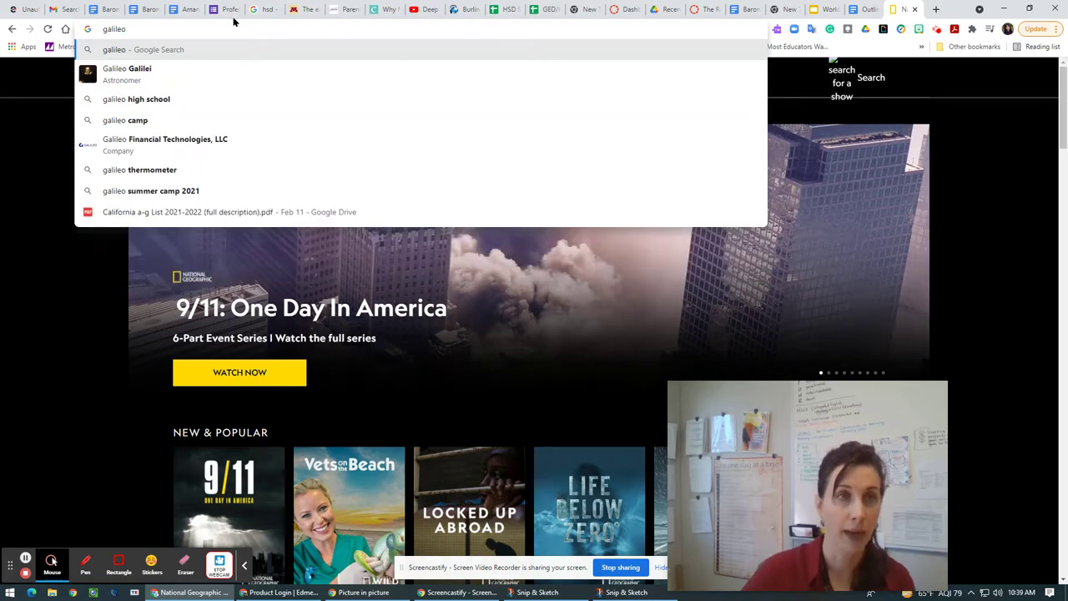
click(116, 75)
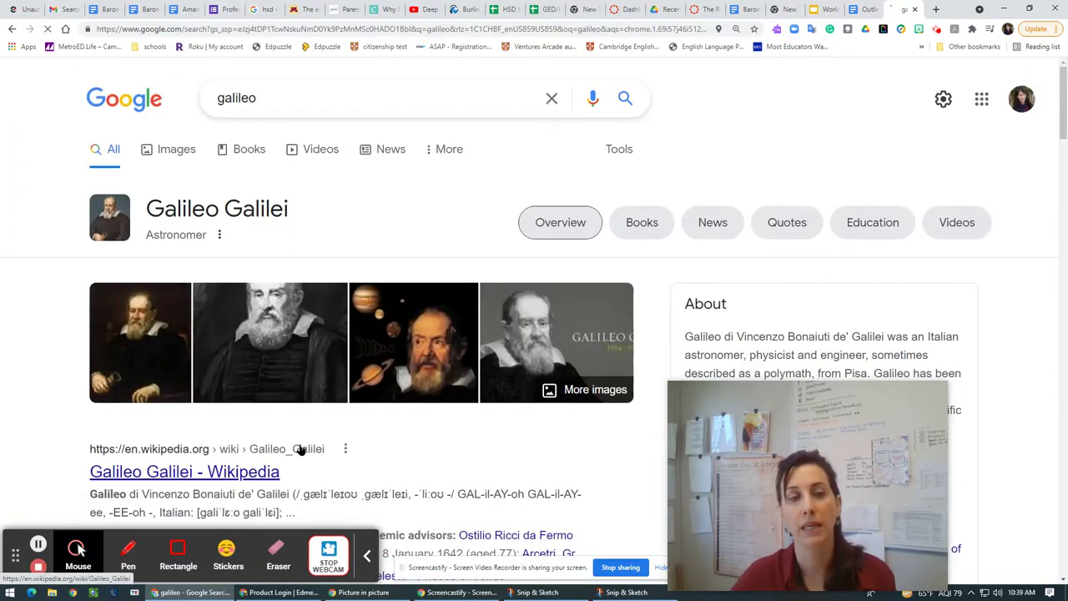
scroll(298, 446, down, 2)
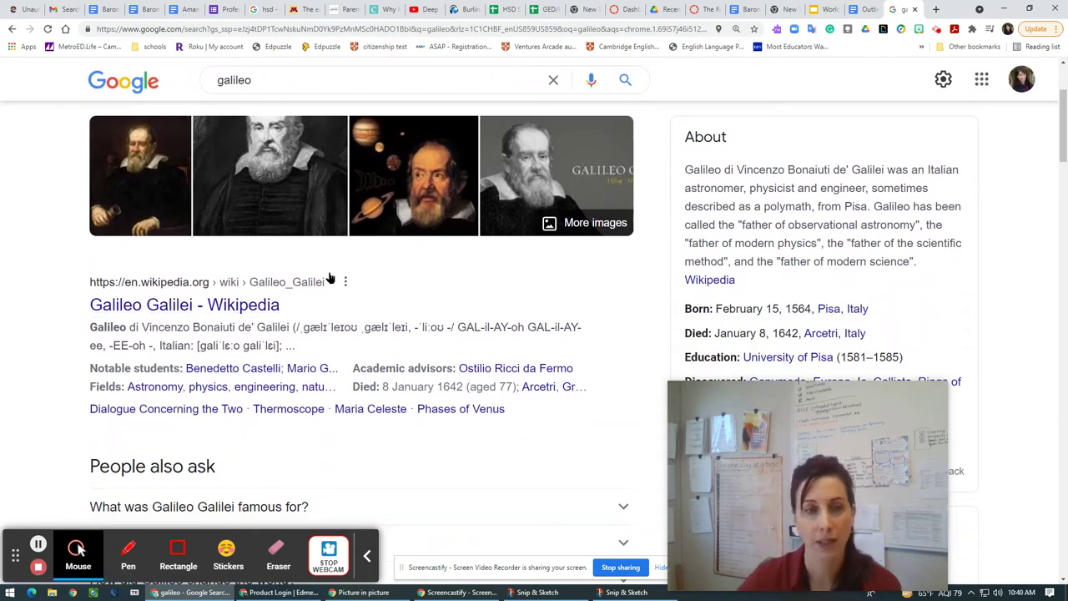
scroll(313, 367, down, 5)
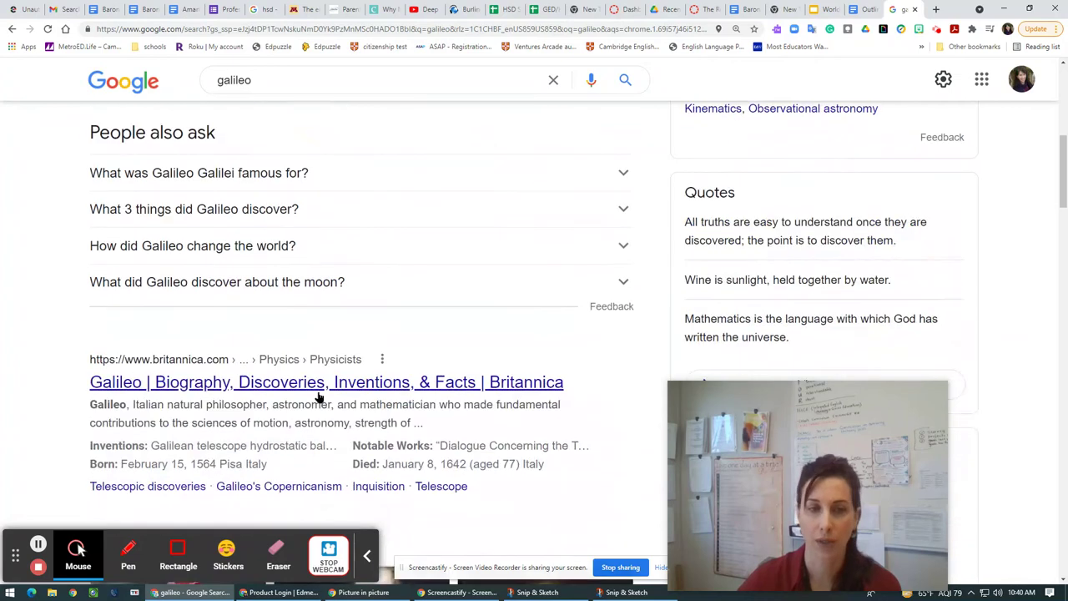
scroll(319, 395, down, 1)
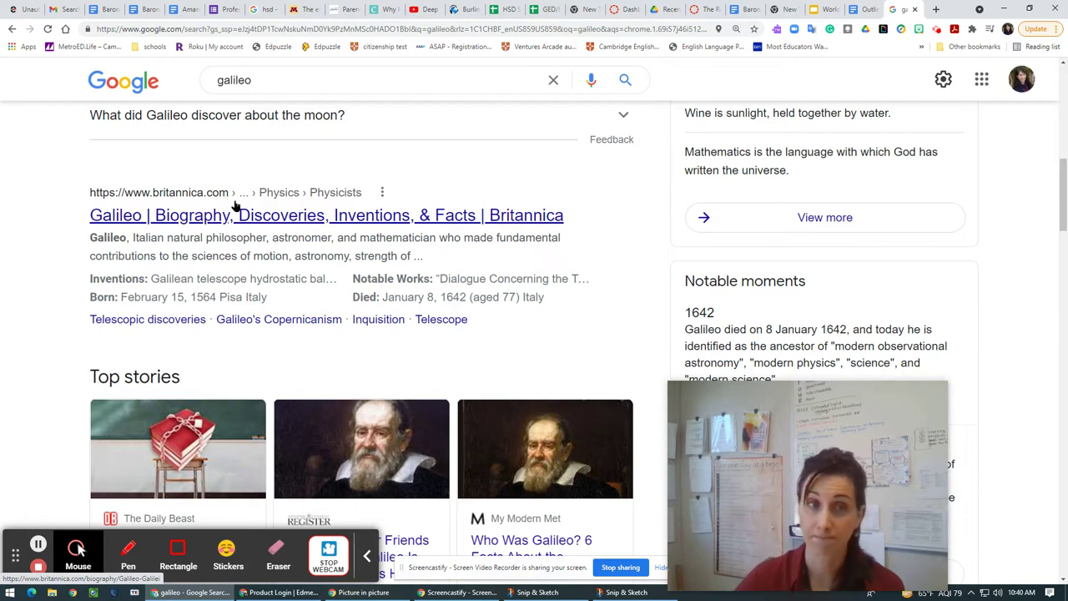
scroll(307, 375, down, 5)
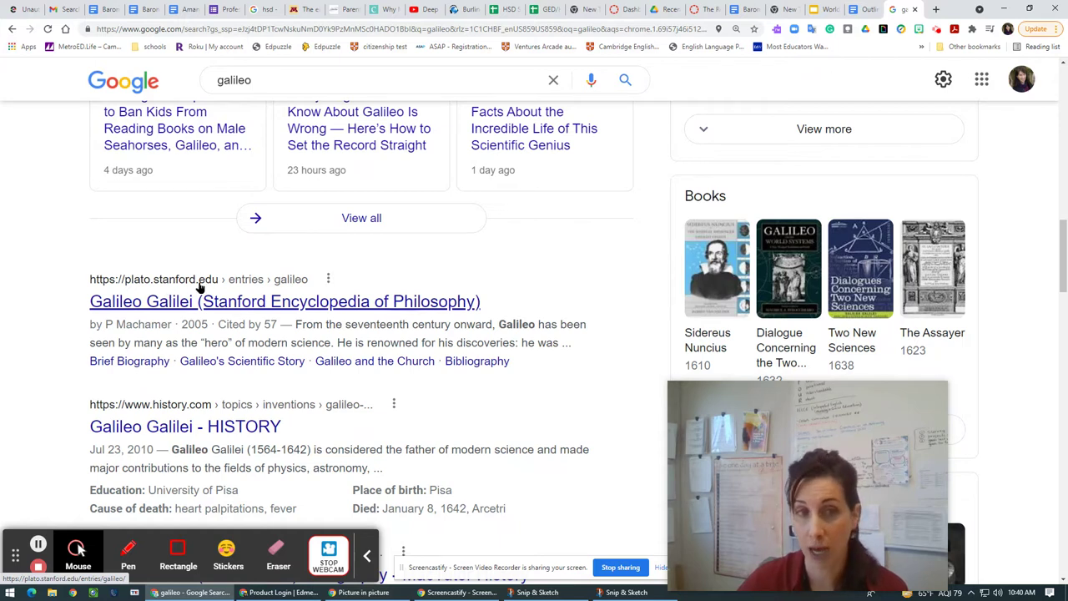
click(127, 552)
mouse_move(233, 265)
mouse_down()
mouse_move(194, 242)
mouse_move(121, 284)
mouse_move(255, 317)
mouse_move(229, 252)
mouse_up()
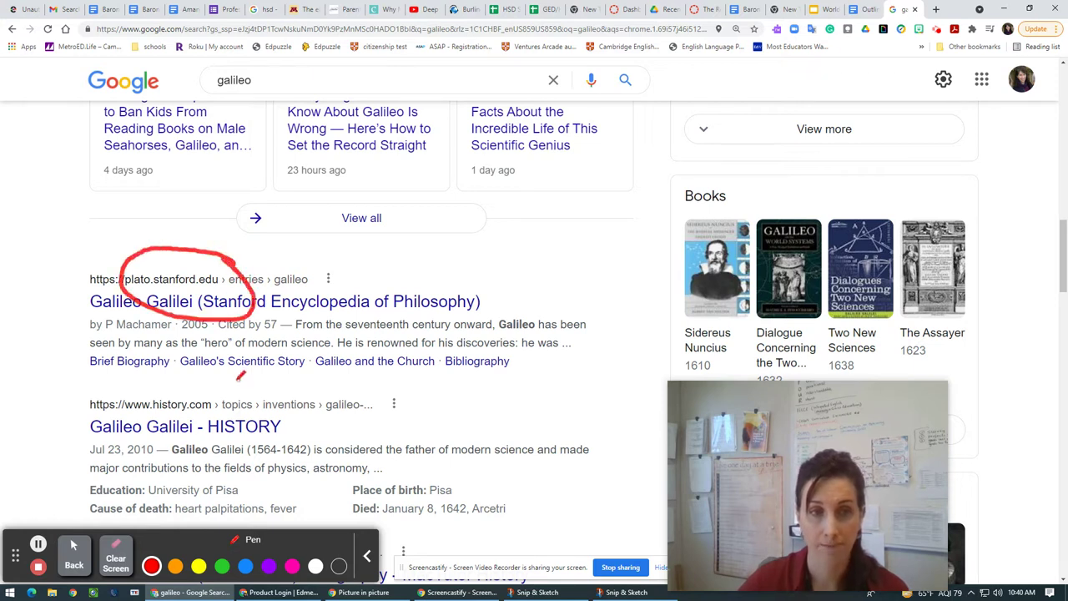
mouse_move(249, 399)
mouse_down()
mouse_move(230, 380)
mouse_move(98, 385)
mouse_move(254, 422)
mouse_move(233, 375)
mouse_up()
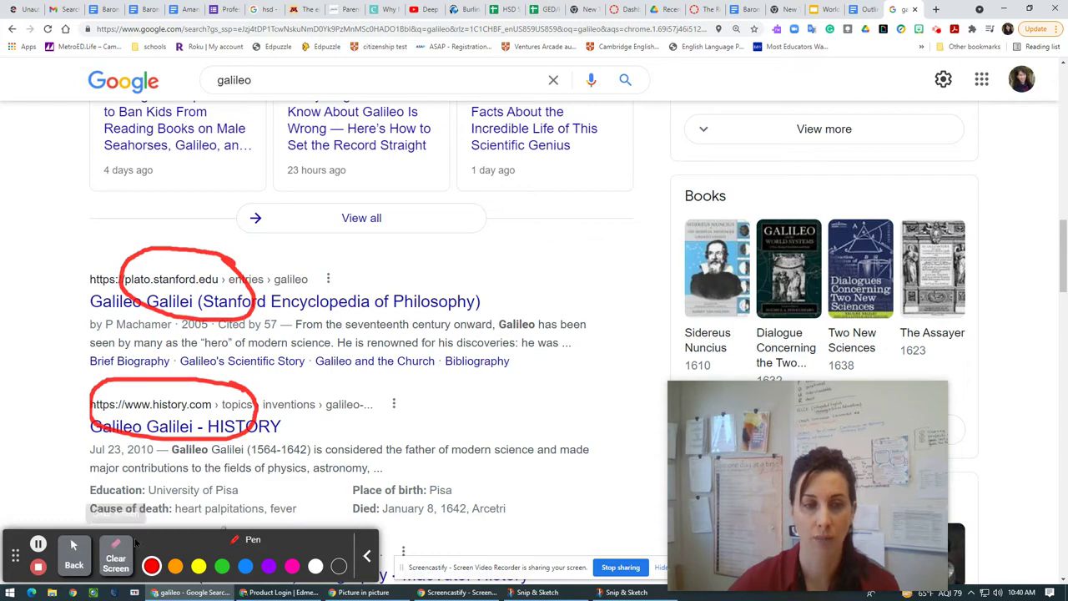
click(116, 559)
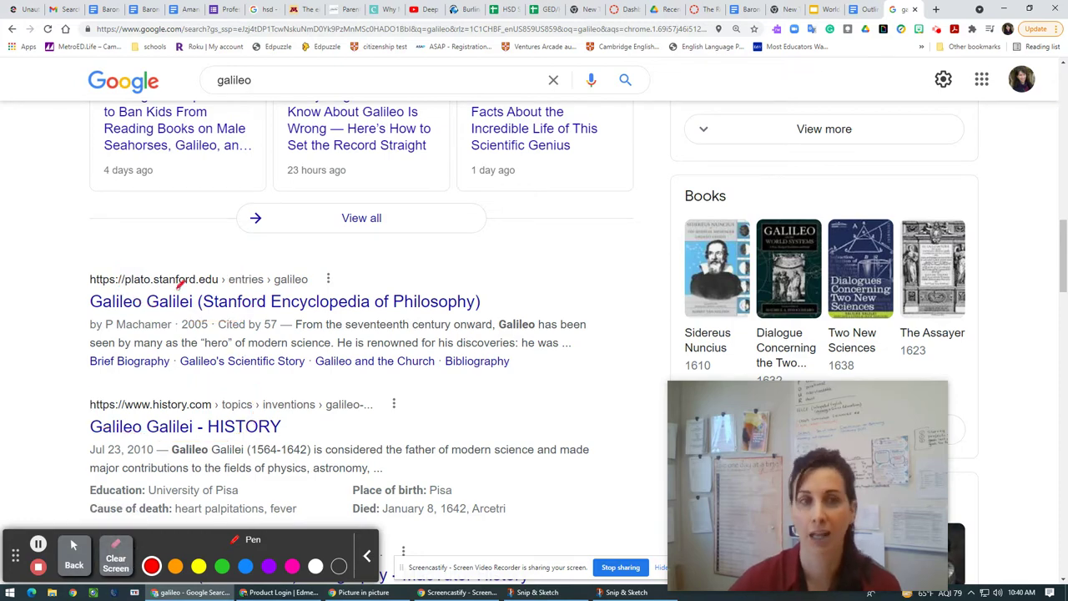
scroll(166, 357, up, 15)
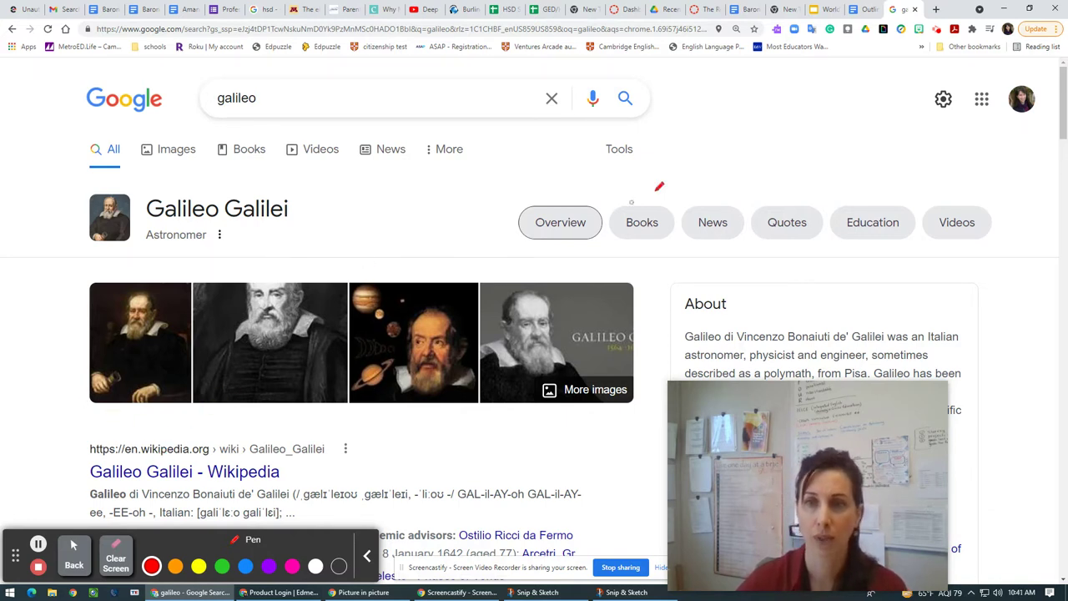
- Mark the Books and Quotes categories of the Galileo results in red, return to the capstone outline and leave pen mode
mouse_move(651, 211)
mouse_down()
mouse_move(711, 196)
mouse_move(839, 198)
mouse_up()
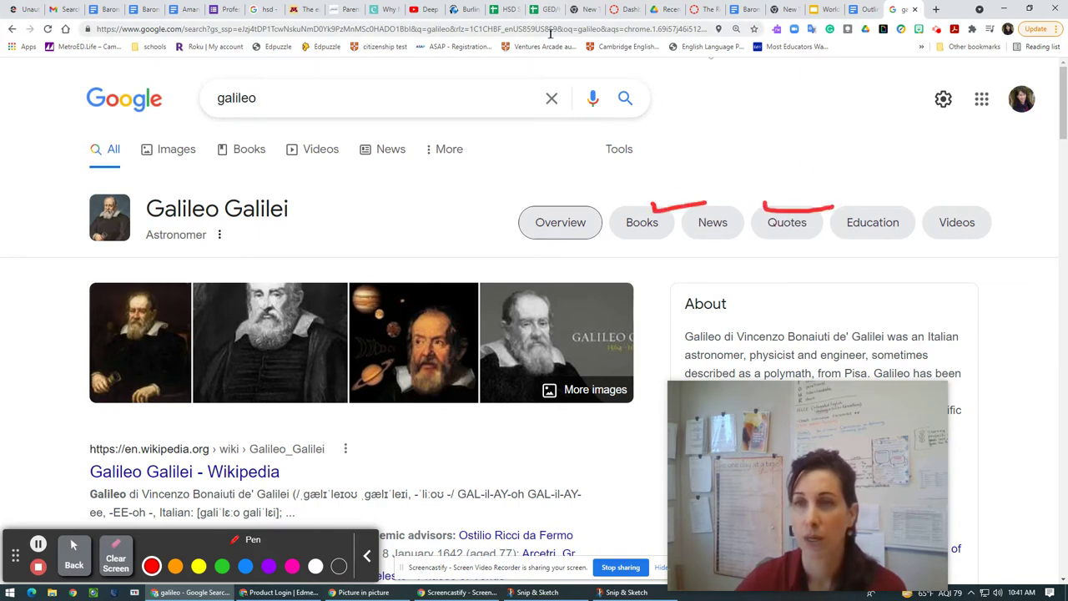
click(858, 10)
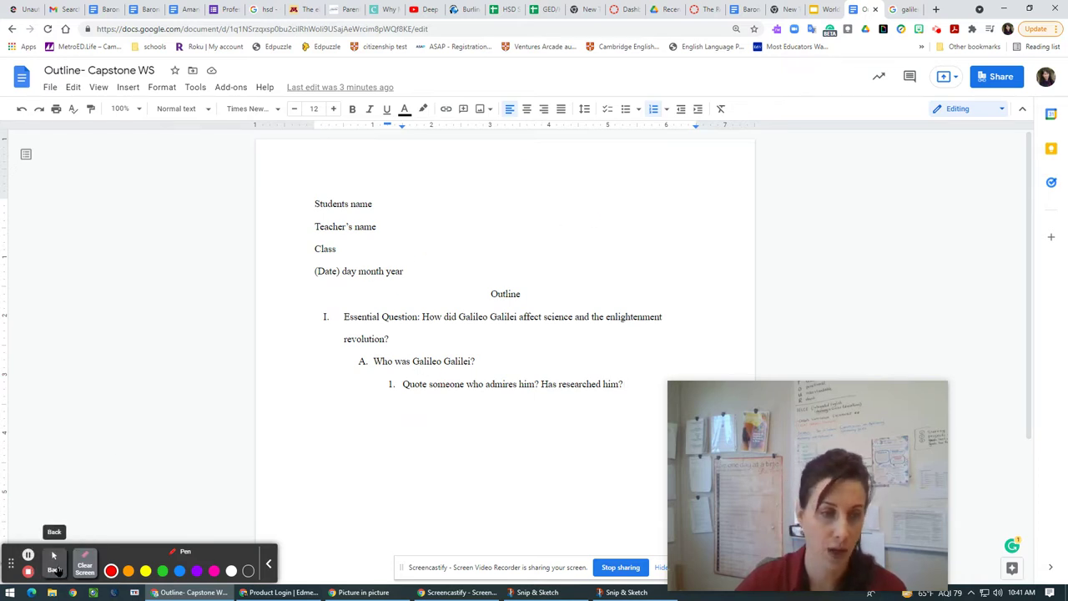
click(53, 568)
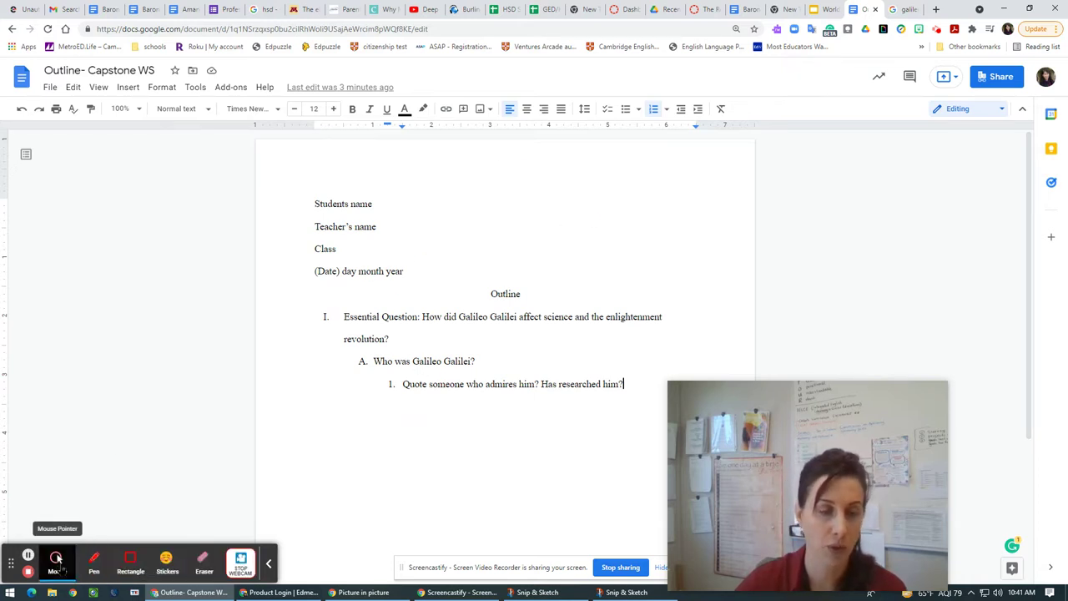
- Shrink the outline's browser window, open a second browser window and arrange the two side by side
click(50, 87)
mouse_move(134, 142)
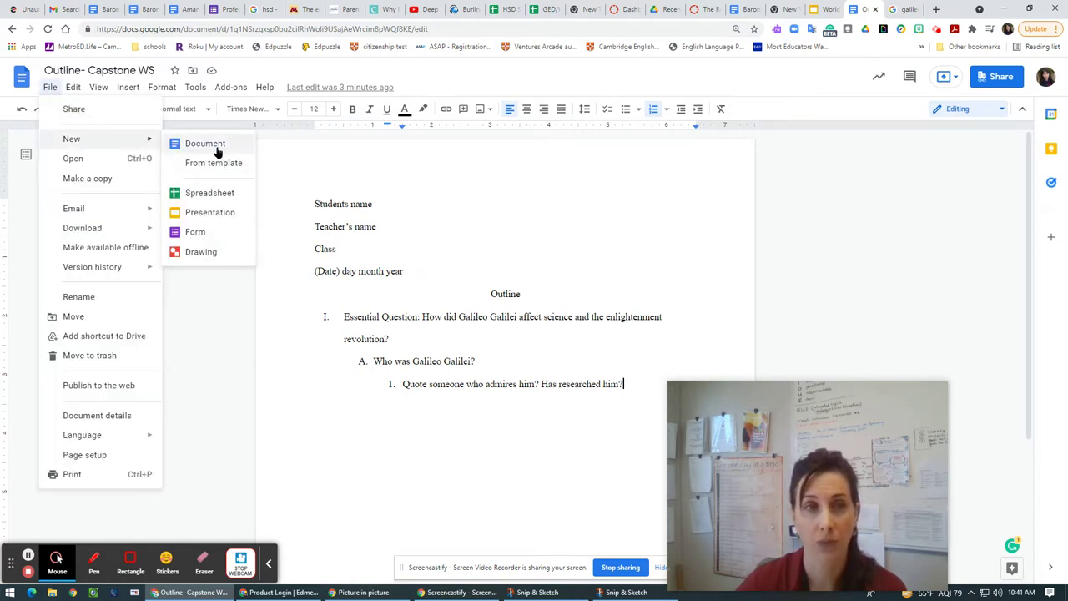
double_click(957, 6)
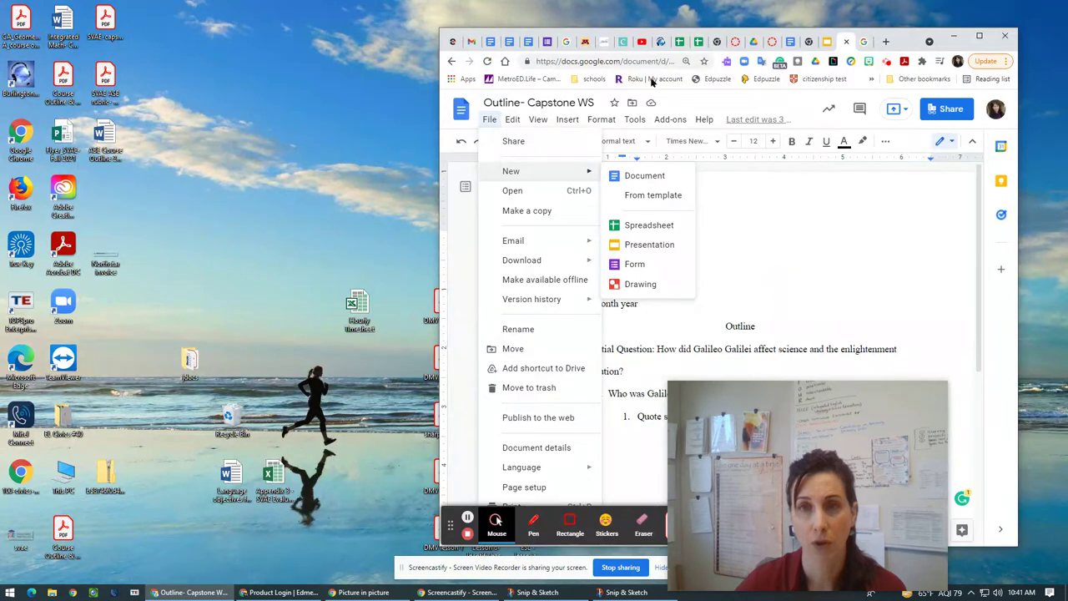
drag(903, 38, 944, 19)
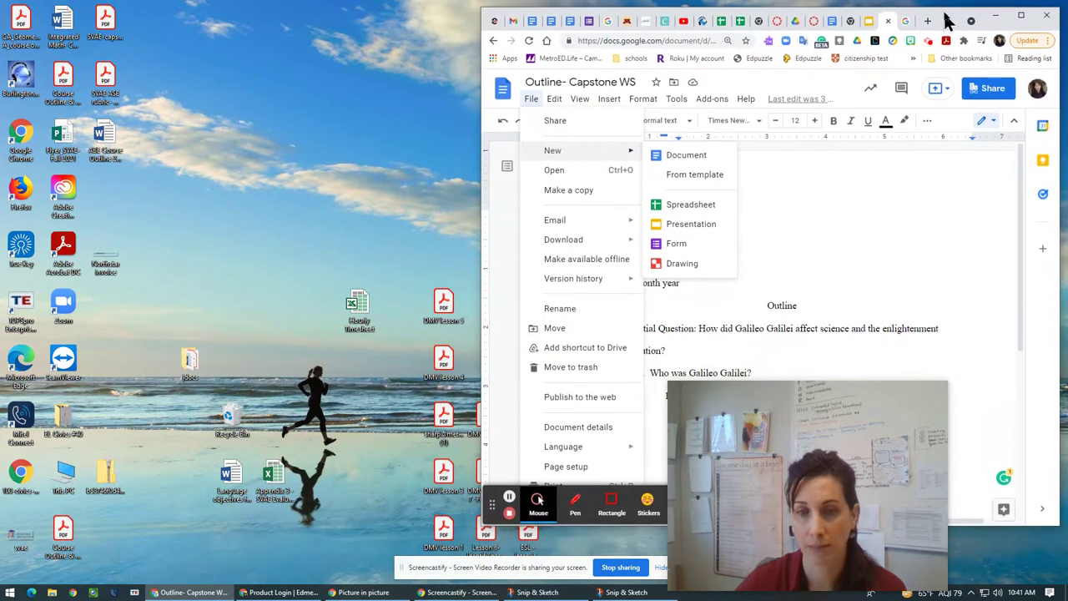
middle_click(74, 591)
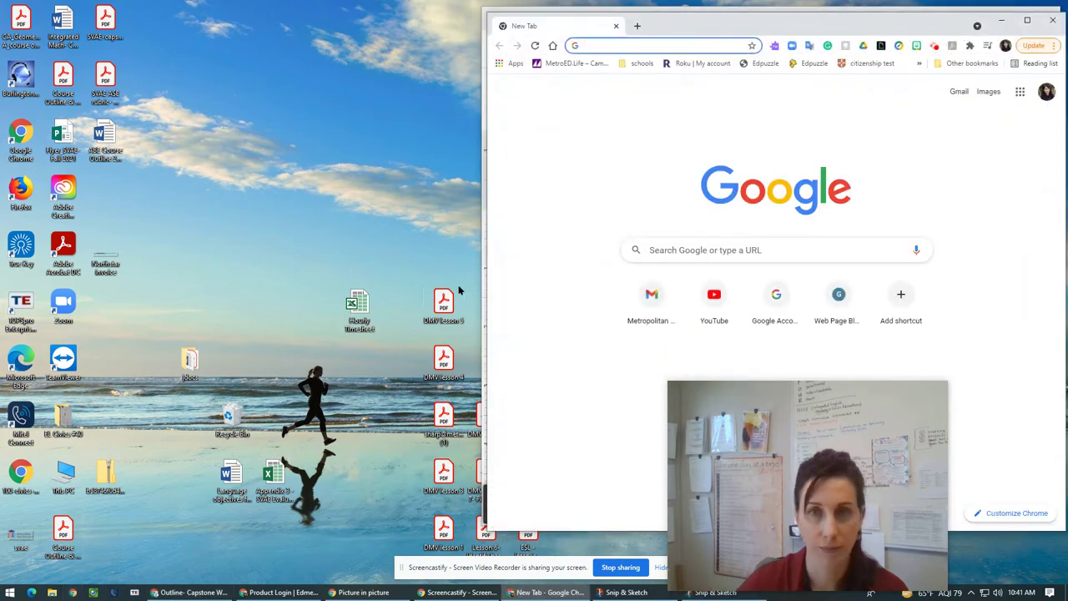
drag(888, 26, 368, 17)
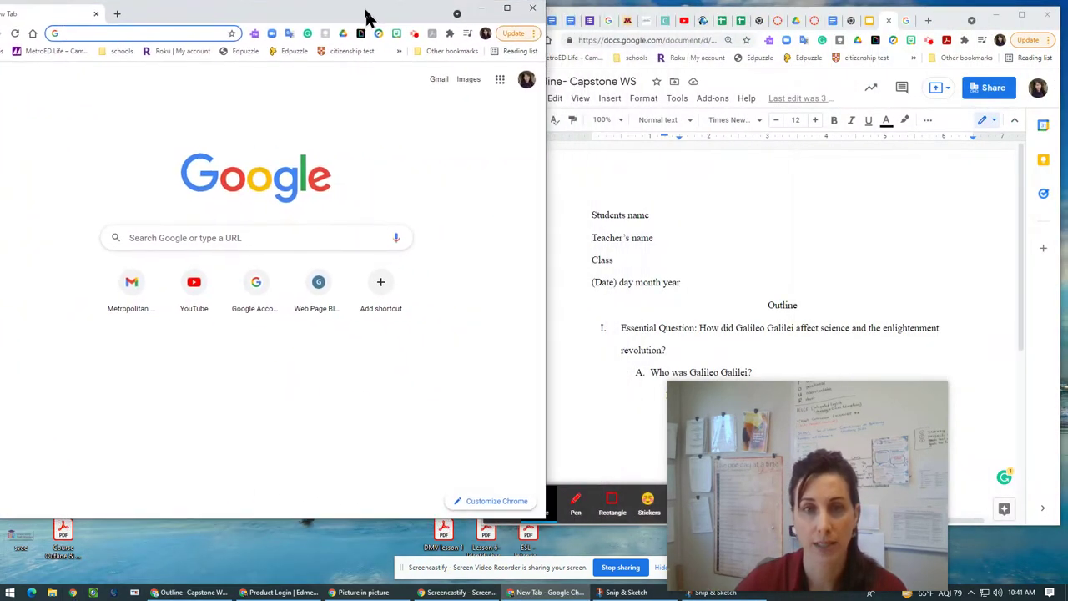
- Create a blank Google Docs document in the new browser window, keeping the outline window beside it
click(500, 81)
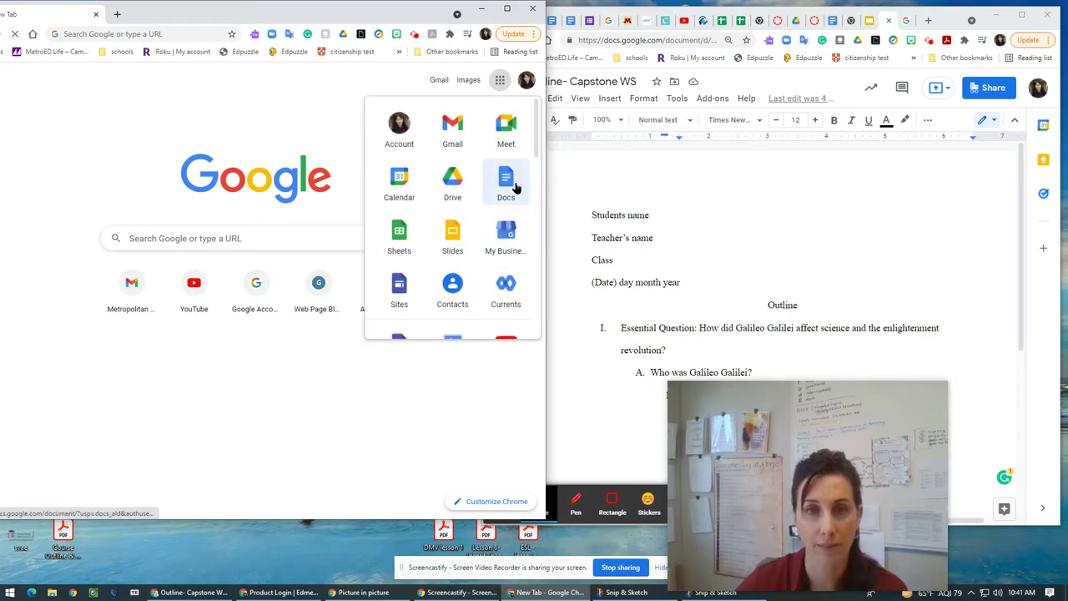
click(515, 188)
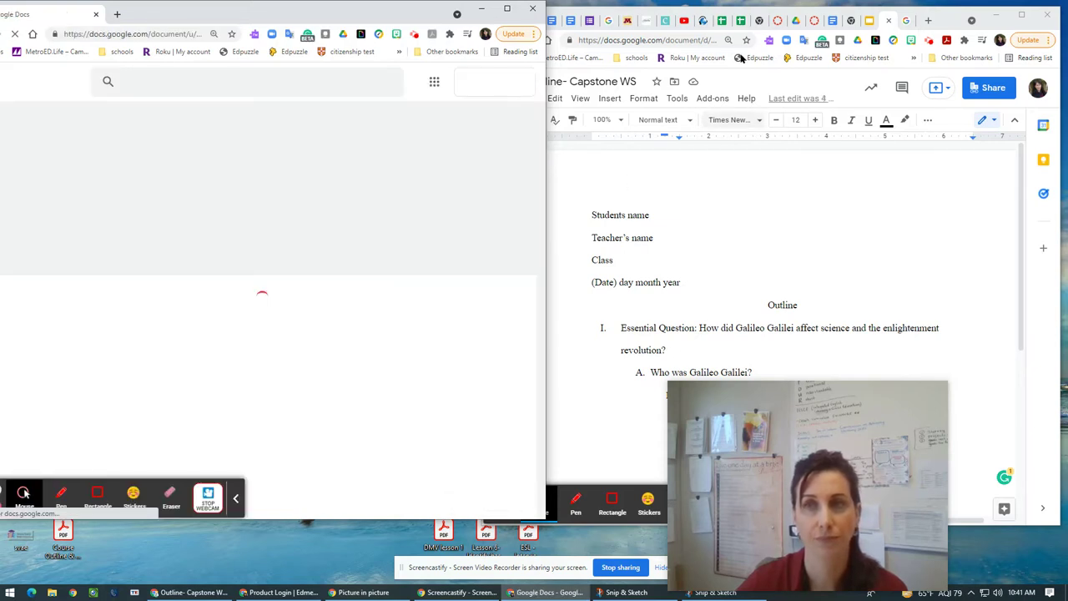
click(944, 19)
drag(944, 20, 957, 13)
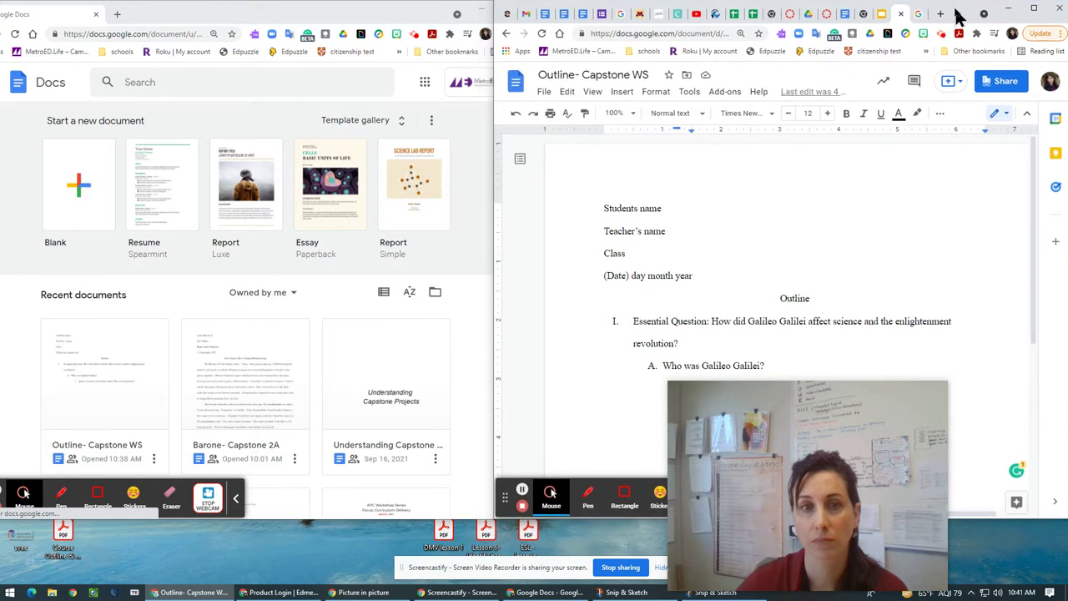
click(56, 195)
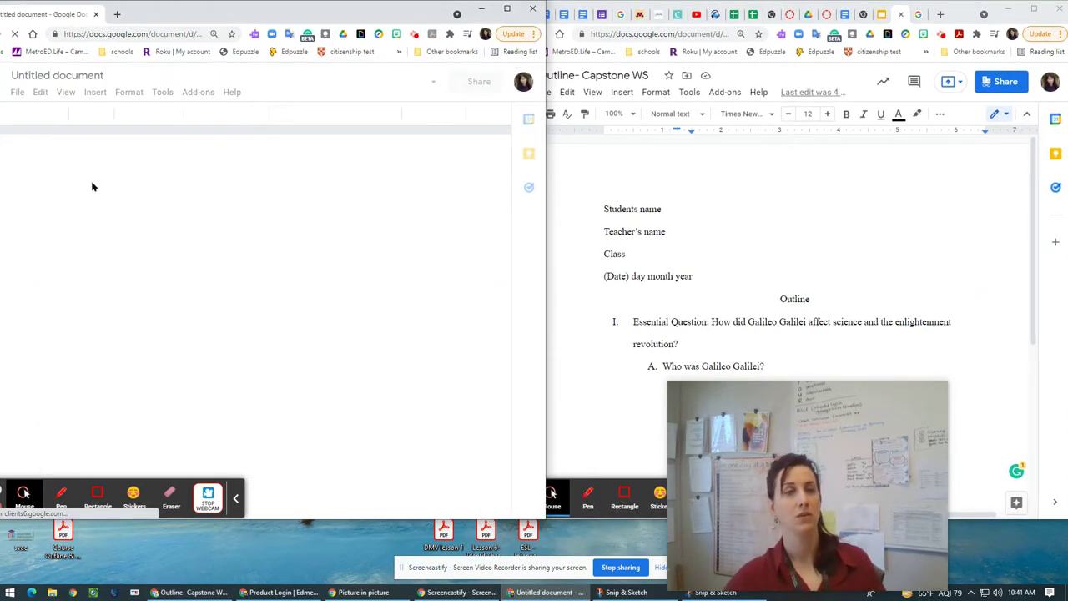
- Rename the untitled document as "Works Cited- Reference"
click(74, 76)
key(BackSpace)
key(ctrl+z)
text(ks Cited)
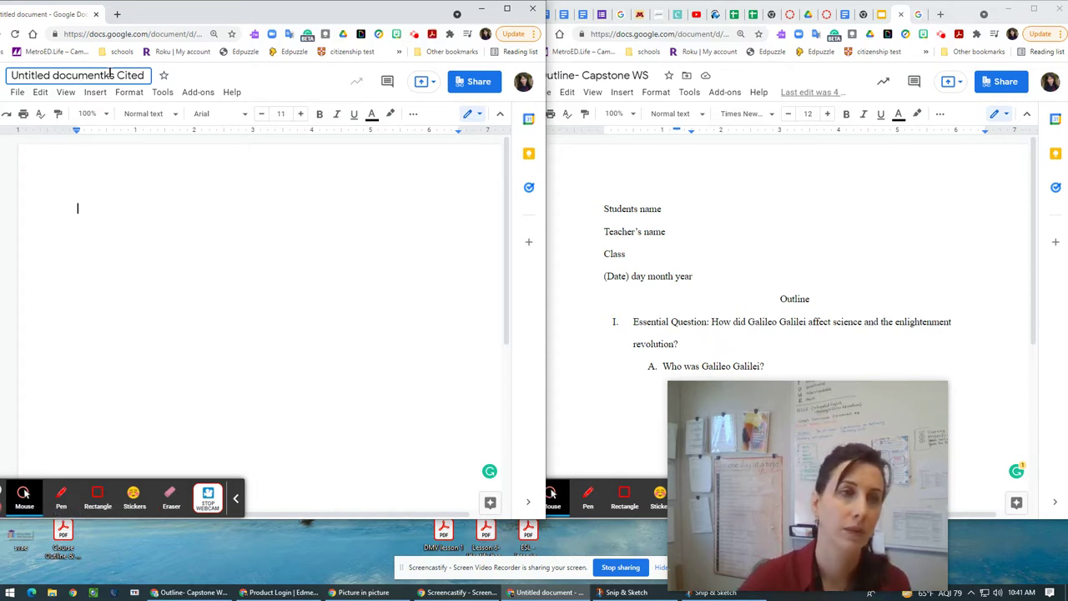
drag(118, 75, 4, 73)
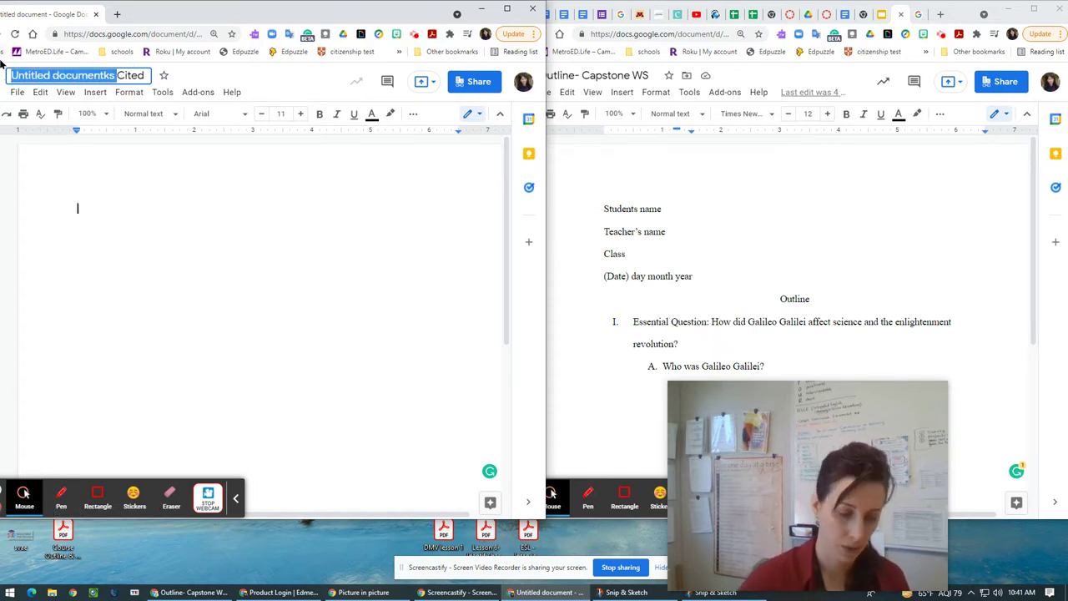
text(Works)
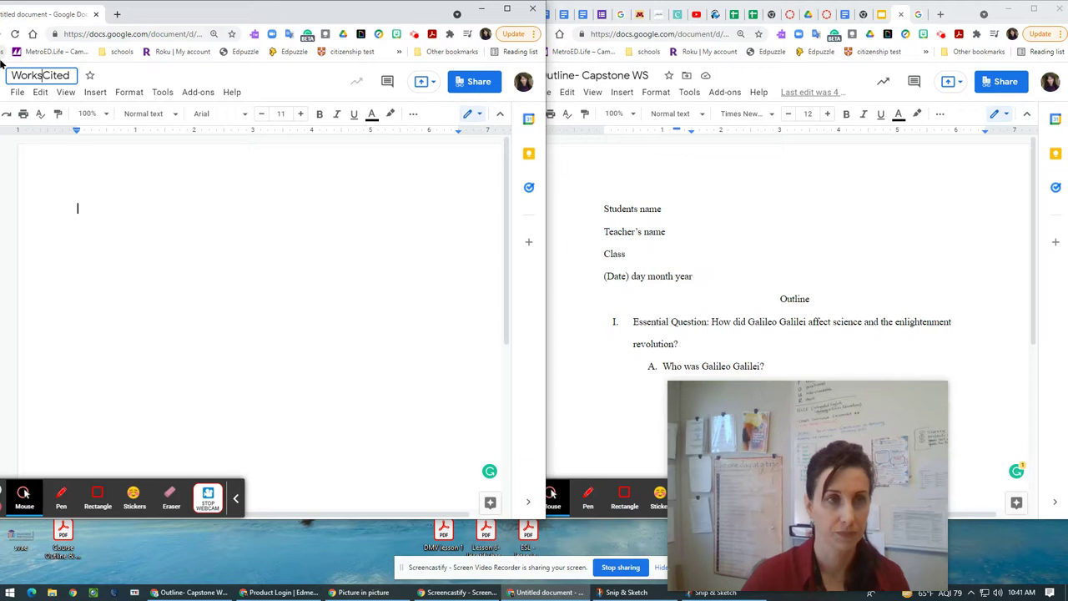
text( Cited)
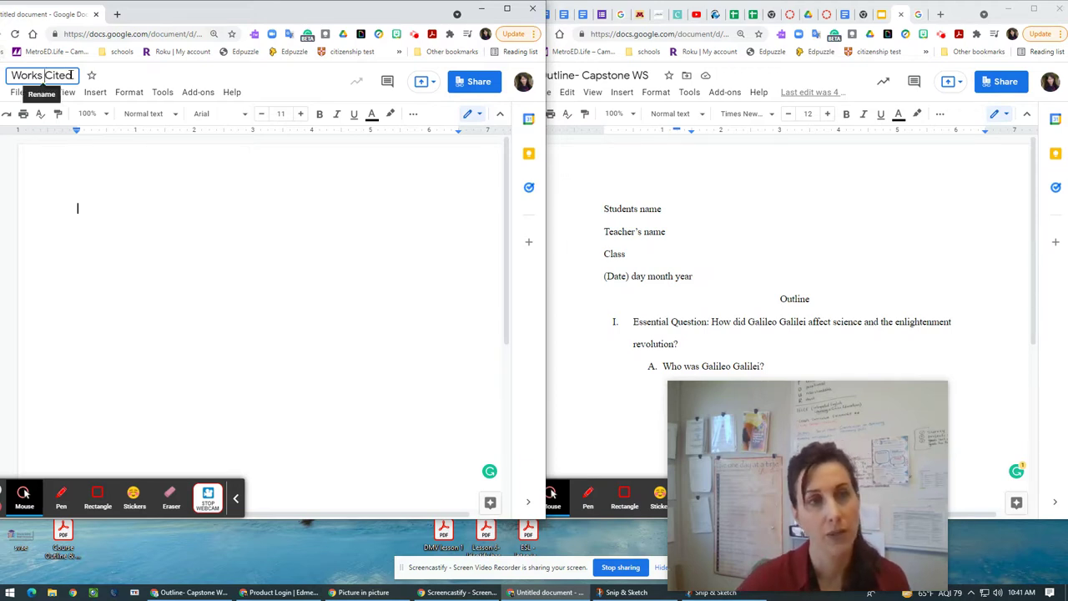
text(/Referen)
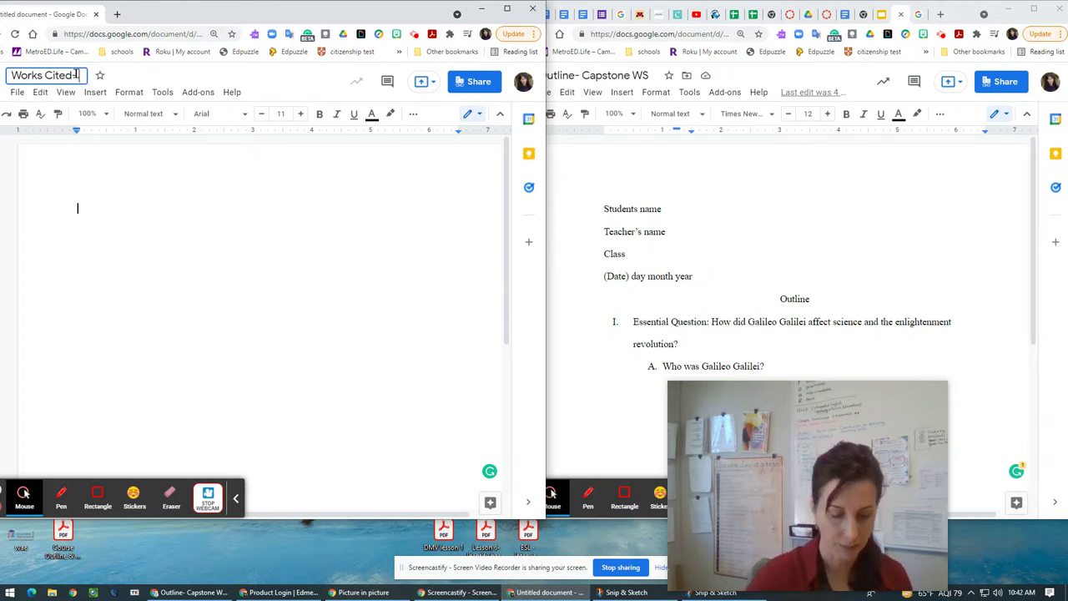
text(ce)
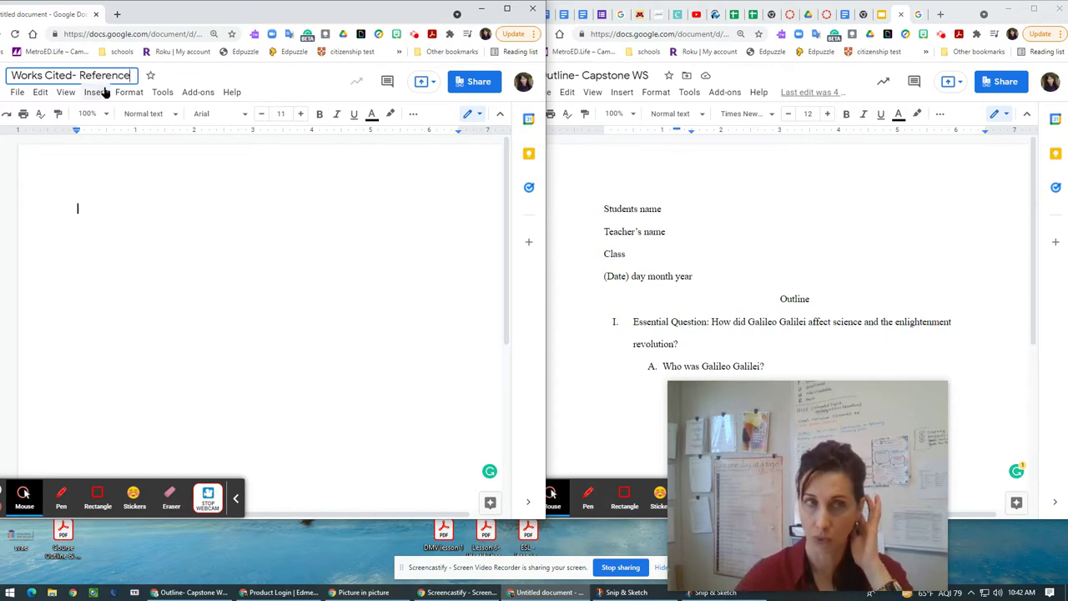
click(95, 207)
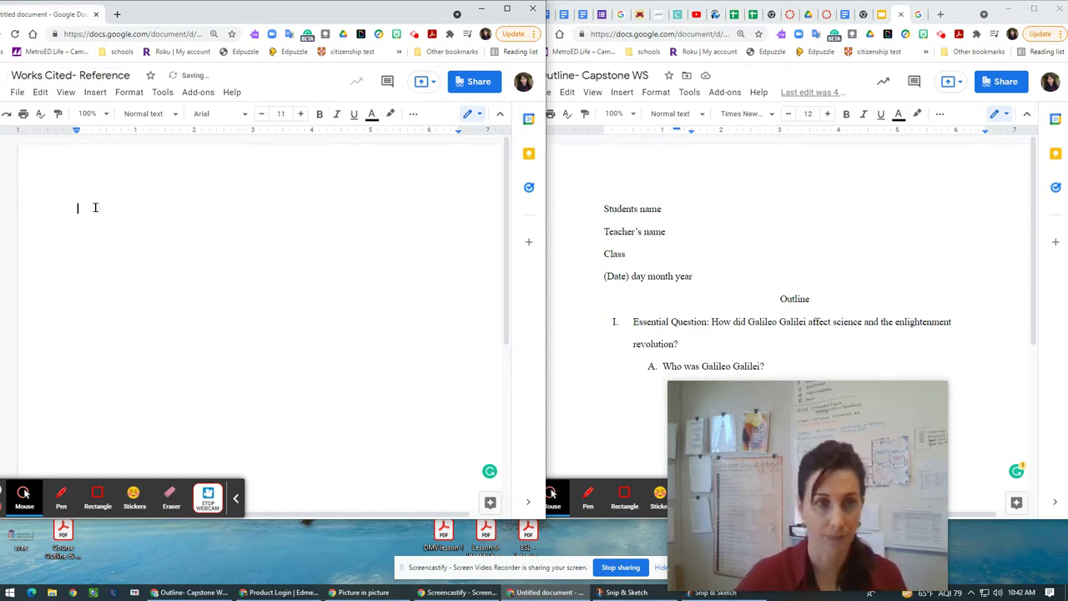
- Format the empty Works Cited document with double line spacing and Times New Roman at size 12
text(wor)
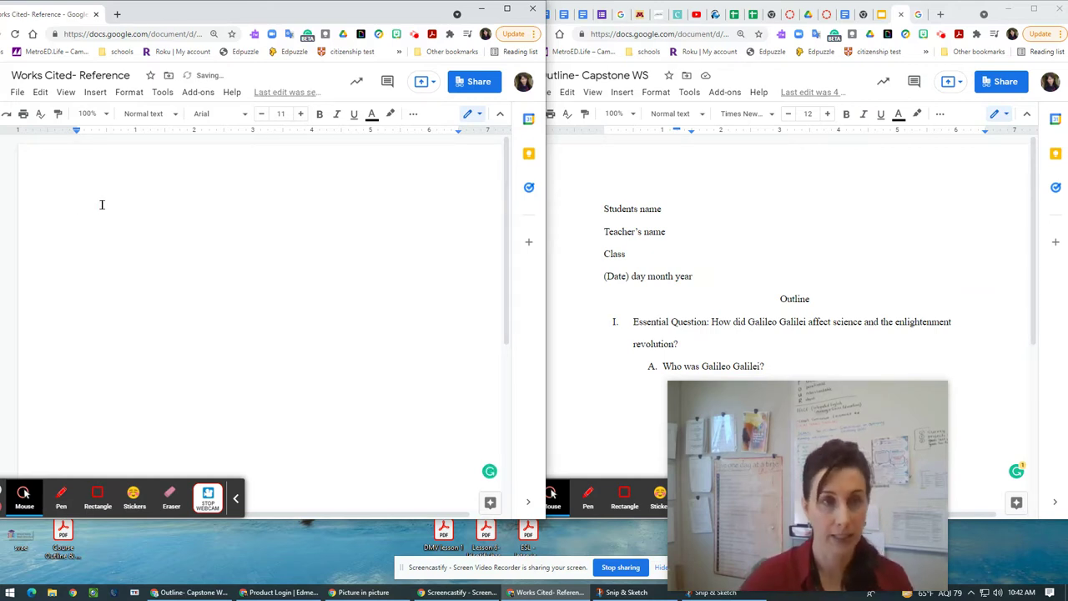
click(129, 93)
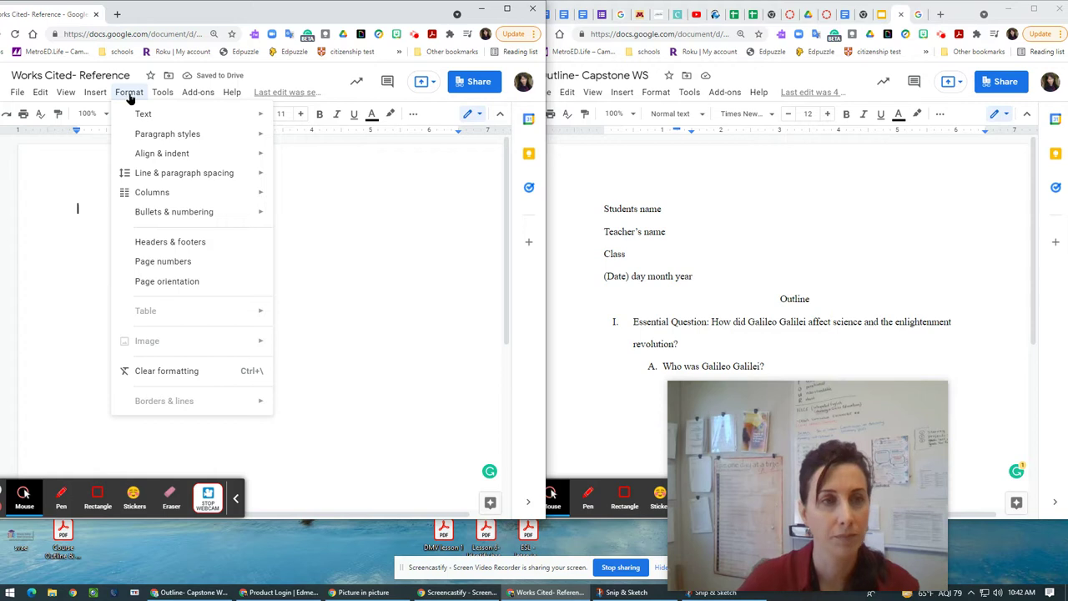
mouse_move(148, 177)
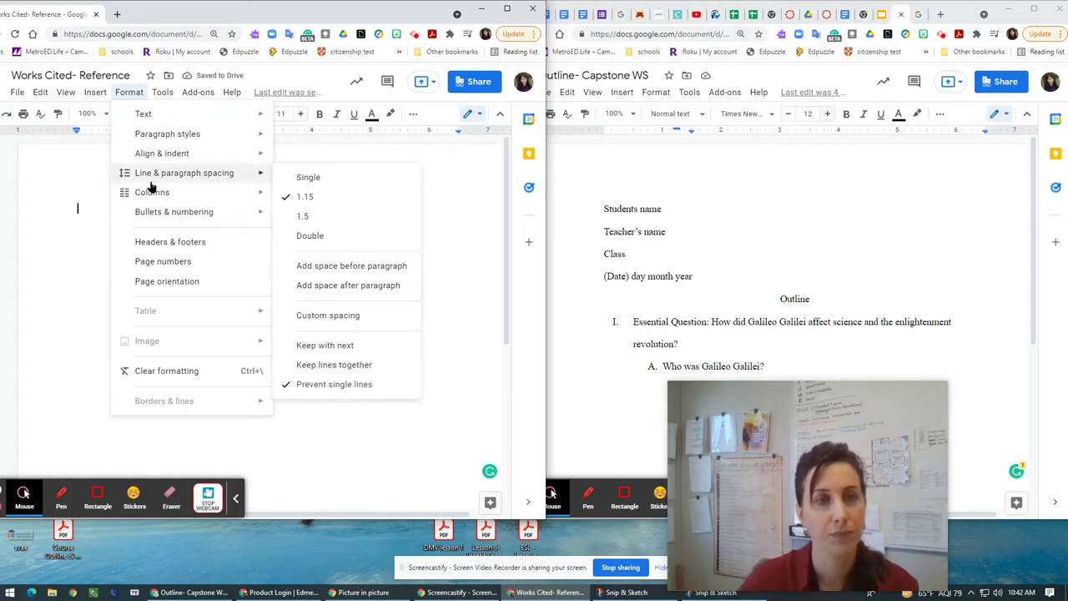
click(311, 236)
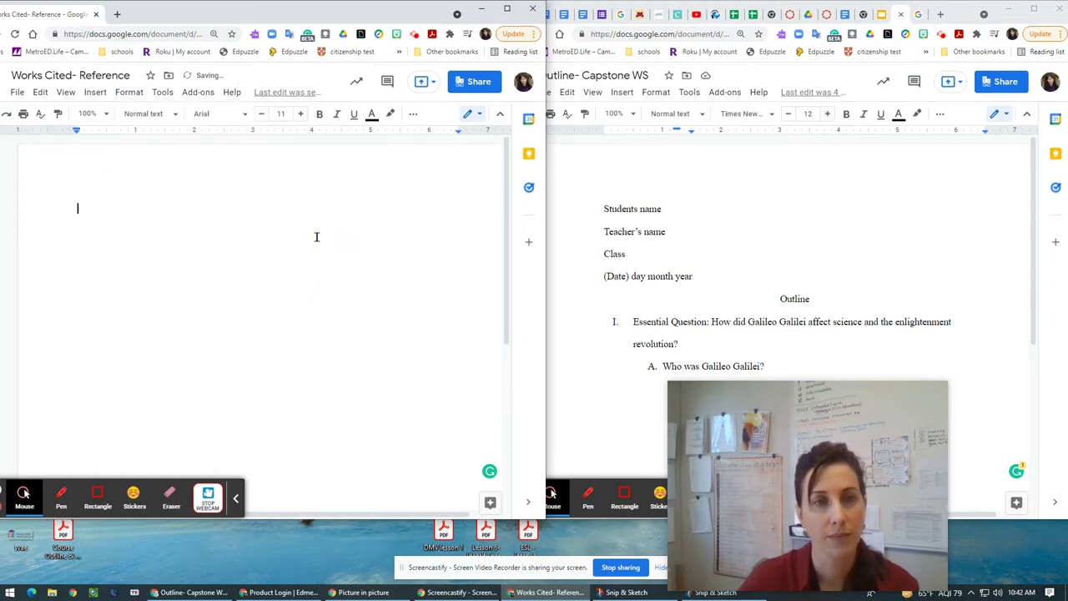
click(240, 114)
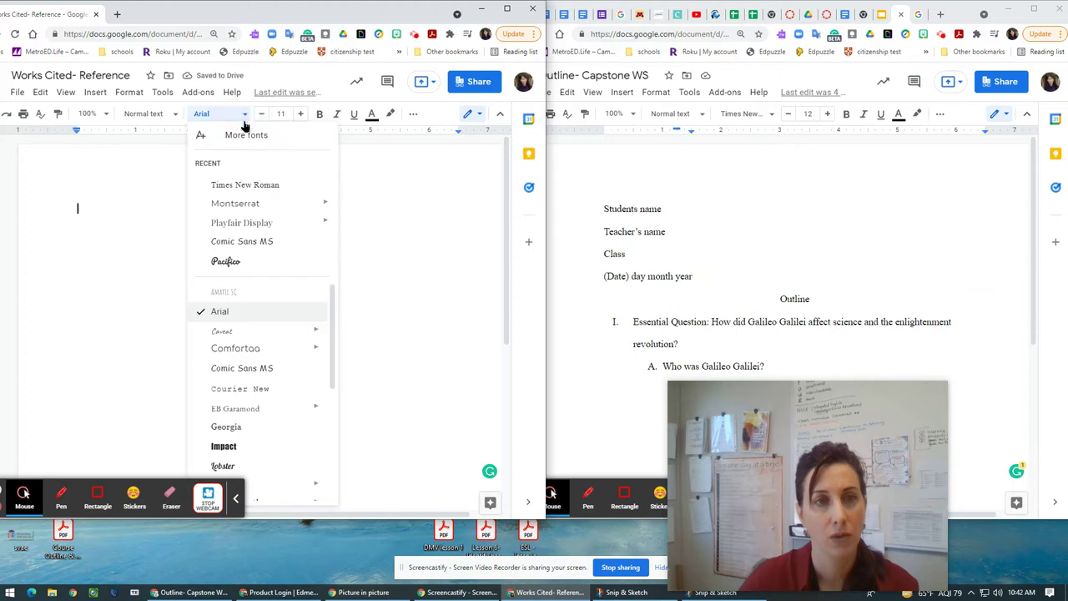
click(244, 185)
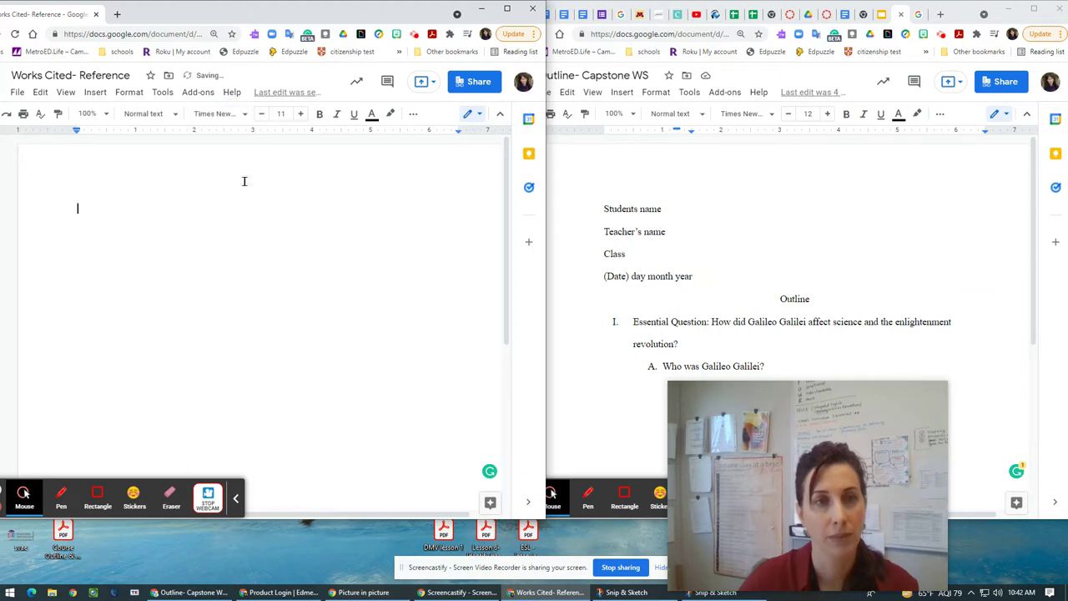
click(298, 114)
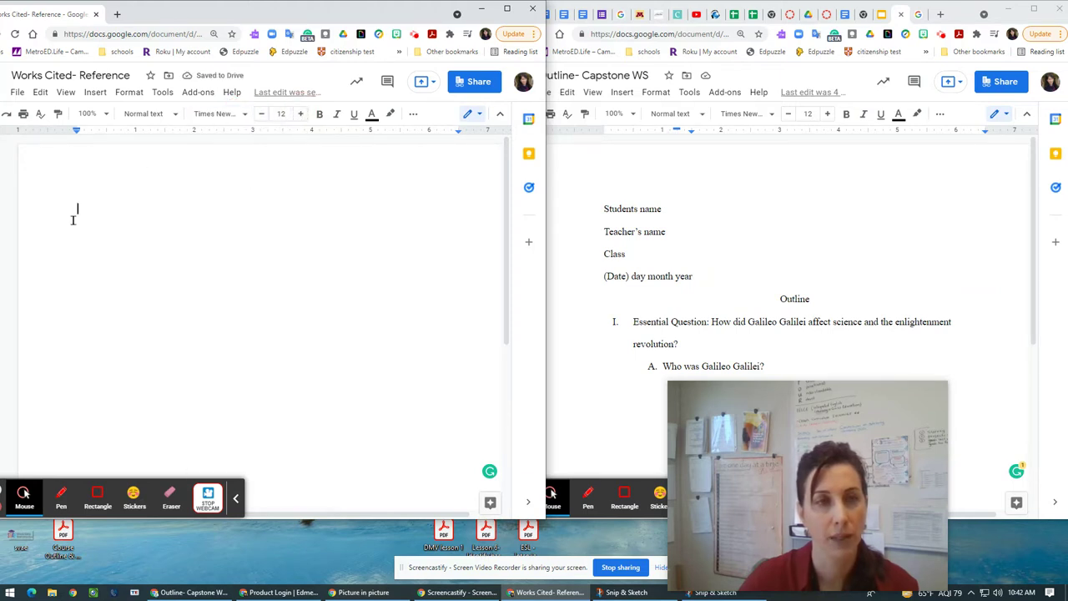
- Enter the heading "Works Cited /References" at the start of the document and begin a new line below it
text(W)
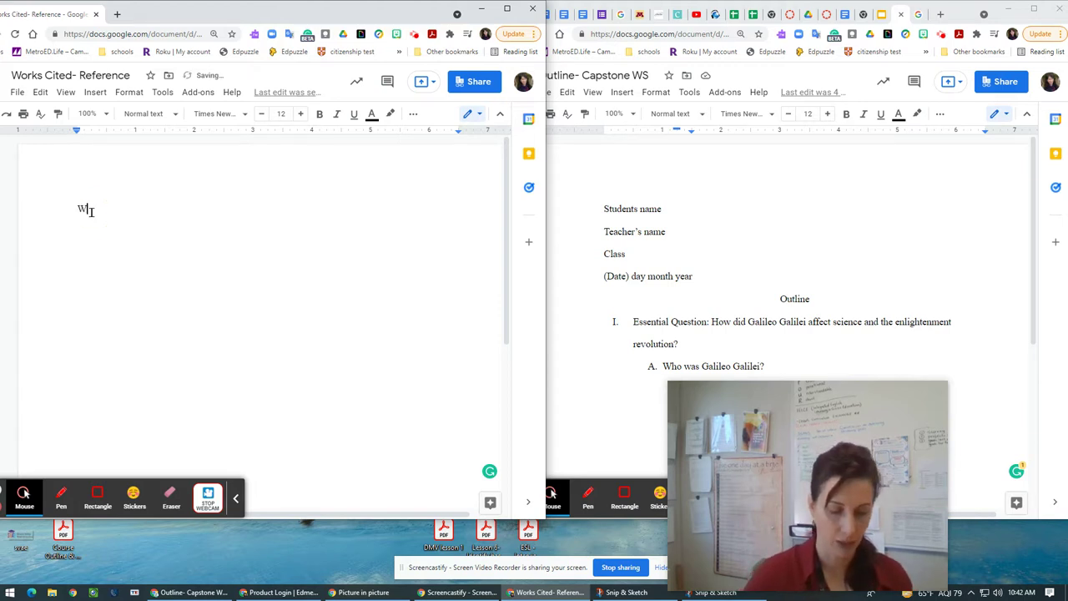
text(orks Cite /References)
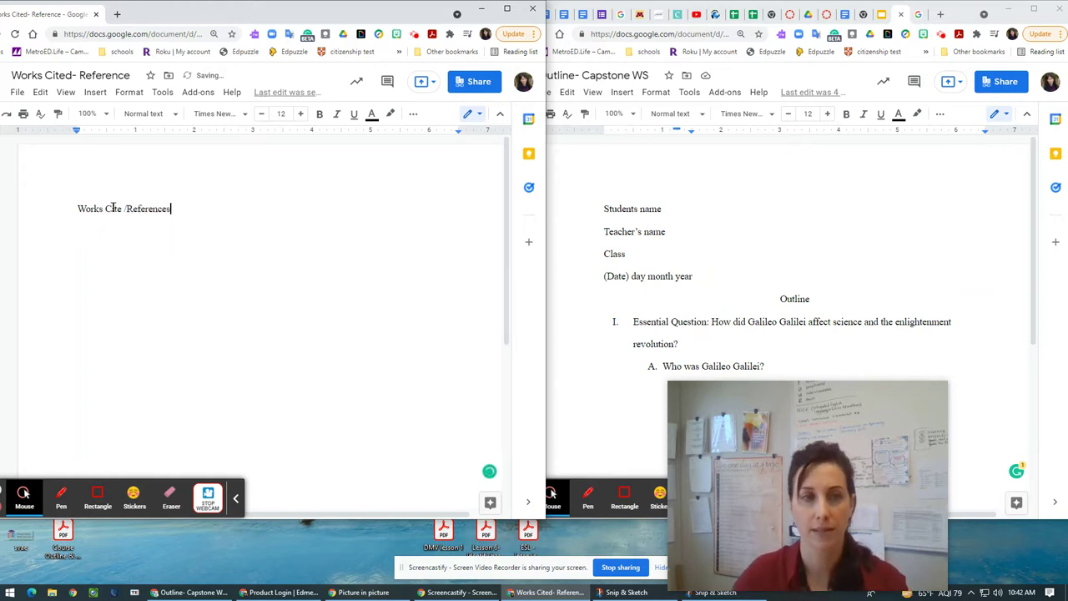
click(121, 208)
text(d)
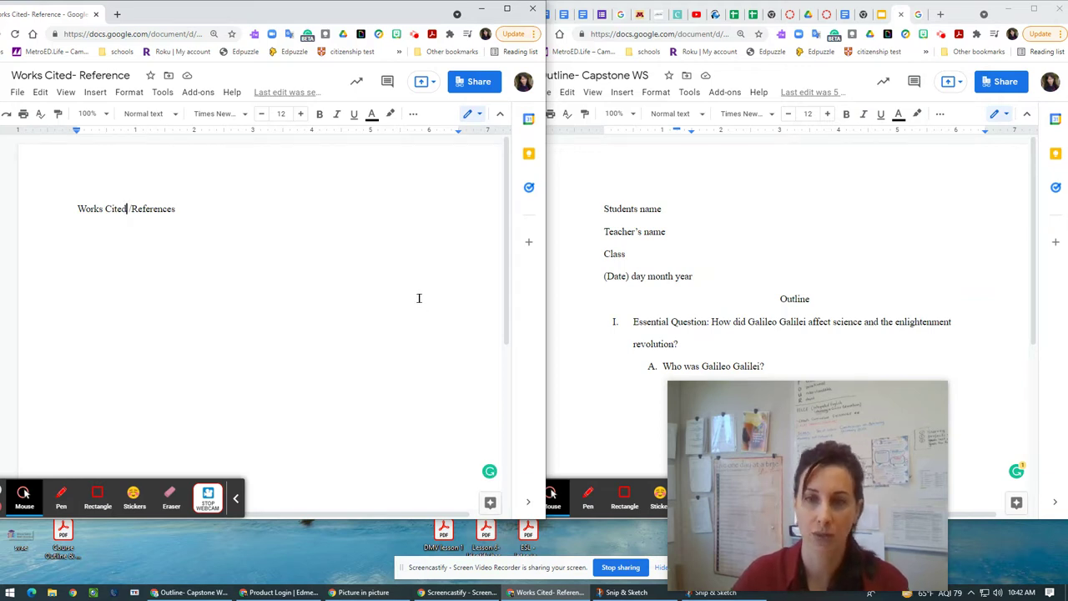
click(234, 210)
key(Return)
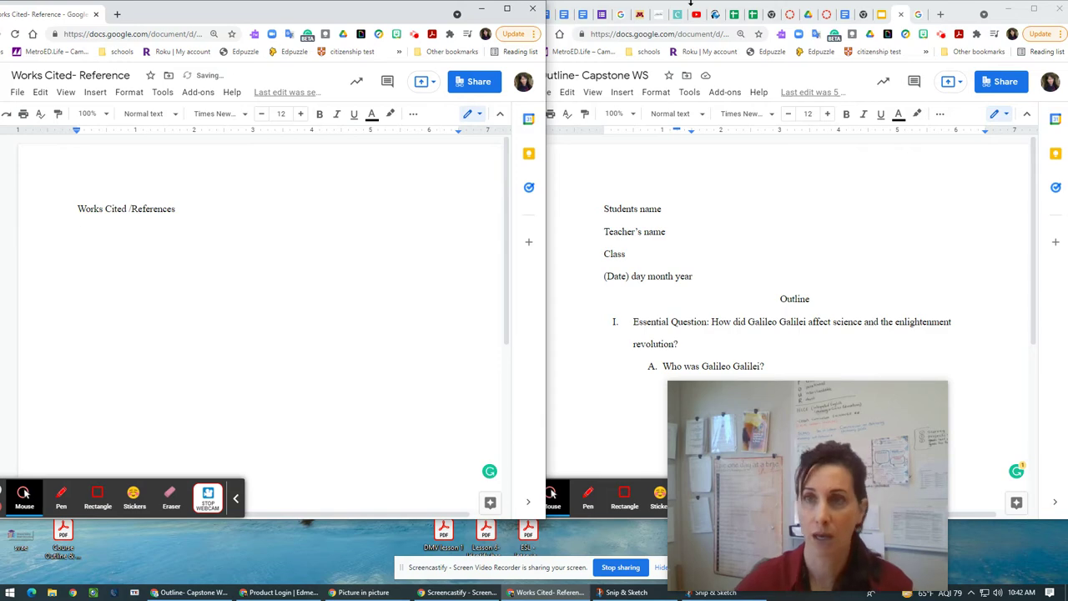
- Open Britannica's Galileo biography from the Google results, dismiss the cookie notice and locate the article's citation option
click(913, 13)
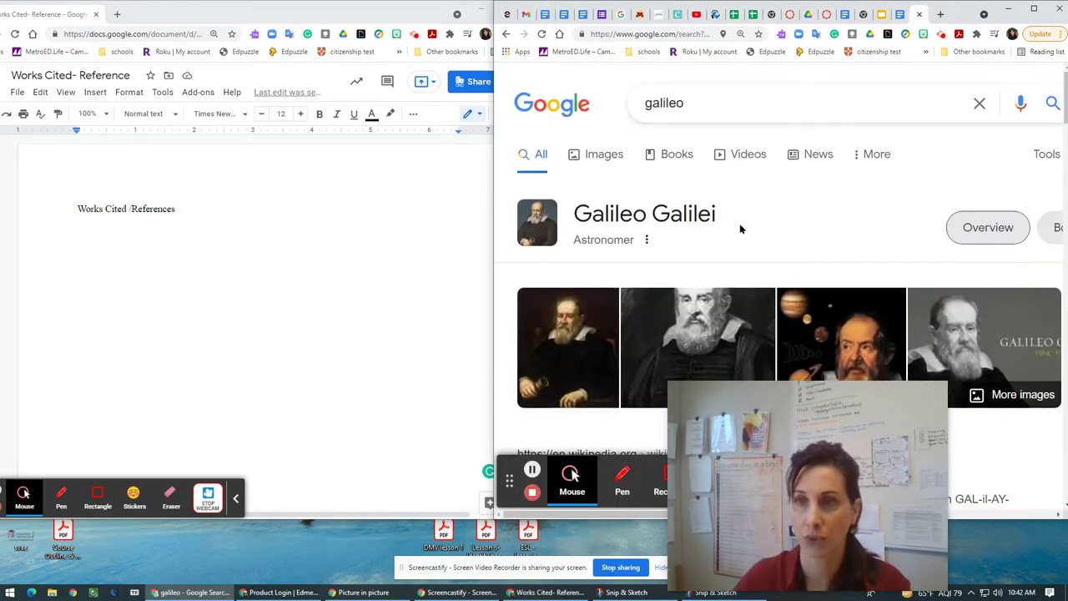
scroll(798, 202, down, 10)
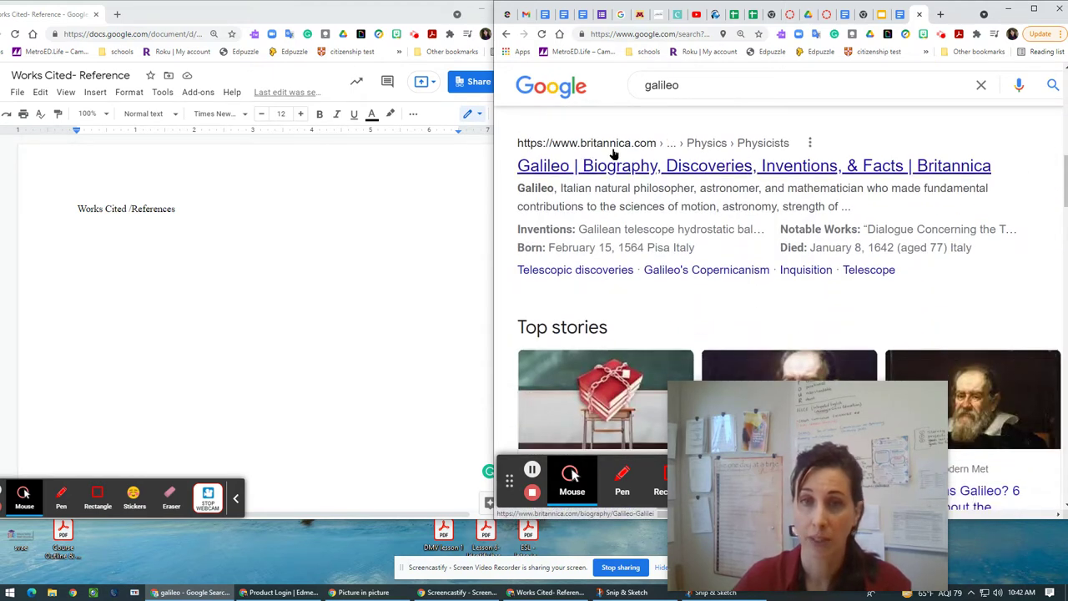
click(642, 171)
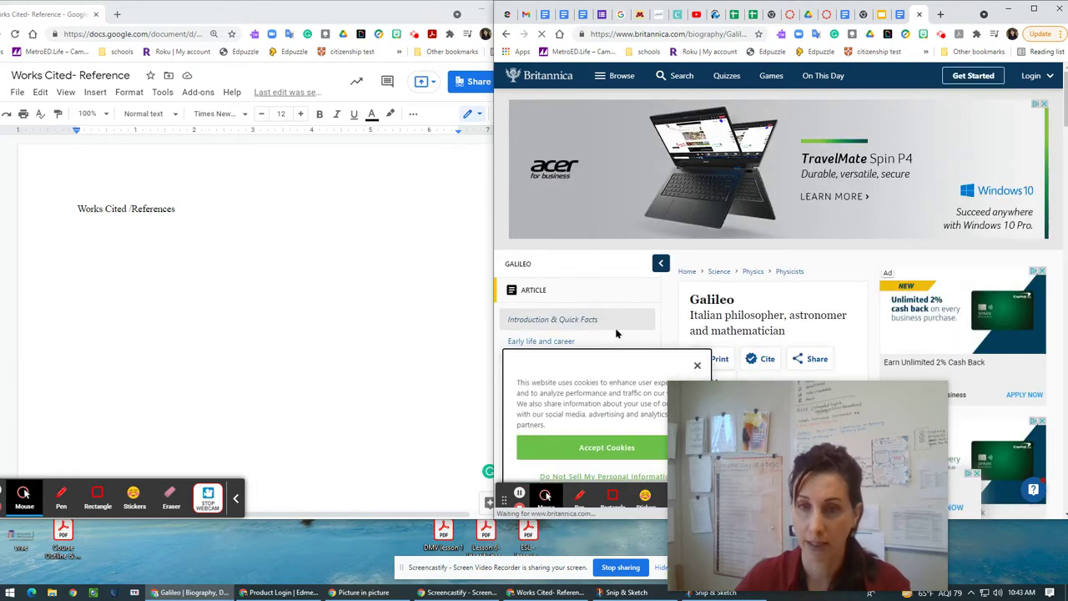
click(698, 365)
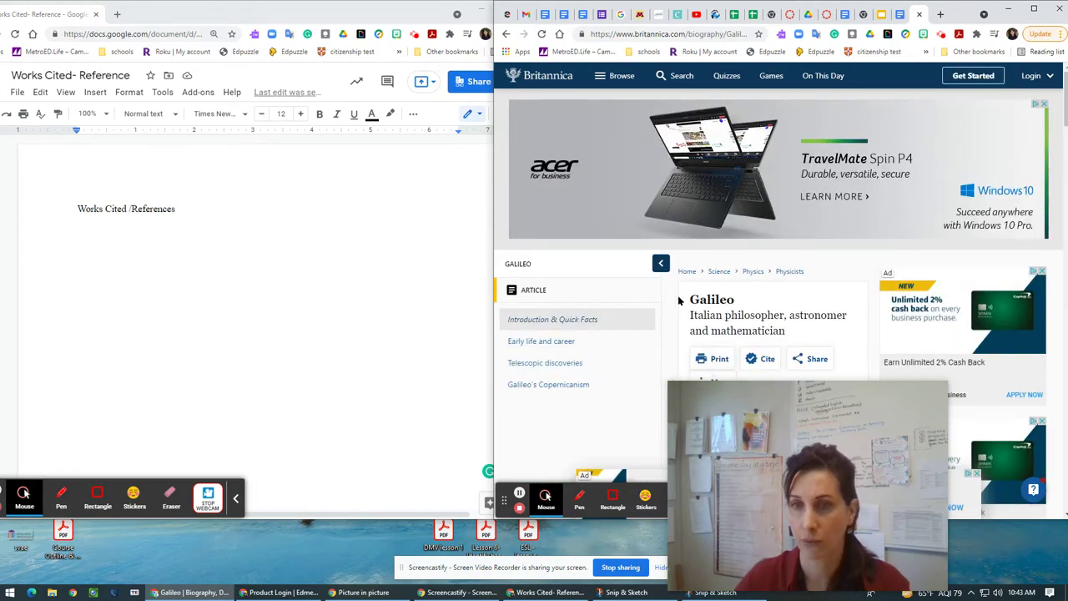
scroll(678, 301, down, 2)
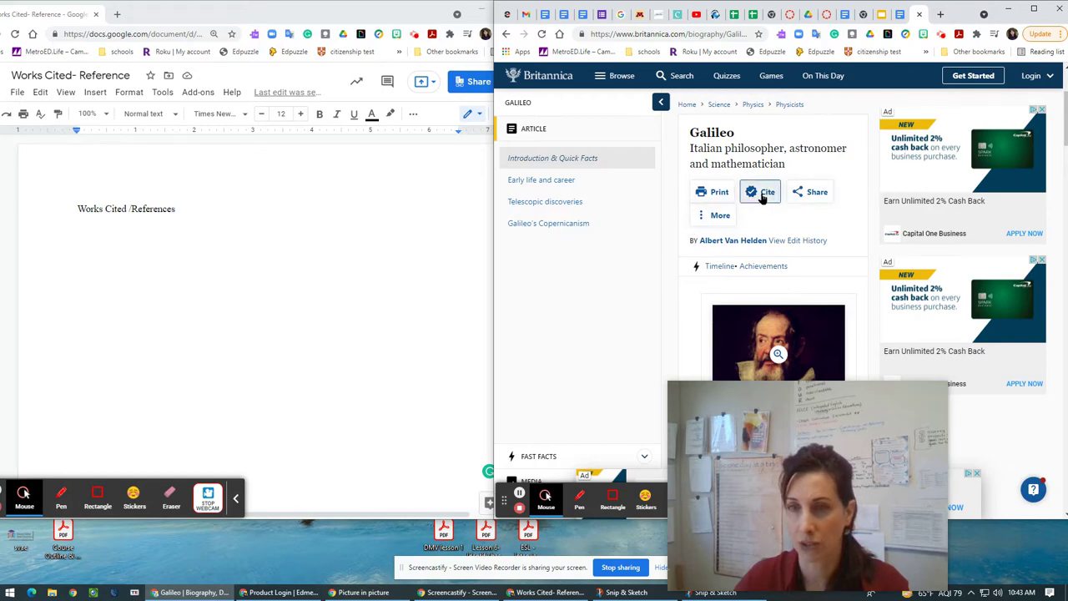
- Copy the MLA citation of Britannica's Galileo article and paste it below the heading in the Works Cited document
click(762, 197)
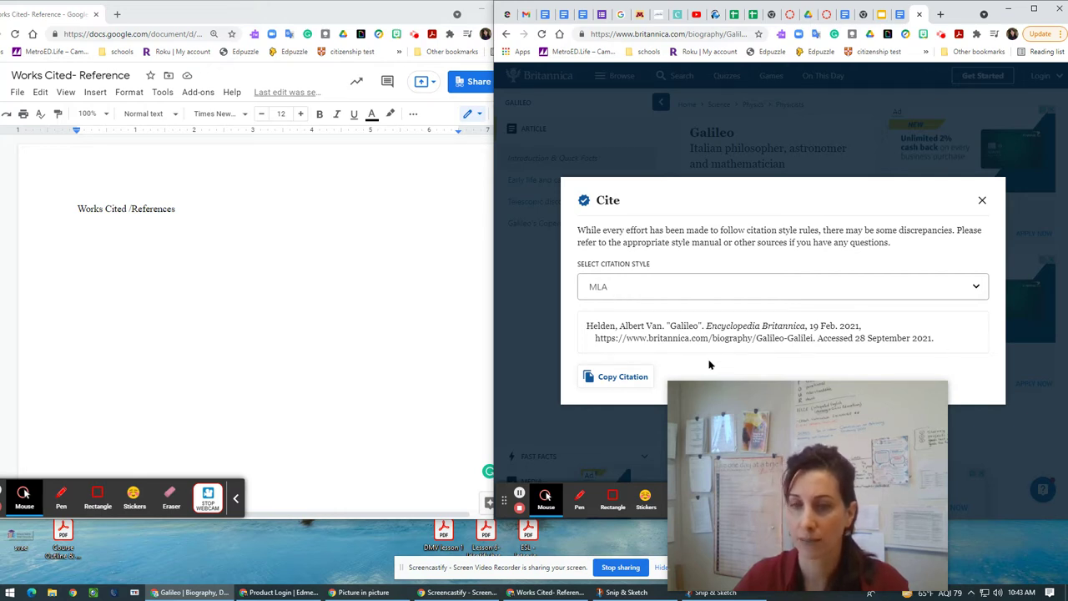
click(588, 379)
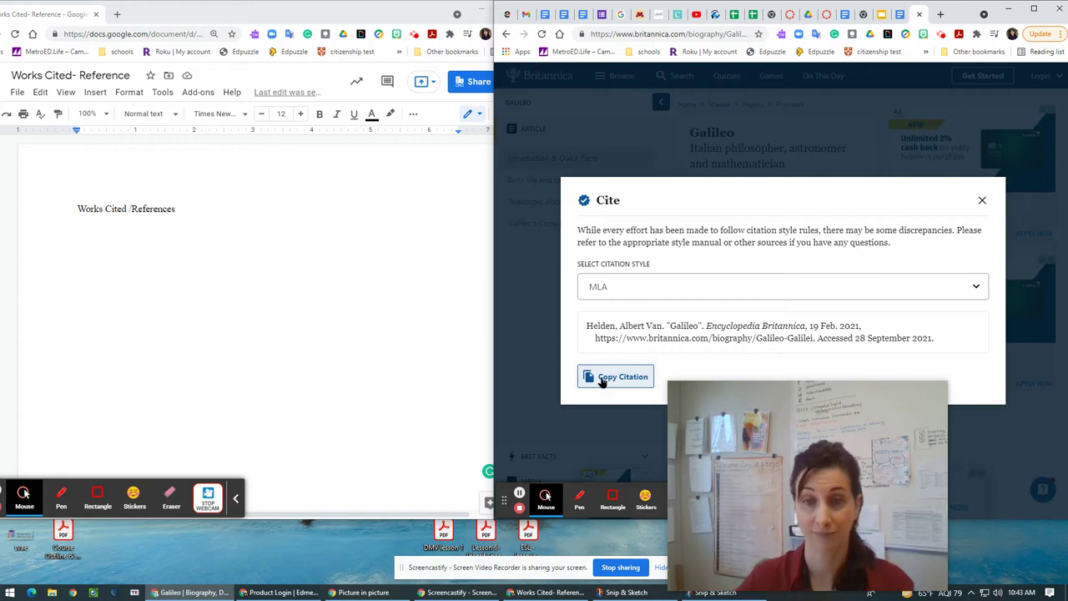
click(620, 380)
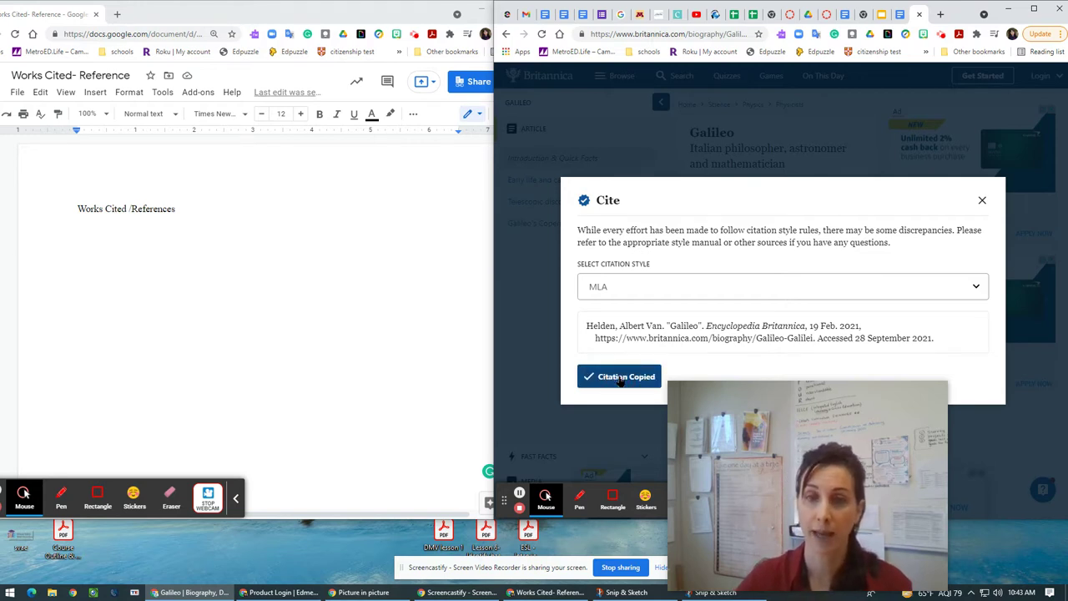
click(84, 244)
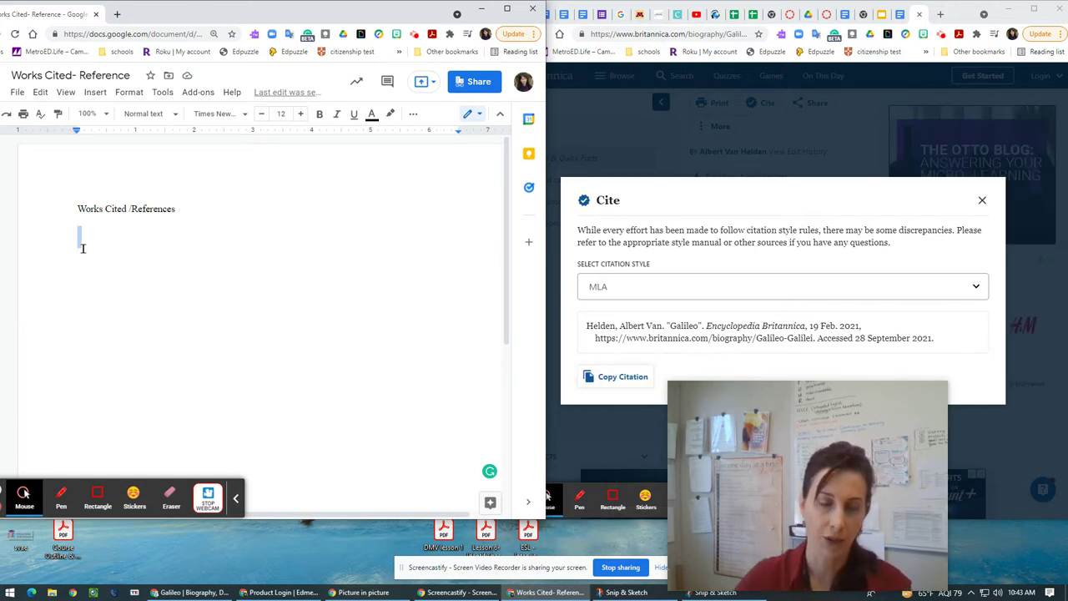
right_click(83, 248)
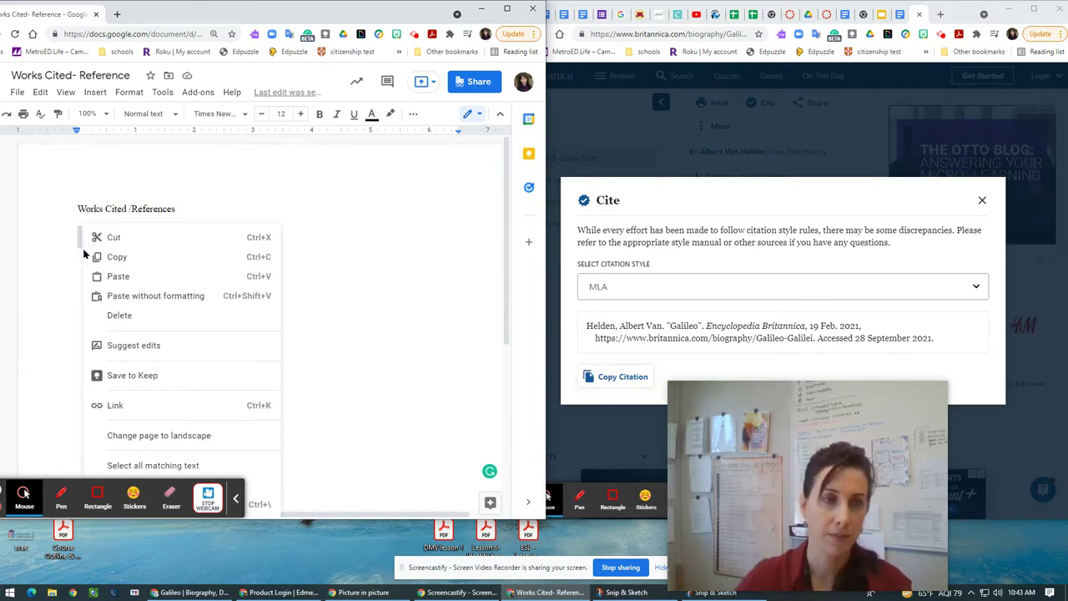
click(118, 276)
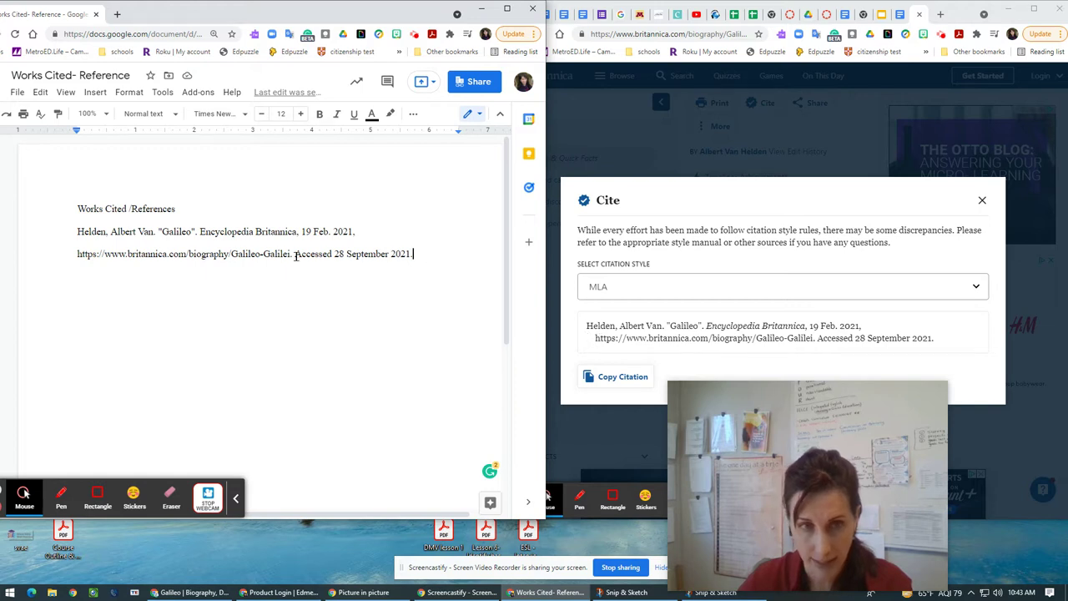
- Try to indent the URL line of the Britannica citation, and undo the indentation
click(75, 256)
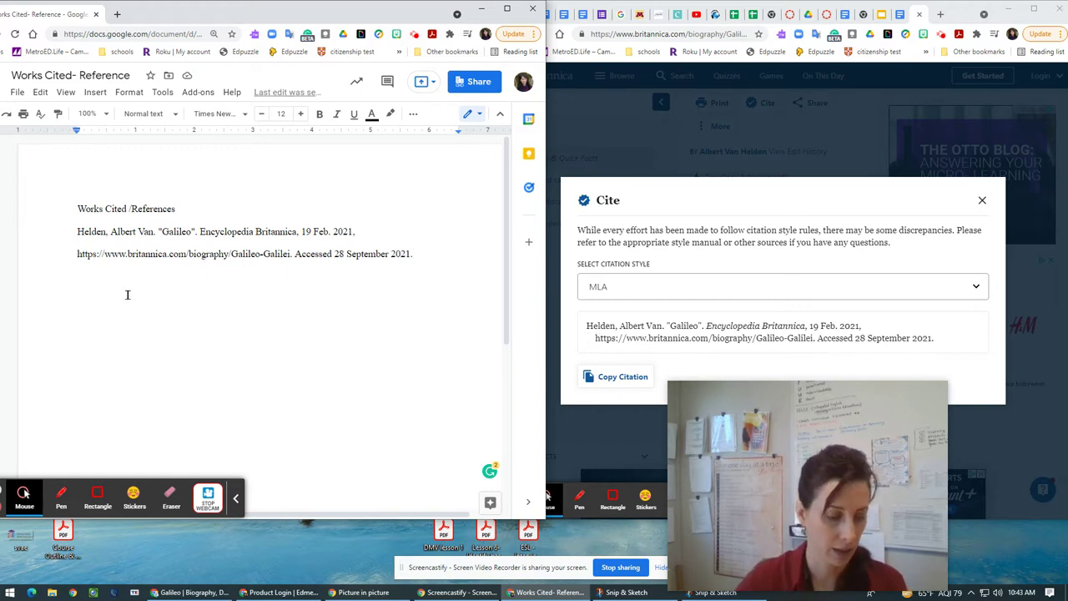
key(Tab)
click(77, 257)
key(Tab)
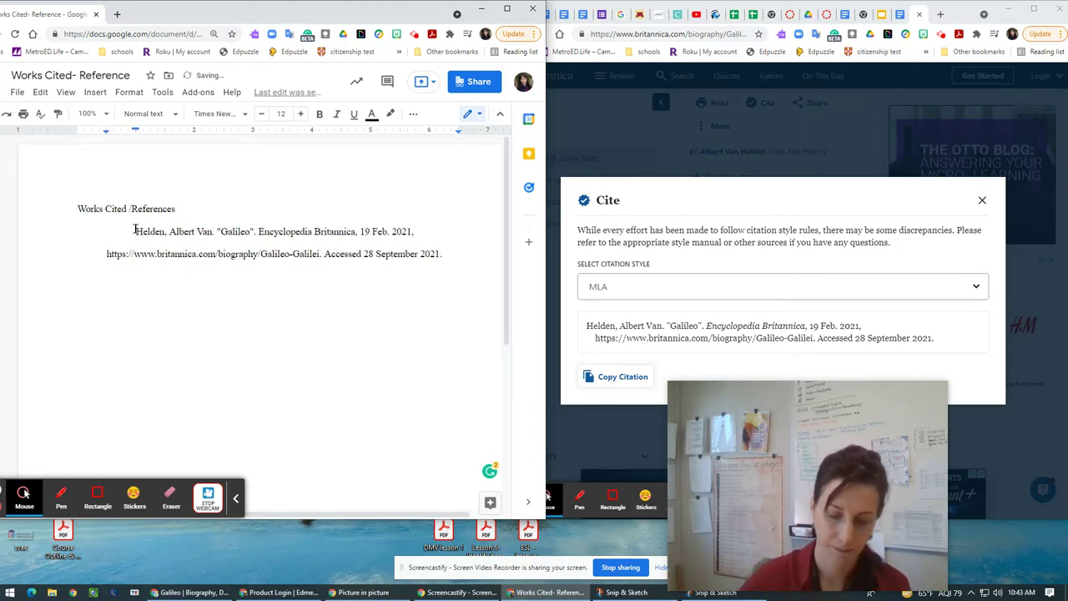
key(ctrl+z)
key(ctrl+z)
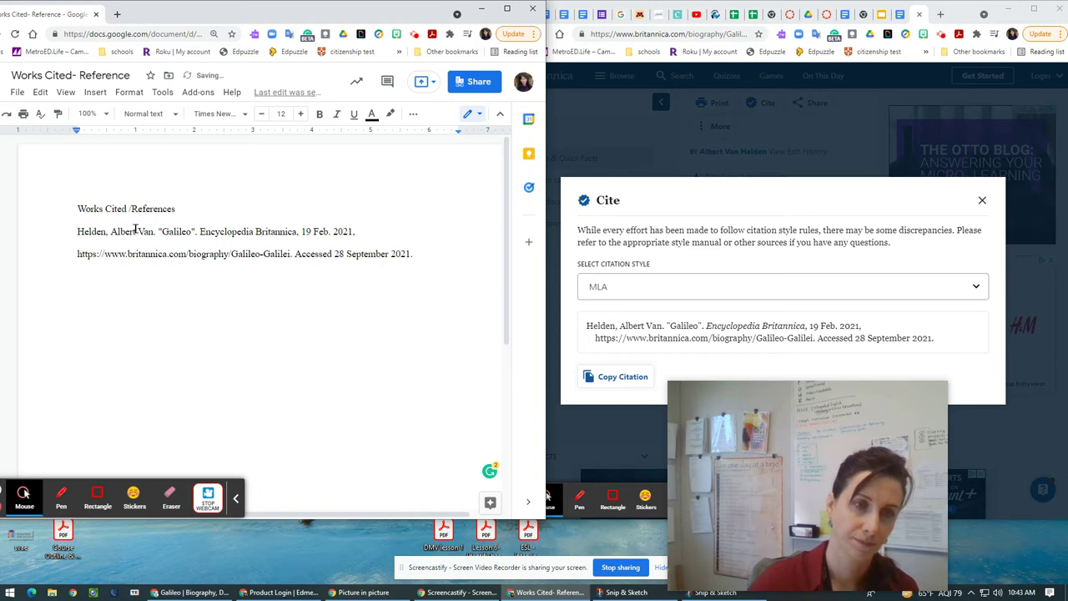
- Break the Britannica citation after "19 Feb. 2021," and indent the URL line beneath it
click(376, 231)
key(Return)
key(Tab)
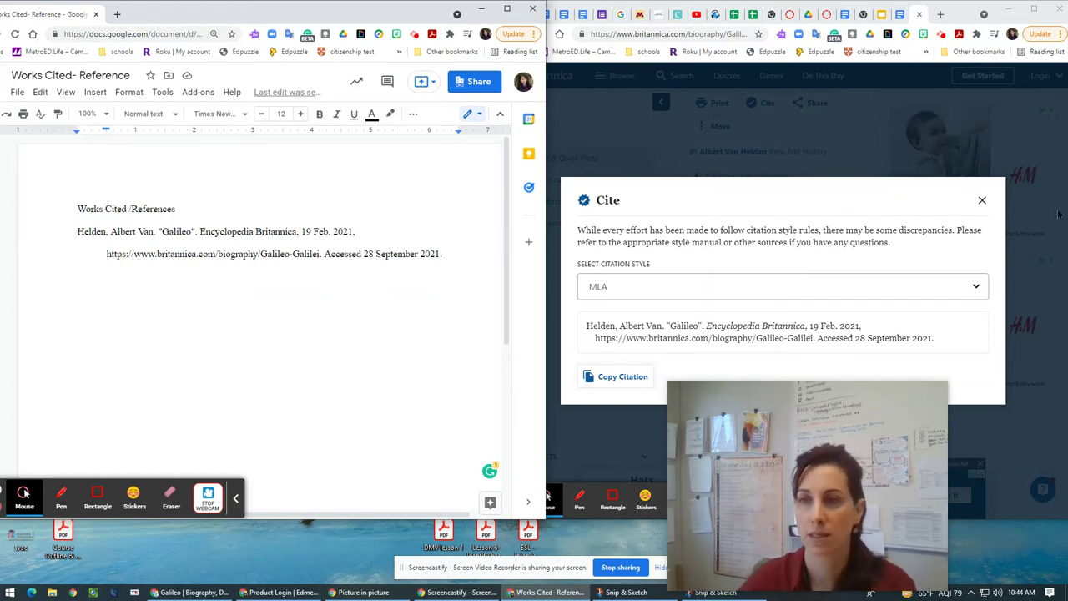
- Close Britannica's citation dialog, return to the Google results for galileo and open the Stanford Encyclopedia of Philosophy entry on Galileo Galilei
click(983, 201)
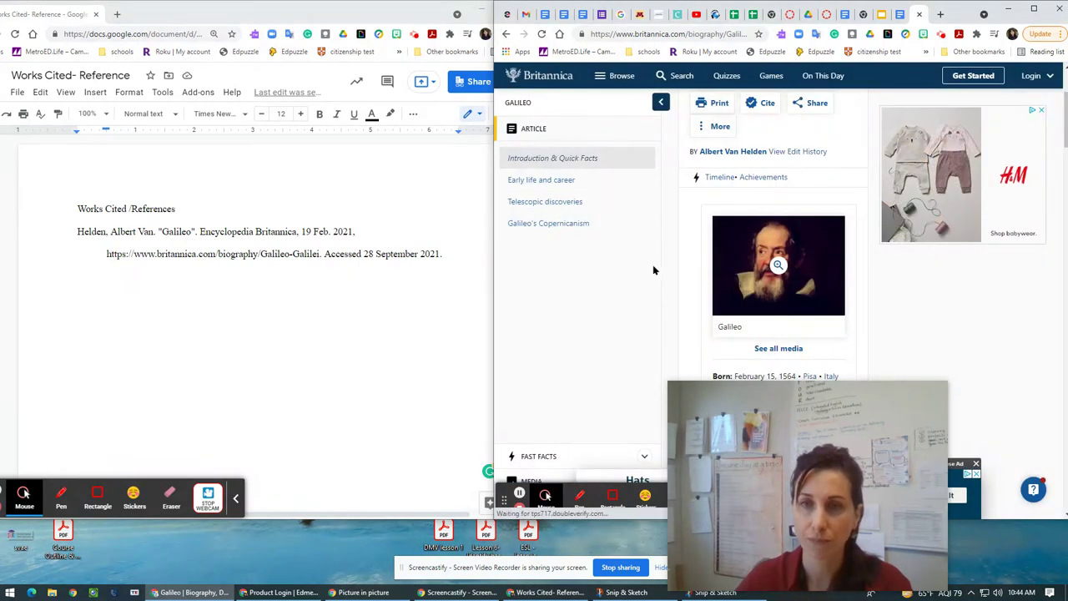
click(506, 35)
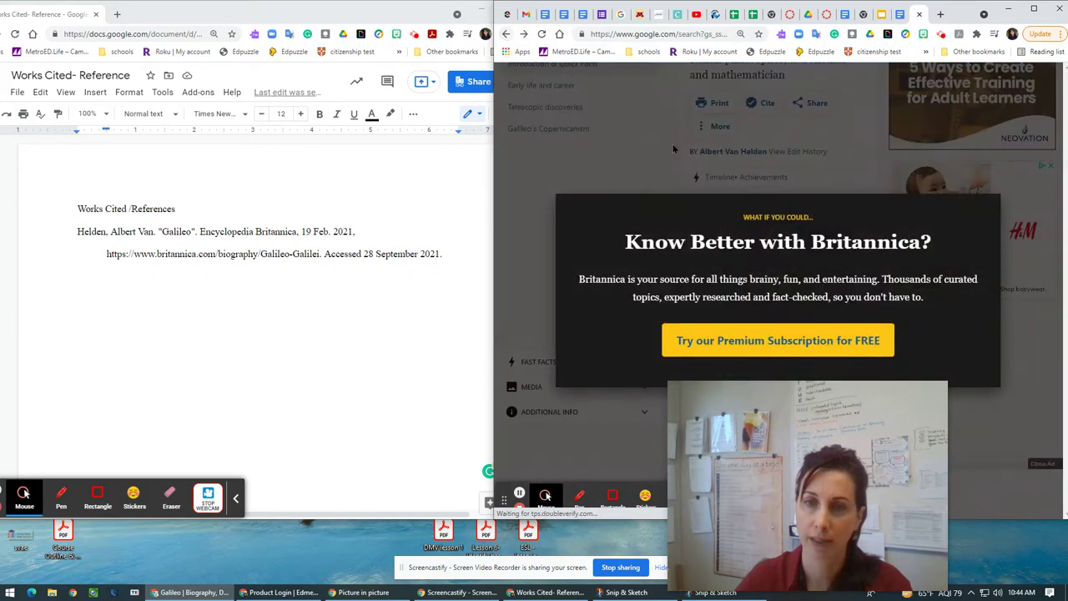
scroll(638, 292, down, 5)
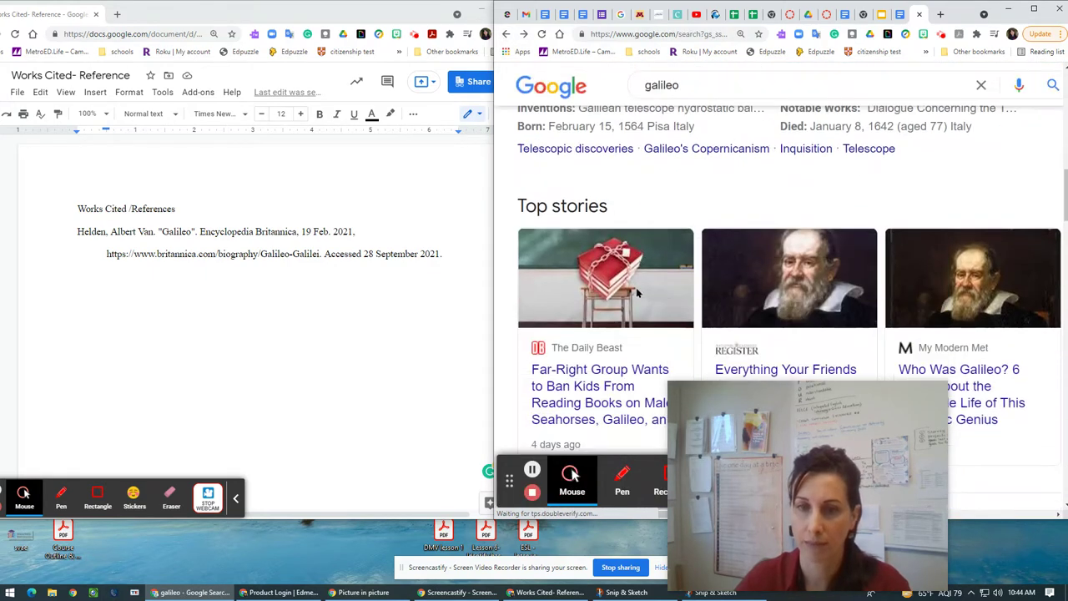
scroll(639, 292, down, 2)
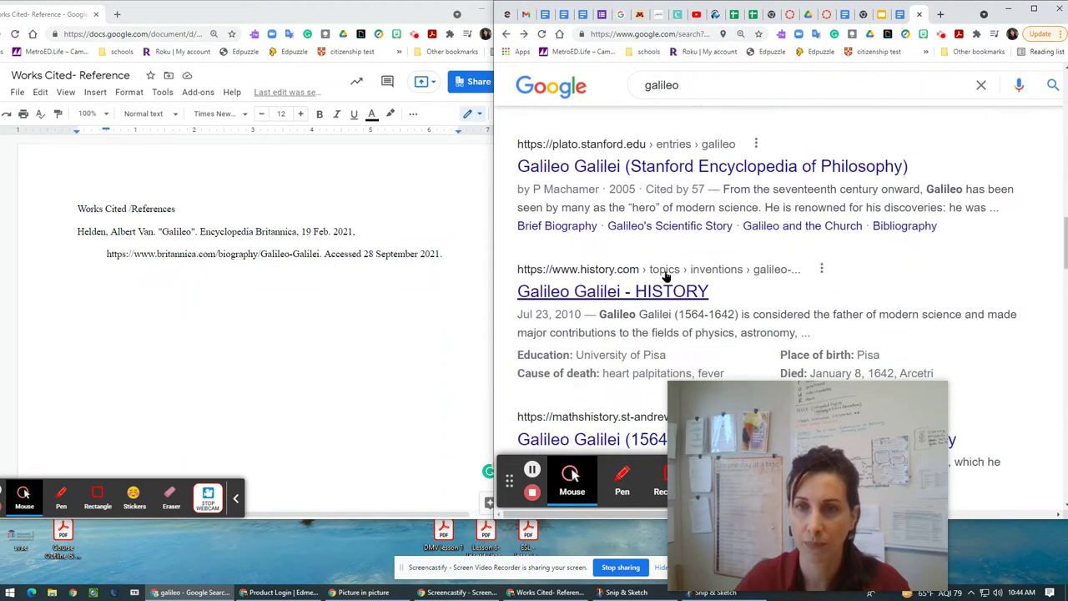
click(624, 169)
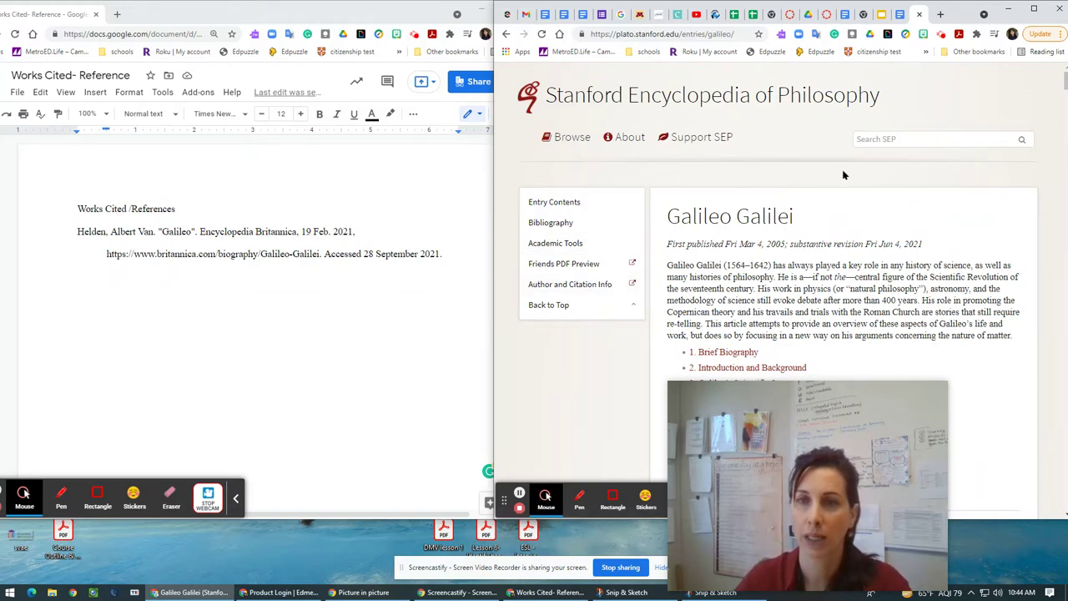
- Look through the Stanford entry on Galileo Galilei and open its author and citation information
scroll(843, 175, down, 3)
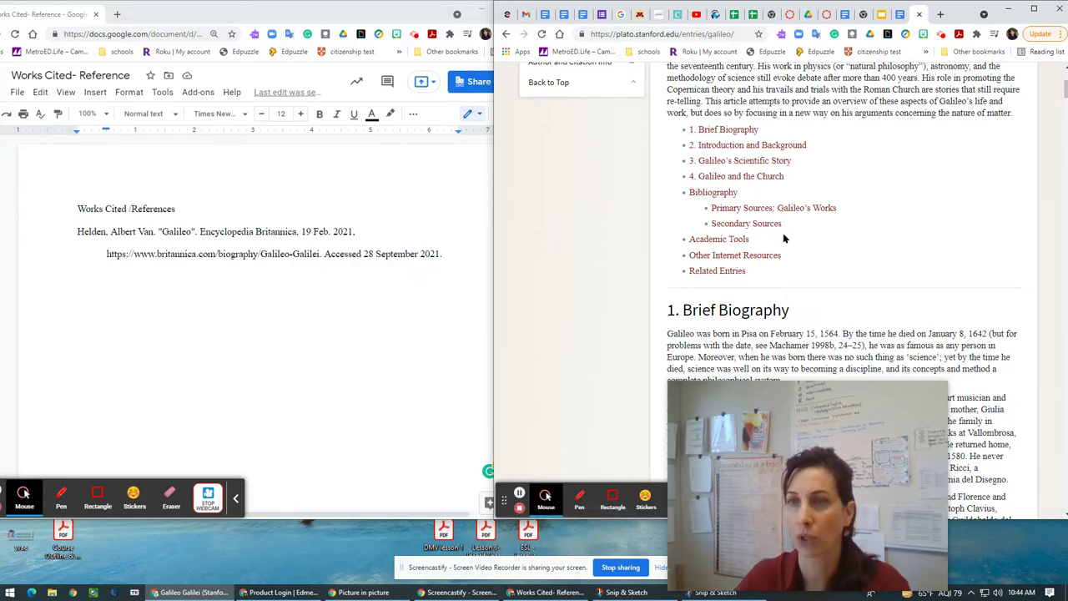
scroll(774, 236, down, 10)
scroll(794, 232, down, 1)
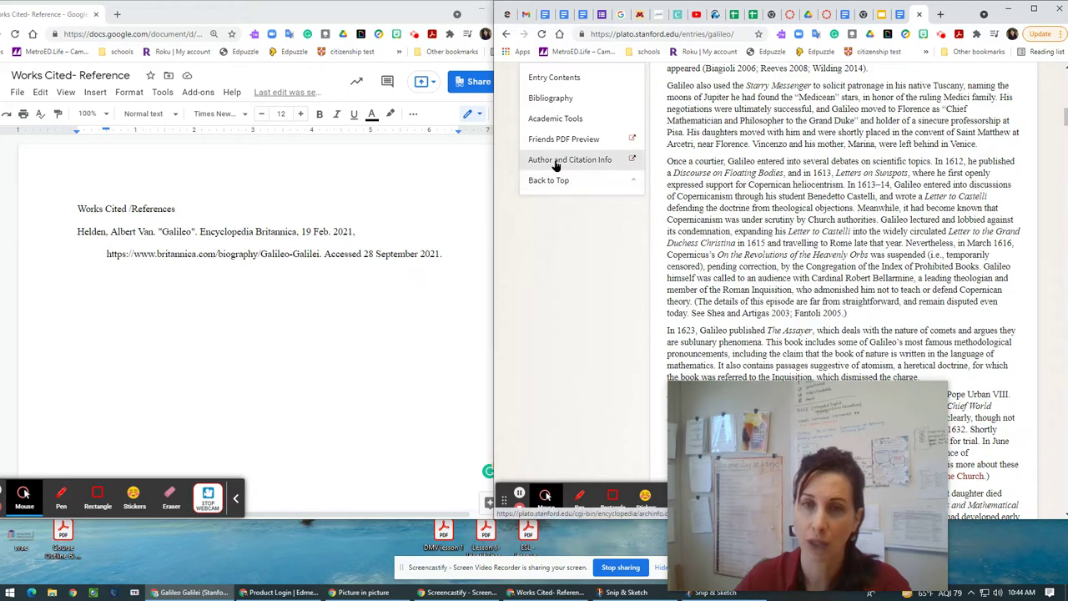
click(606, 162)
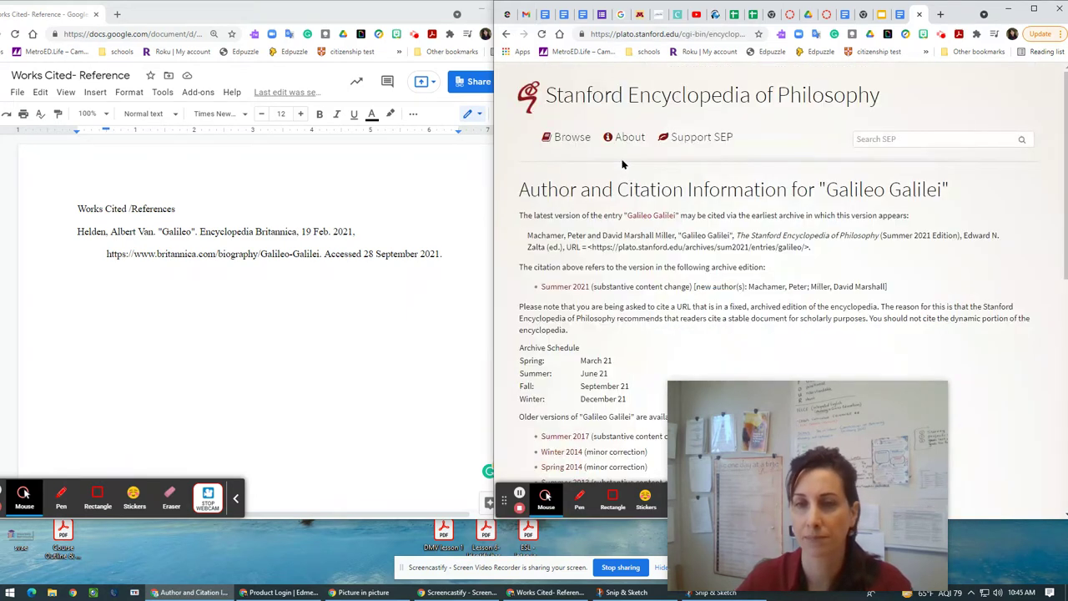
- Examine the citation information for the Galileo Galilei entry and copy the full citation of its latest version
scroll(650, 237, down, 3)
scroll(651, 237, down, 5)
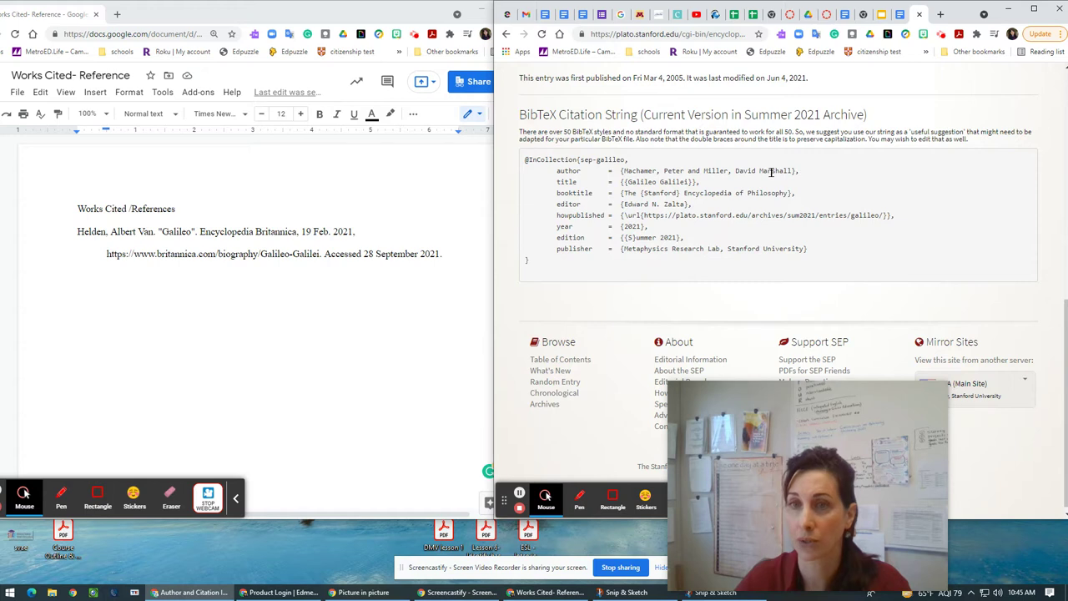
scroll(772, 171, down, 1)
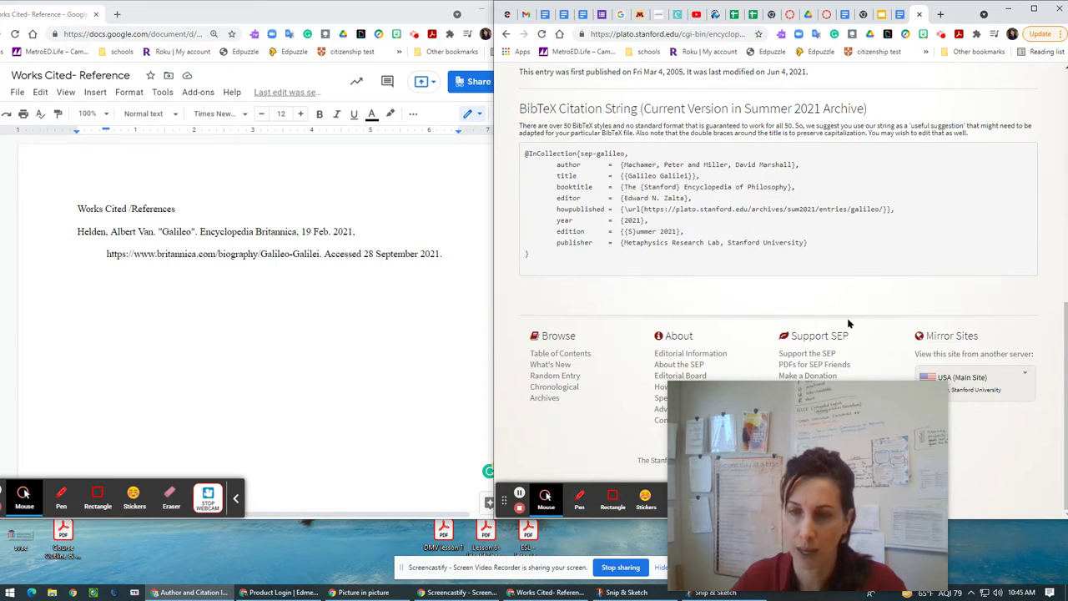
scroll(849, 323, up, 10)
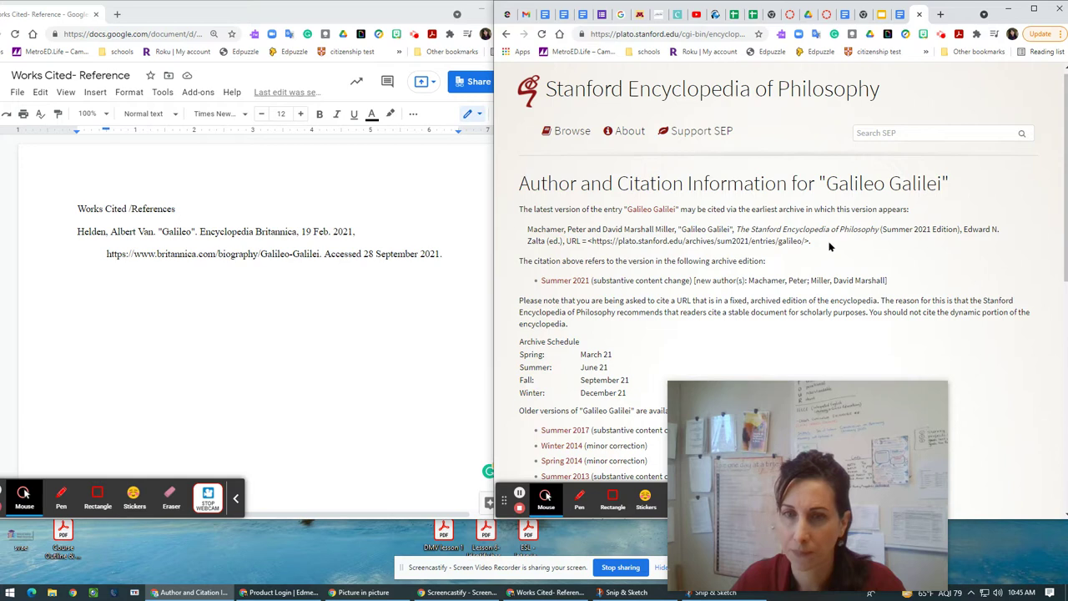
drag(828, 242, 527, 224)
right_click(556, 233)
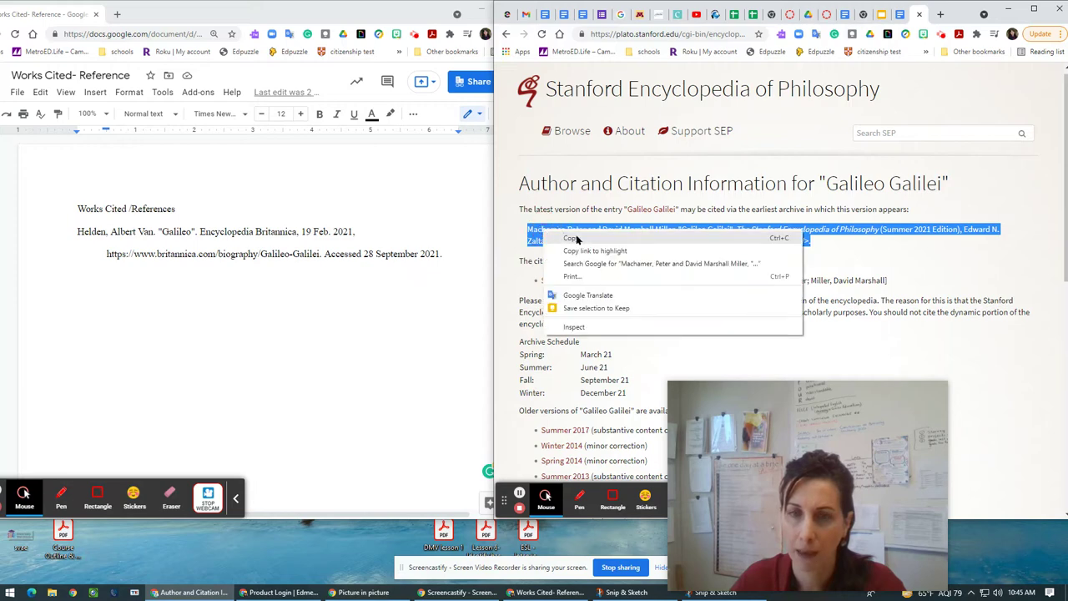
click(567, 238)
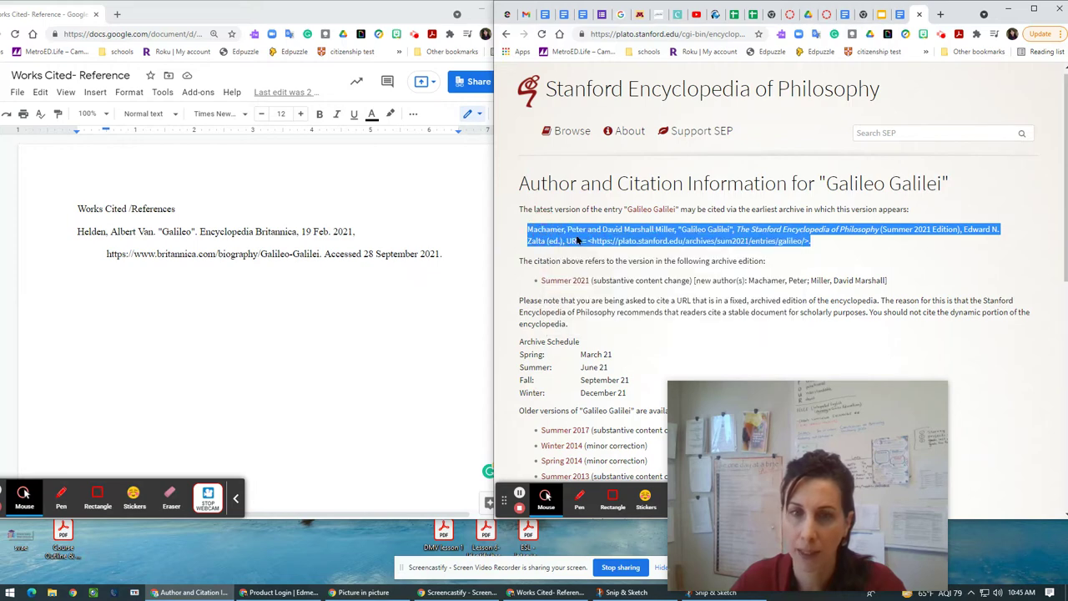
- Paste the Stanford citation on a new unindented line below the Britannica citation in the Works Cited document
click(465, 255)
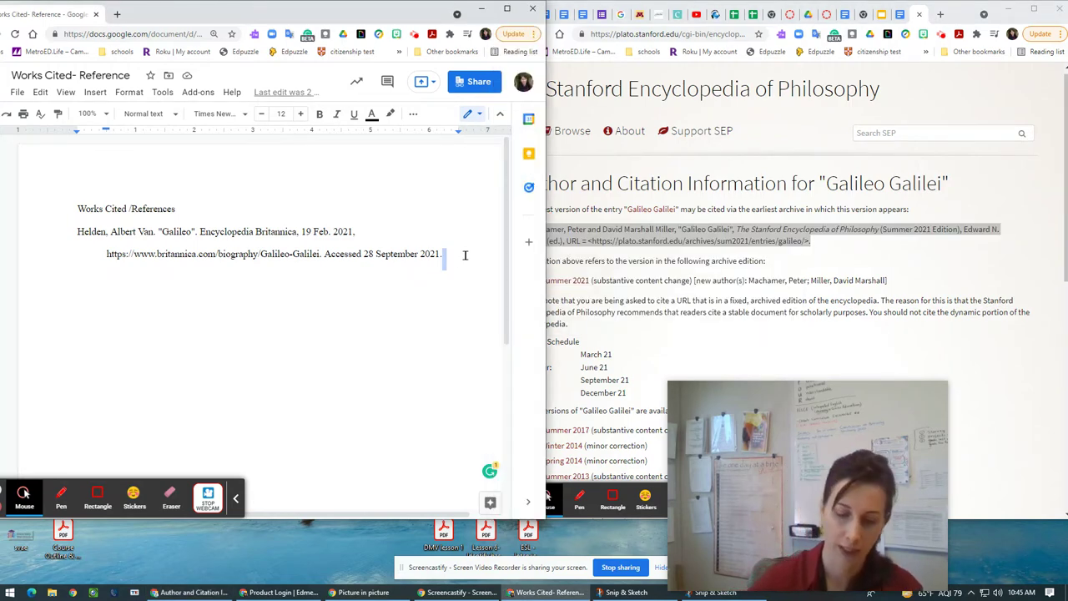
key(Return)
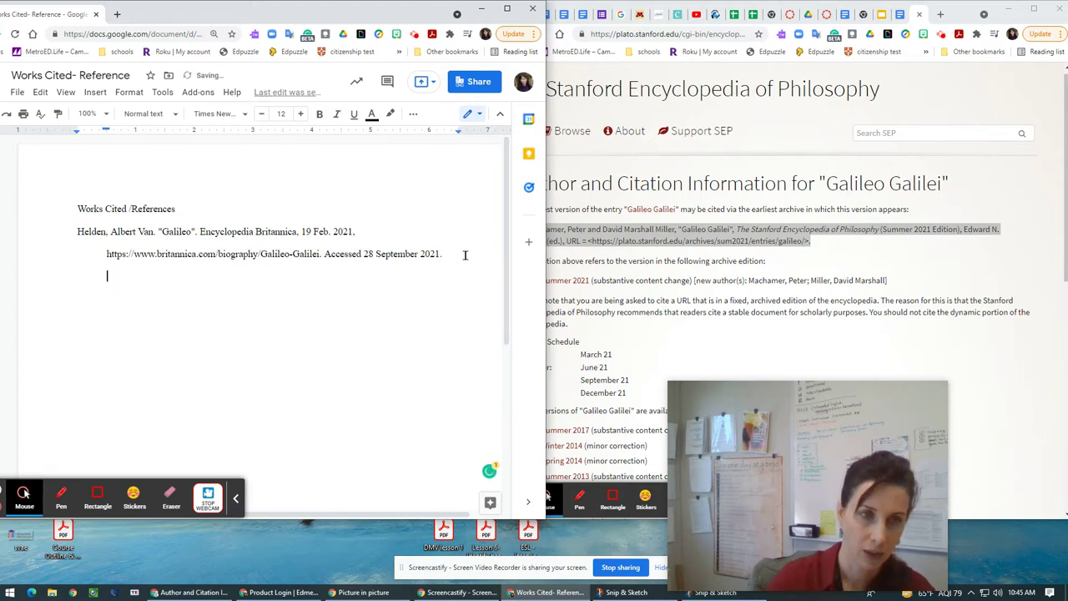
key(BackSpace)
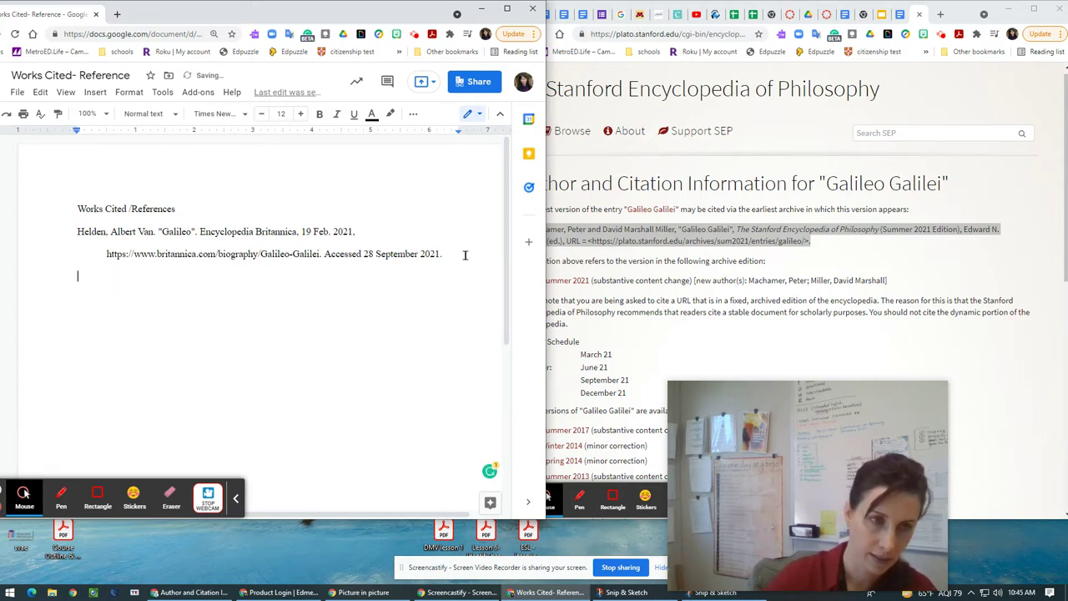
right_click(94, 283)
click(128, 332)
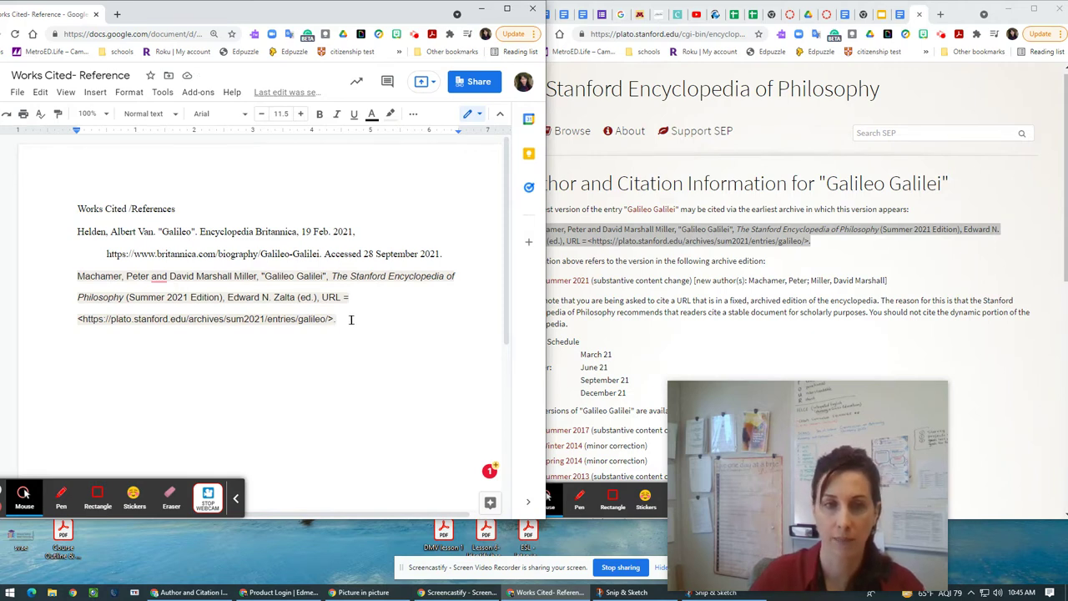
- Format the pasted Stanford citation in Times New Roman at size 12
drag(338, 319, 52, 272)
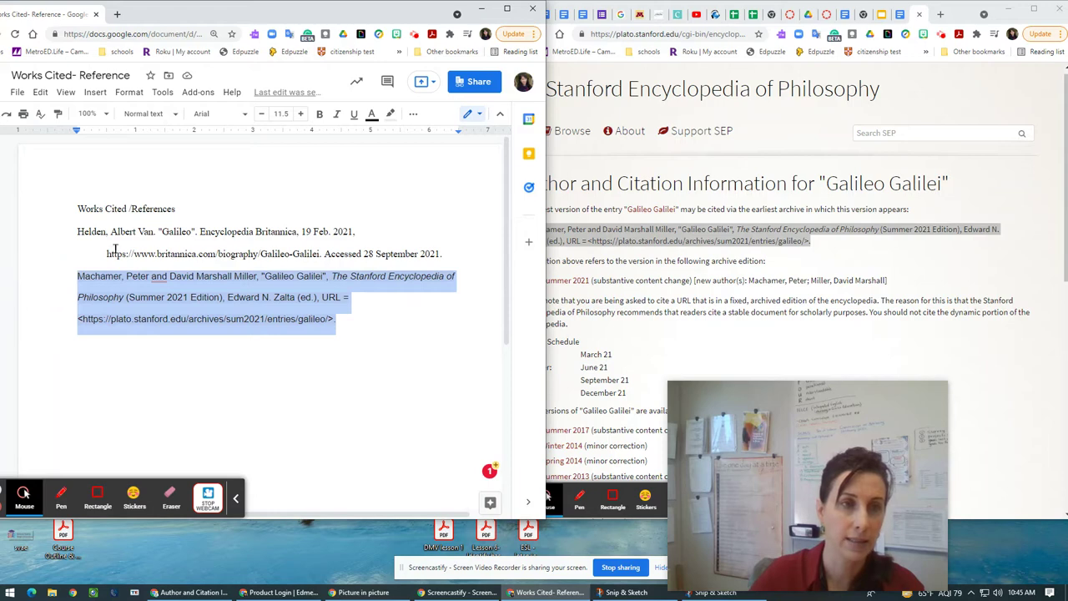
click(245, 114)
click(253, 183)
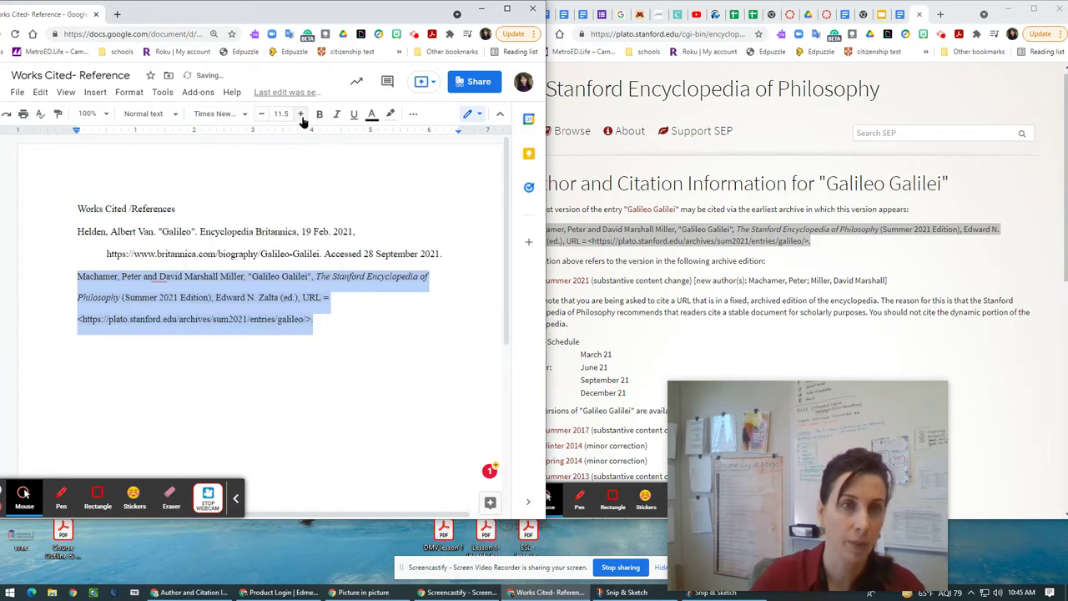
click(302, 119)
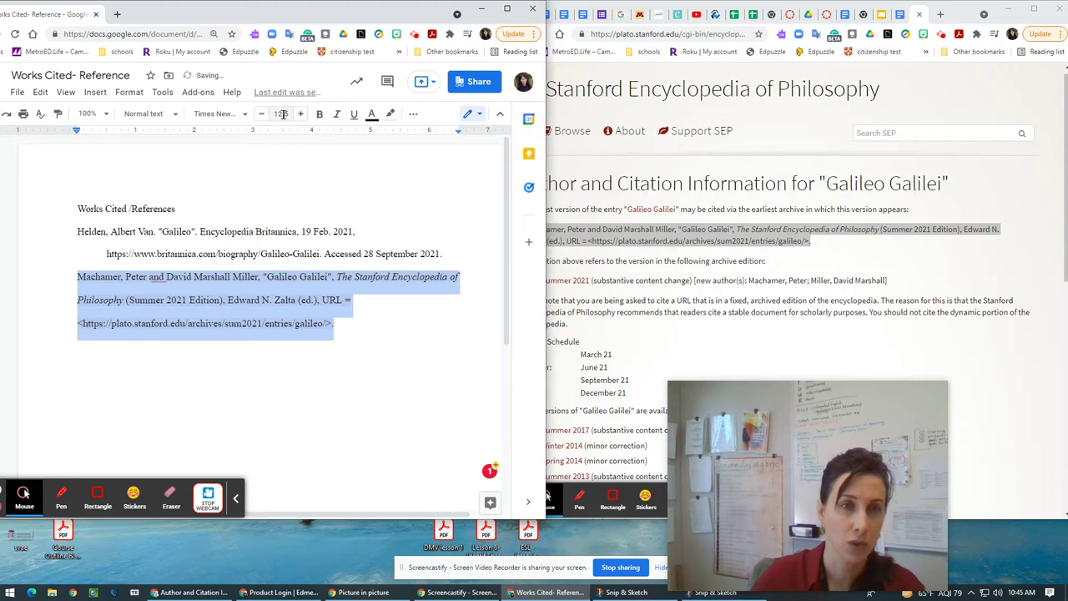
click(264, 118)
click(280, 113)
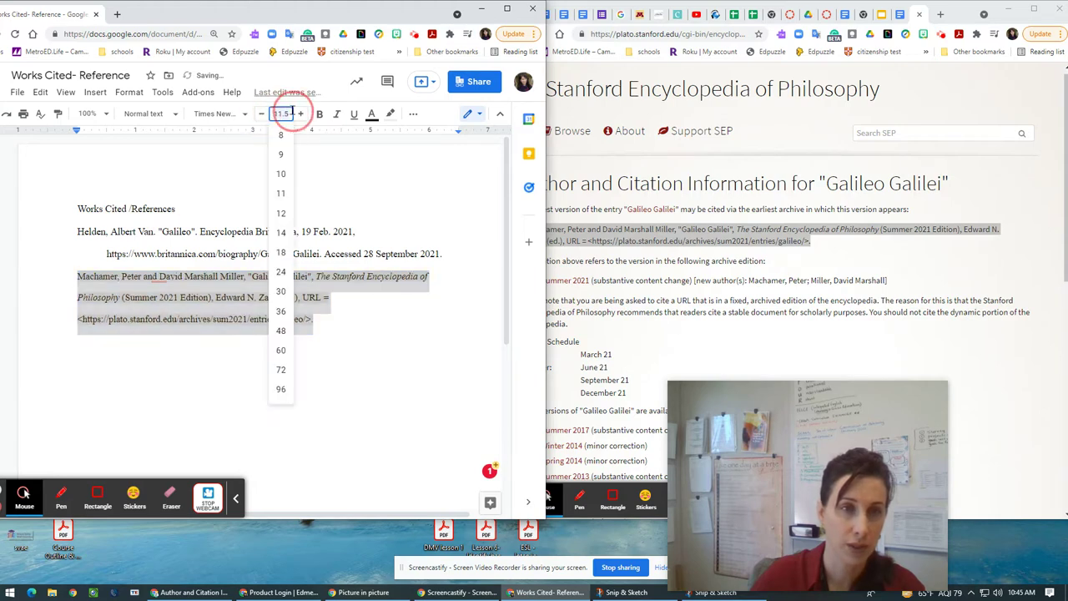
click(282, 216)
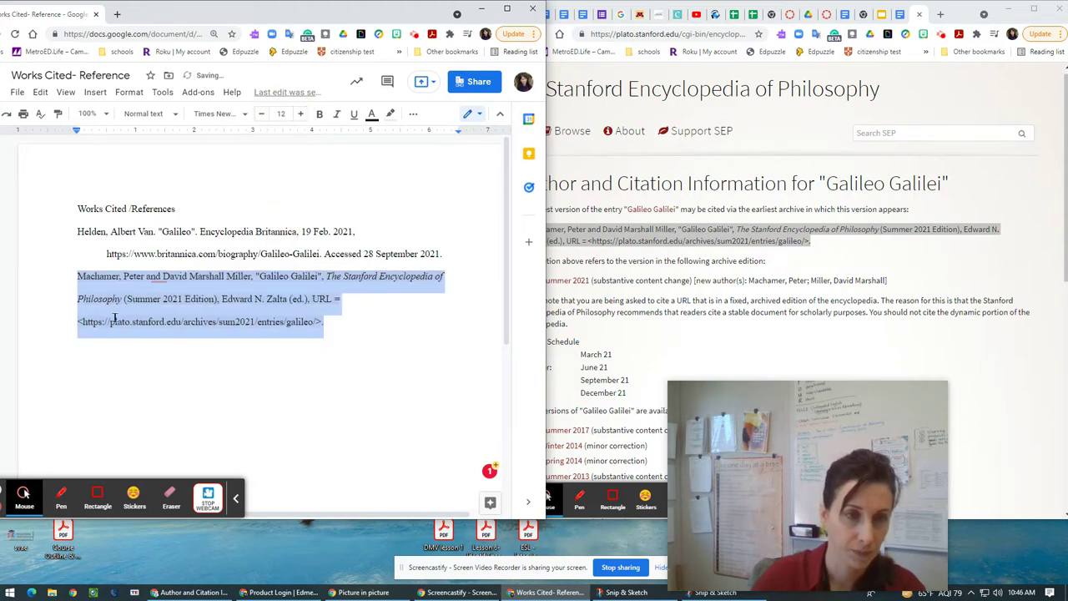
- Remove the background highlight from the pasted Stanford citation in the Works Cited document
click(241, 323)
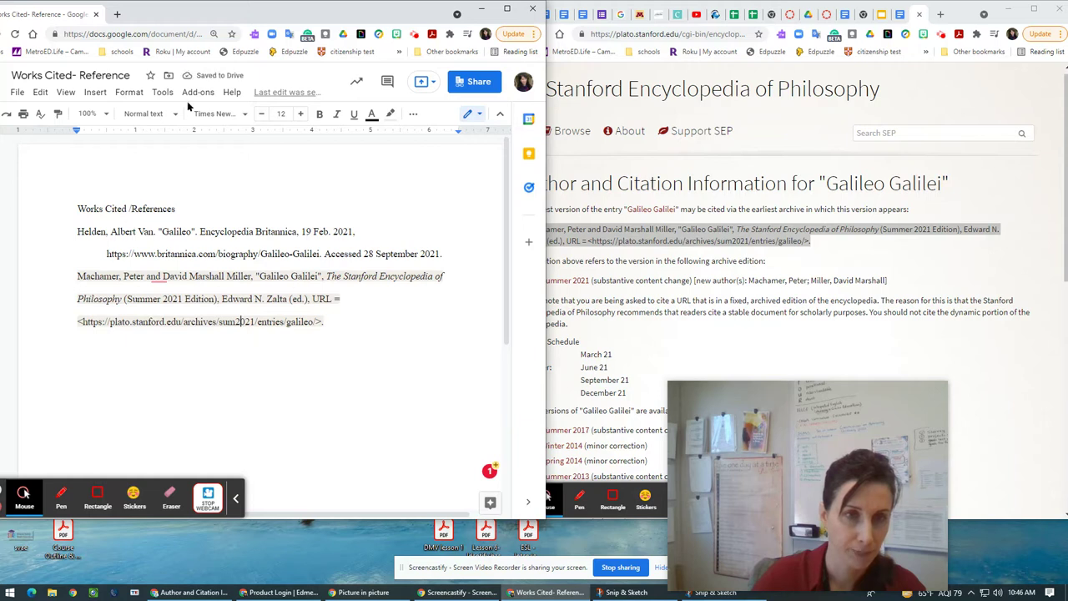
click(452, 275)
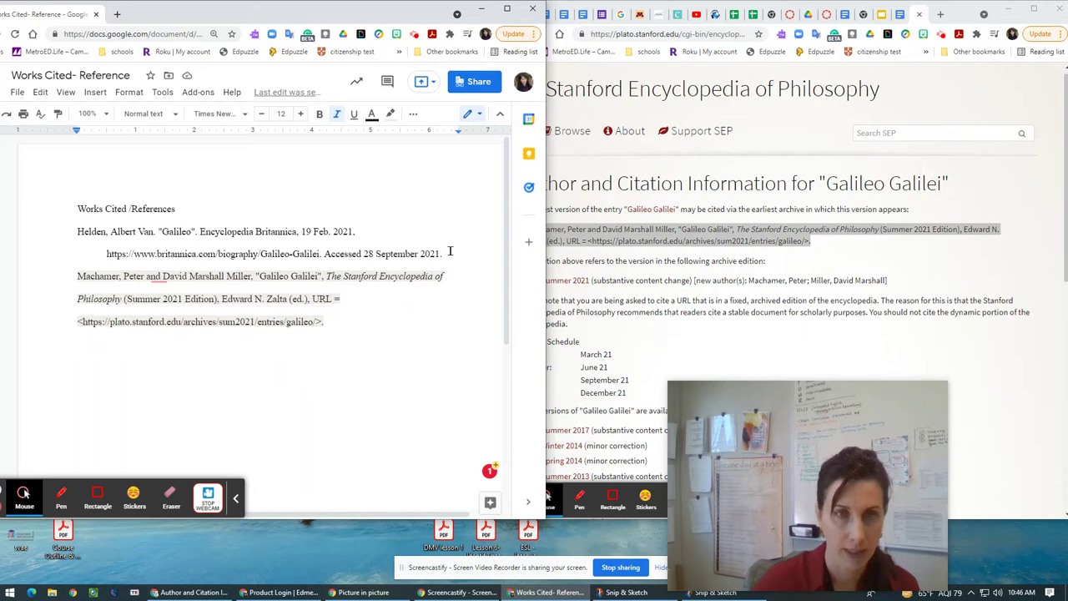
drag(338, 333, 92, 255)
click(390, 114)
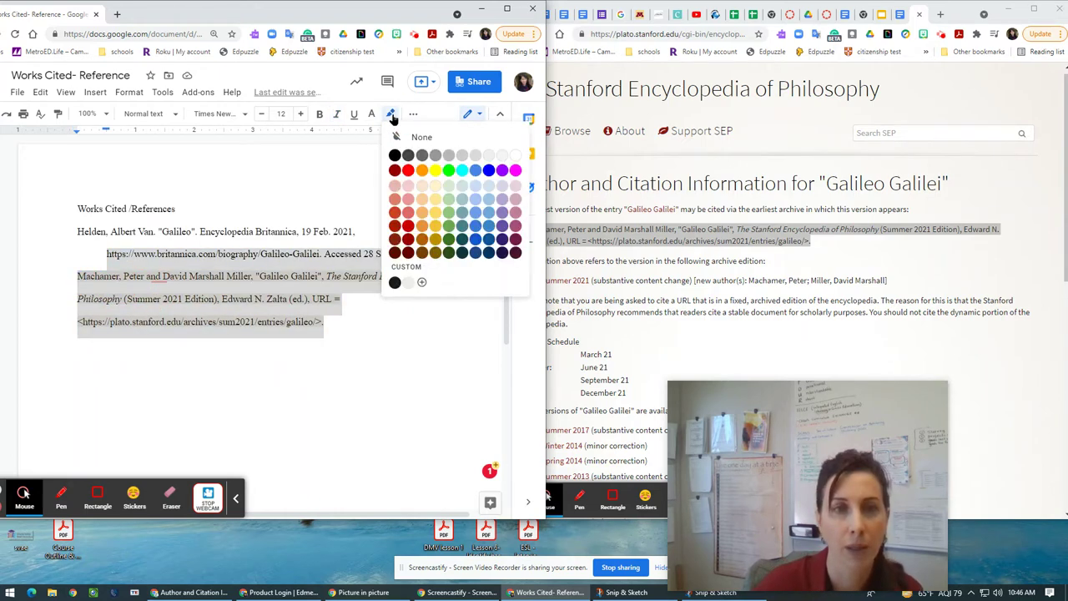
click(419, 141)
click(344, 321)
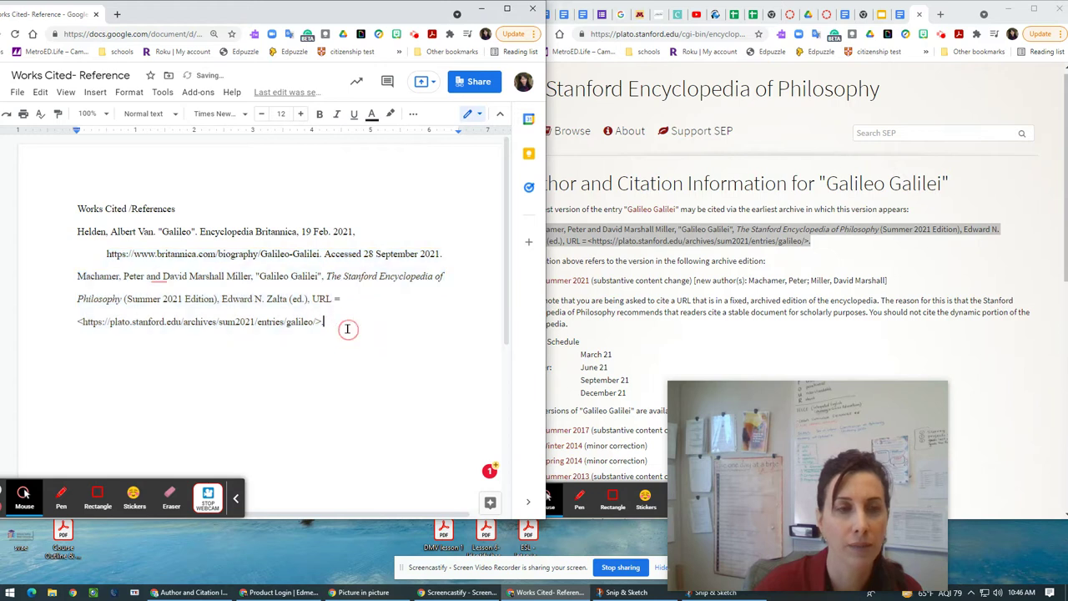
- Break the Stanford citation after its first line and indent all its continuation lines to match the Britannica citation
click(448, 275)
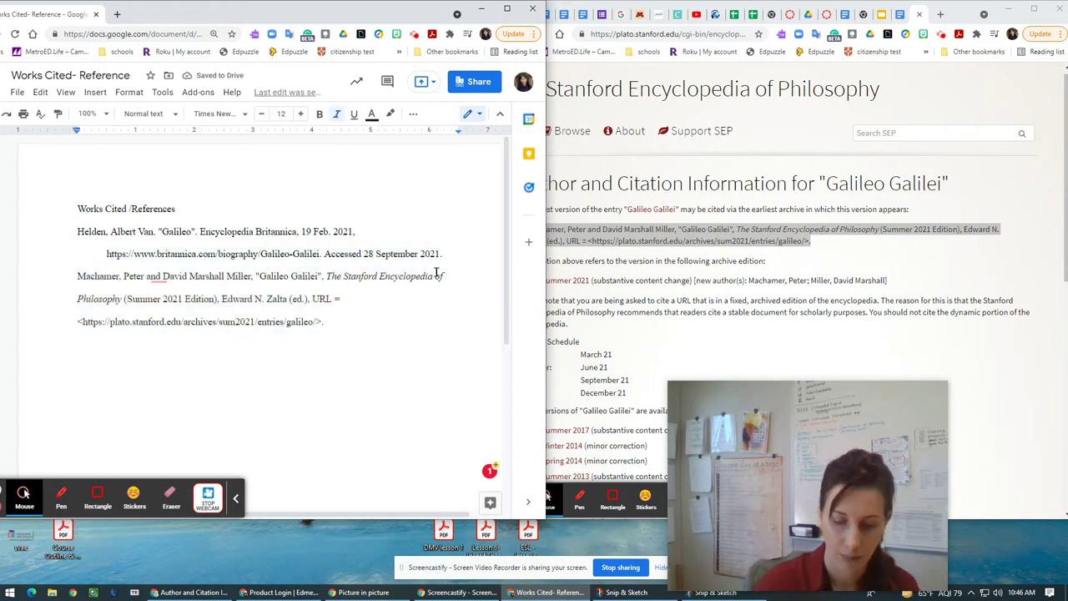
key(Return)
key(Tab)
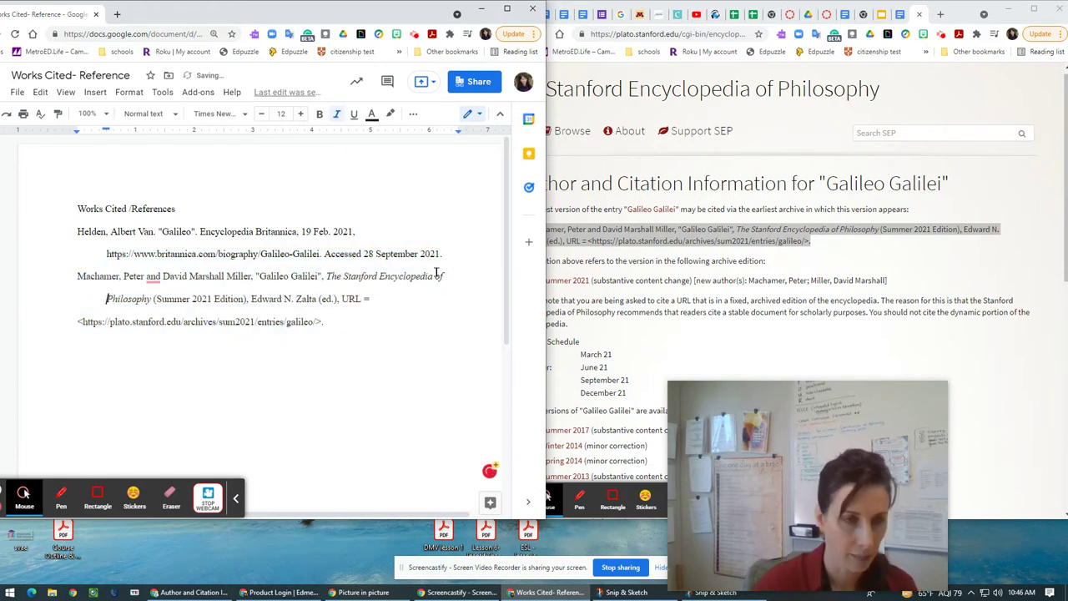
click(399, 300)
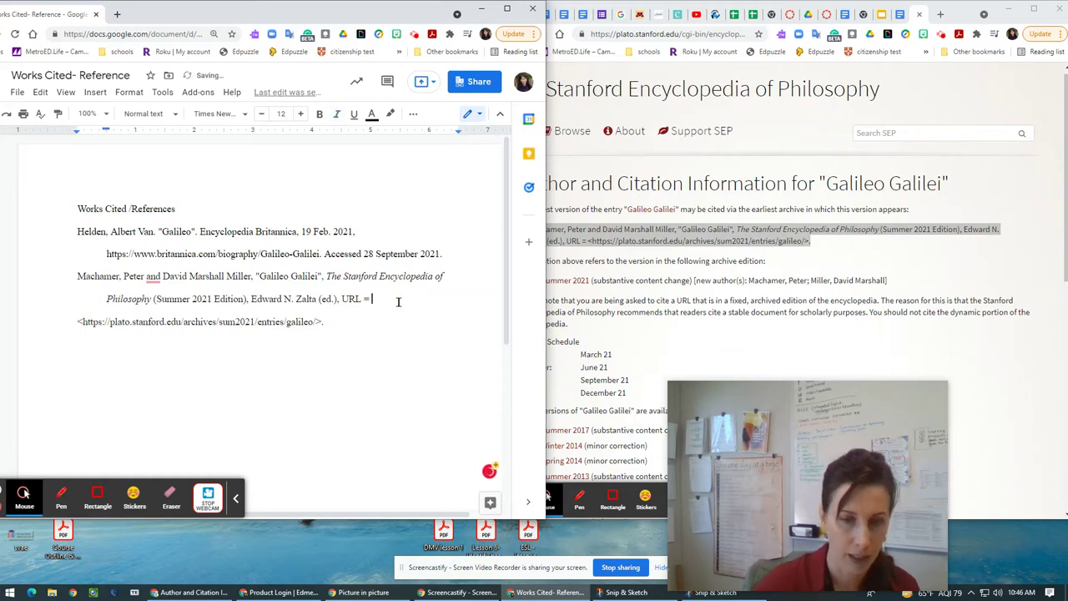
key(Delete)
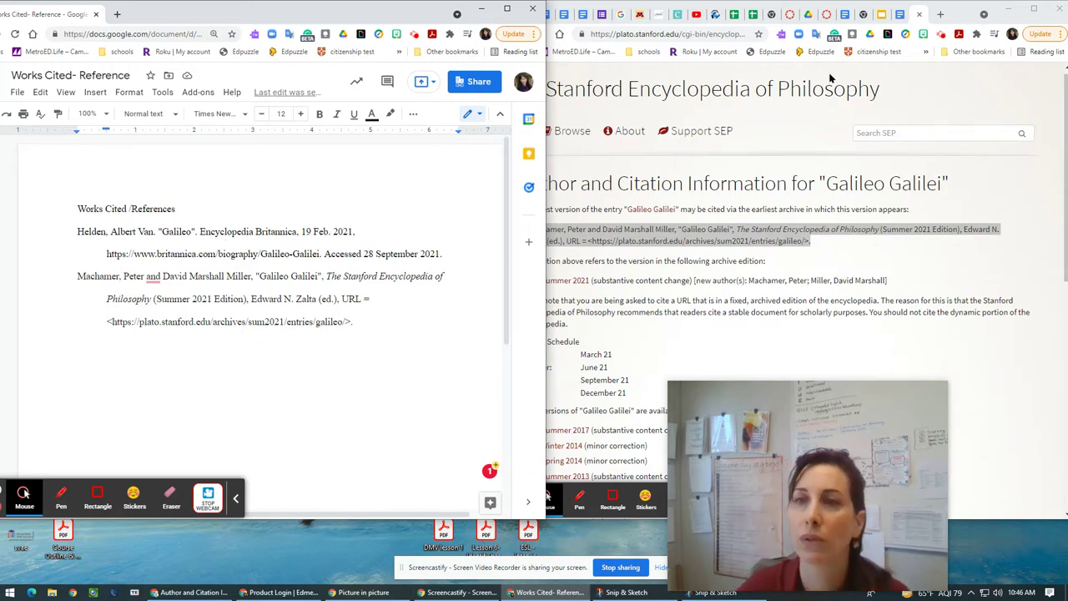
- Return from the Stanford pages to the galileo search results and open the Smithsonian article on Galileo's revolutionary vision
click(684, 89)
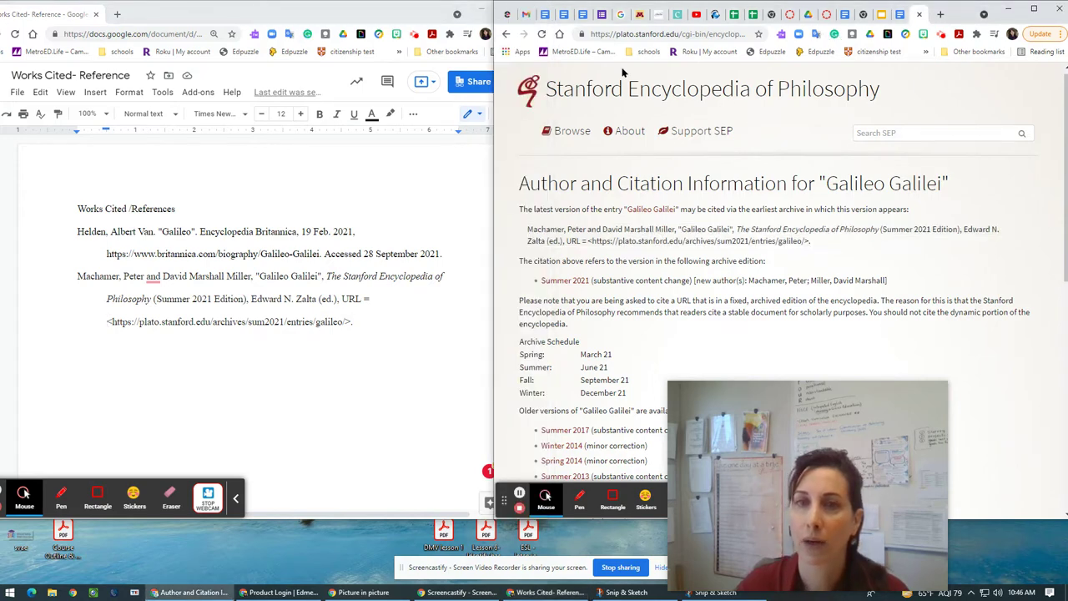
click(506, 35)
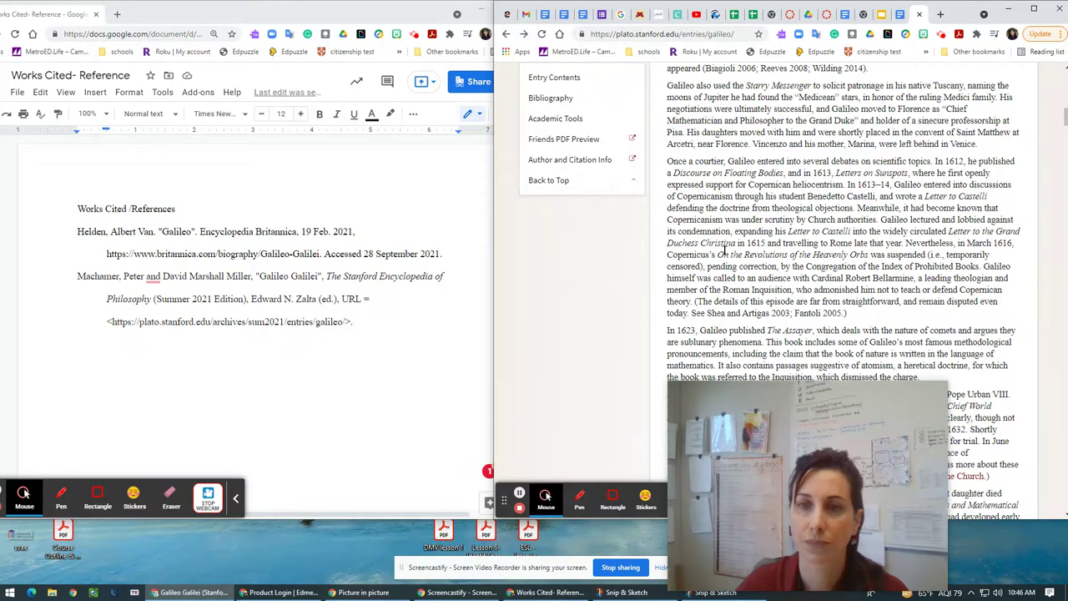
scroll(579, 264, up, 3)
scroll(572, 185, down, 2)
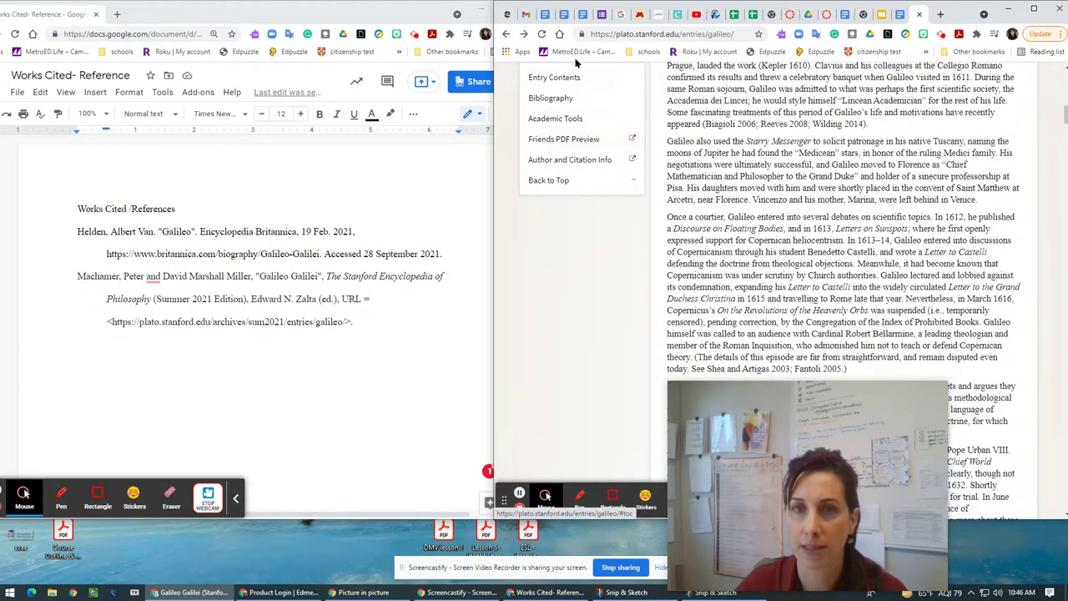
click(506, 34)
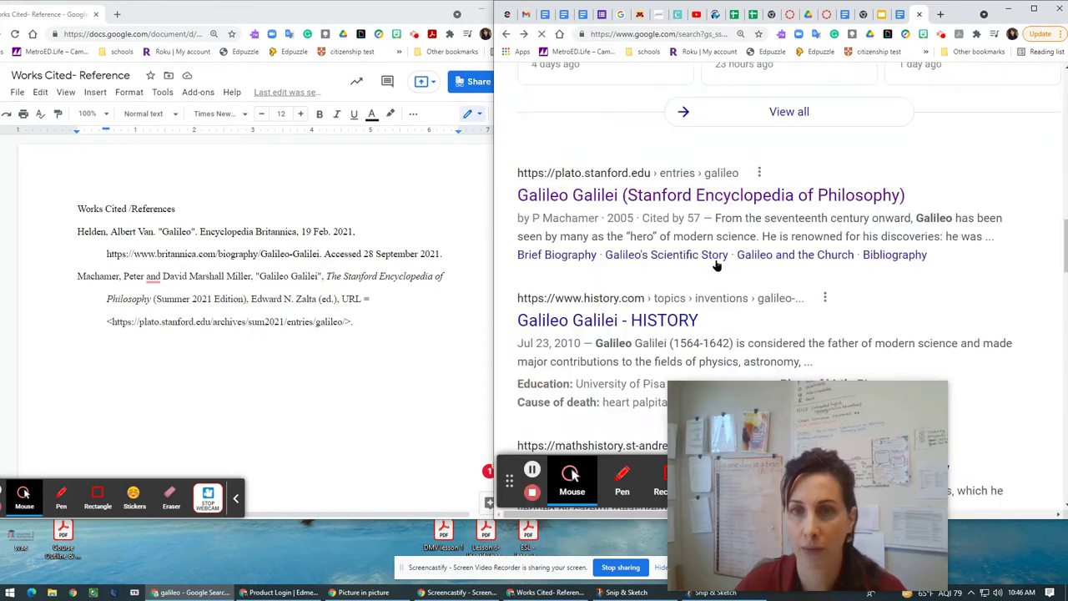
click(715, 255)
scroll(662, 262, down, 2)
scroll(661, 262, down, 2)
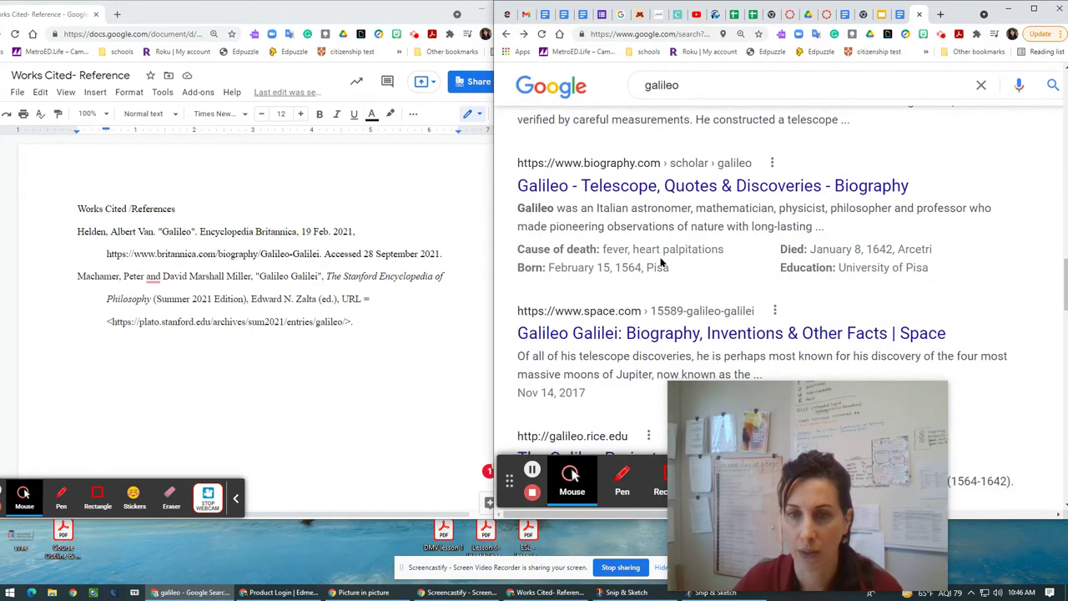
scroll(662, 262, down, 2)
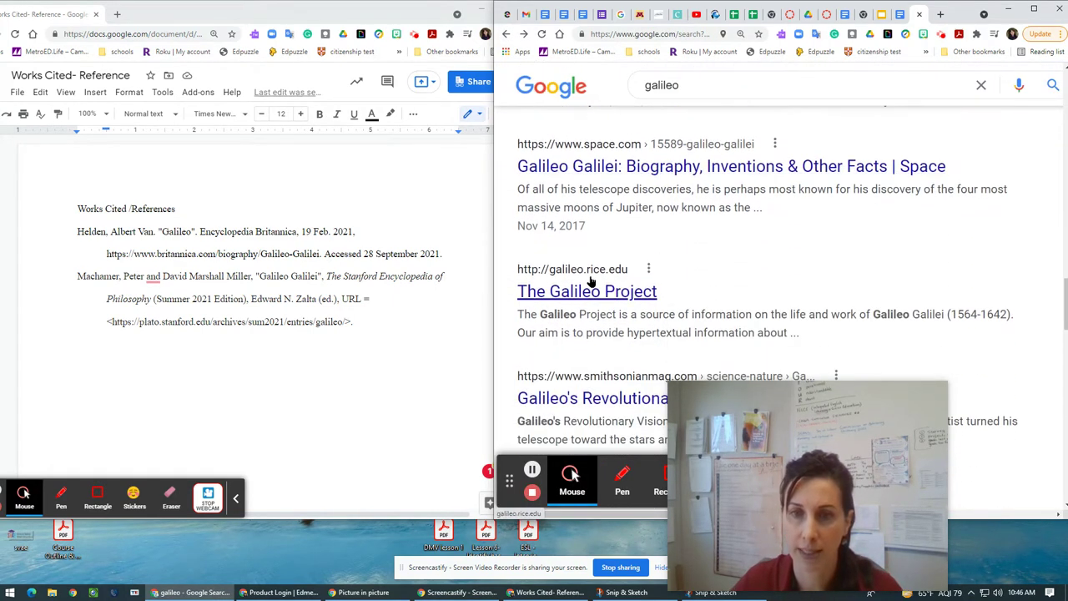
scroll(594, 279, down, 1)
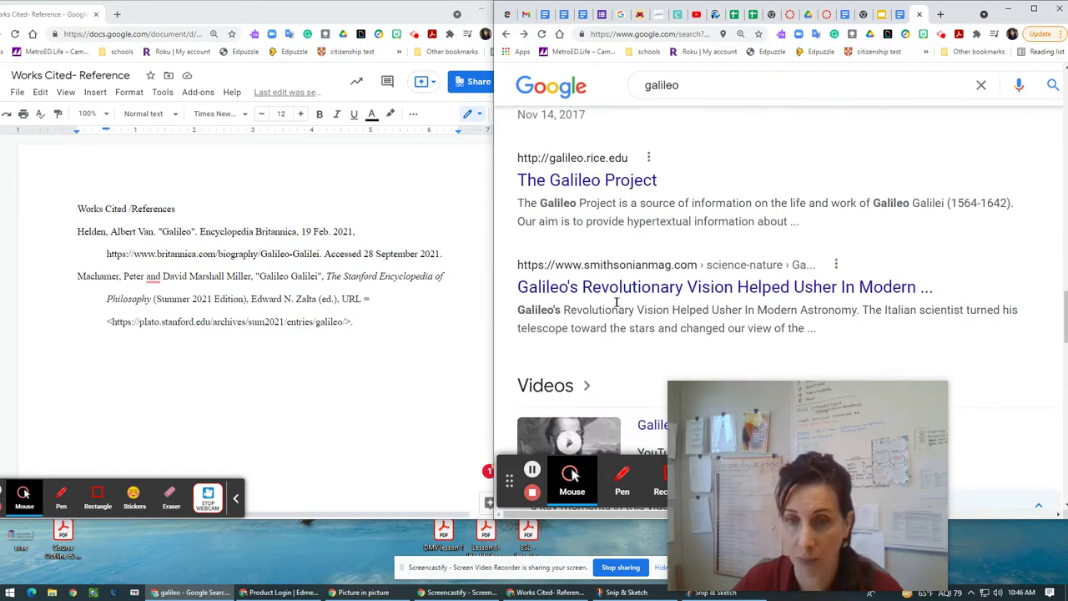
scroll(599, 289, down, 1)
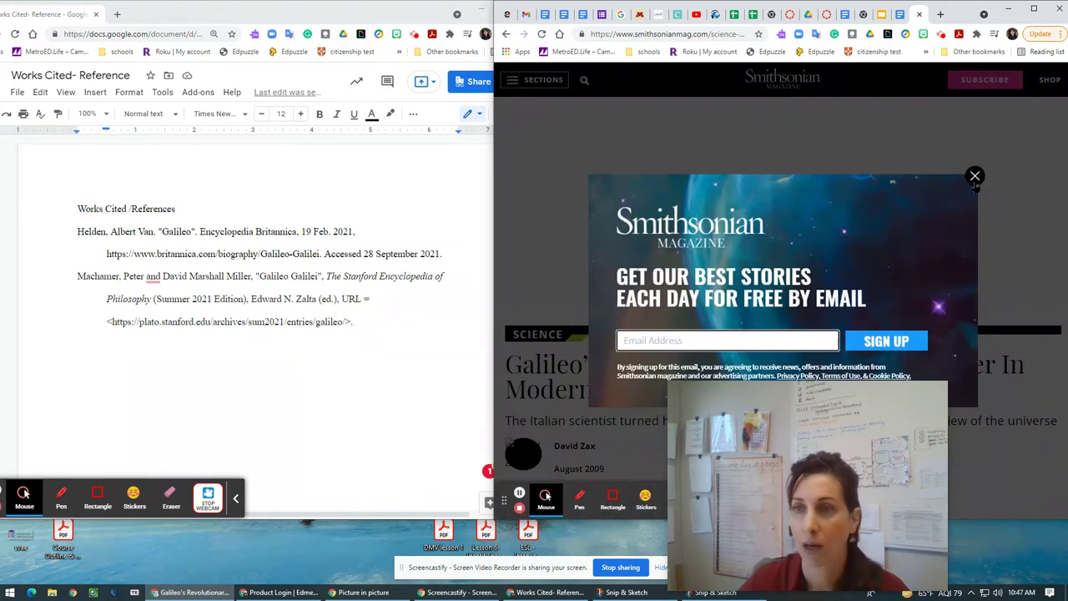
- Dismiss the newsletter sign-up and look through the whole Smithsonian article for author details and citation information
click(974, 176)
scroll(595, 204, down, 5)
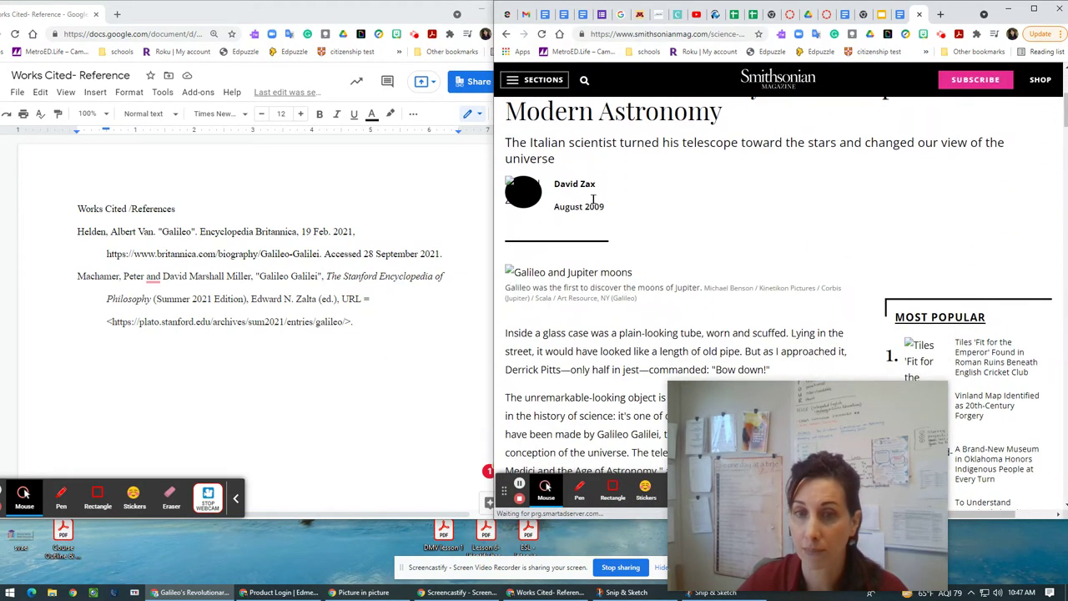
scroll(595, 203, down, 8)
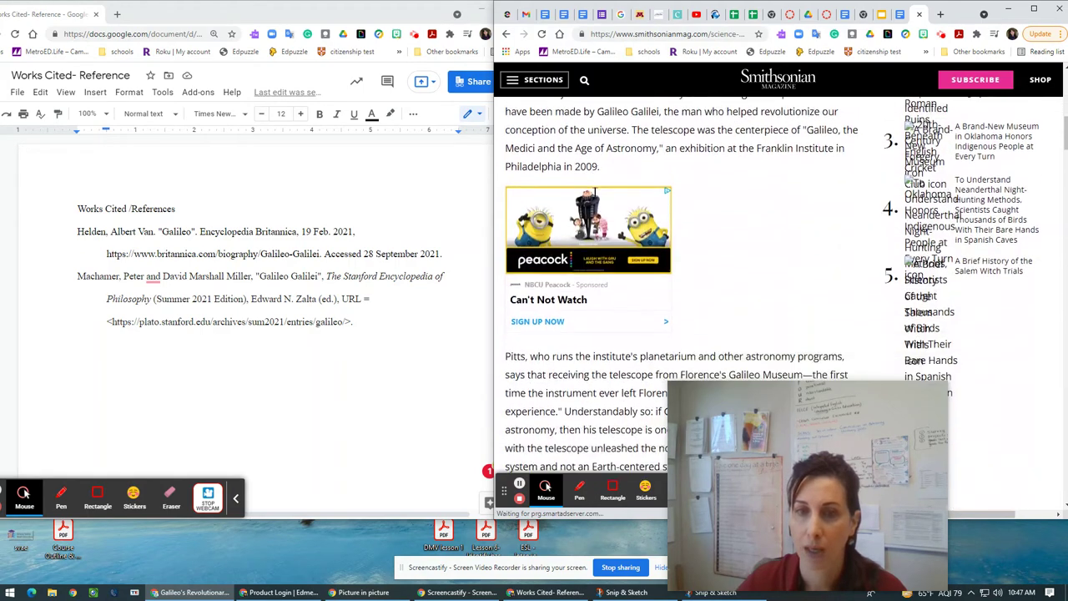
scroll(596, 195, down, 10)
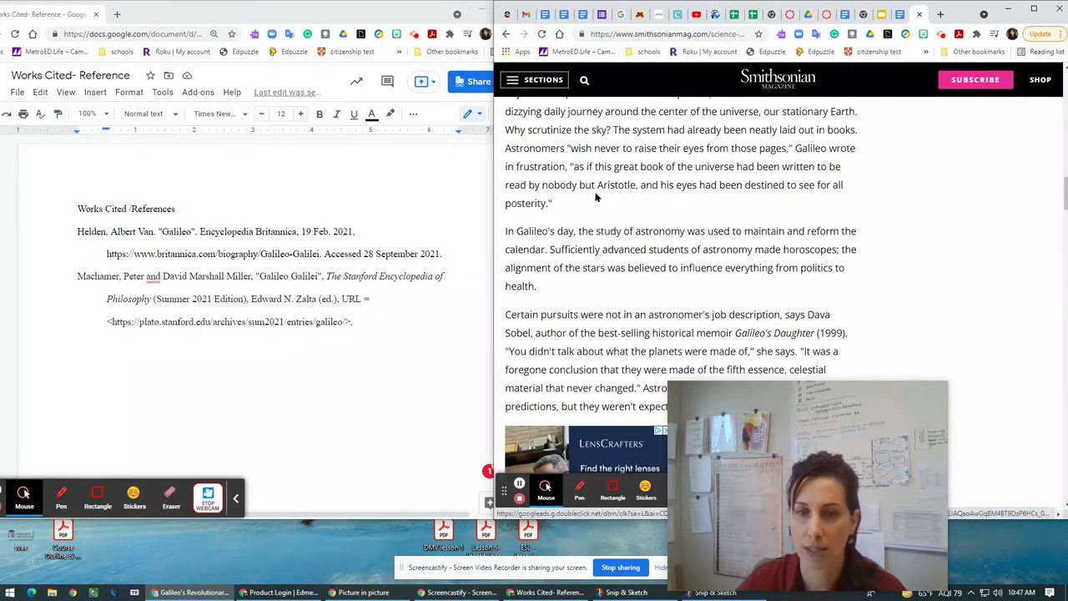
scroll(596, 194, down, 10)
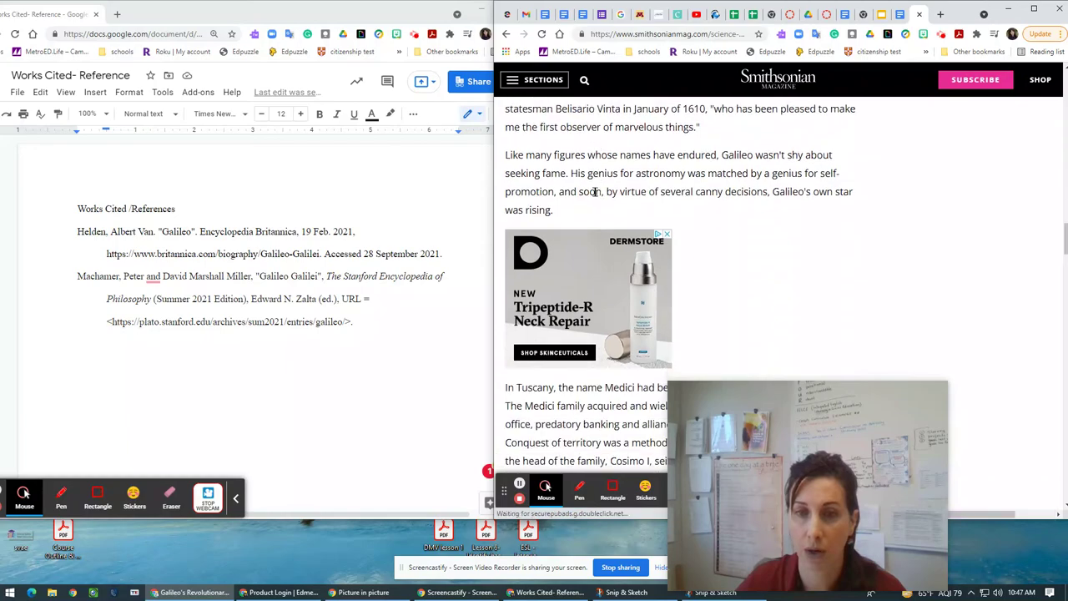
scroll(595, 192, down, 10)
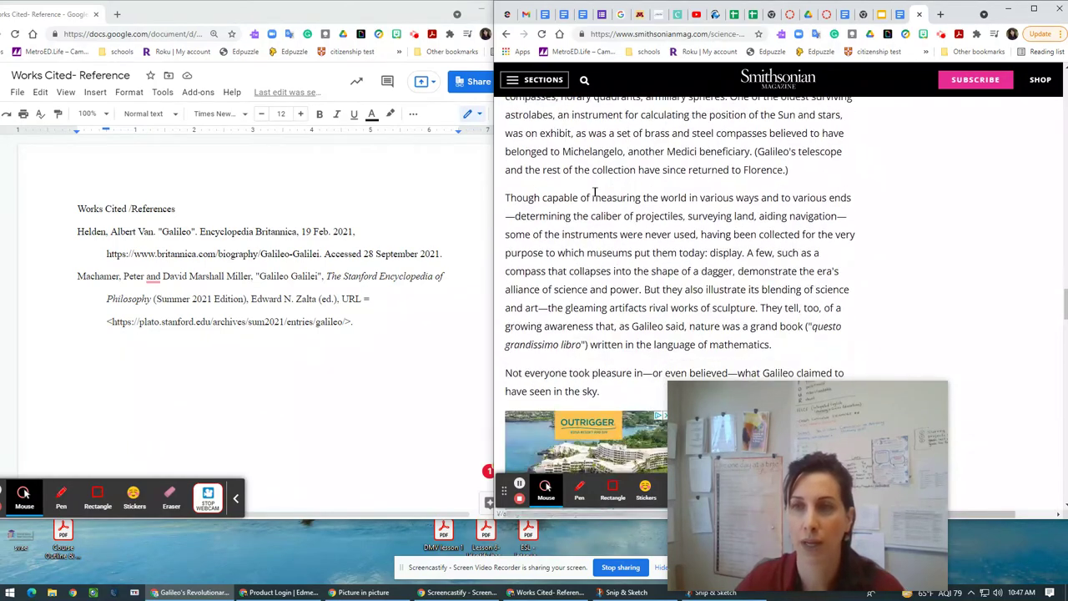
scroll(595, 192, down, 10)
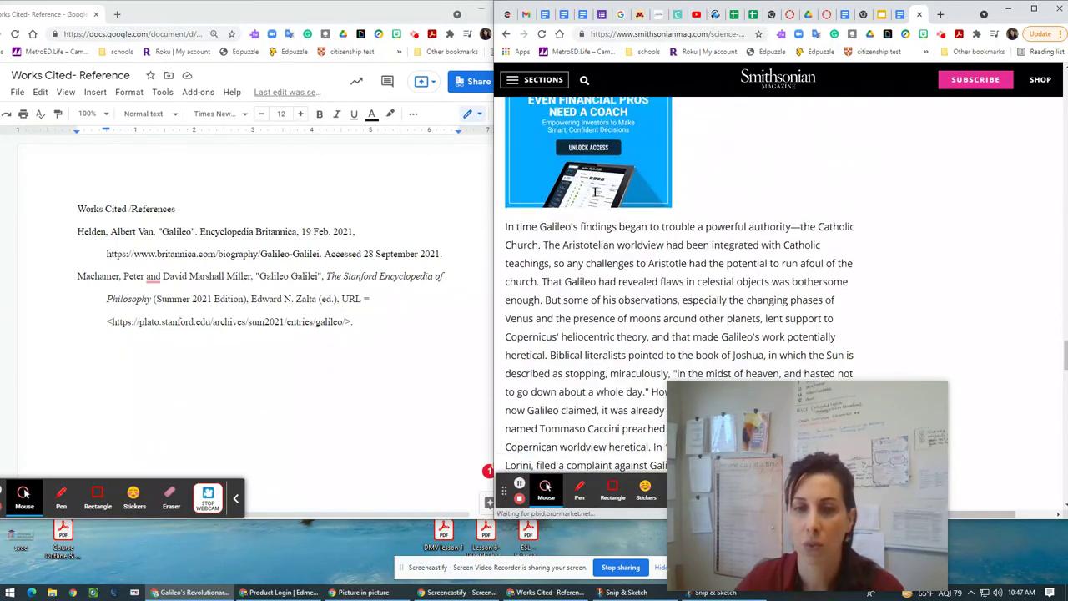
scroll(595, 192, down, 10)
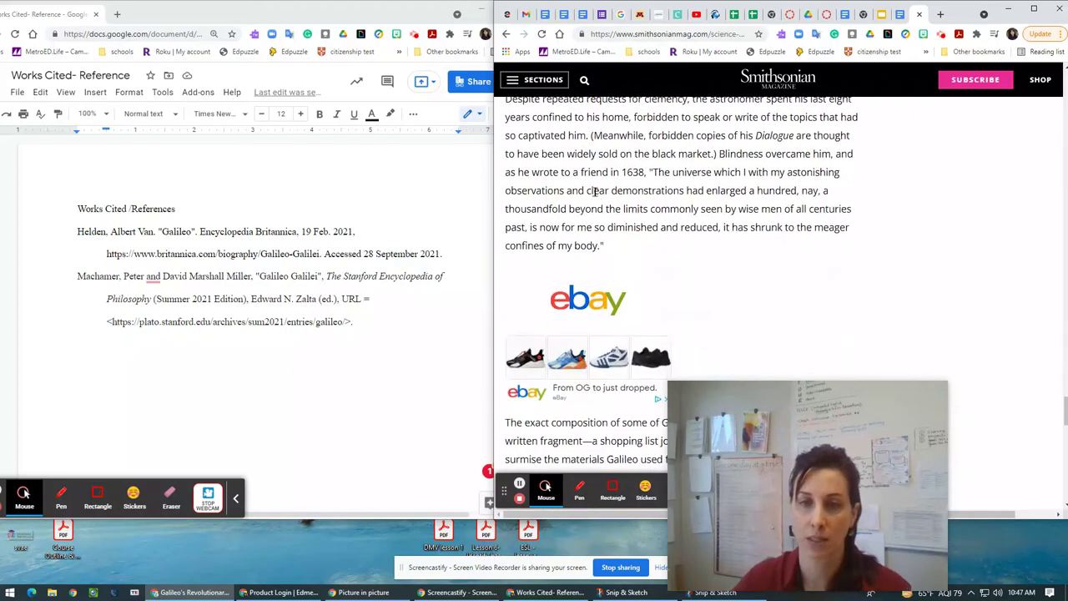
scroll(595, 192, down, 9)
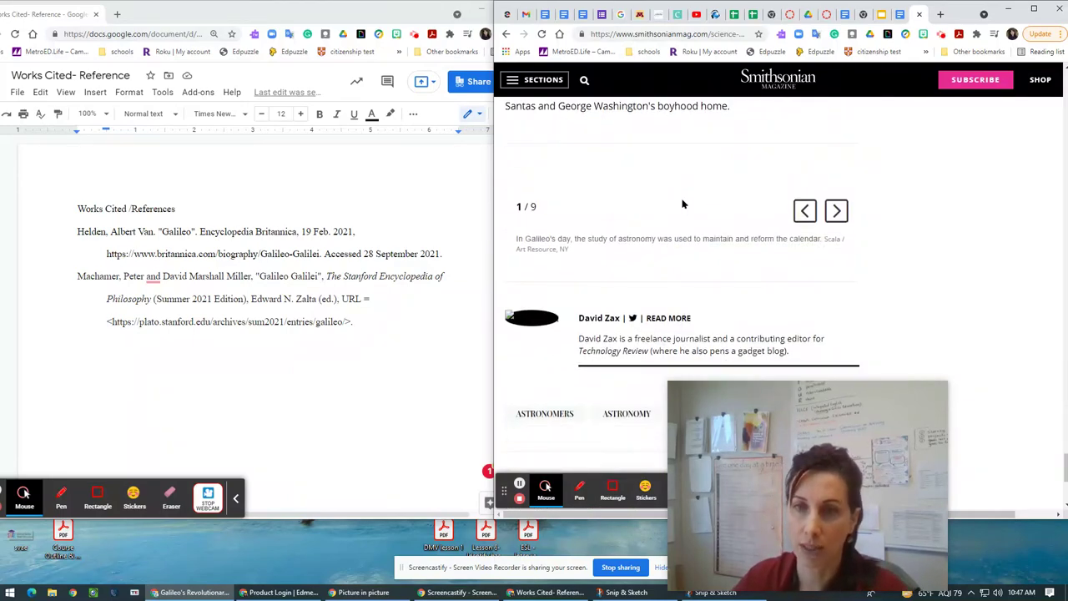
scroll(683, 203, up, 2)
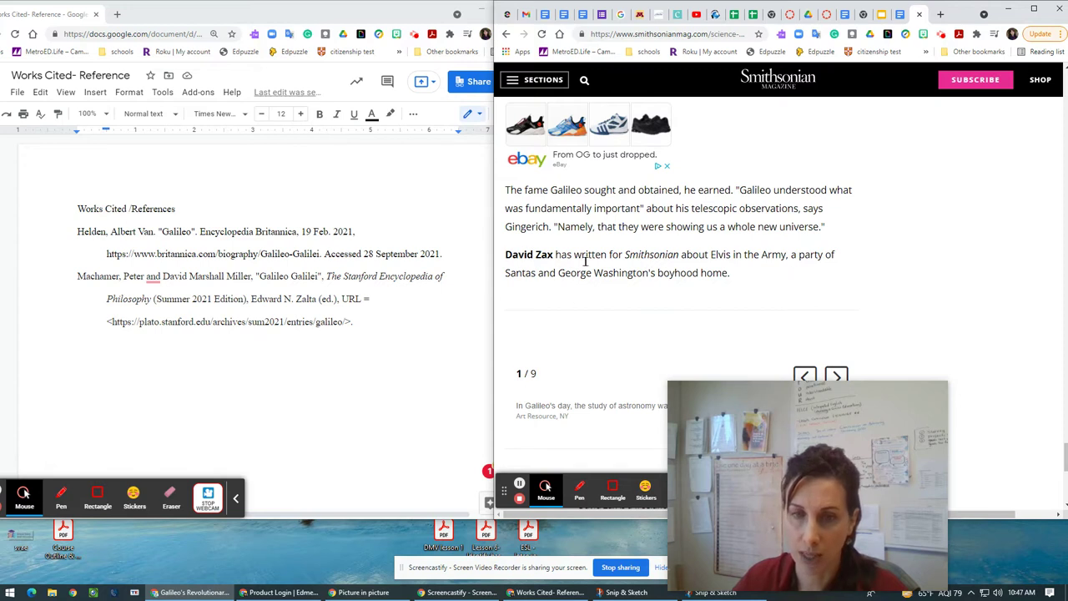
scroll(677, 327, down, 2)
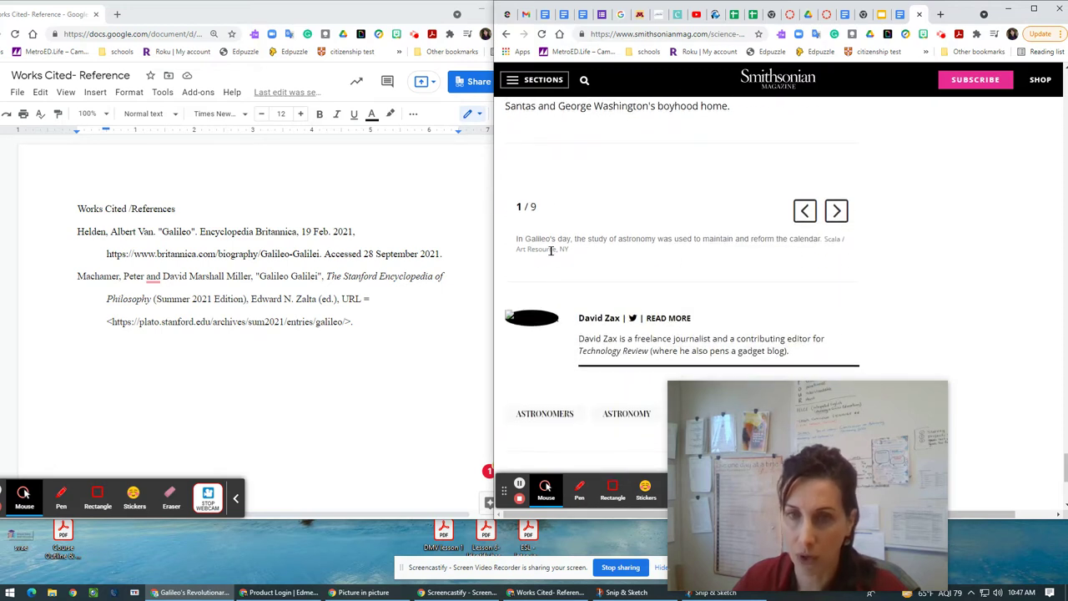
scroll(702, 294, down, 1)
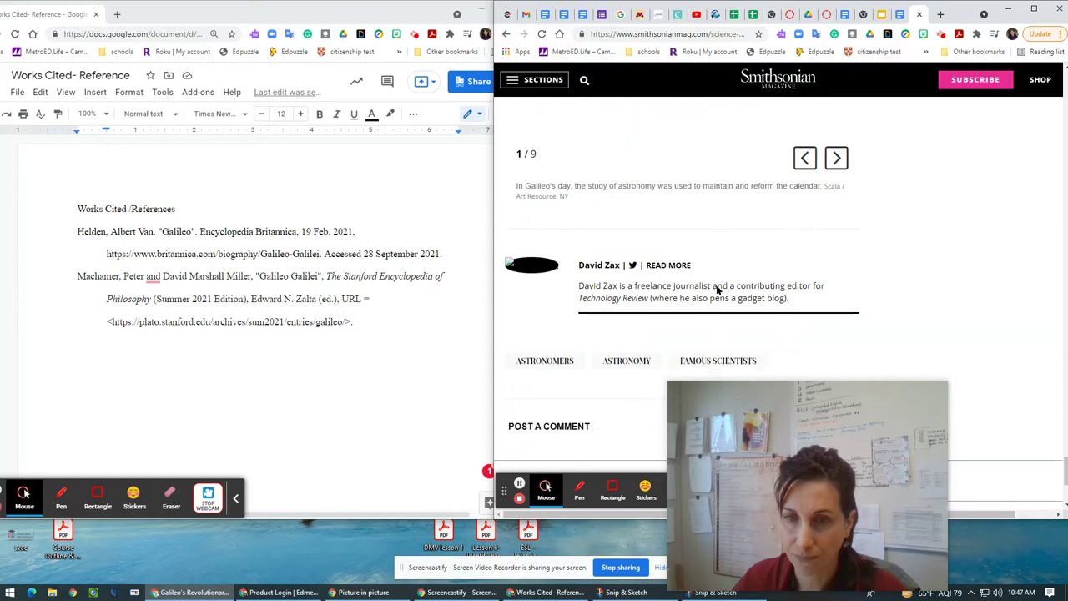
scroll(632, 267, down, 2)
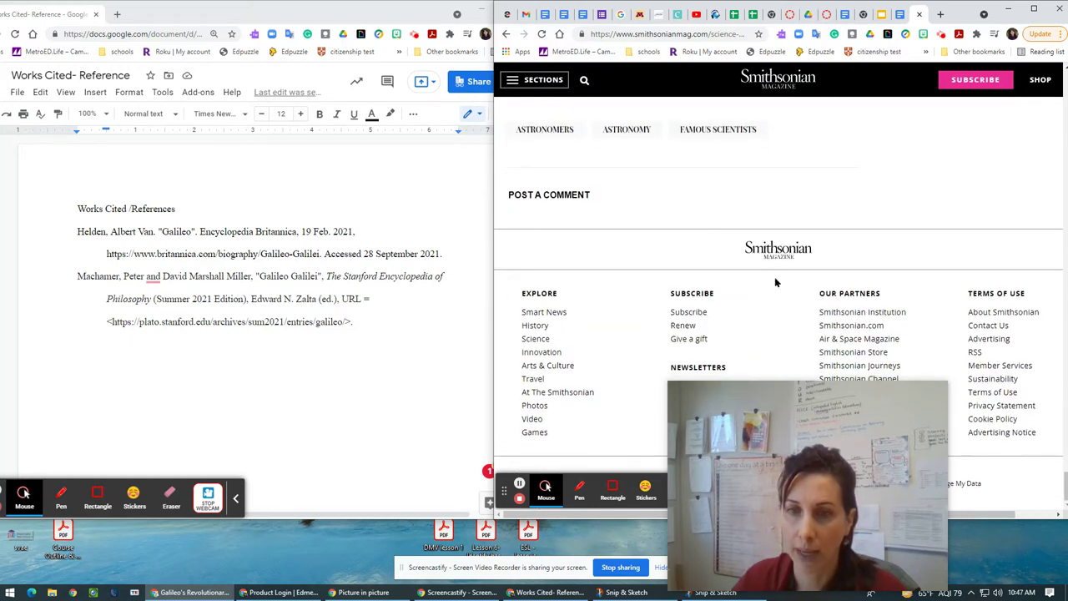
- Draw a red pen arrow on the Smithsonian article page pointing up to its web address
scroll(775, 284, up, 10)
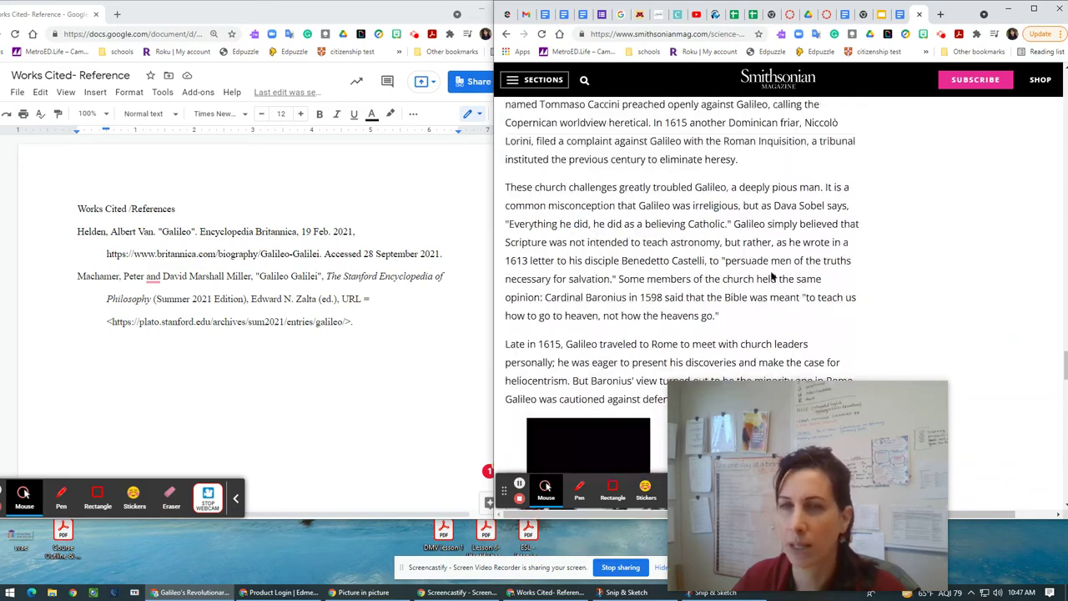
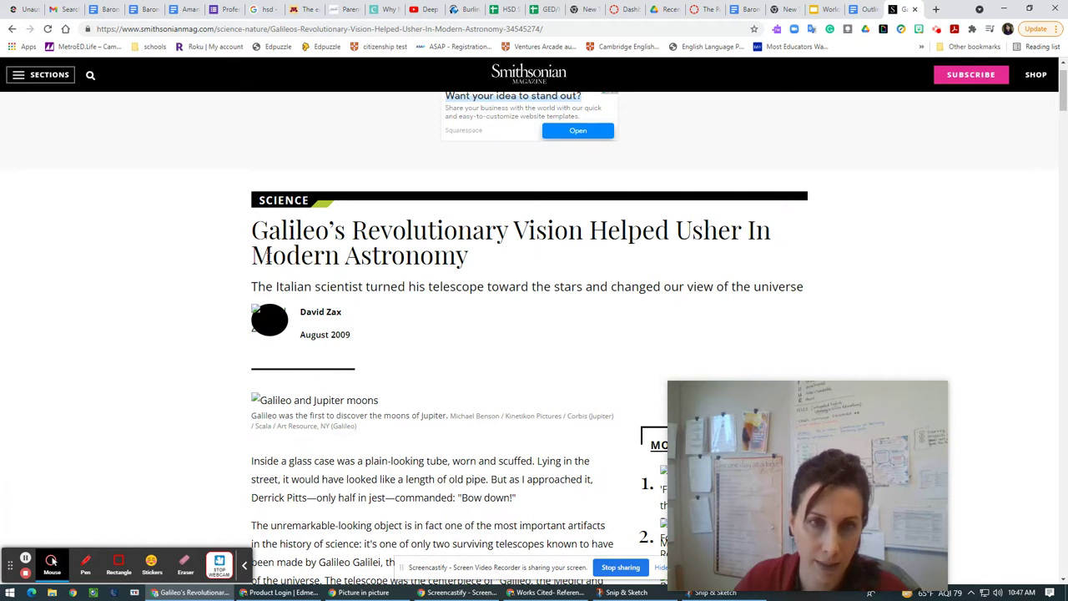
click(85, 565)
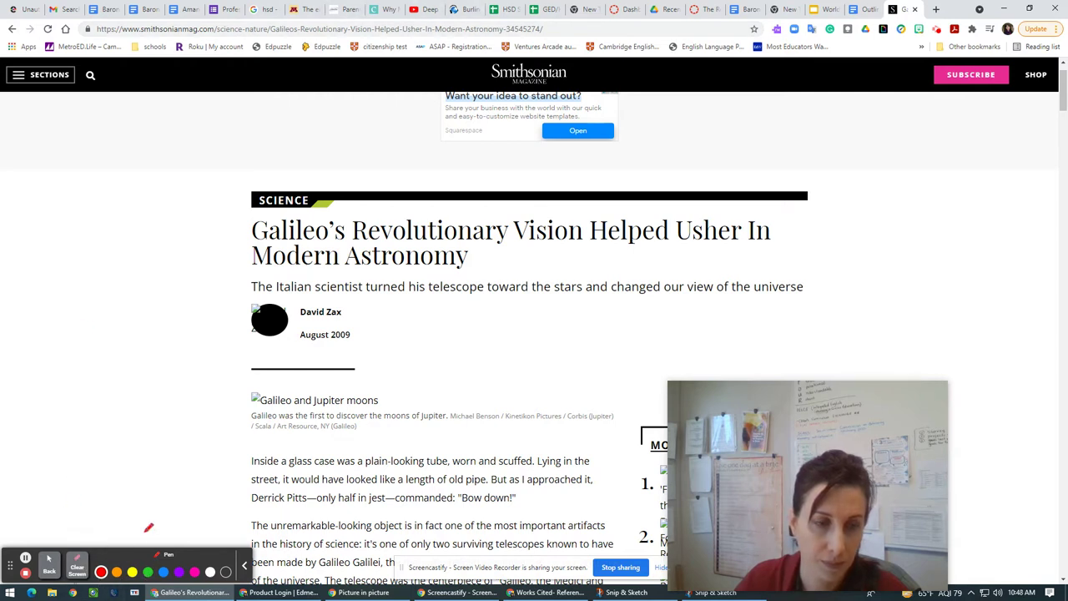
mouse_move(175, 274)
mouse_down()
mouse_move(289, 32)
mouse_move(263, 77)
mouse_move(302, 55)
mouse_move(288, 113)
mouse_up()
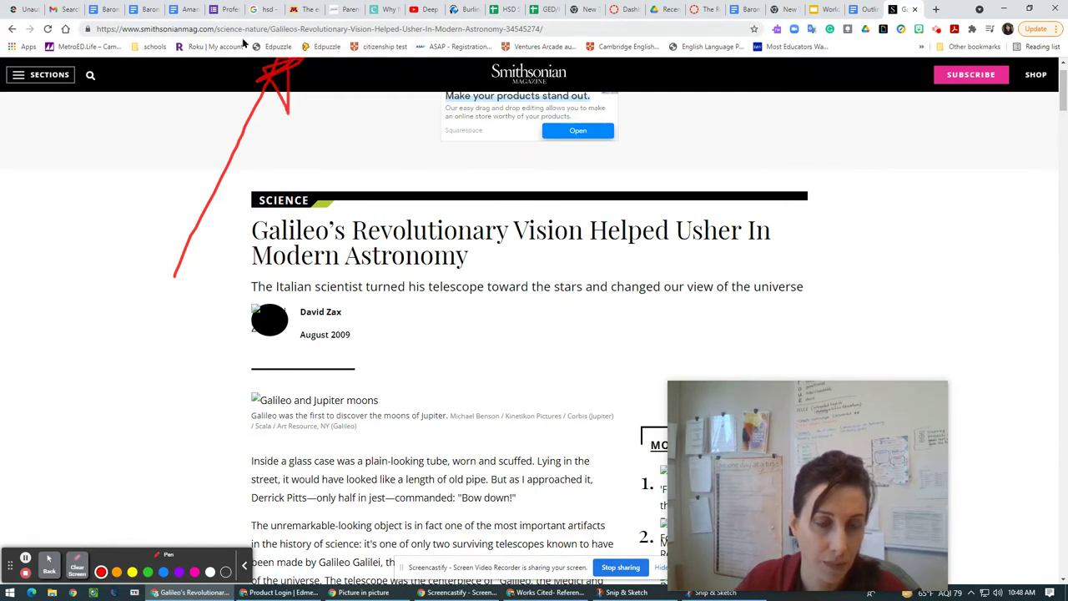
click(50, 566)
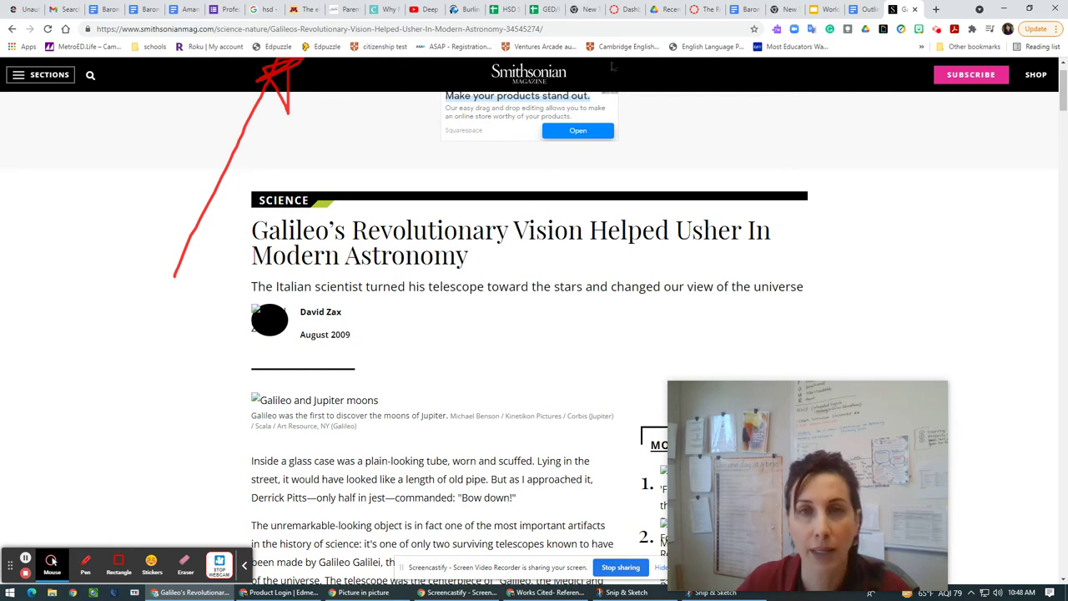
- Copy the full web address of the Smithsonian article about Galileo
drag(568, 29, 90, 30)
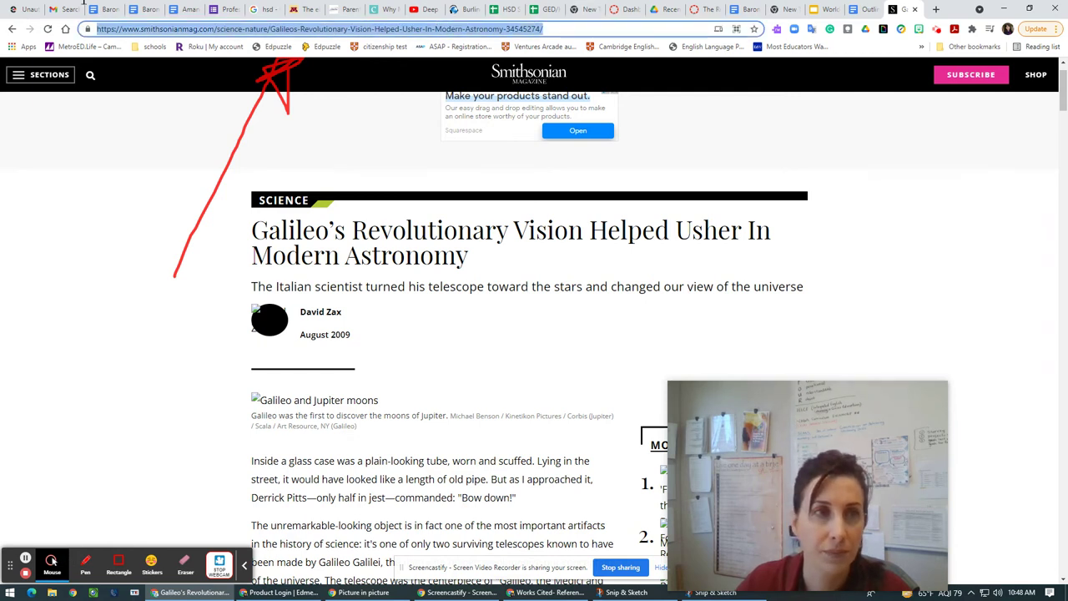
right_click(120, 26)
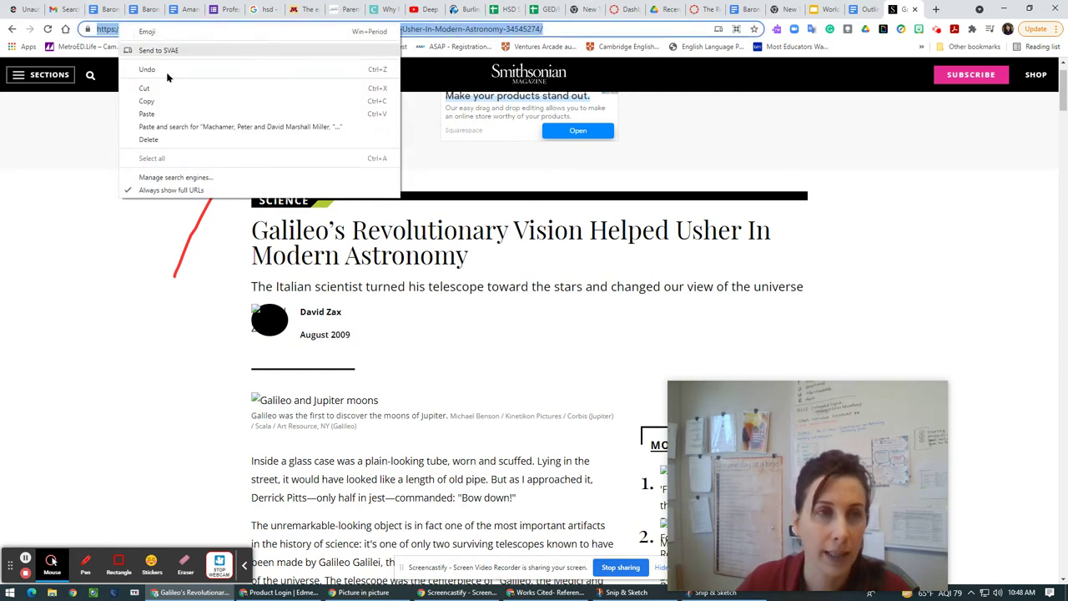
click(167, 101)
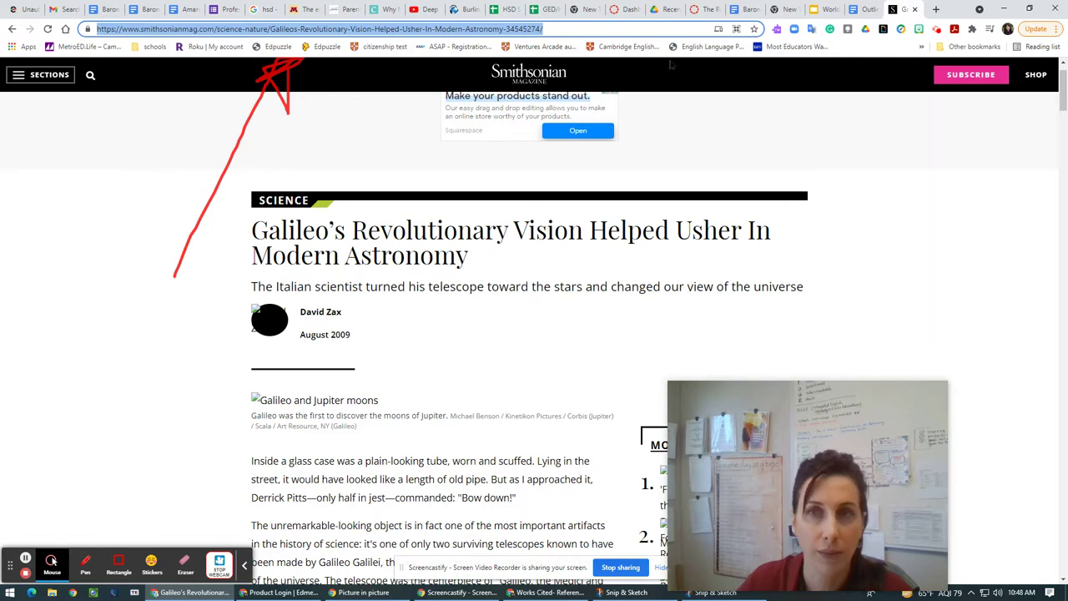
- Paste the copied address on a new line below the Stanford Encyclopedia entry in the Works Cited- Reference document
click(1033, 10)
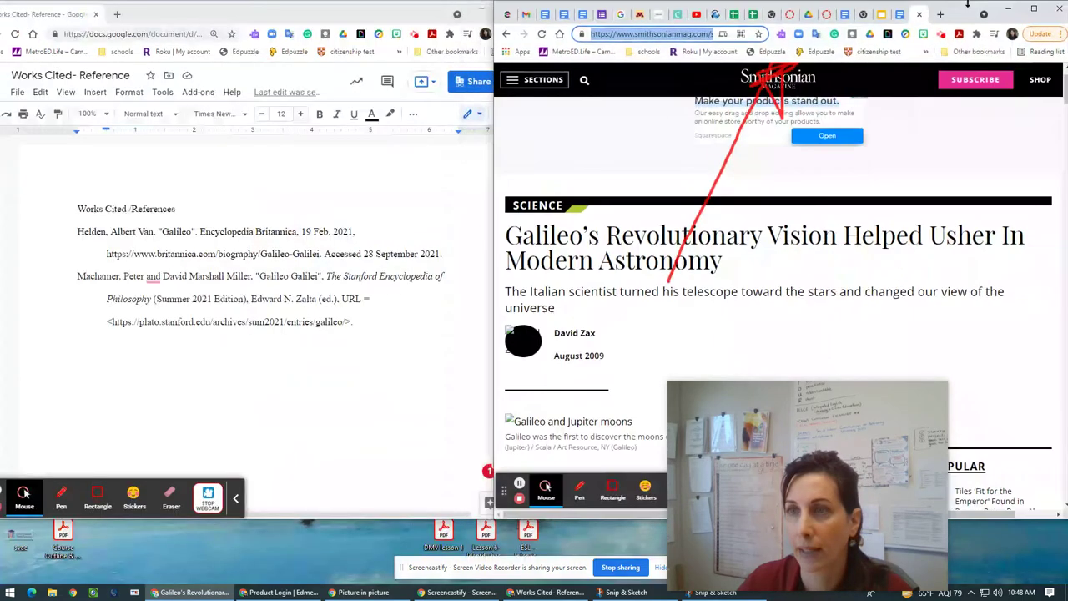
click(368, 327)
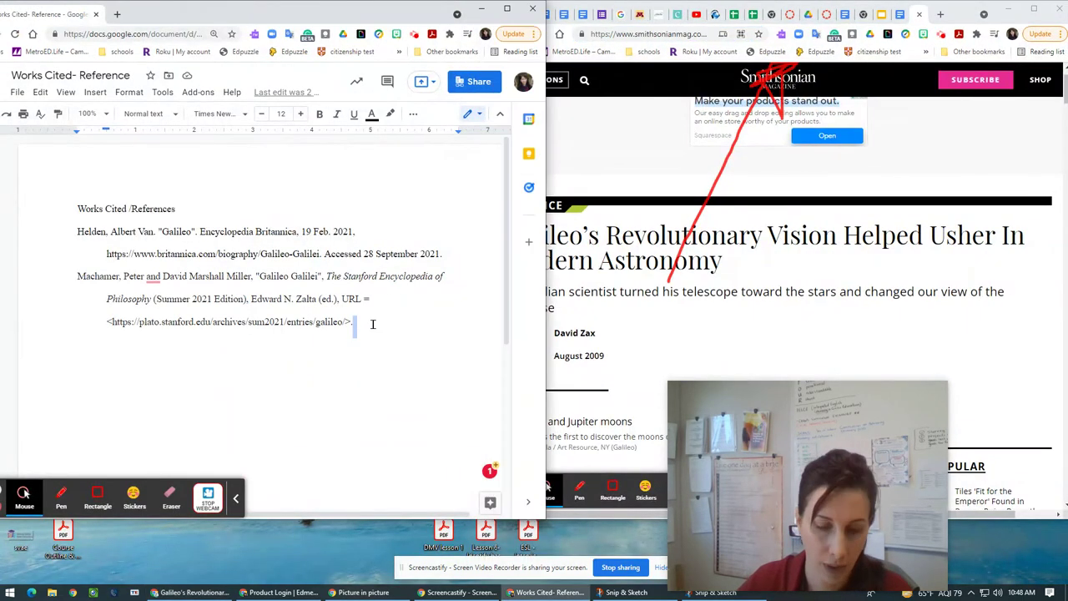
key(Return)
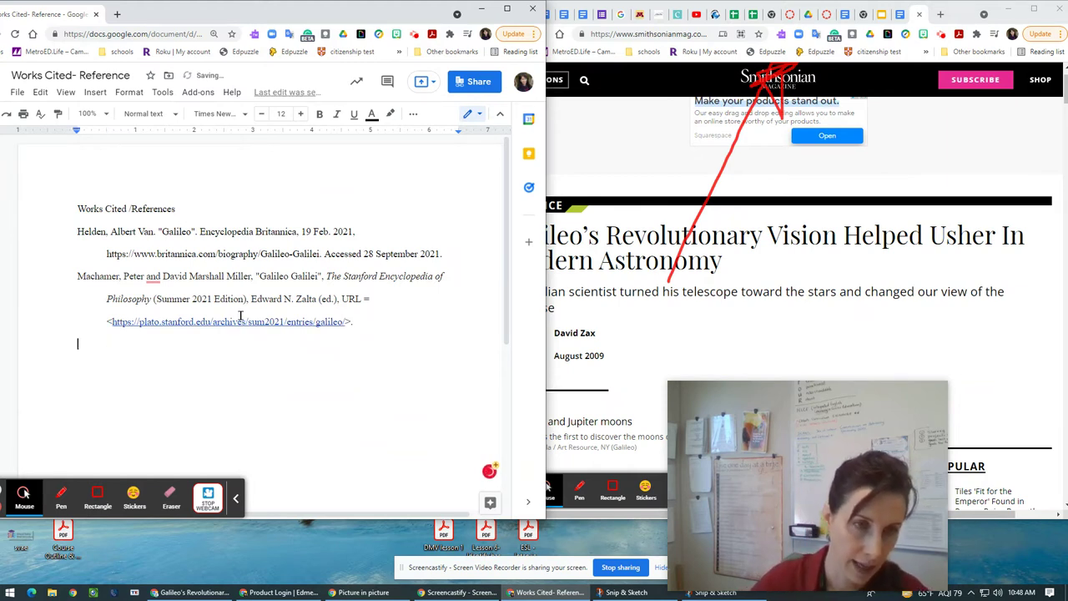
click(82, 345)
right_click(81, 345)
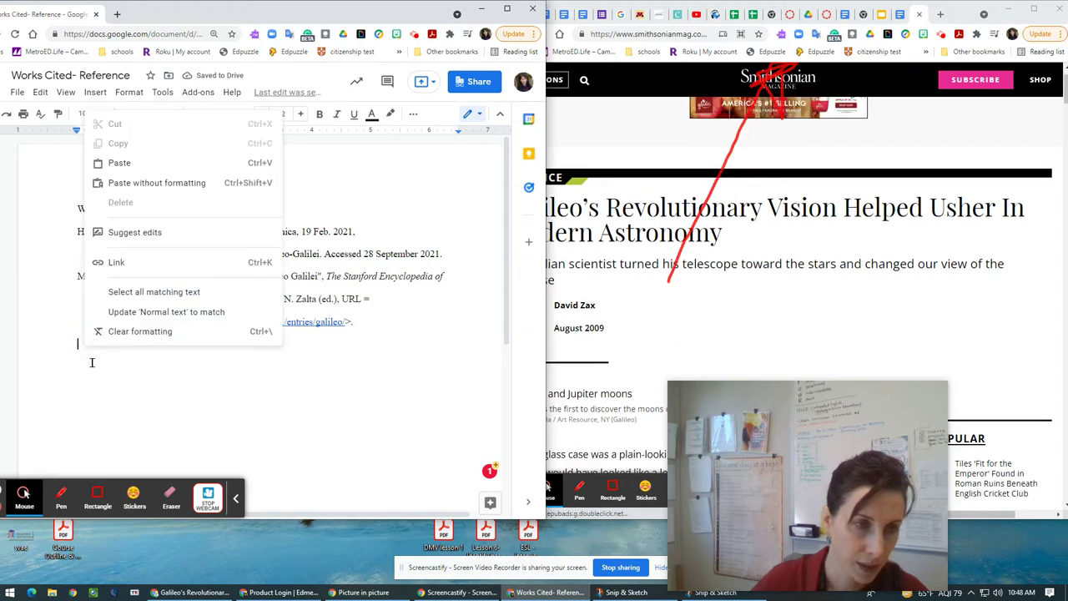
click(127, 163)
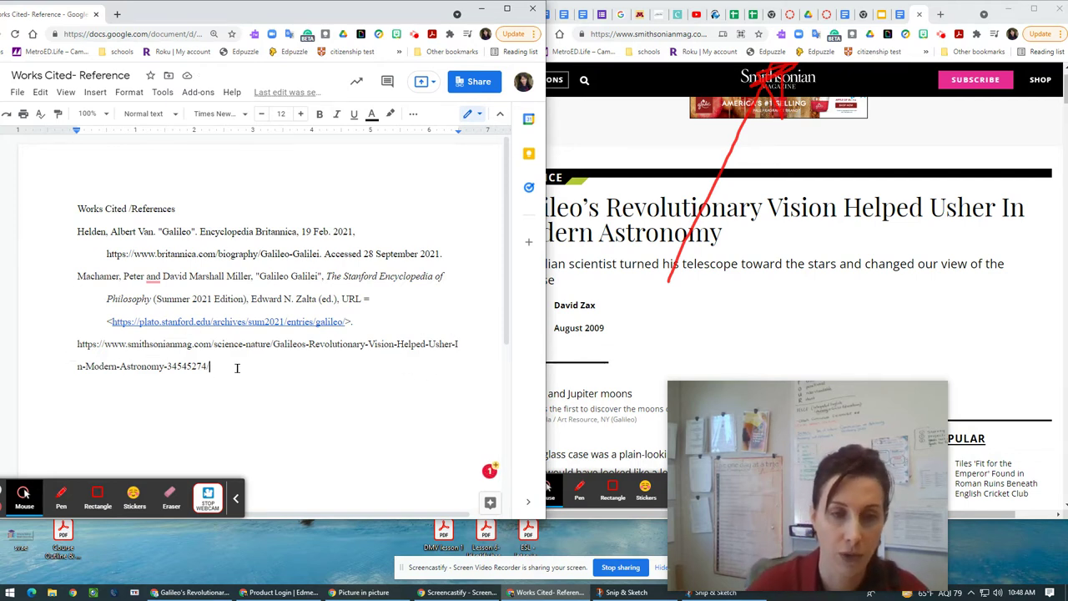
- Break the pasted Smithsonian address before "n-Modern-Astronomy" and indent its second line like the other entries
click(231, 366)
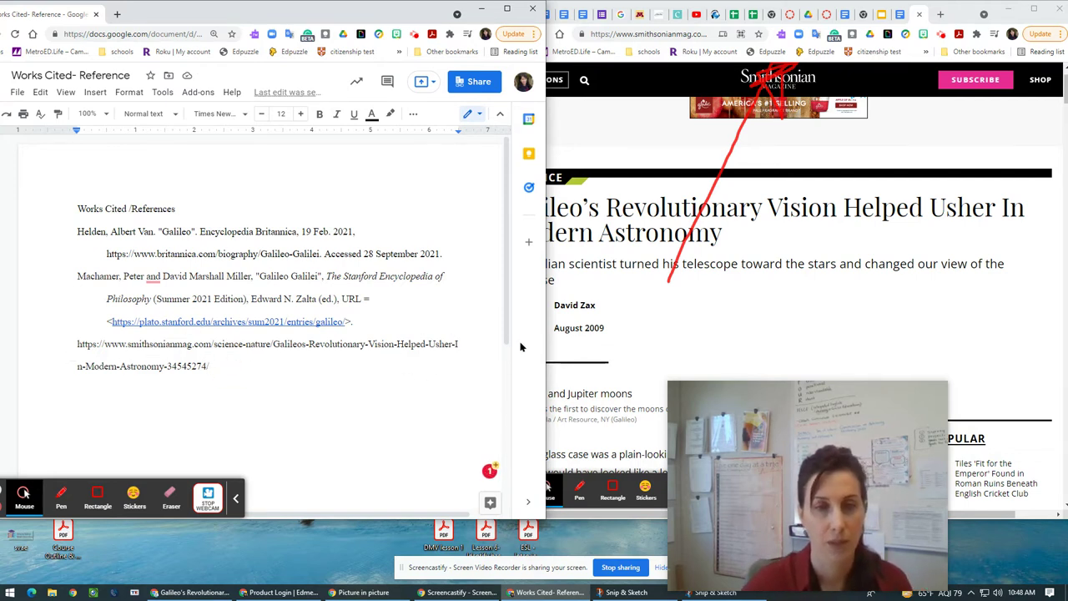
click(473, 343)
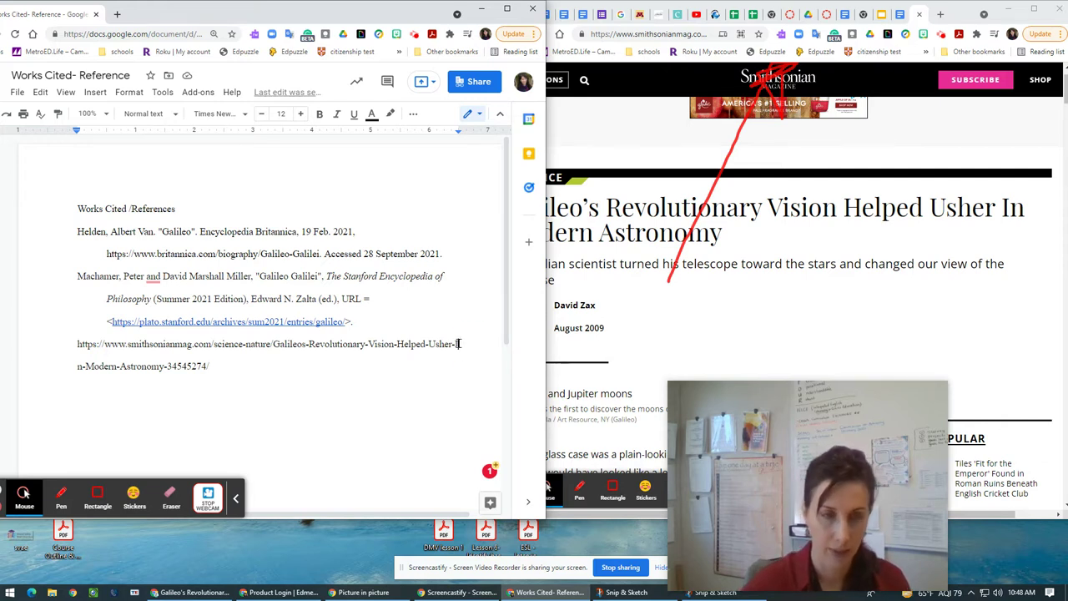
key(Return)
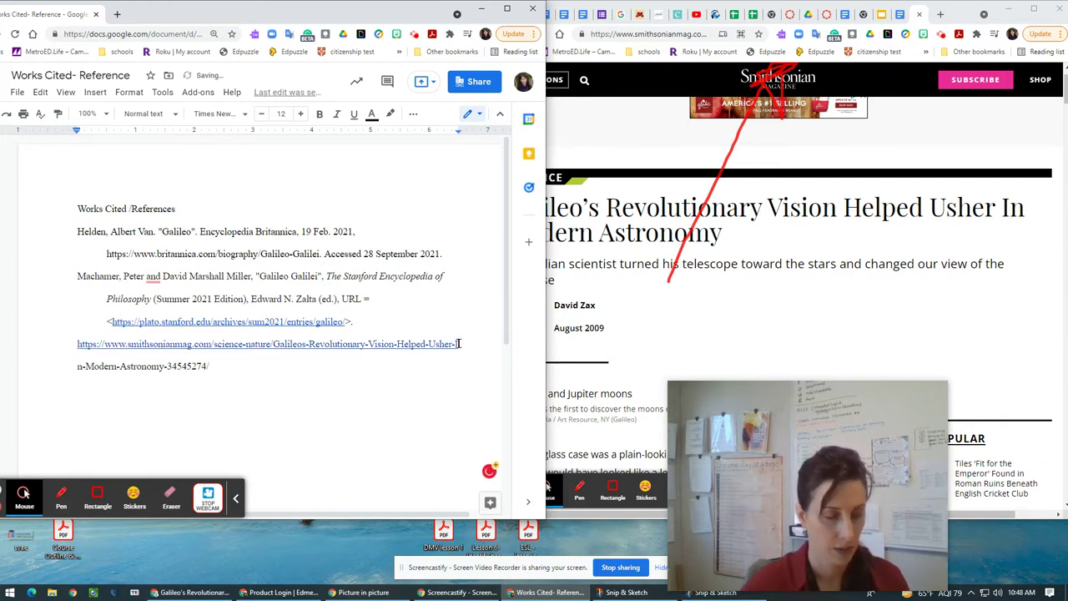
key(Tab)
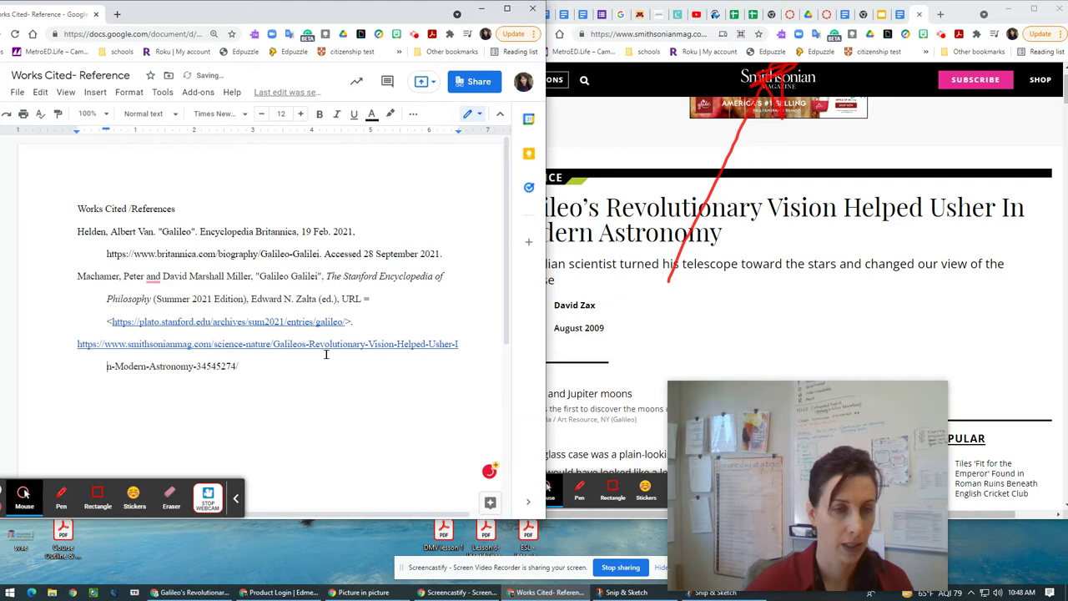
click(253, 367)
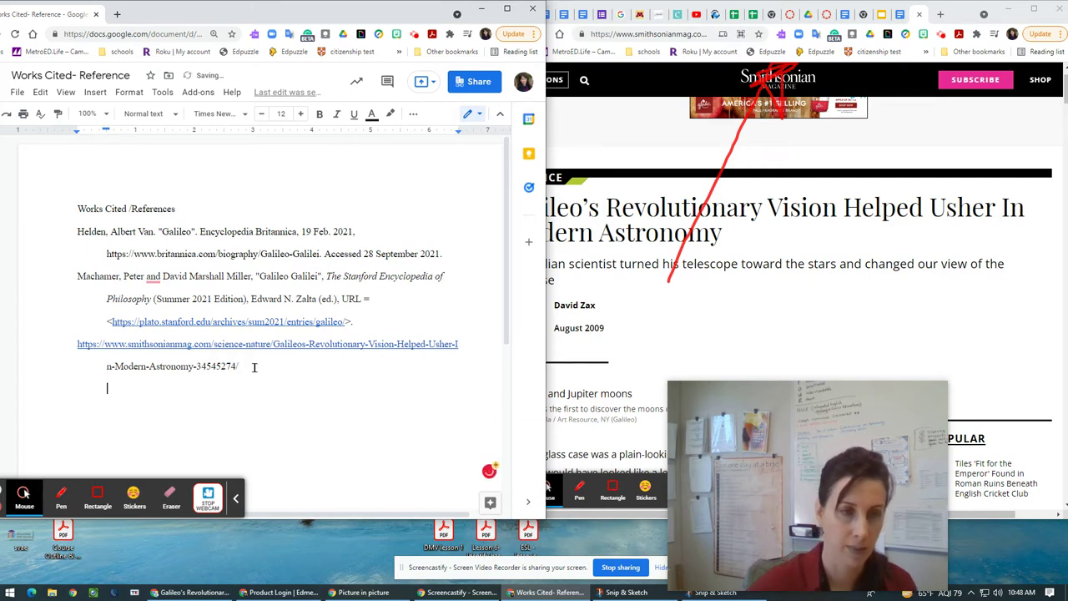
- Make both lines of the Smithsonian address one hyperlink and start a new line below it
drag(256, 366, 76, 345)
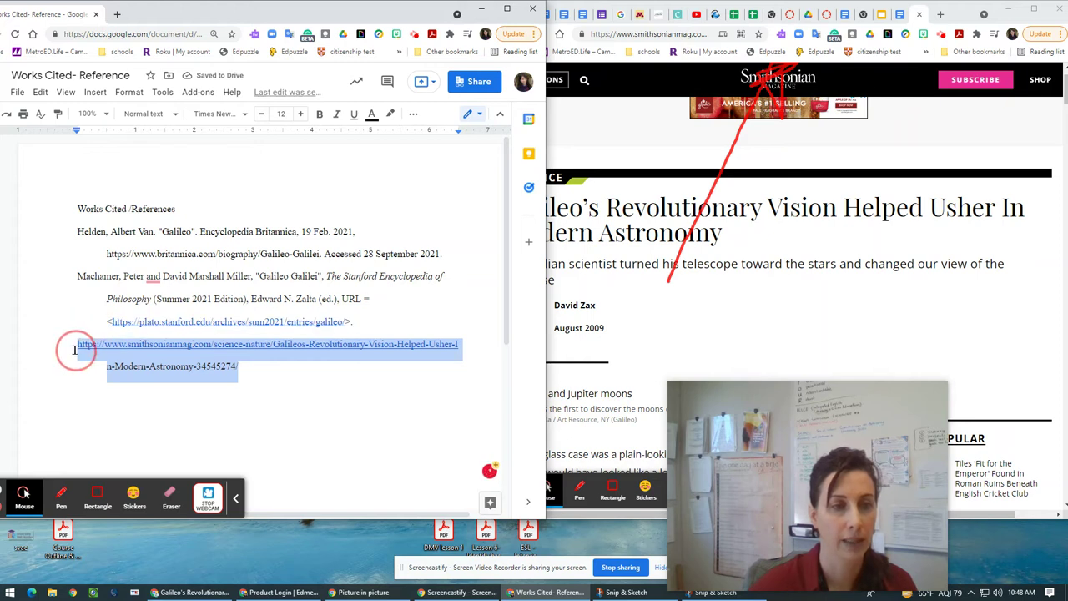
click(413, 116)
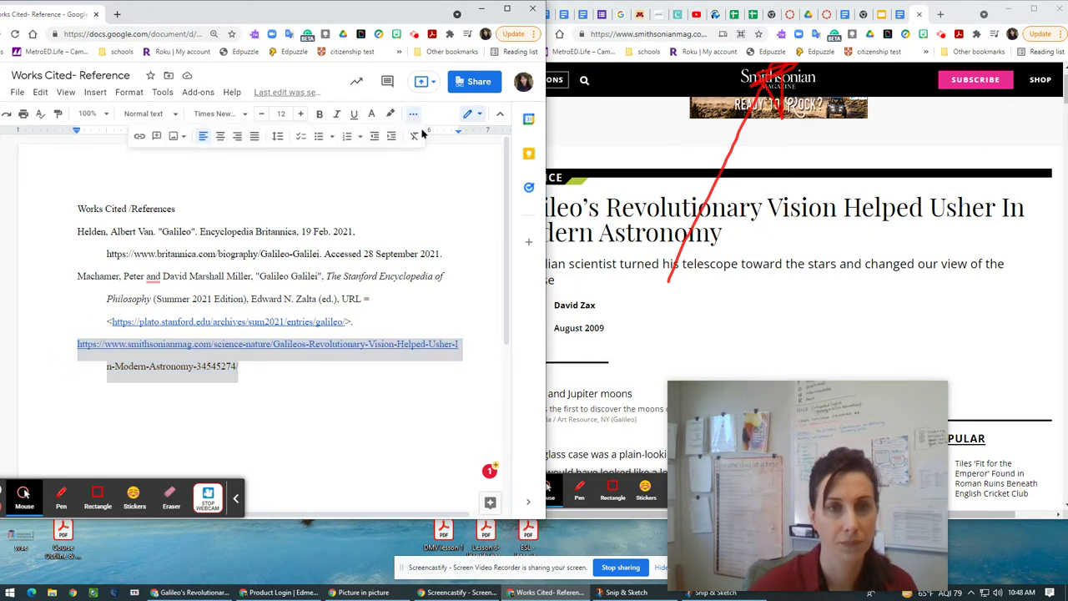
click(140, 136)
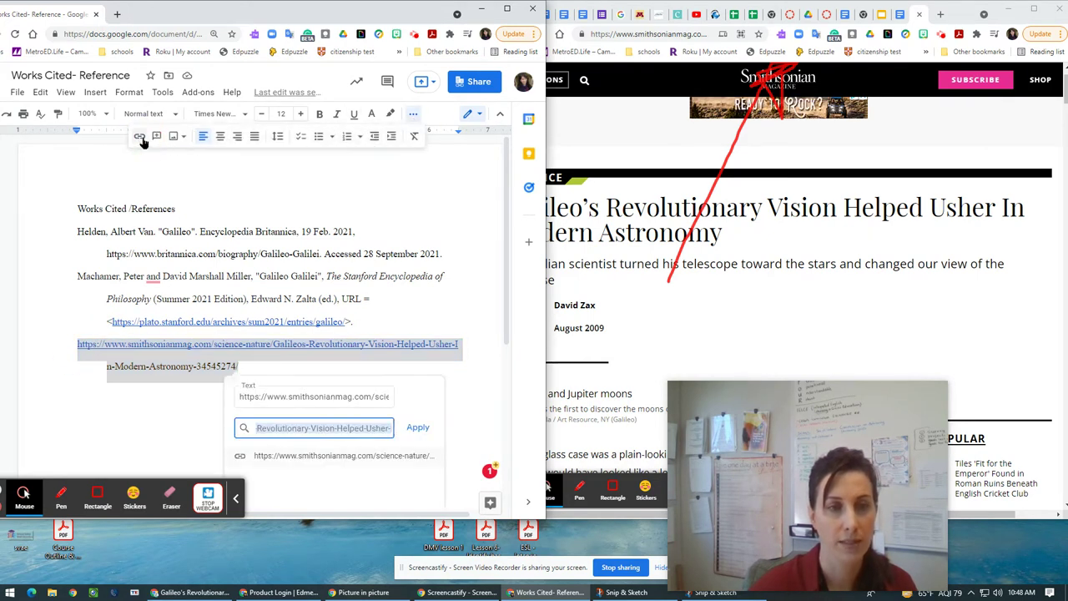
click(417, 427)
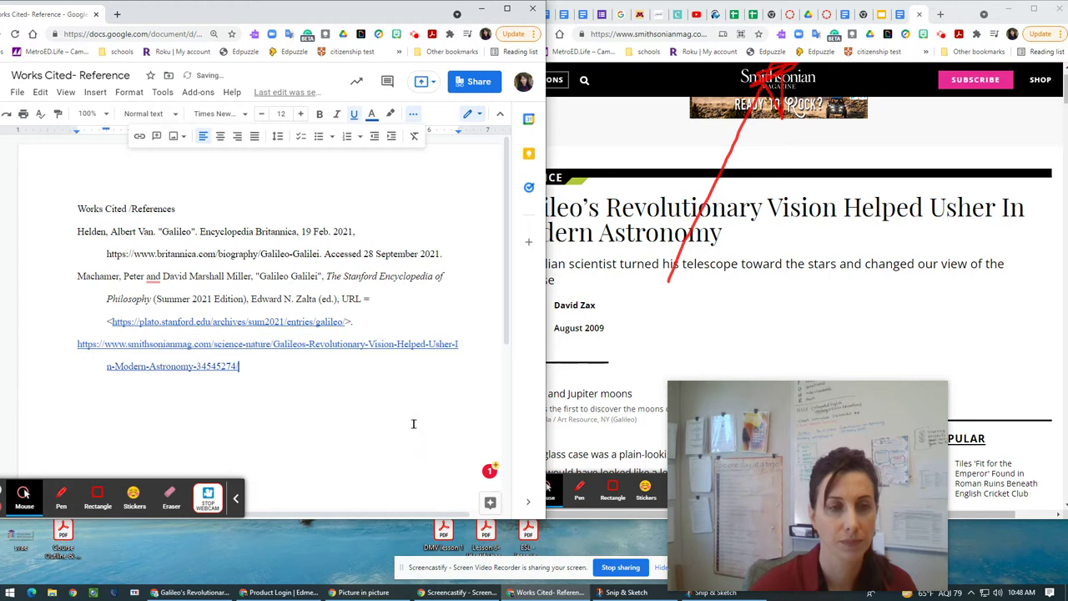
key(Return)
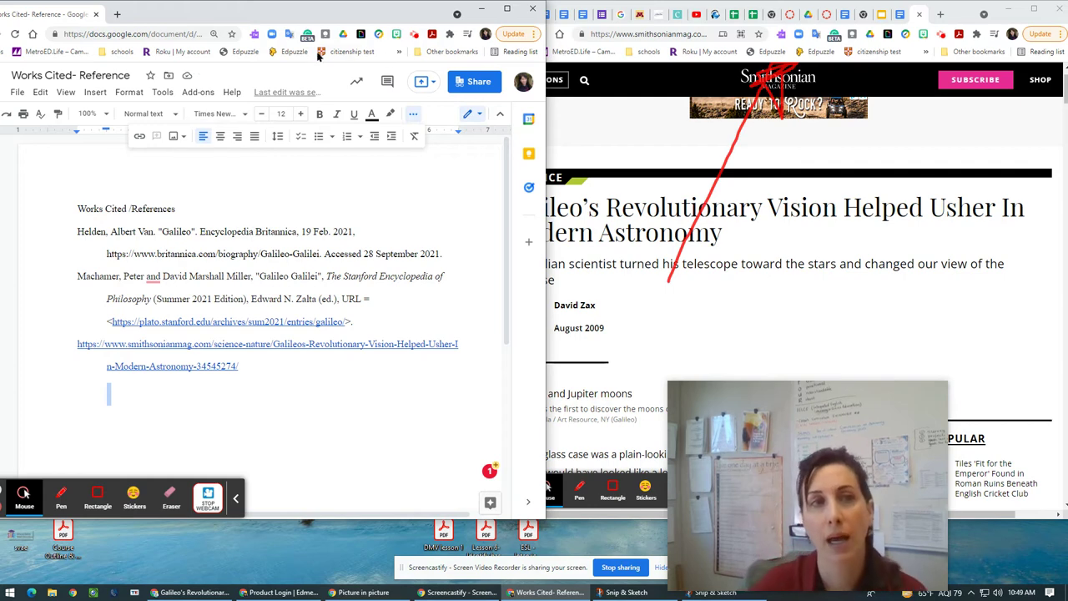
- Switch to the Outline- Capstone WS document in a maximized window, with the webcam preview moved off the outline points
click(901, 15)
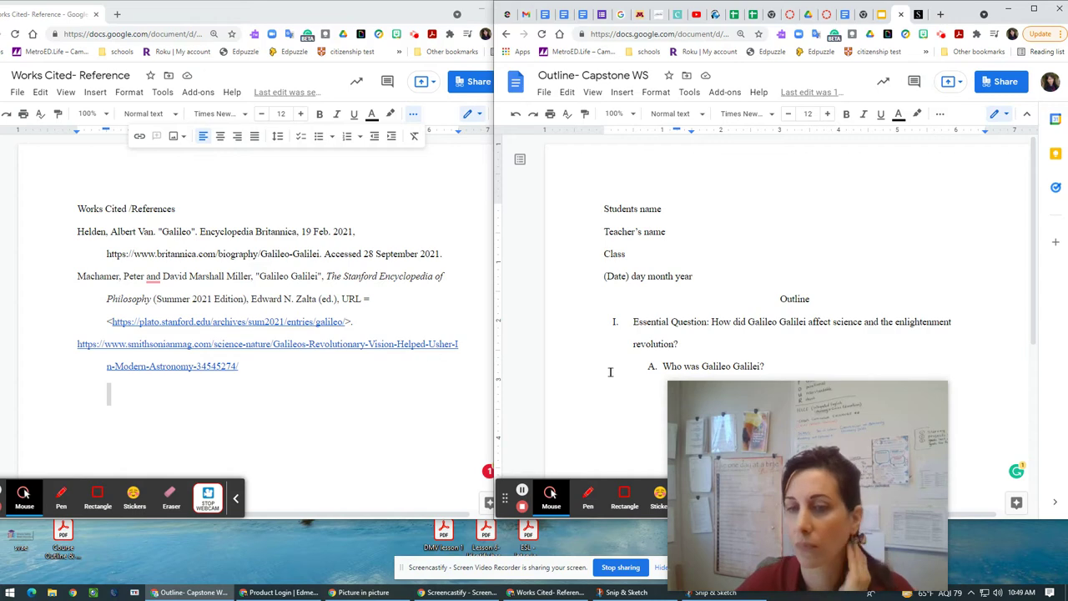
mouse_move(735, 395)
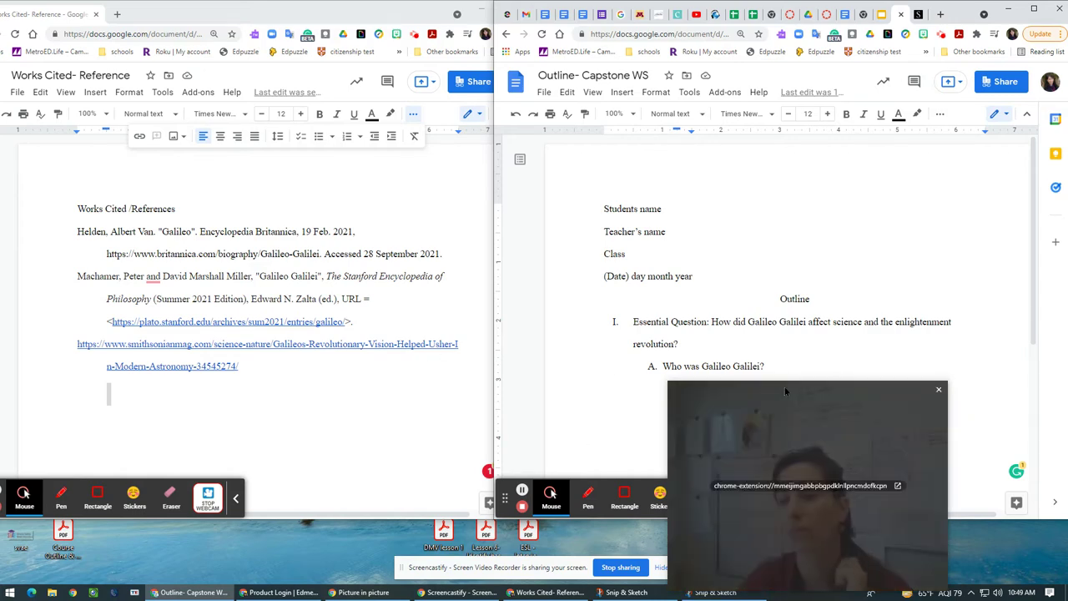
mouse_move(700, 391)
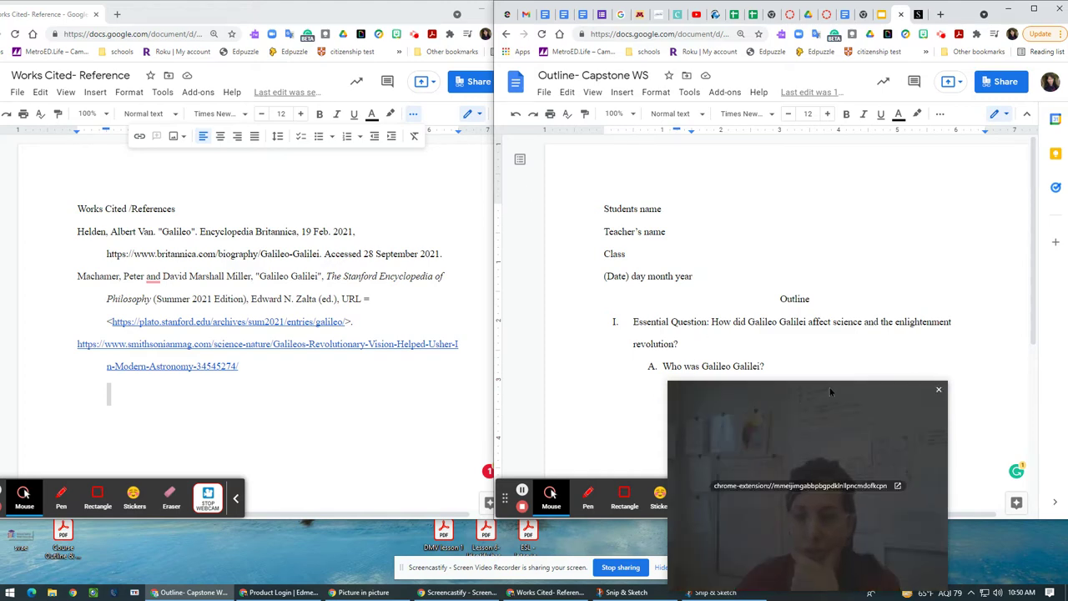
drag(830, 387, 281, 62)
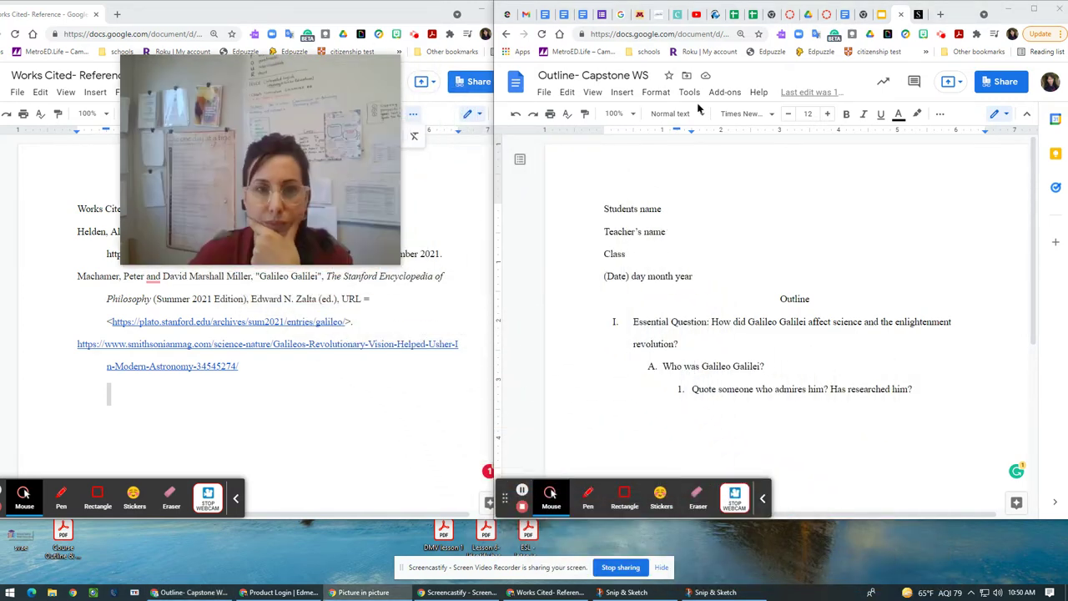
click(1033, 9)
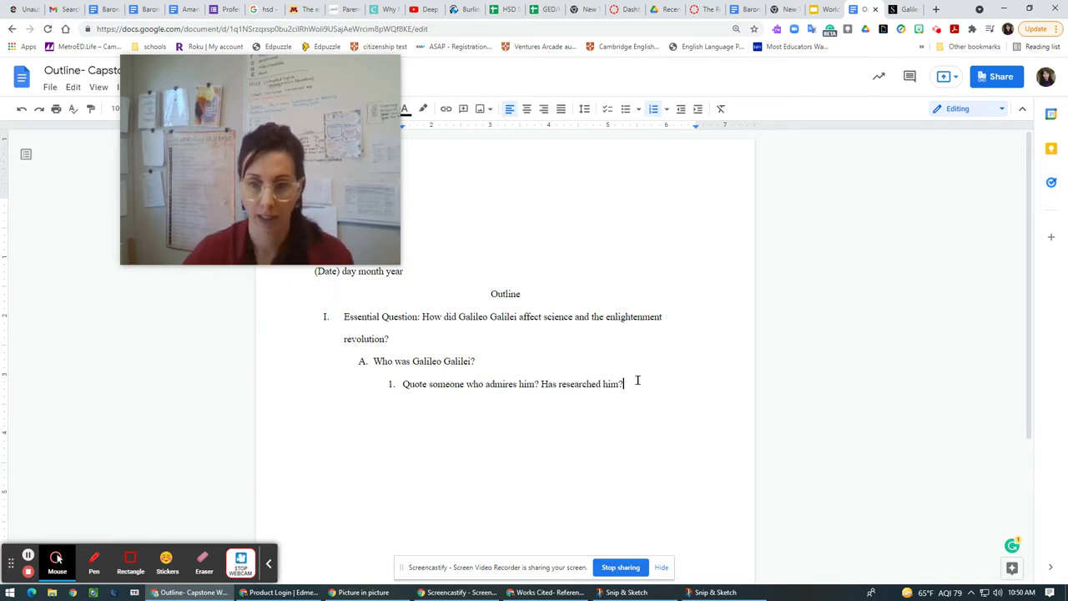
- Add a second numbered sub-point under "Who was Galileo Galilei?" reading "Basics: what is he best known for?"
key(Return)
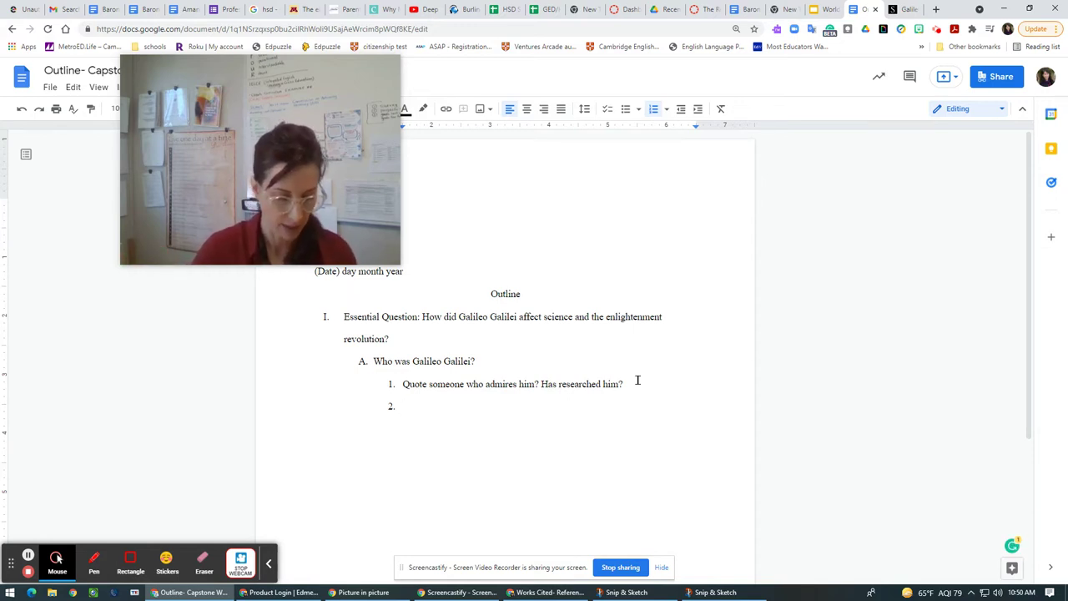
text(Basics:)
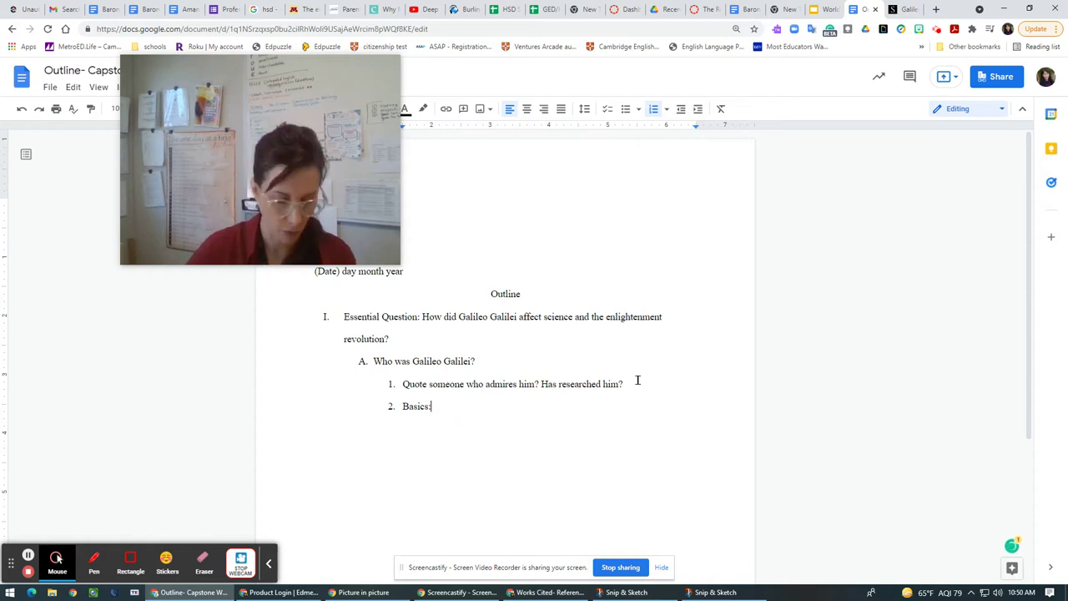
text(what is he)
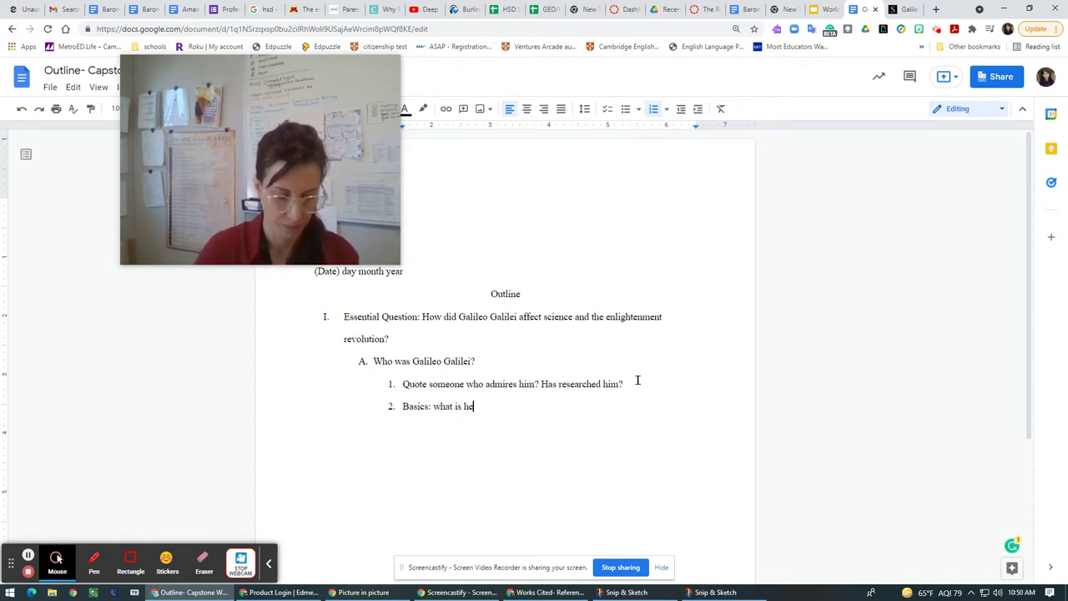
text( best known for?)
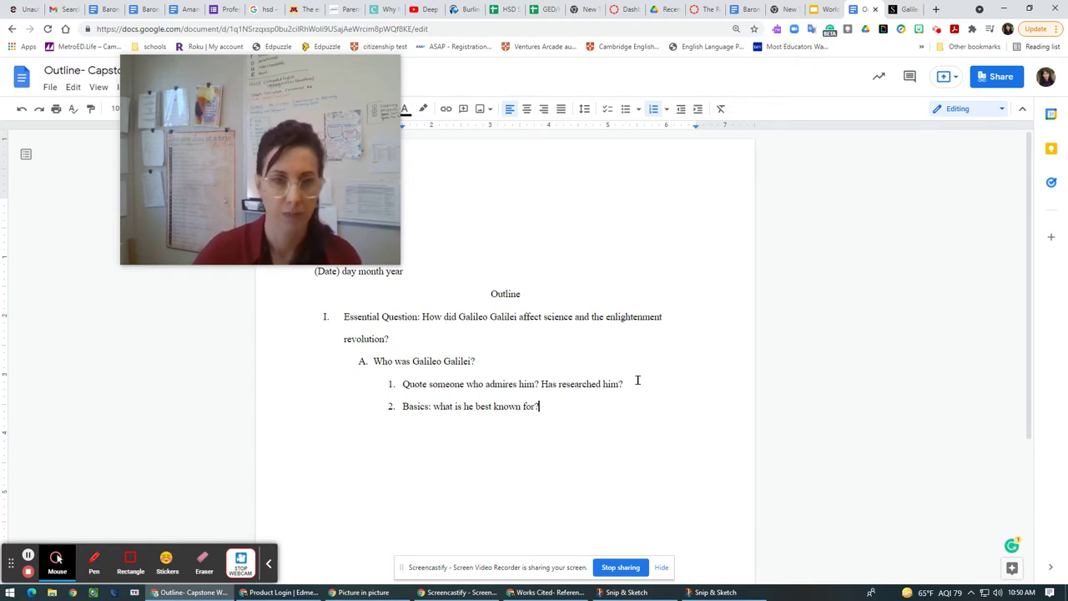
- Leave the numbered list after the second sub-point, add a line labelled "B." and indent it one tab stop further
key(Return)
key(BackSpace)
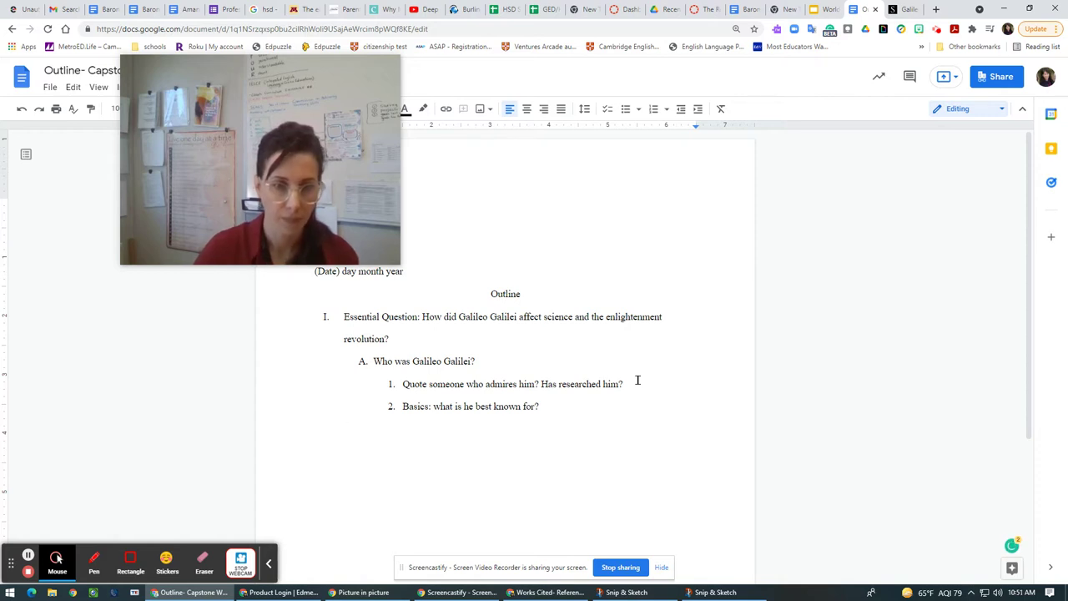
text(B)
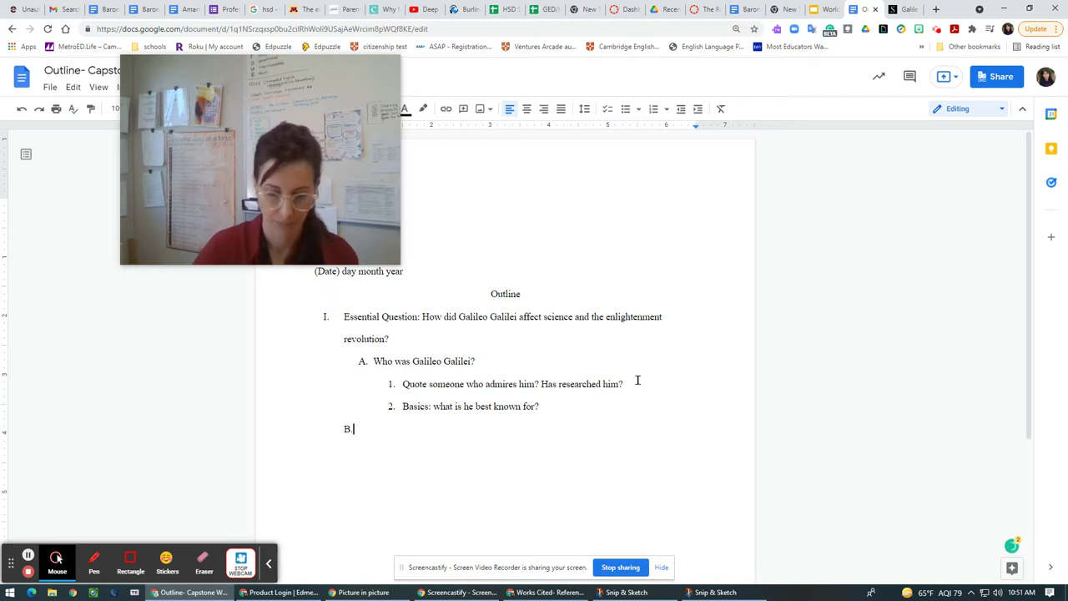
text(.)
key(Return)
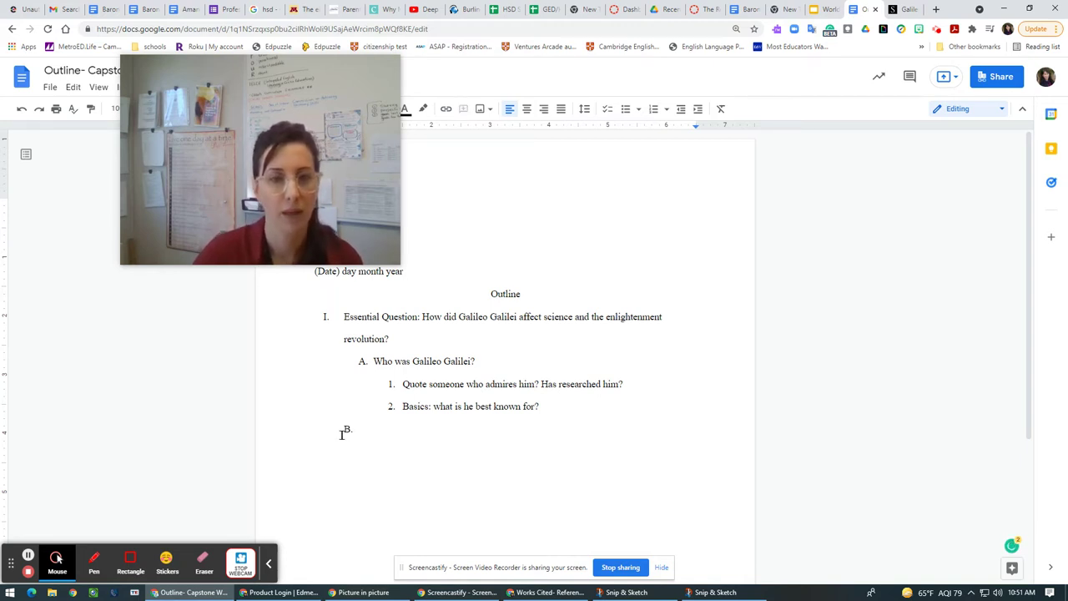
key(BackSpace)
click(345, 429)
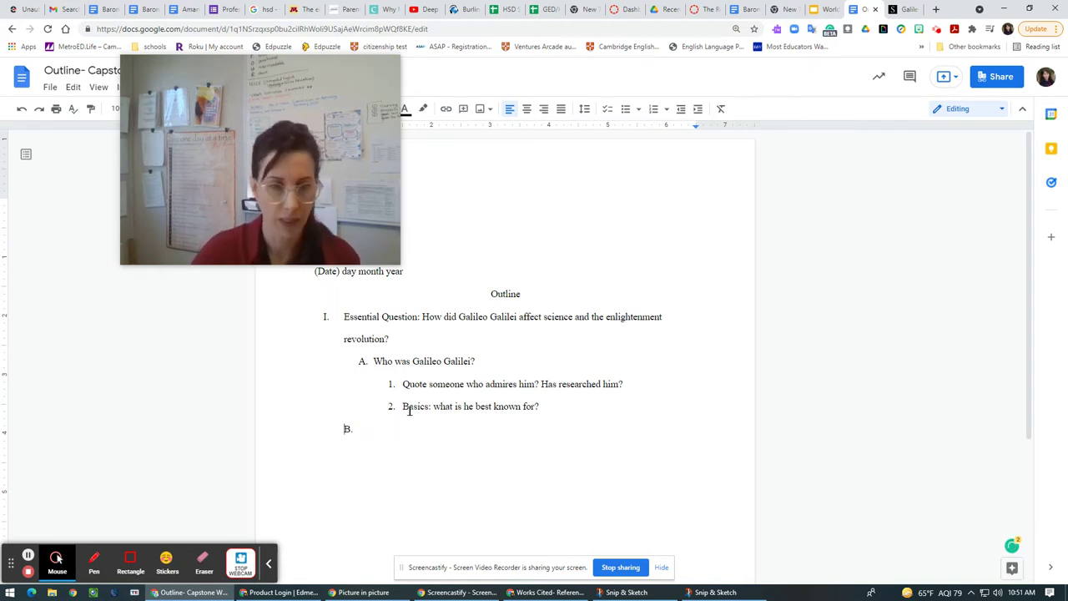
key(Tab)
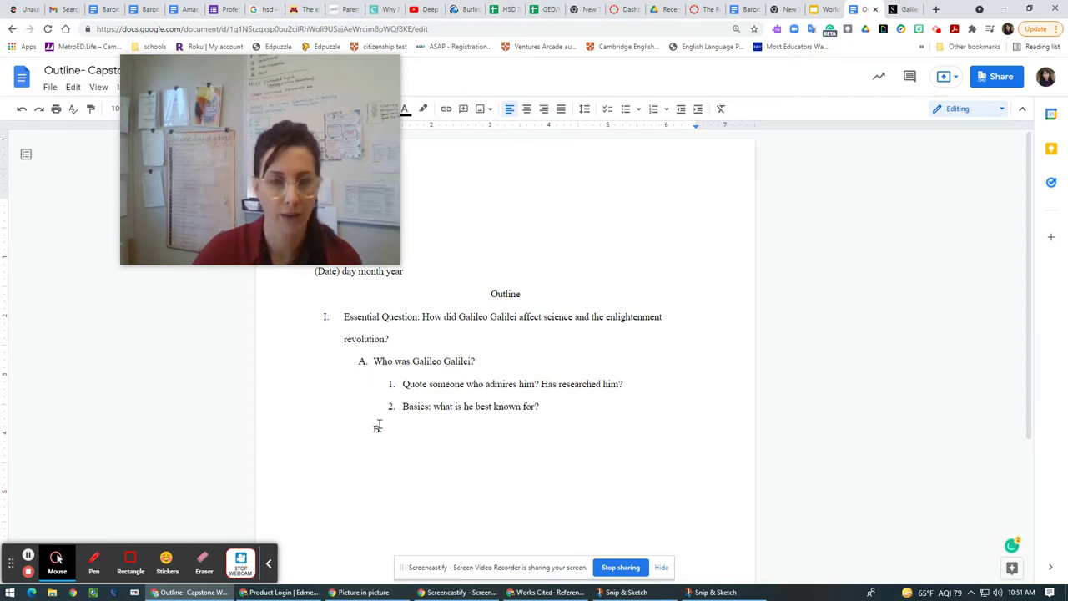
click(393, 440)
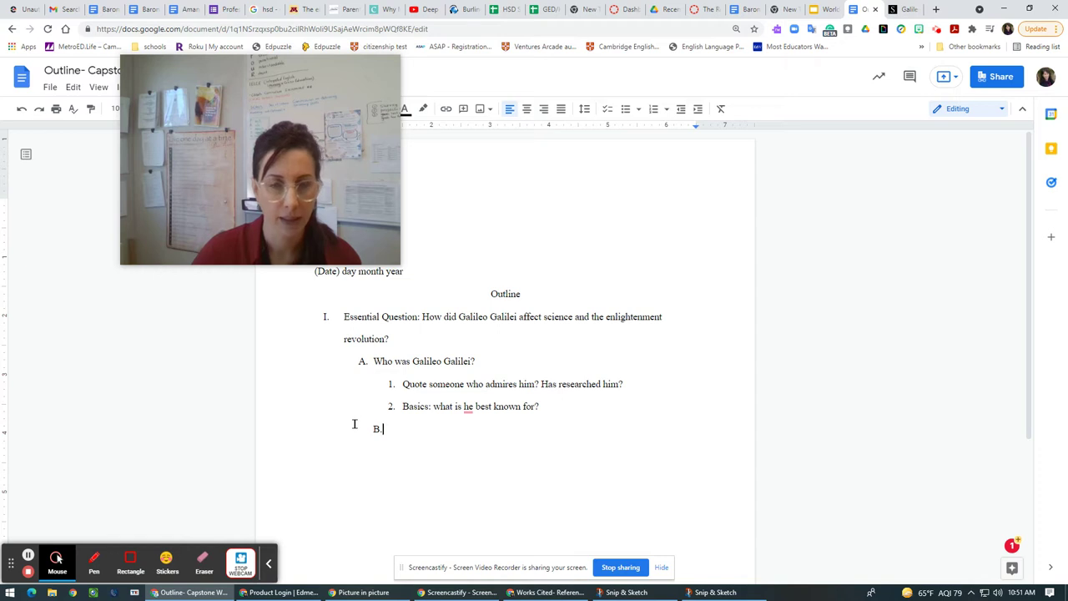
- Realign the "B." label roughly under the "A." label, keeping it out of the automatic numbering
key(BackSpace)
key(BackSpace)
key(BackSpace)
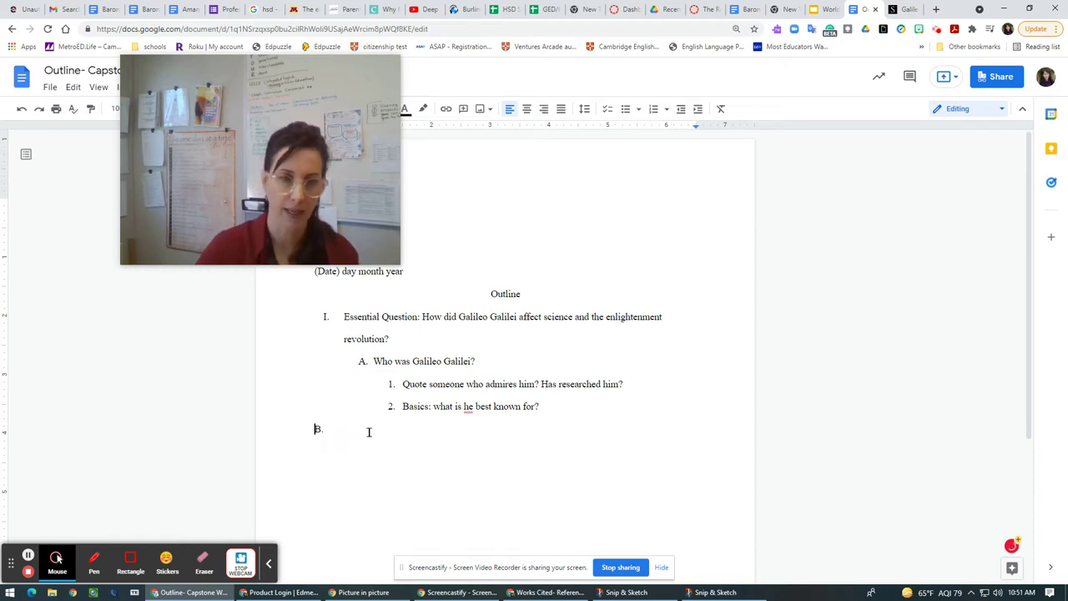
key(Return)
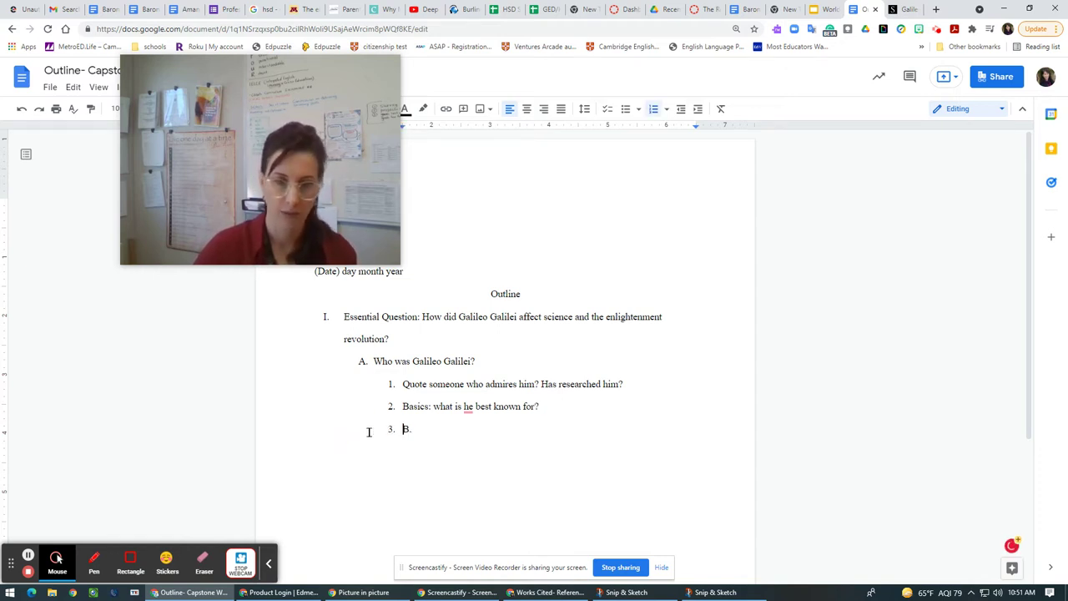
key(BackSpace)
key(BackSpace)
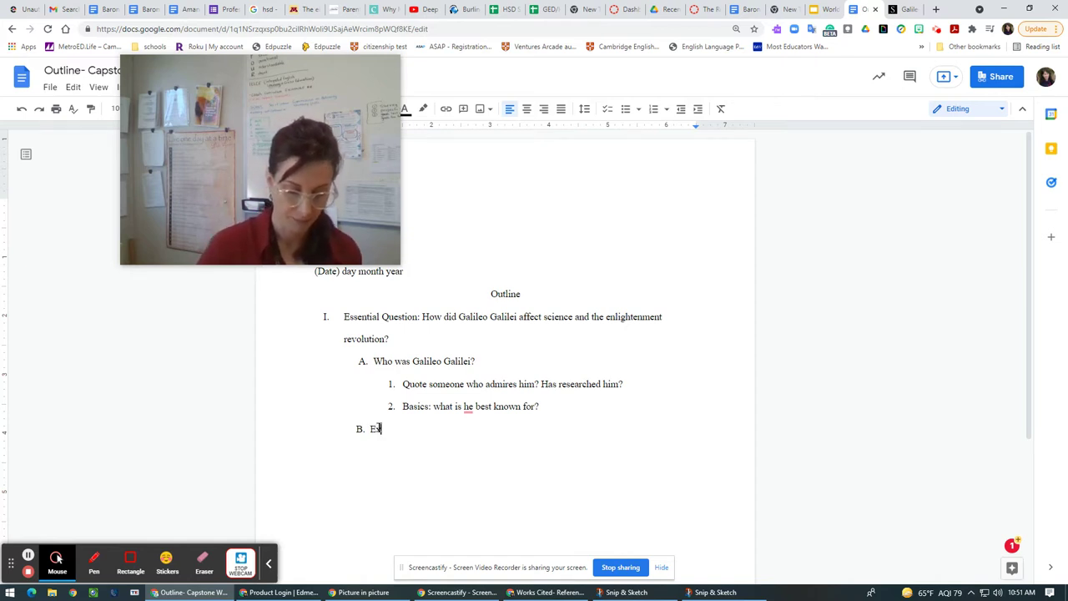
- Complete point B as "Explain what his major inventions were." and start a new line below it
text(wh)
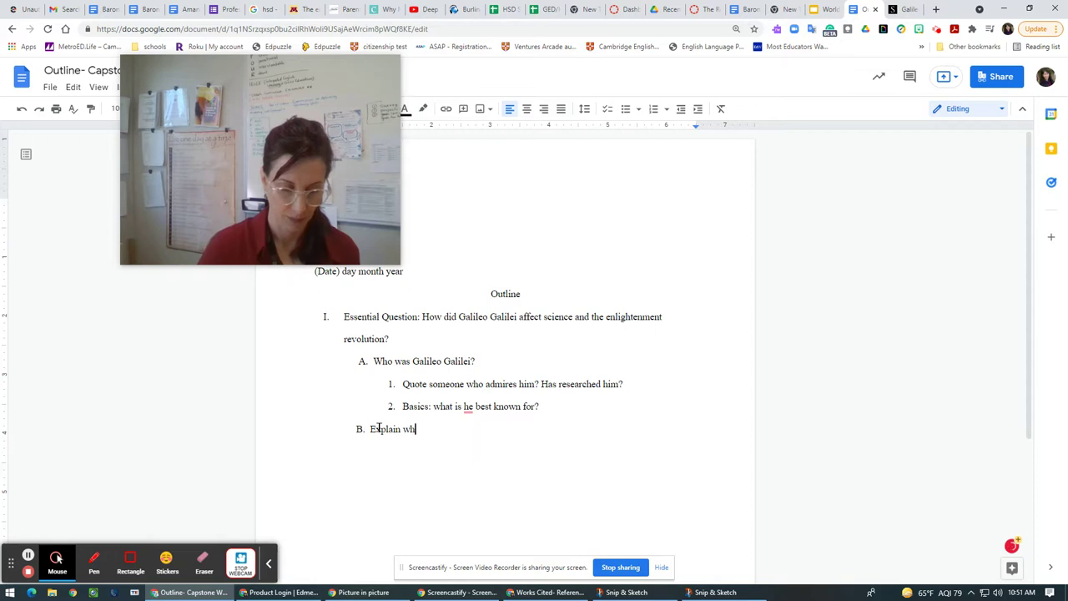
text(at his major )
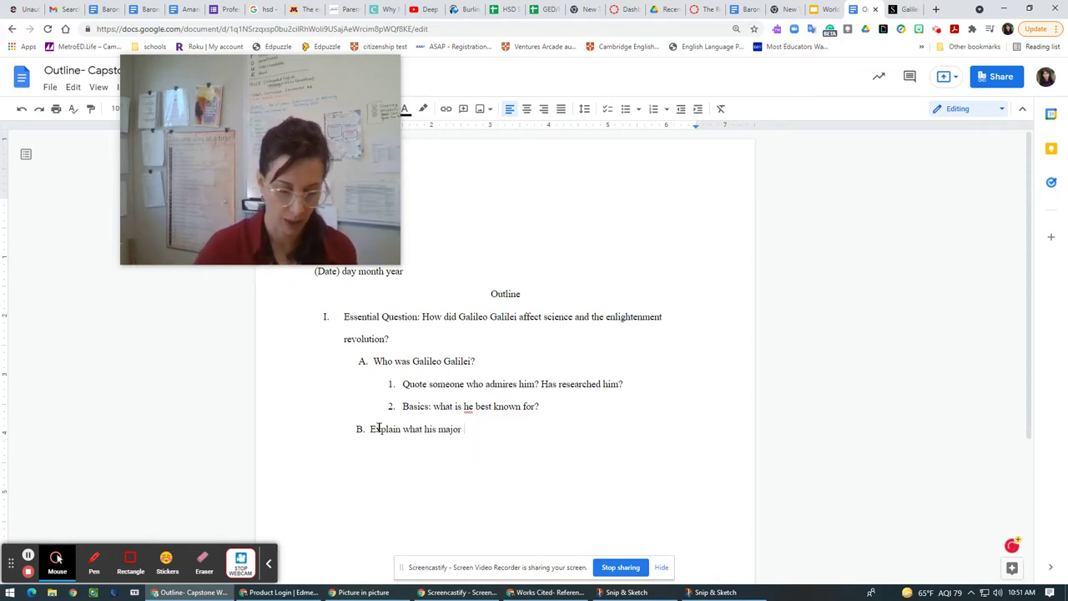
text(inventions?)
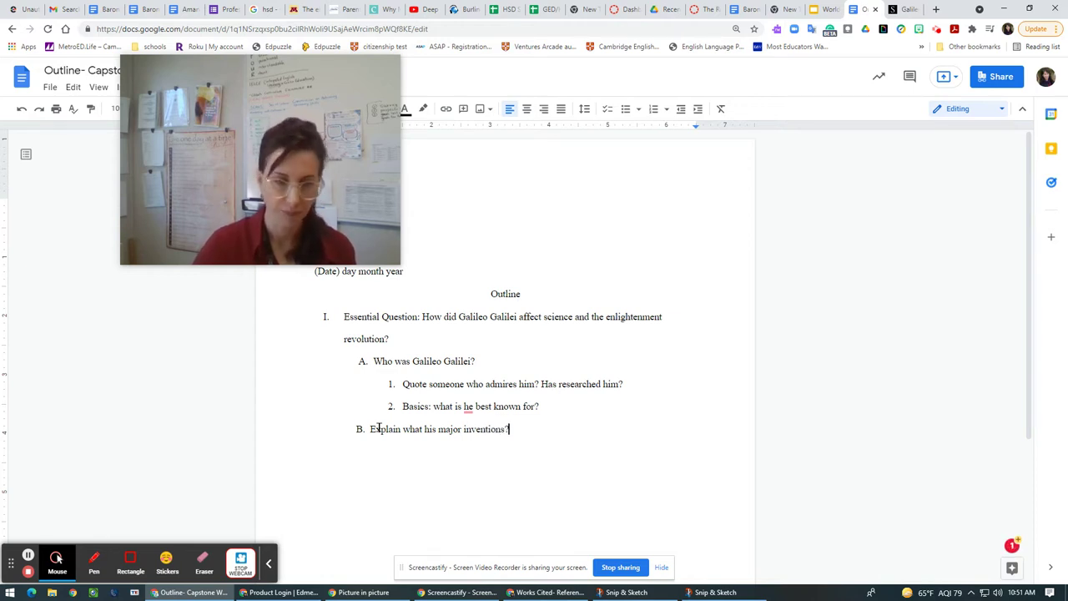
key(Return)
key(Return)
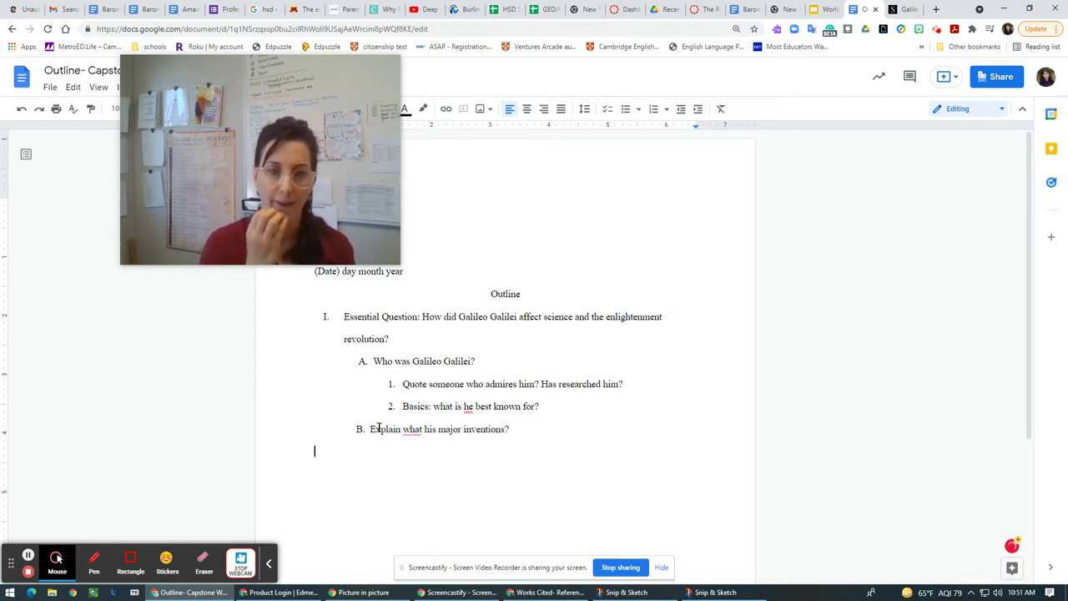
click(521, 429)
text(were.)
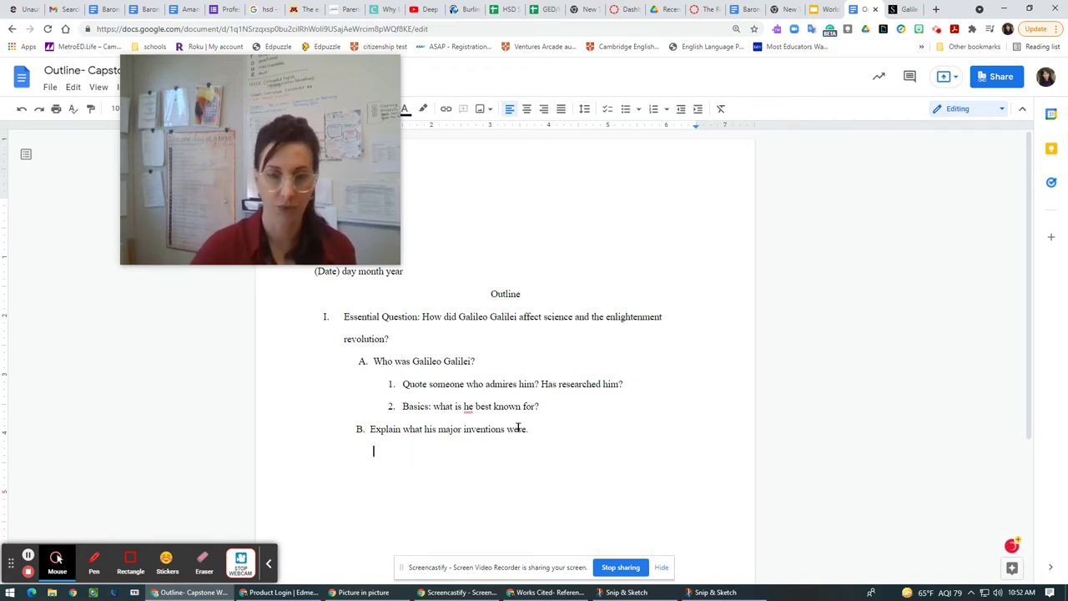
- Try to start a numbered sub-point indented under point B
text(1.)
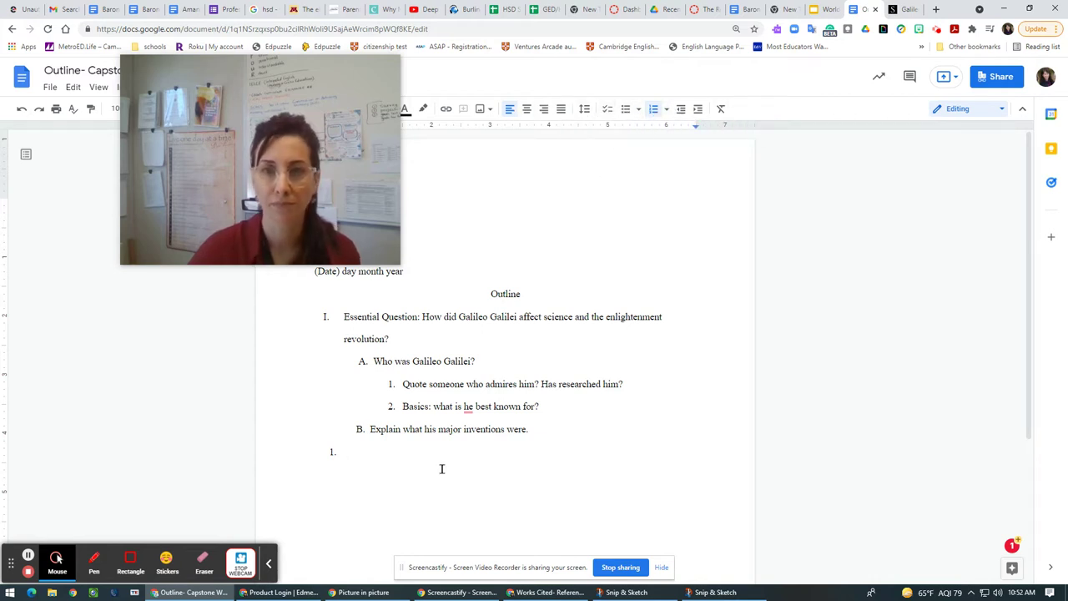
click(324, 456)
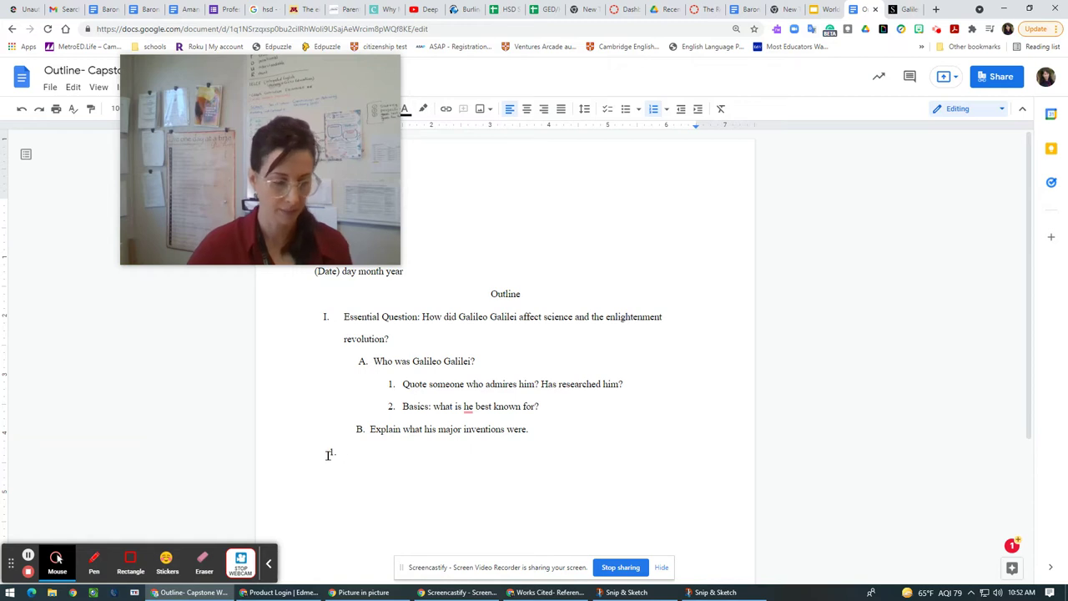
click(532, 428)
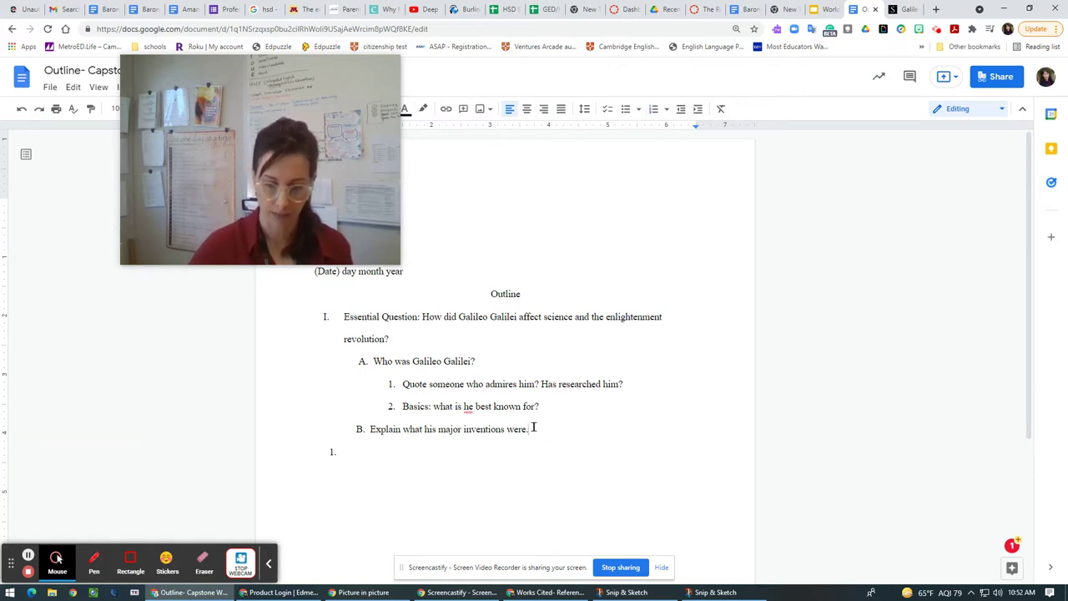
key(Return)
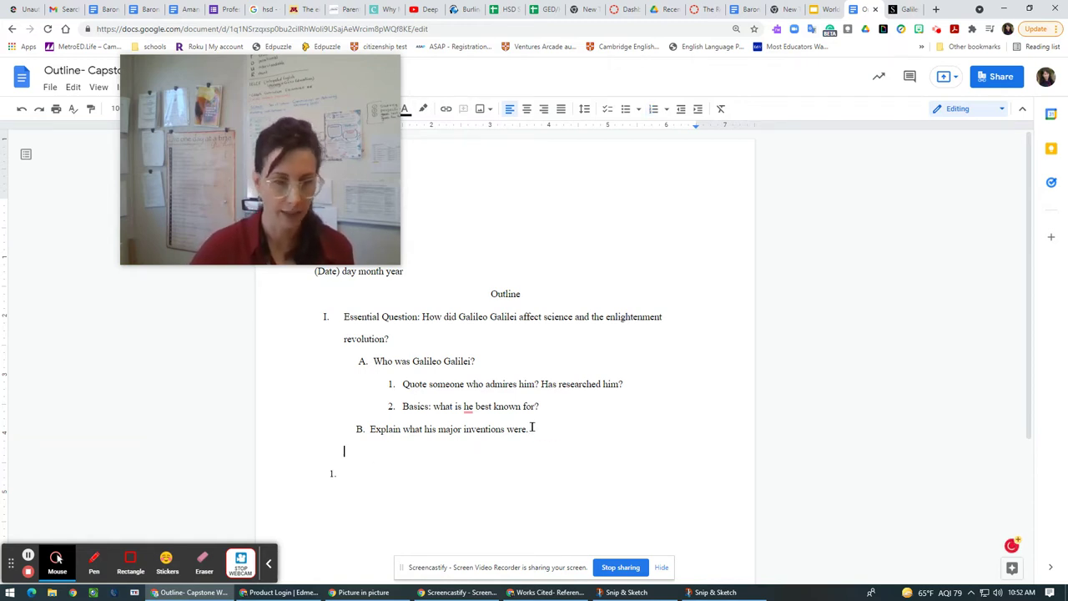
key(Tab)
key(Tab)
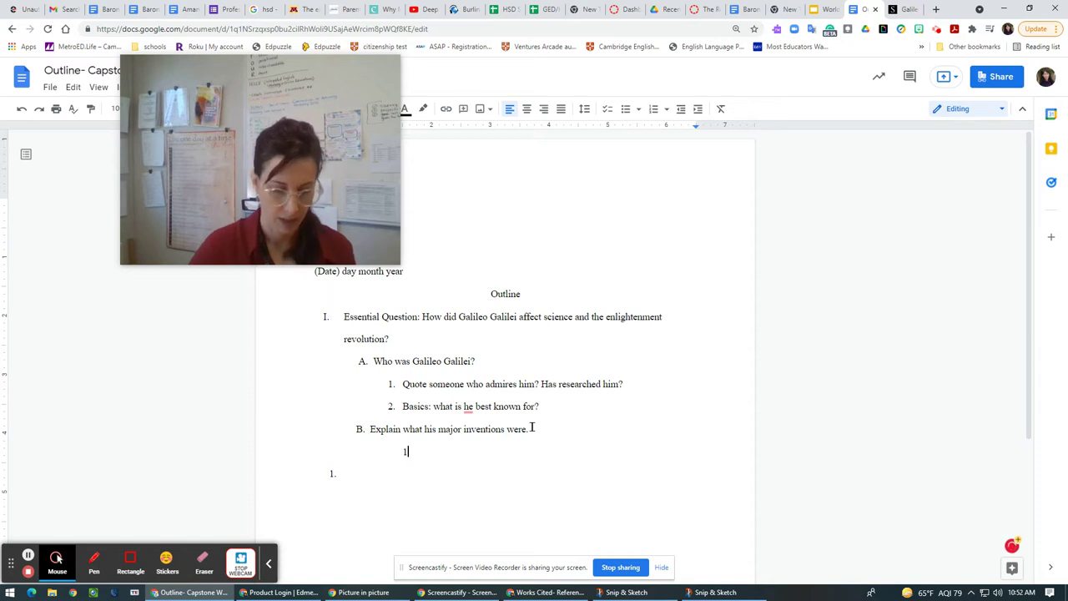
key(ctrl+shift+7)
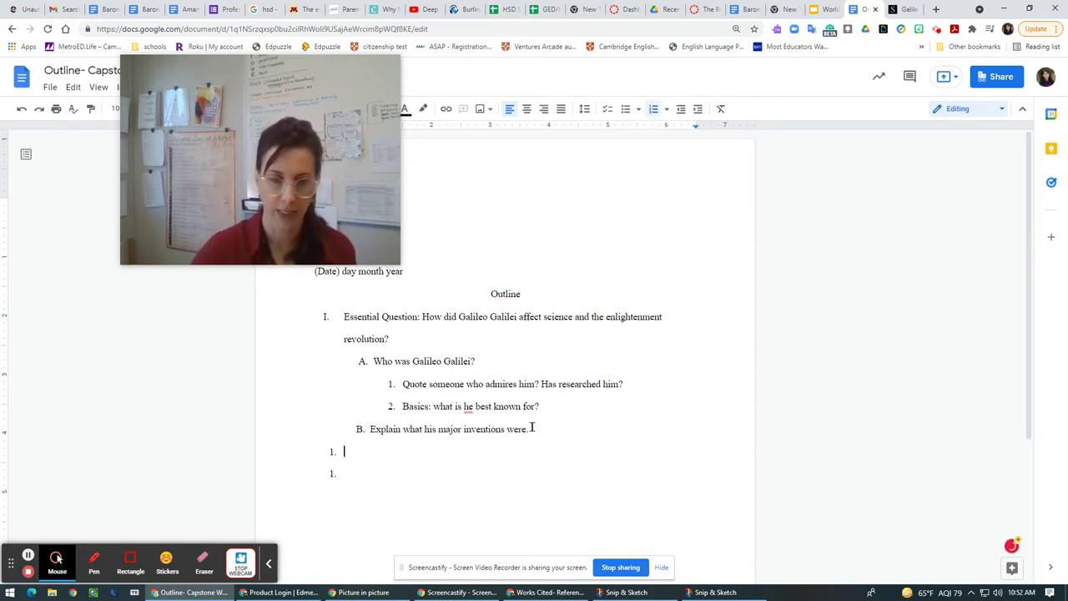
- Remove the two misplaced list numbers below point B
click(322, 453)
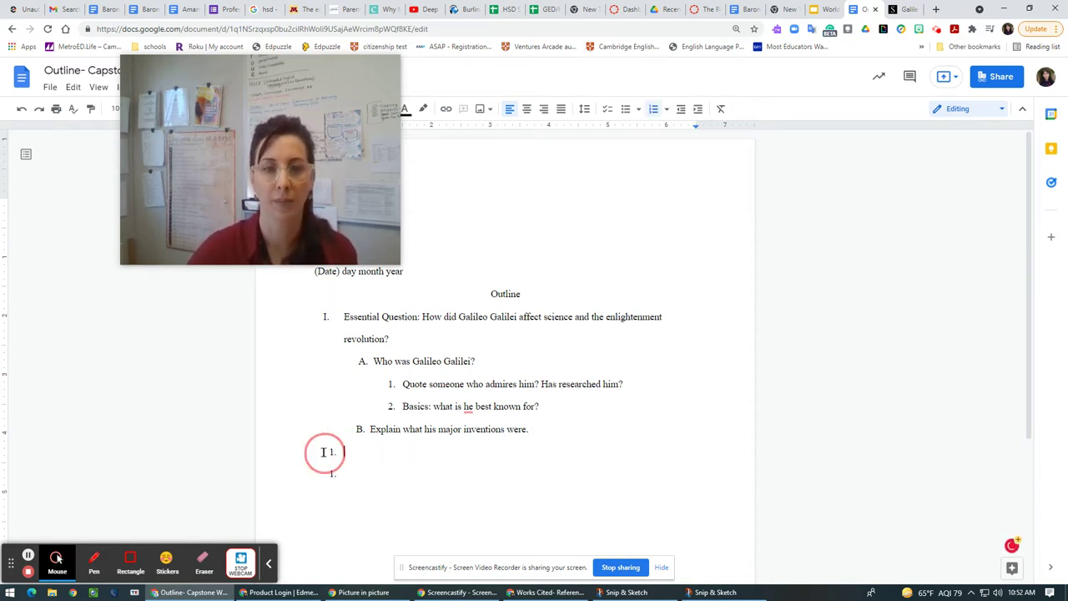
key(BackSpace)
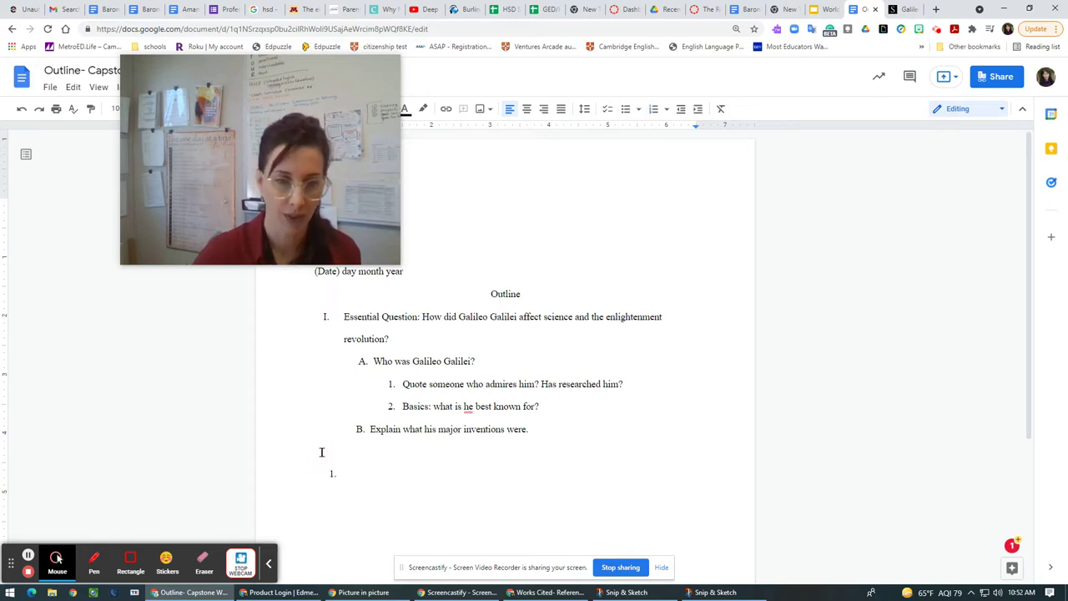
click(324, 472)
key(BackSpace)
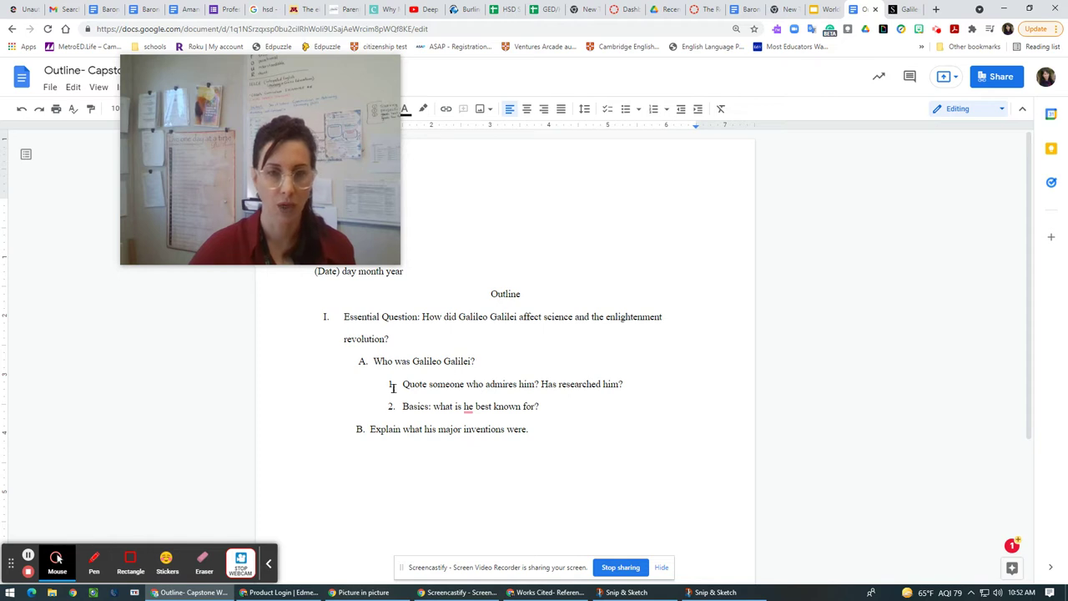
- Start a numbered list below point B with the item "Invention #1 and it's inventions" and open the next item
click(398, 451)
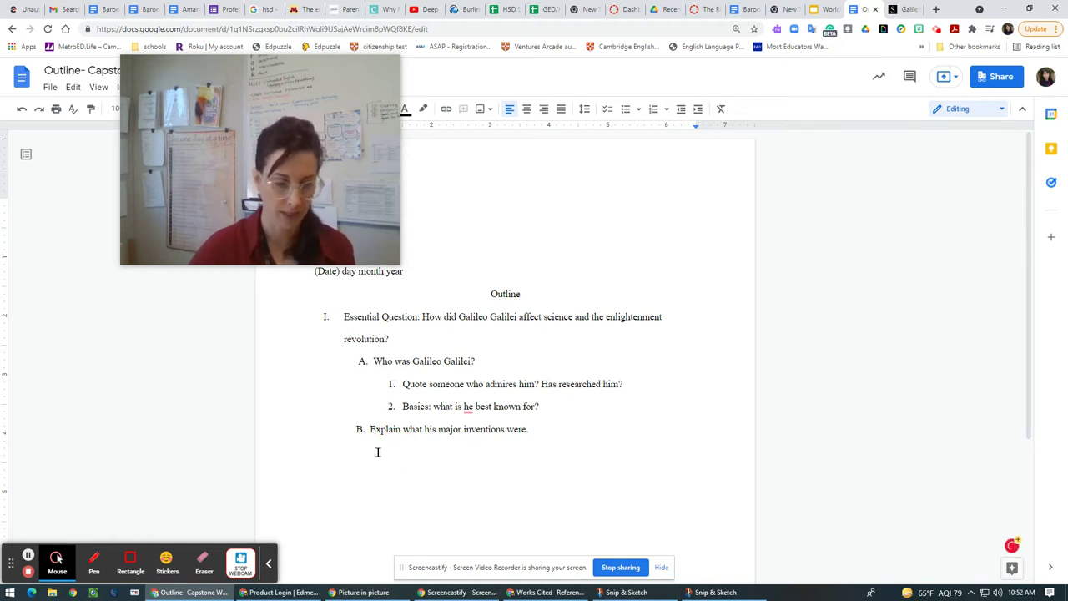
key(ctrl+shift+7)
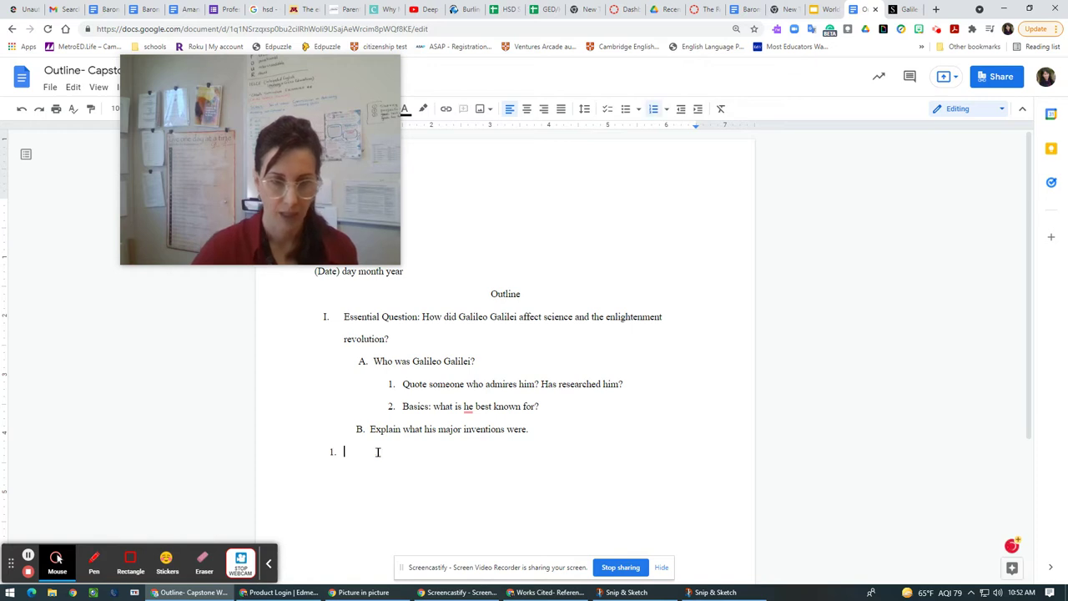
text(I)
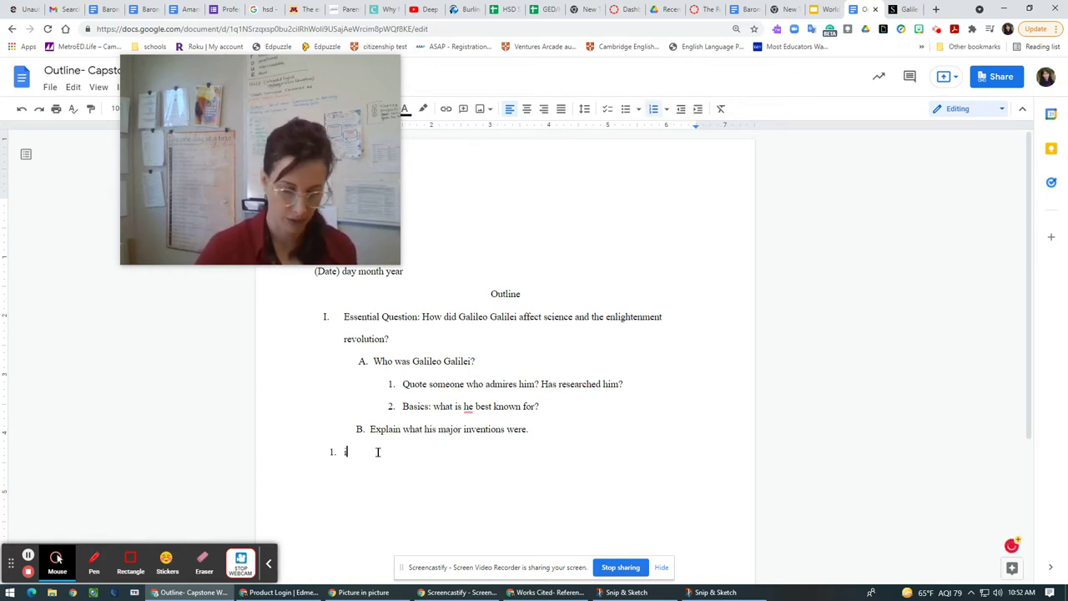
text(nvention )
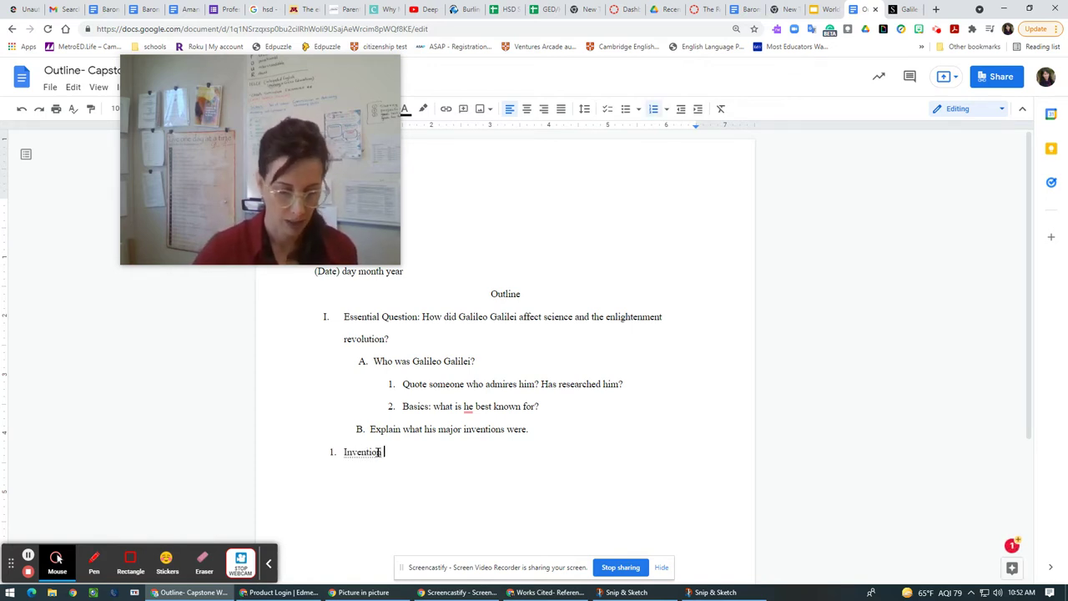
text(#1)
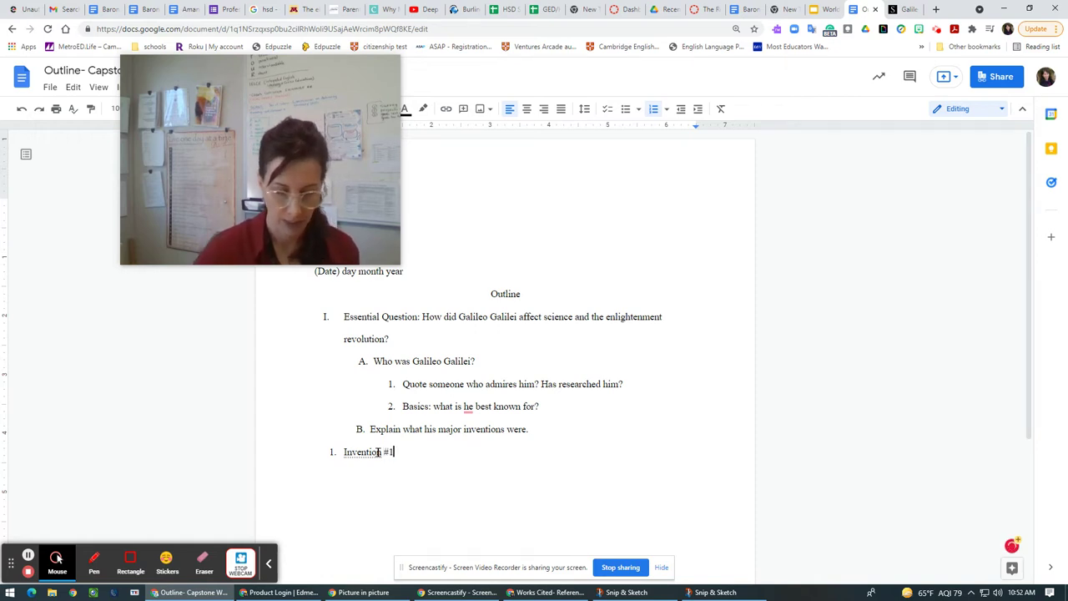
text( and)
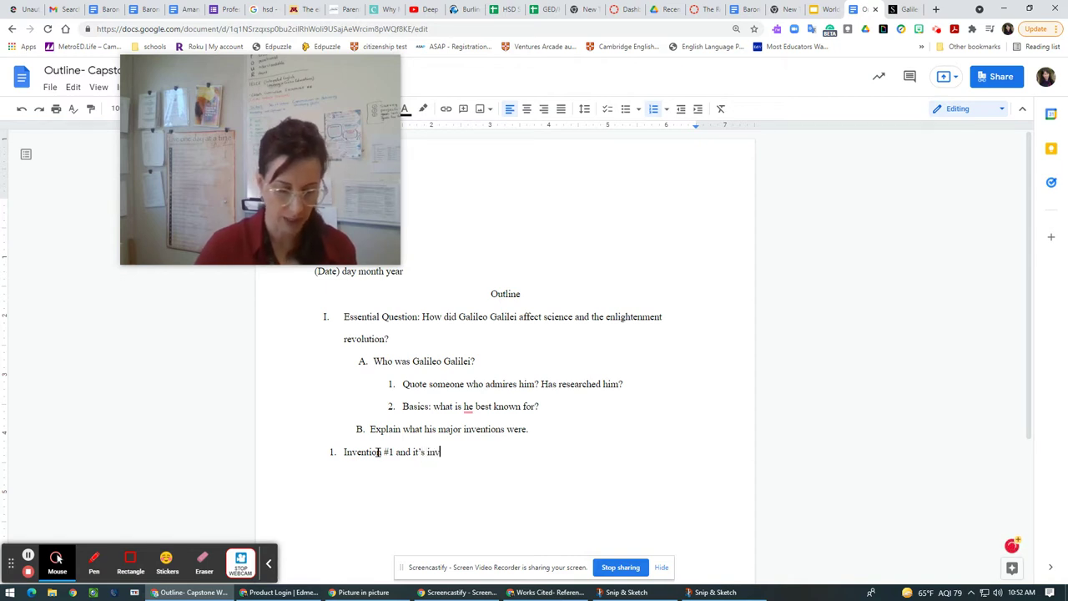
text(it's inventions)
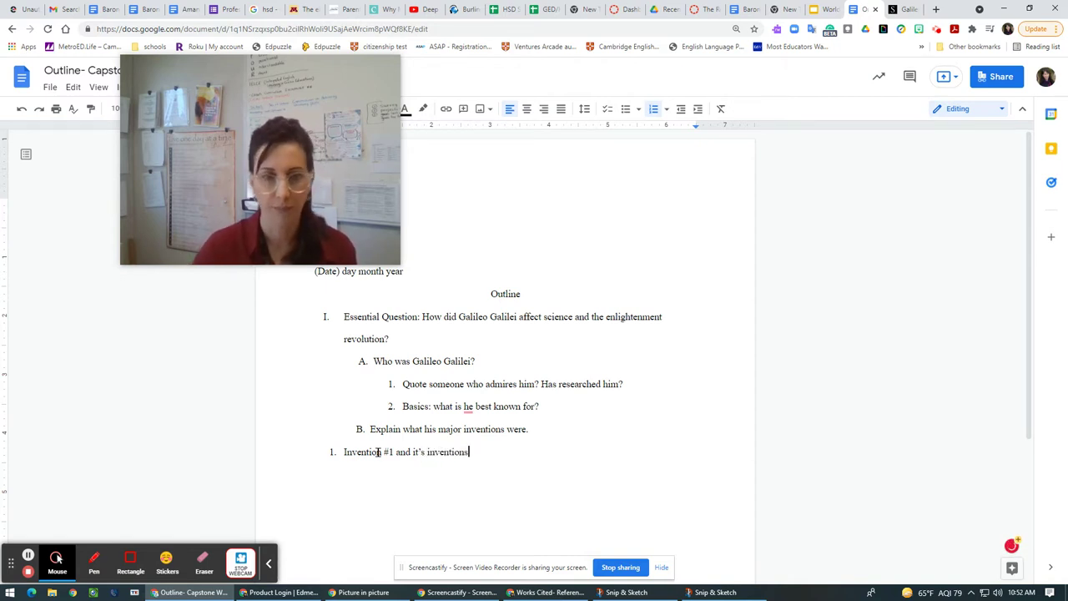
key(Return)
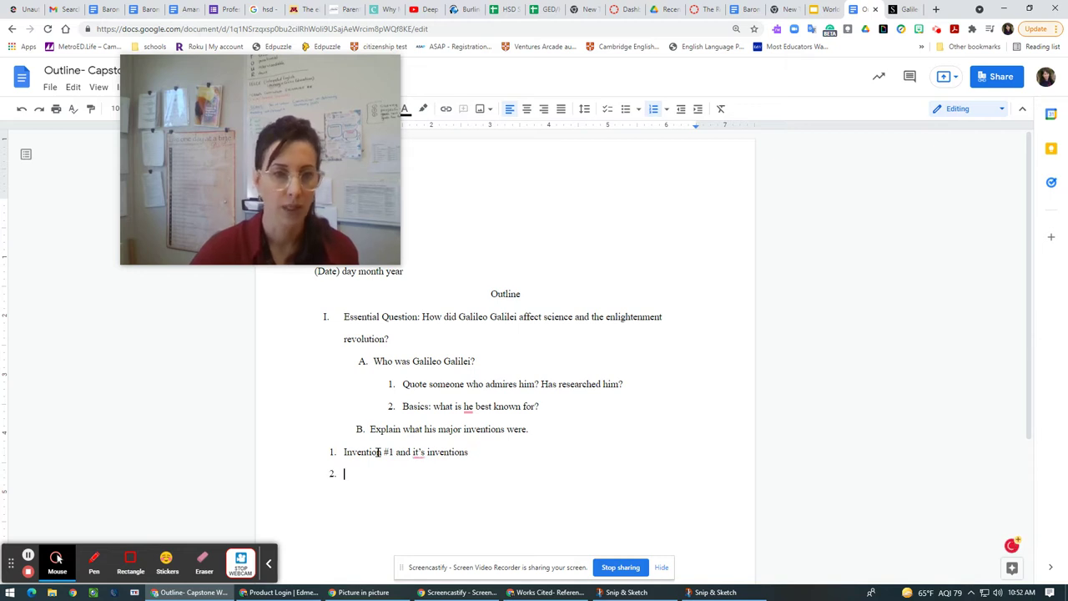
- Enter "INvention #2 aND iT'S IMPORTANCE" as the second numbered item below point B
click(328, 452)
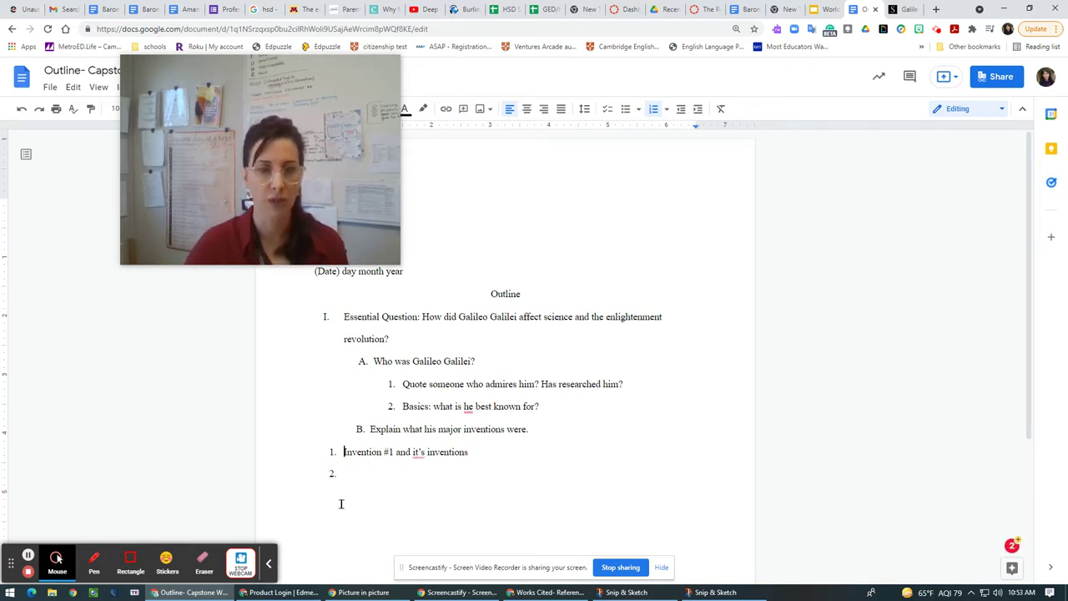
click(359, 474)
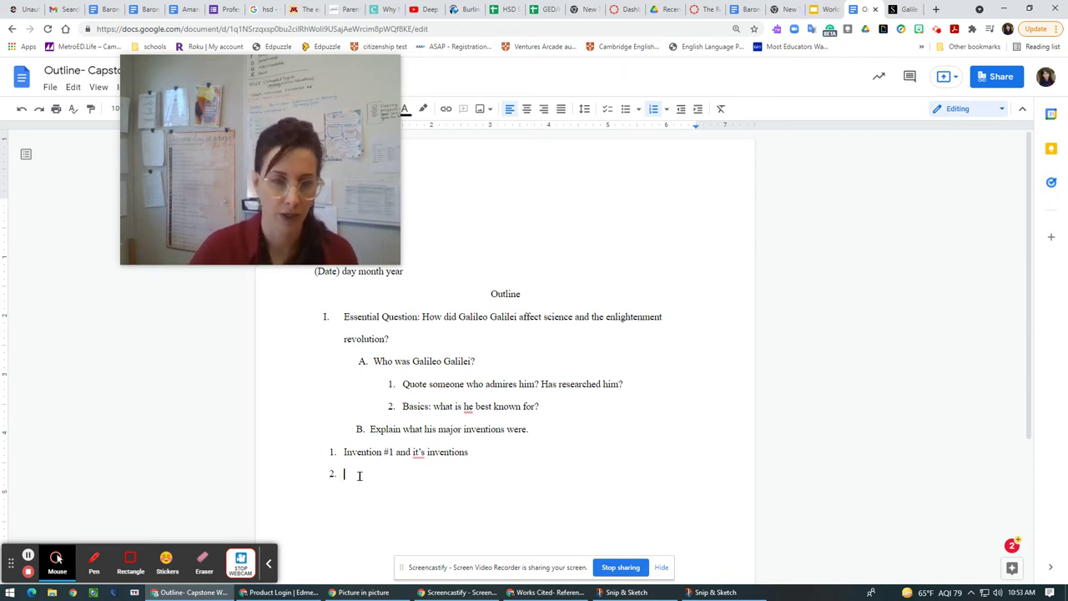
text(INvention)
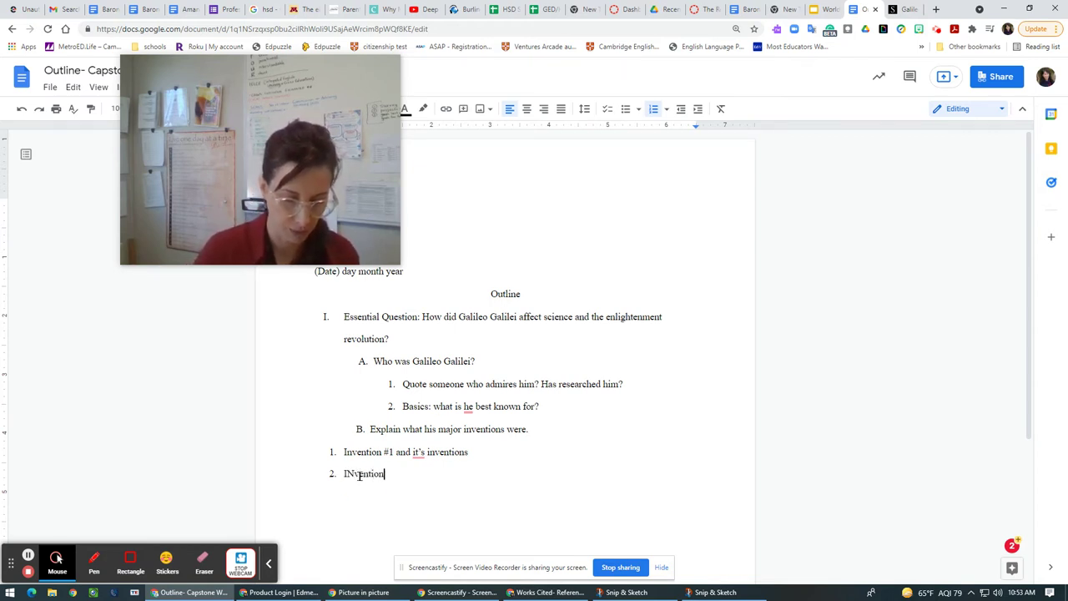
text( #2 aND )
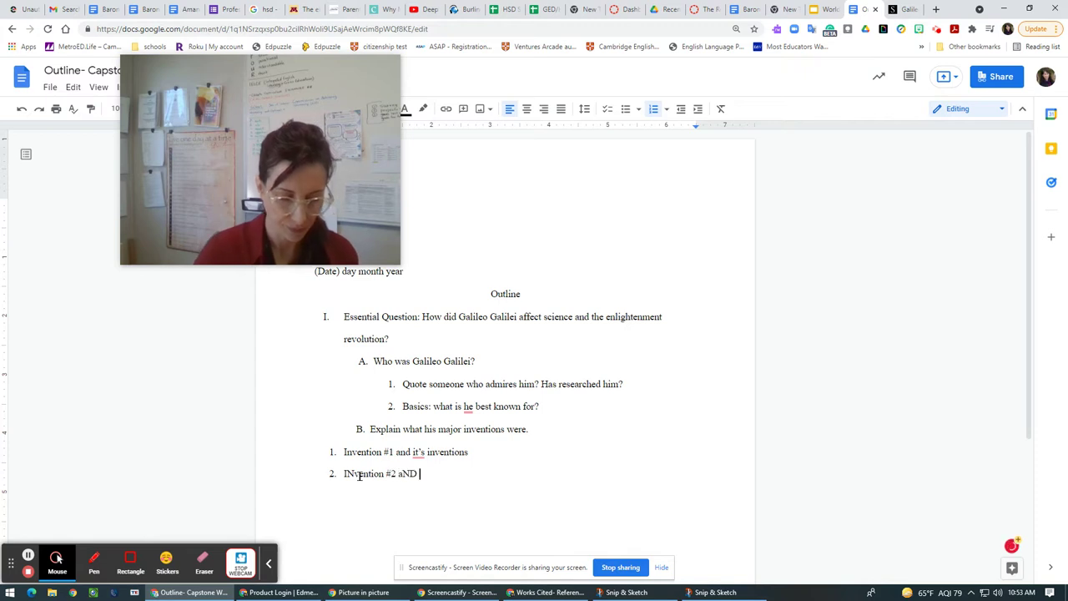
text(iT'S IMPORTANCE)
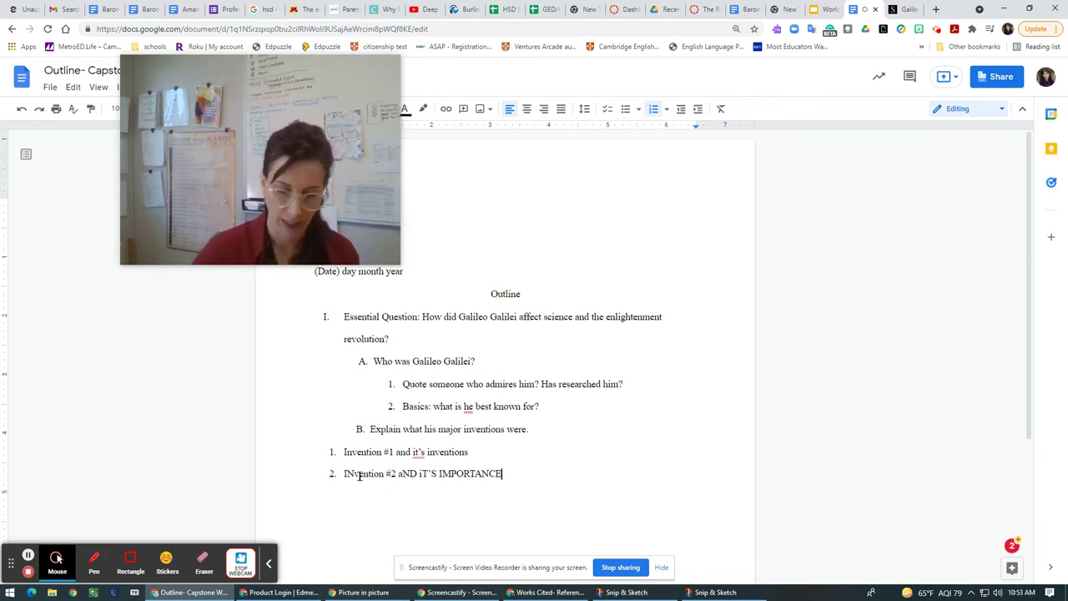
- Delete the wrongly capitalised ending of the second numbered item, back to "INvention #2 a"
key(BackSpace)
key(BackSpace)
key(BackSpace)
key(BackSpace)
key(BackSpace)
key(BackSpace)
key(BackSpace)
key(BackSpace)
key(BackSpace)
key(BackSpace)
key(BackSpace)
key(BackSpace)
key(BackSpace)
key(BackSpace)
key(BackSpace)
key(BackSpace)
key(BackSpace)
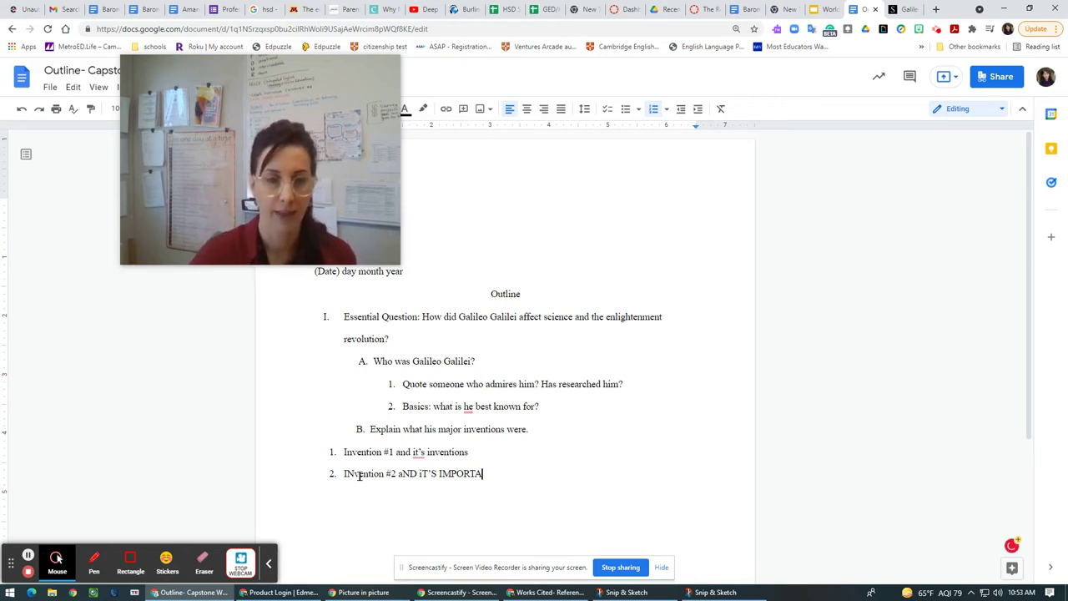
key(BackSpace)
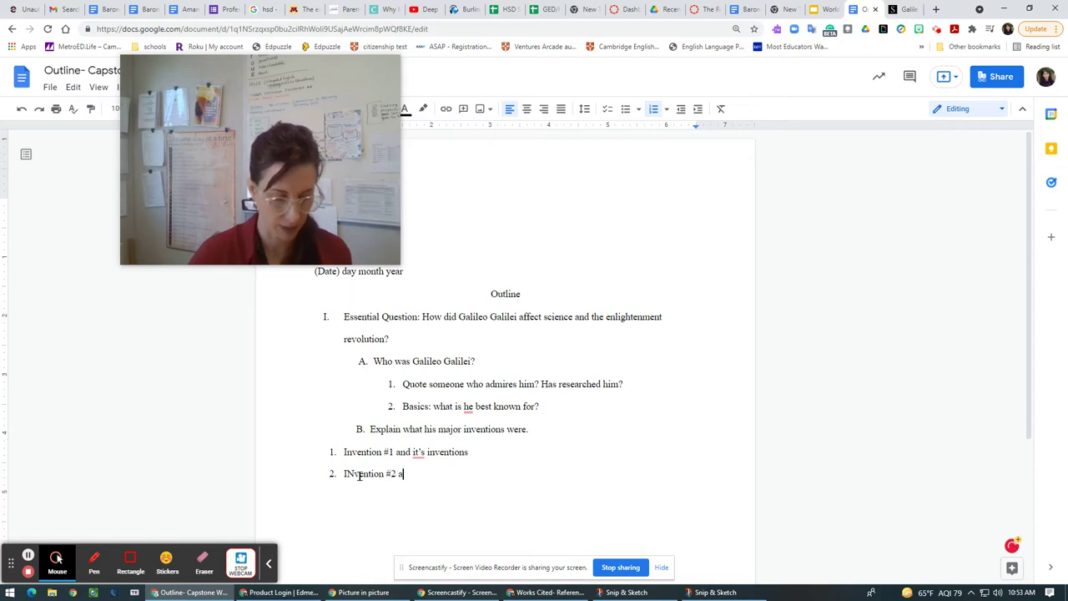
- Complete the second numbered item as "Invention #2 and it's importance", correcting the capital N in its first word
text(and)
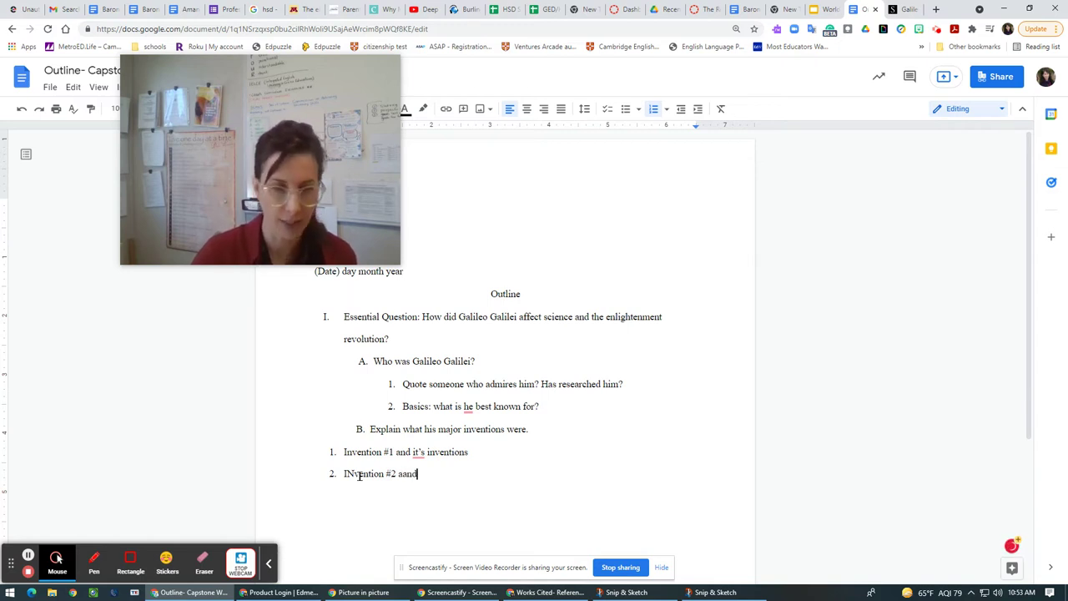
key(BackSpace)
key(BackSpace)
key(BackSpace)
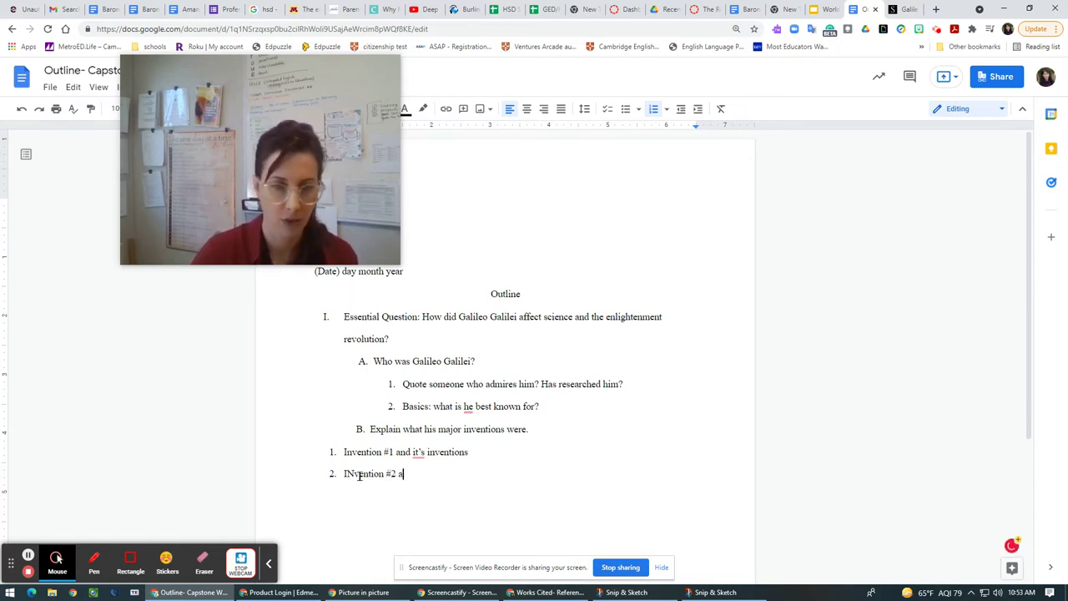
text(dits)
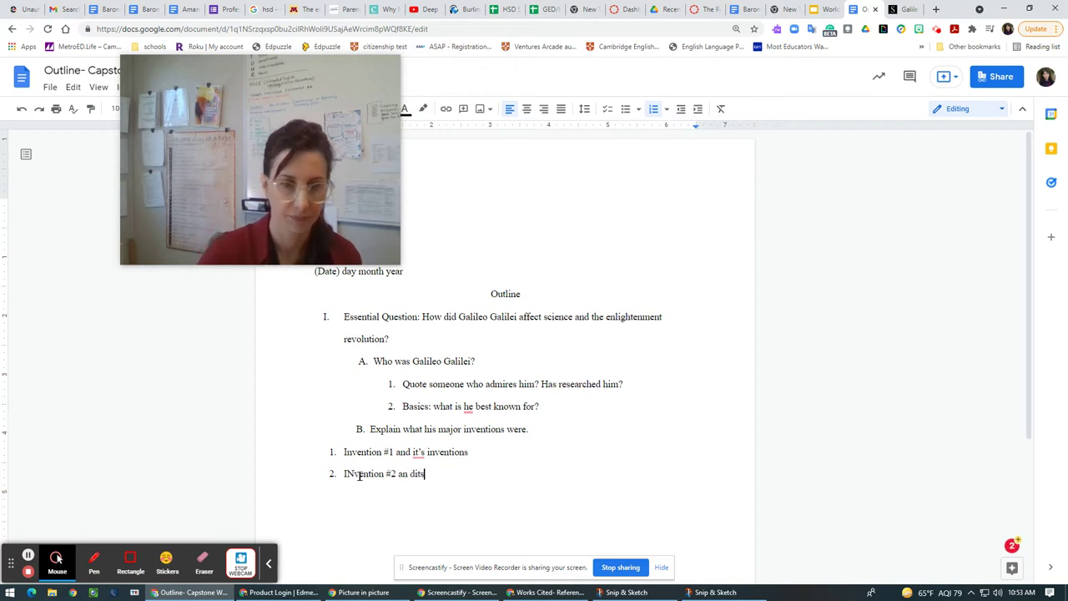
key(BackSpace)
key(BackSpace)
key(BackSpace)
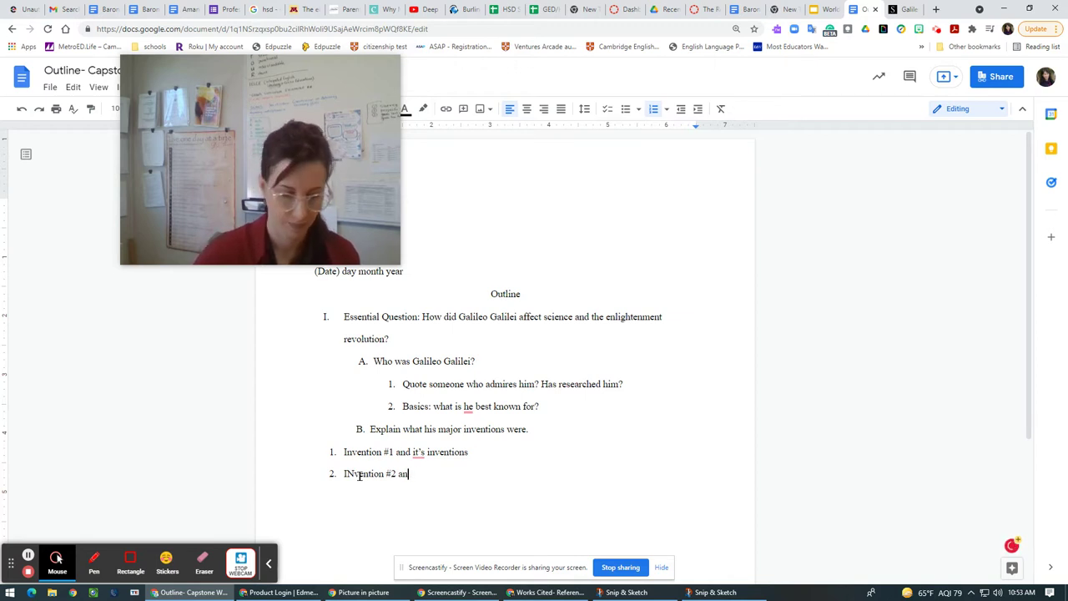
text(d it's importance)
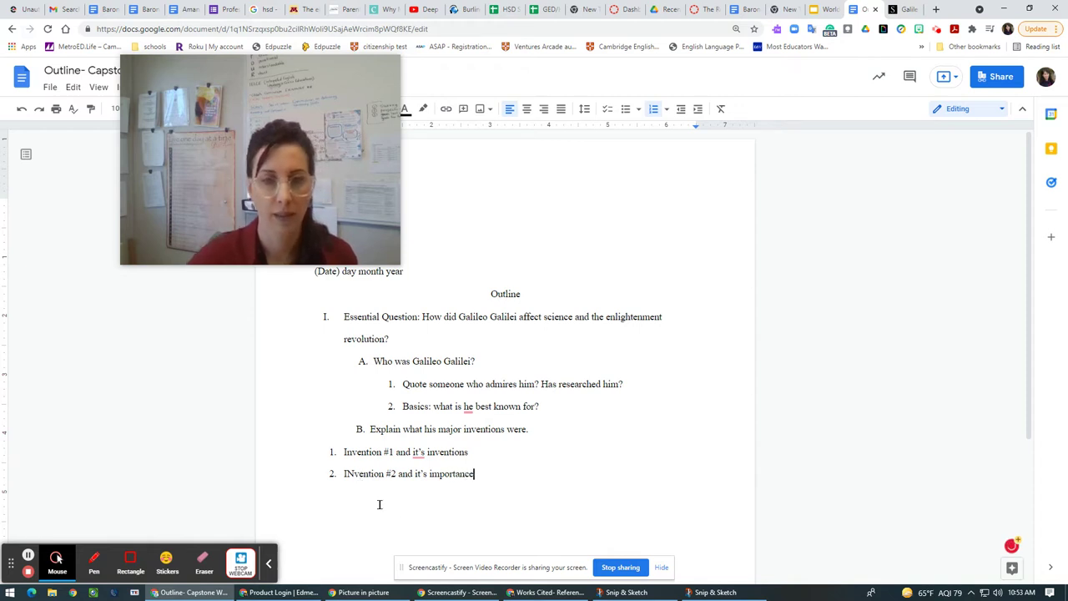
click(353, 473)
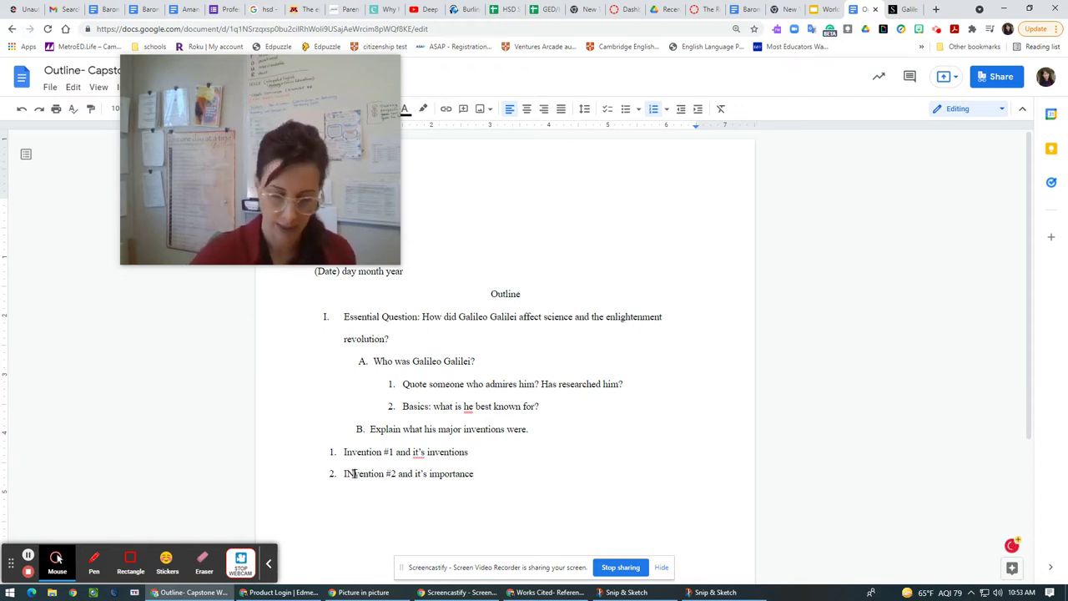
key(Delete)
text(n)
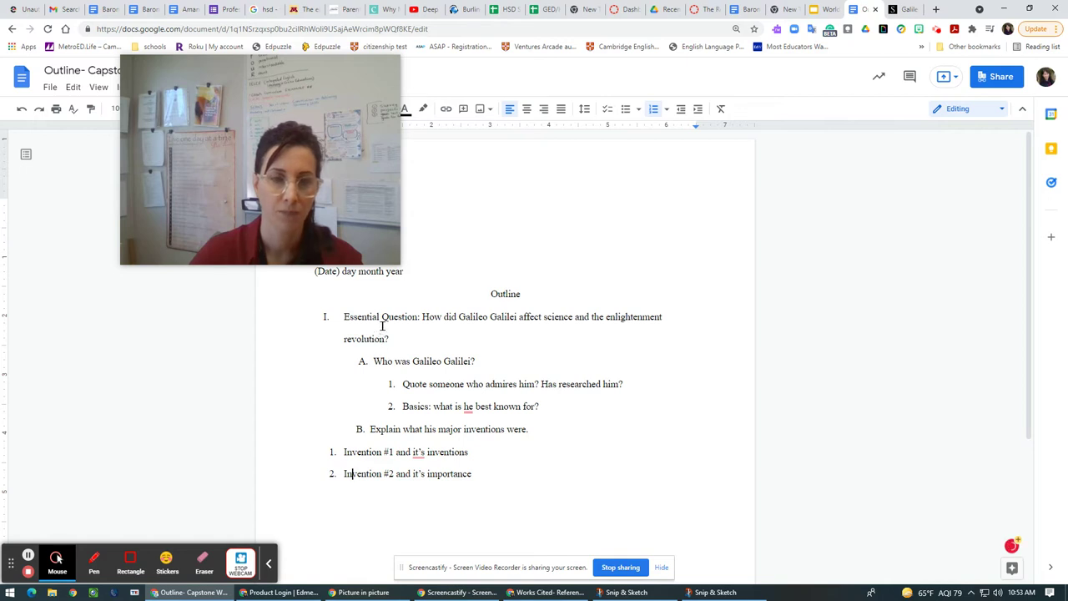
- Add an unnumbered line below the second invention item reading "C. What was G.G childhood like?"
click(481, 472)
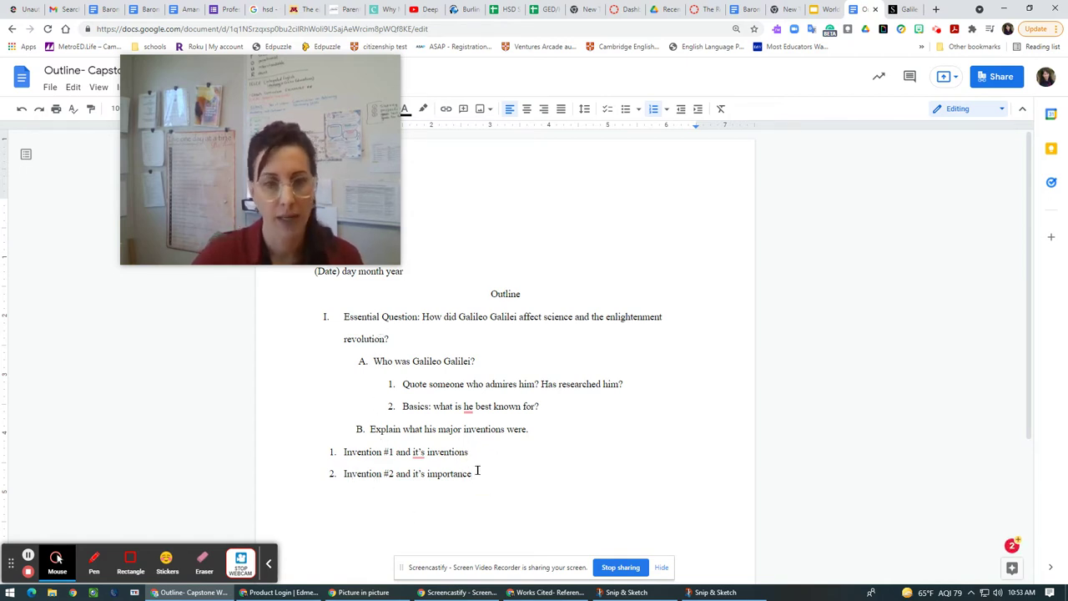
key(Return)
key(BackSpace)
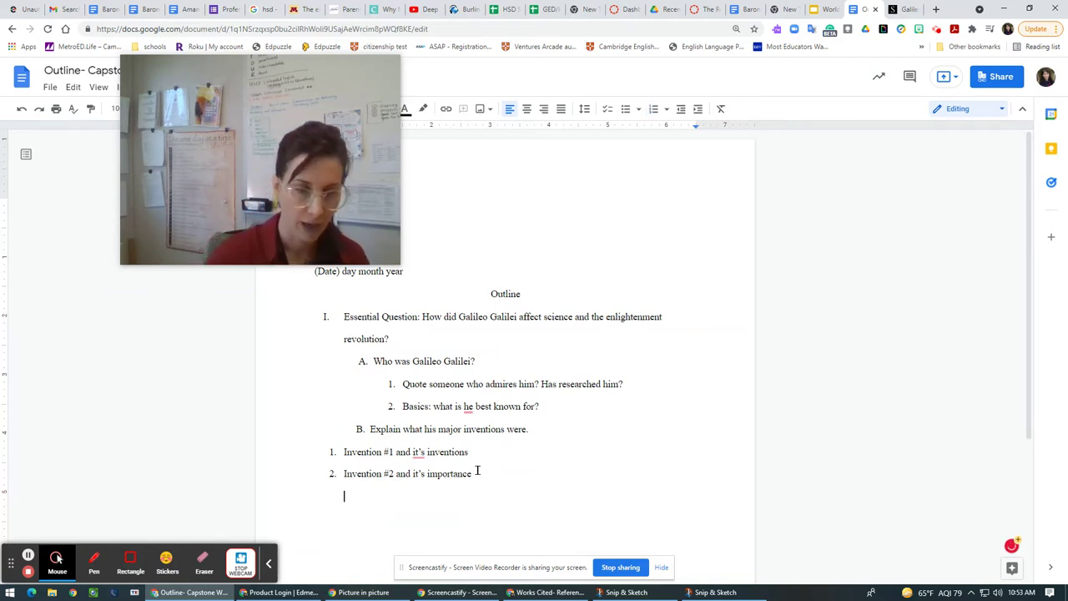
text(C)
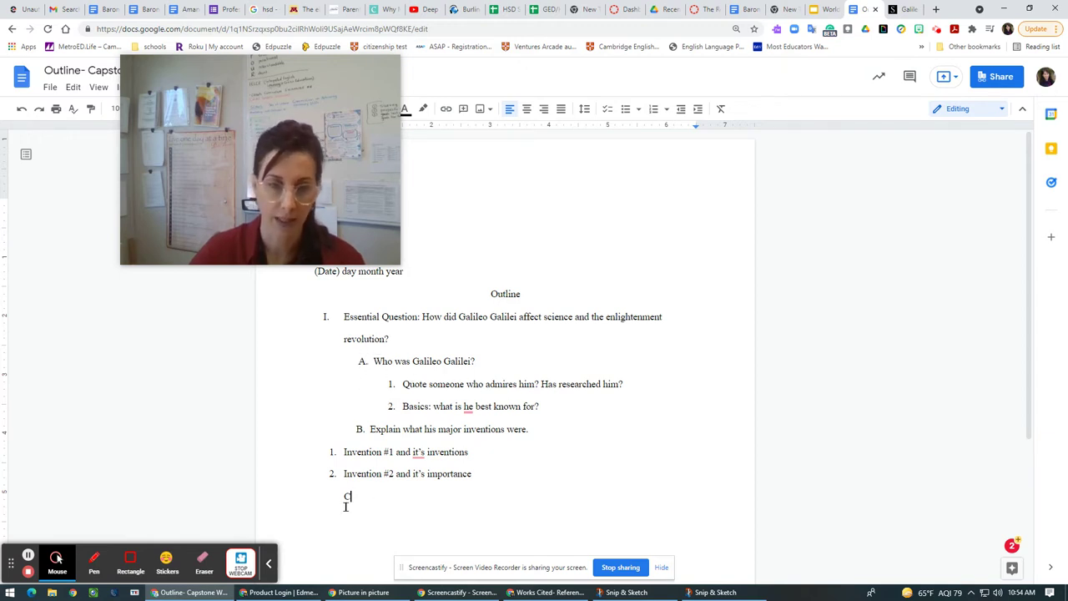
text(. )
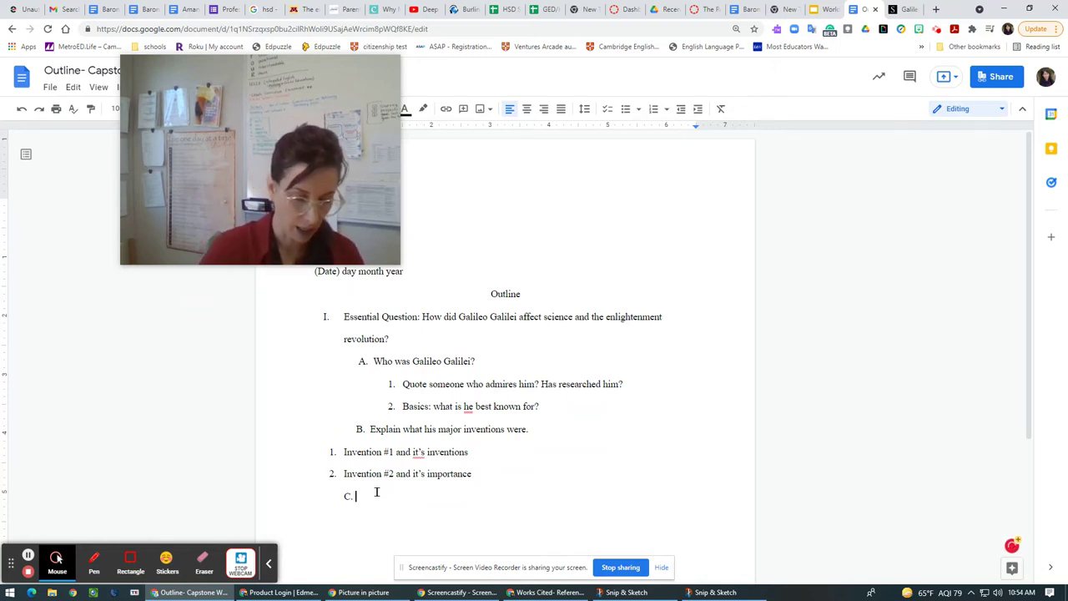
text(What was )
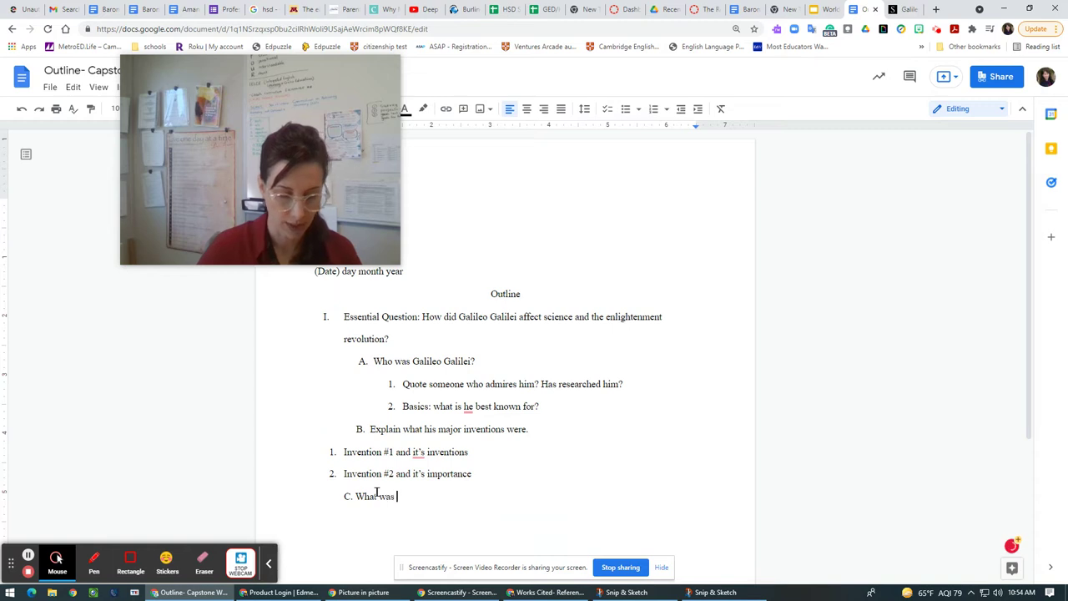
text(G)
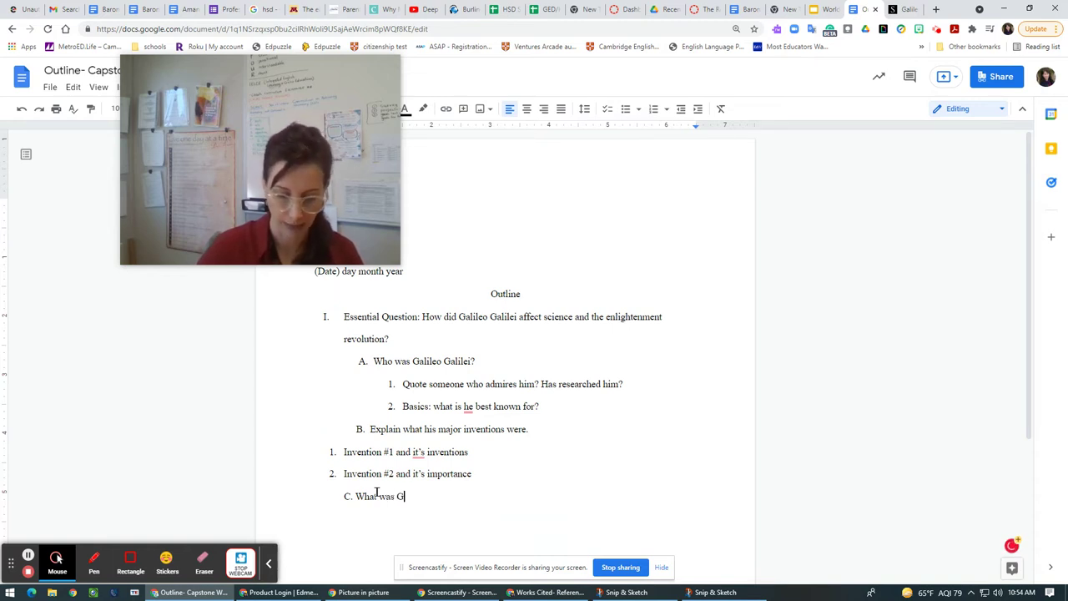
text(.G c)
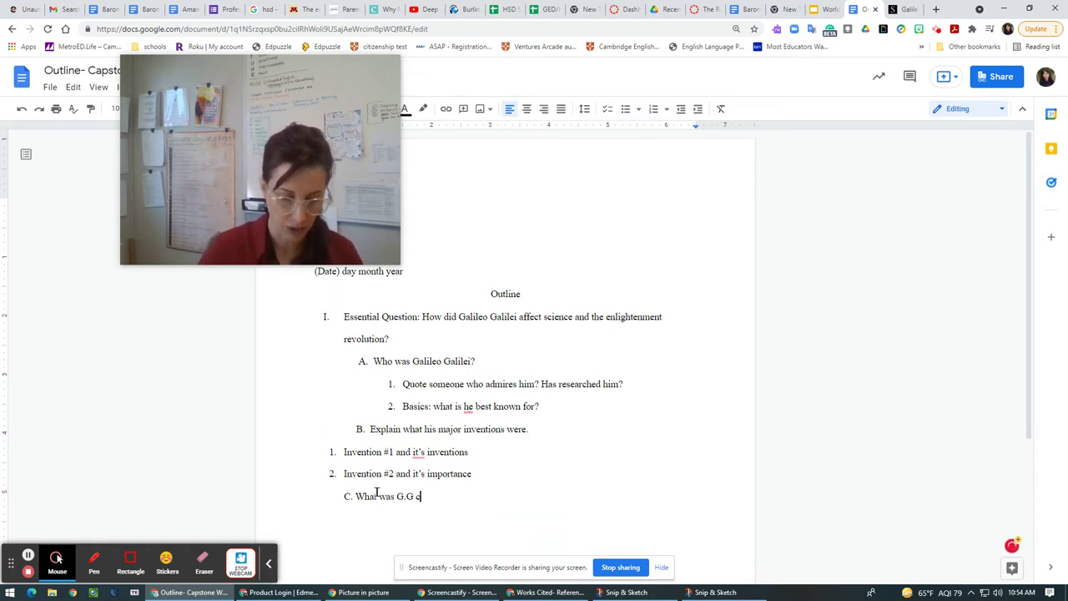
text(hildhood )
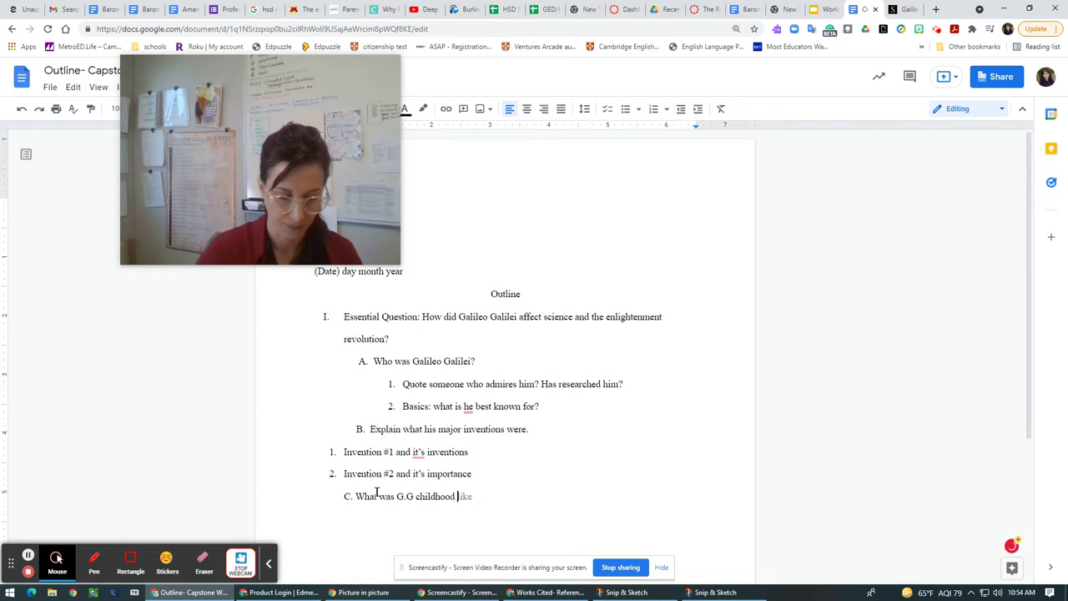
text(like?)
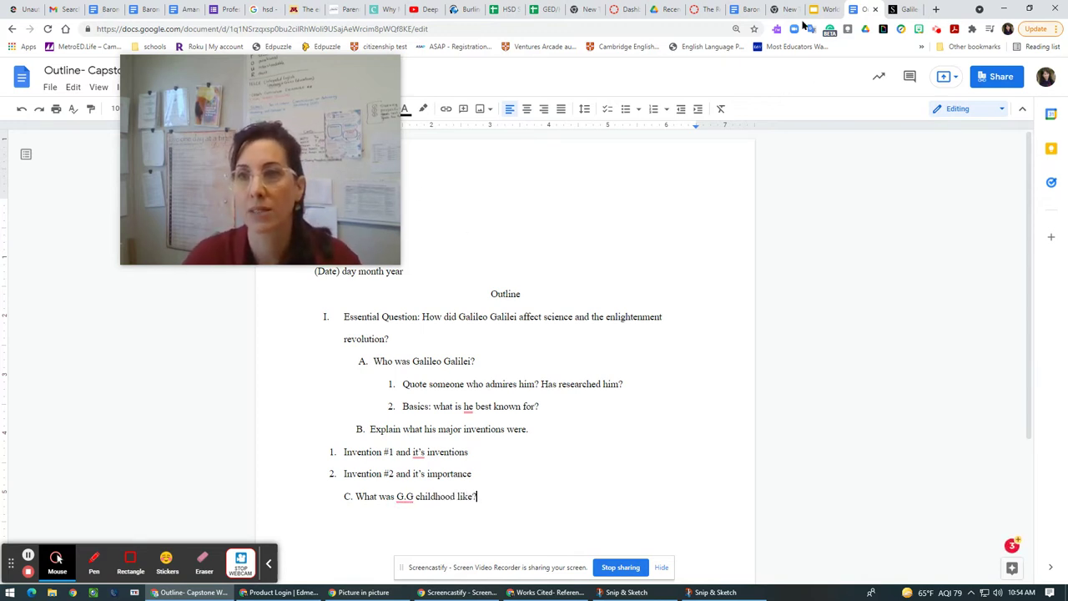
- Show the outline window beside the works cited document, switch it to the Smithsonian article on Galileo and read through the opening sections
click(1029, 8)
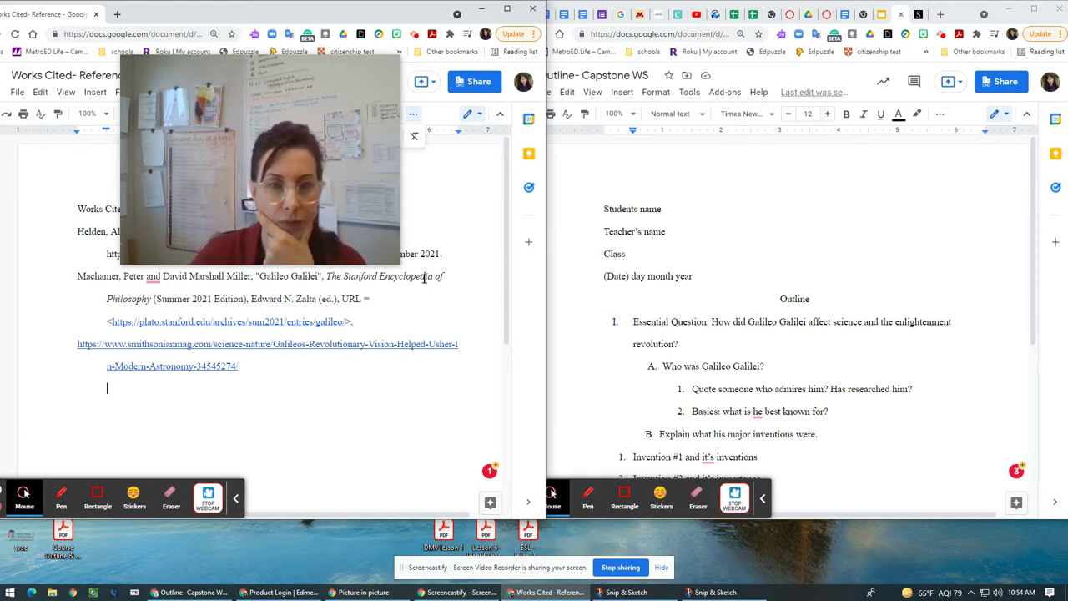
click(917, 15)
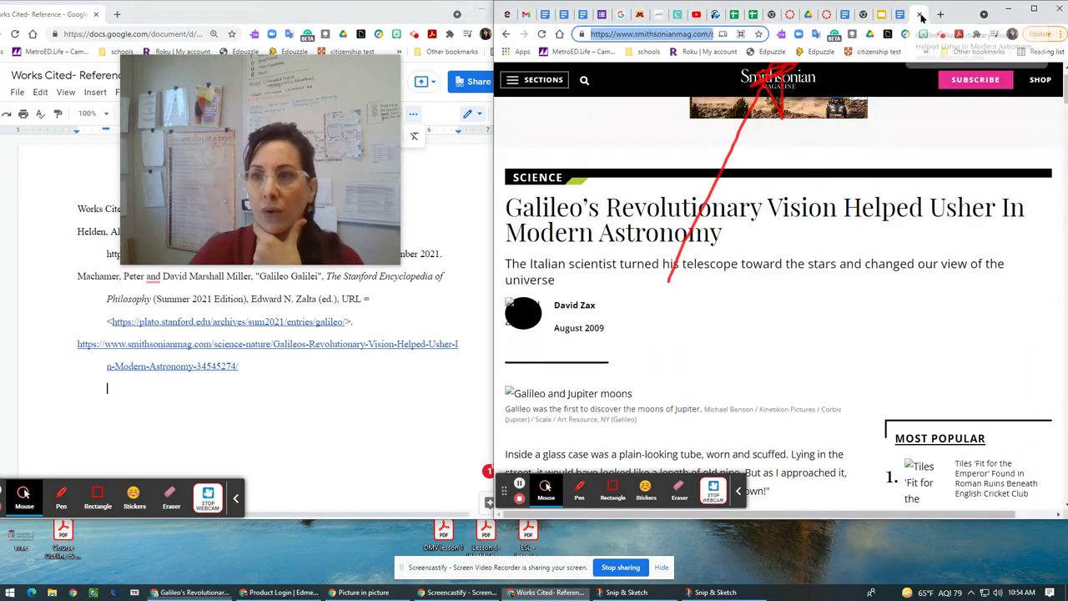
scroll(731, 351, down, 2)
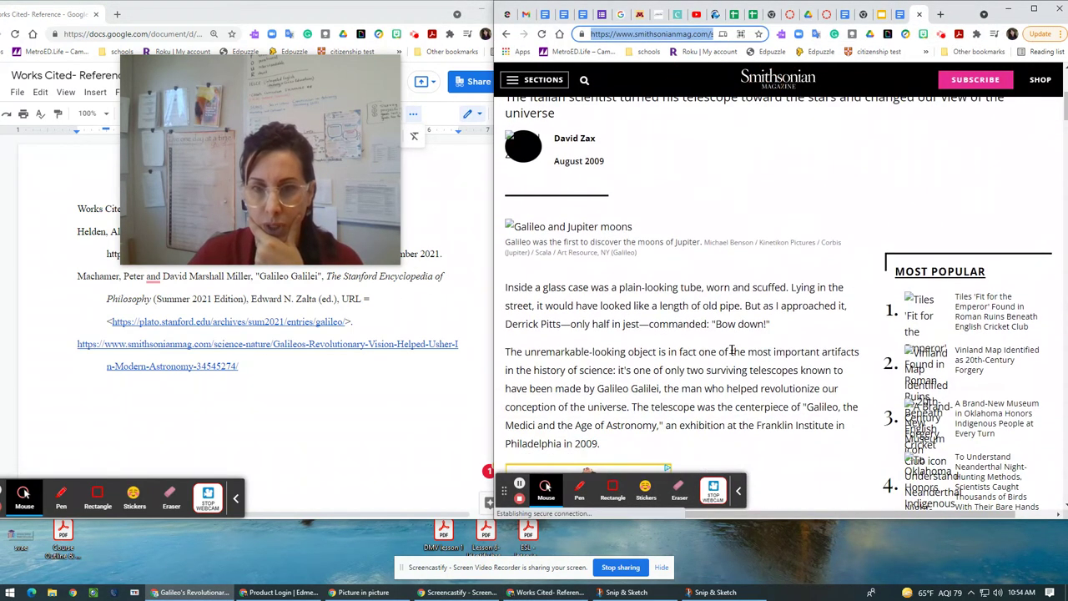
scroll(651, 338, down, 2)
scroll(635, 332, down, 4)
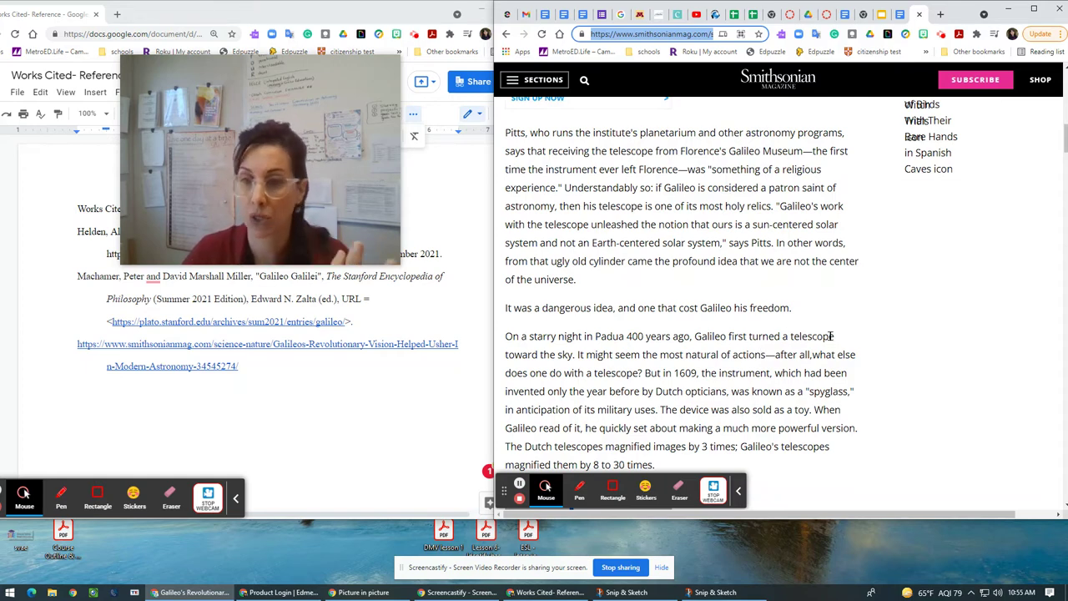
scroll(740, 391, down, 1)
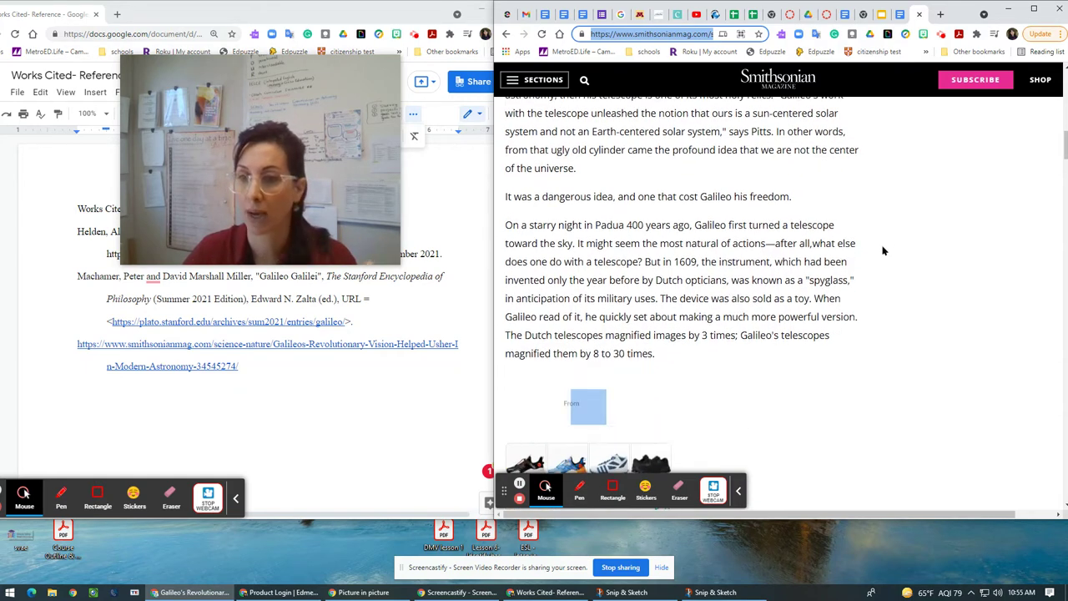
scroll(723, 358, down, 3)
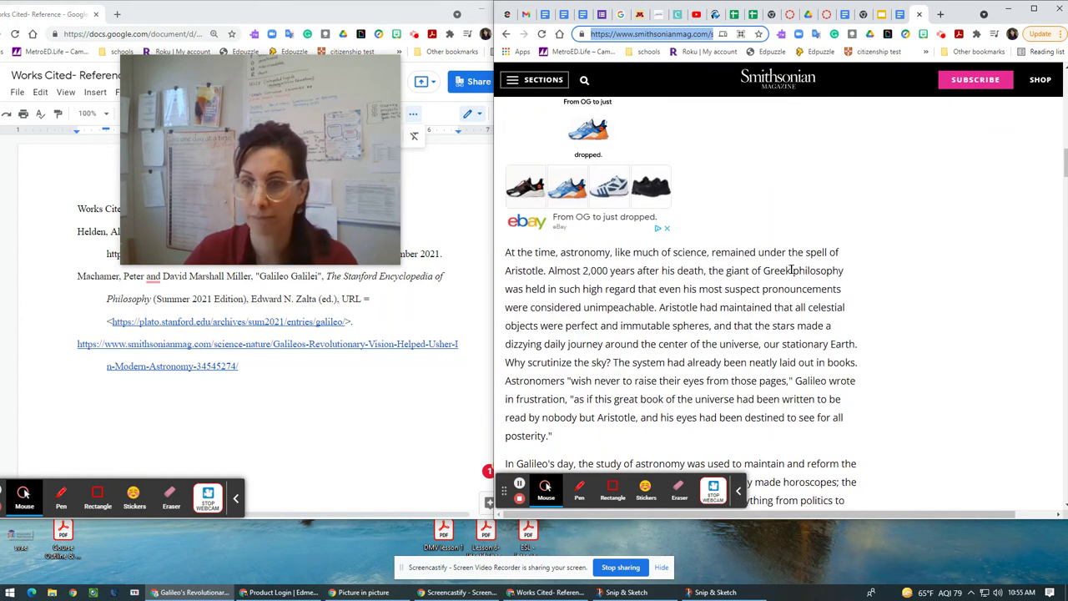
scroll(715, 344, down, 2)
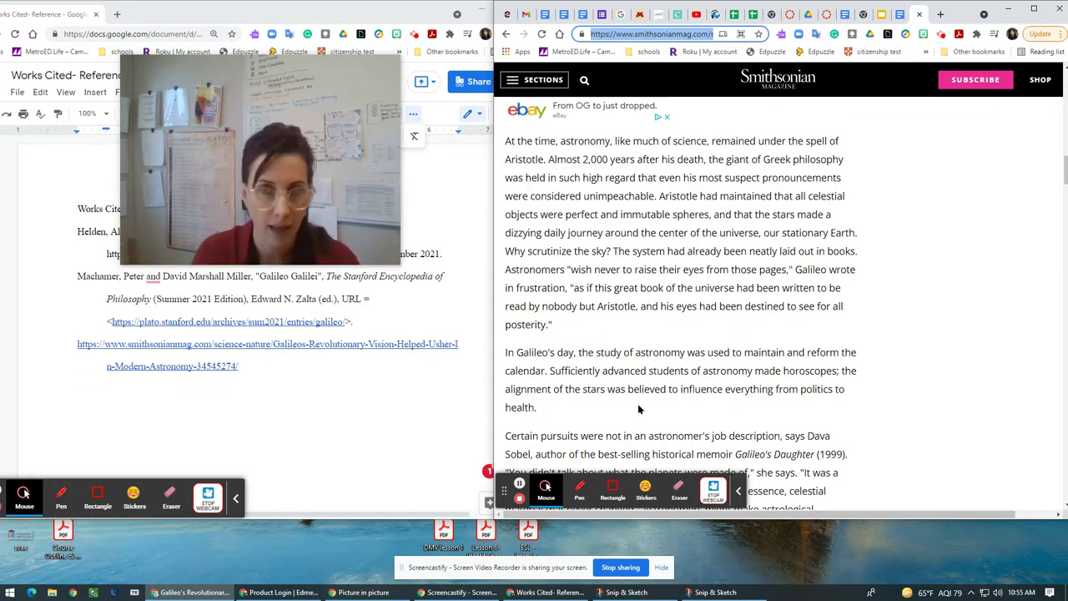
scroll(639, 409, down, 2)
scroll(639, 409, up, 2)
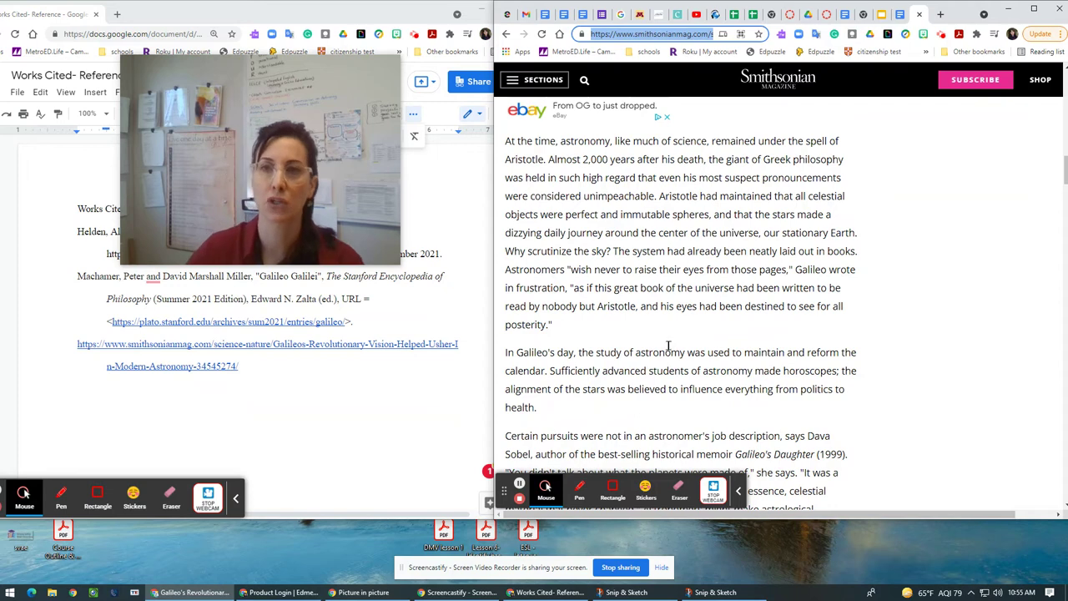
- Return to the outline and indent the two numbered invention items two levels so they sit beneath point B
click(919, 14)
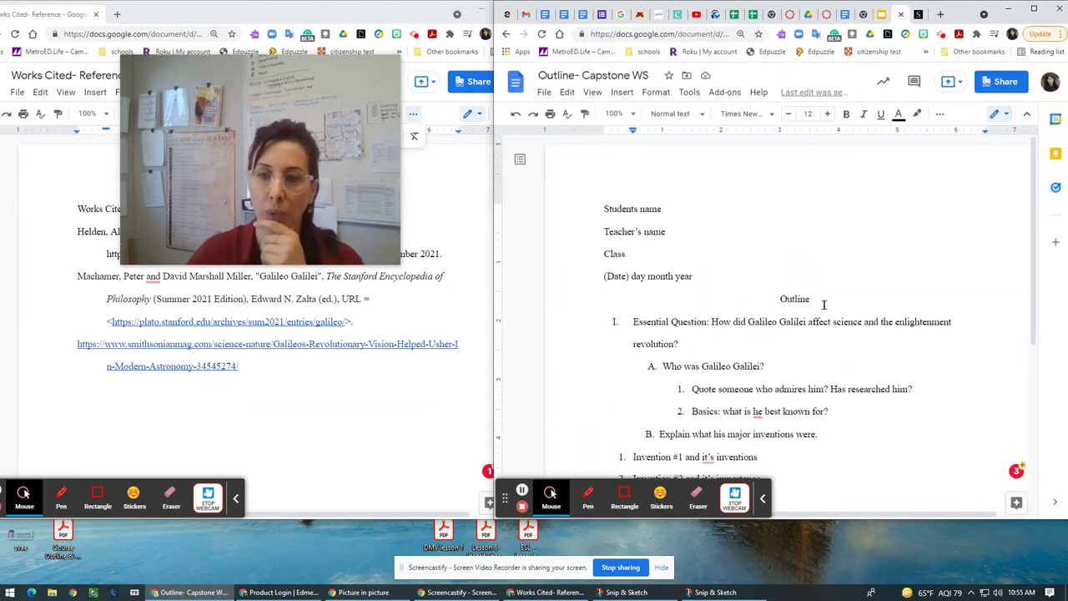
scroll(751, 396, down, 3)
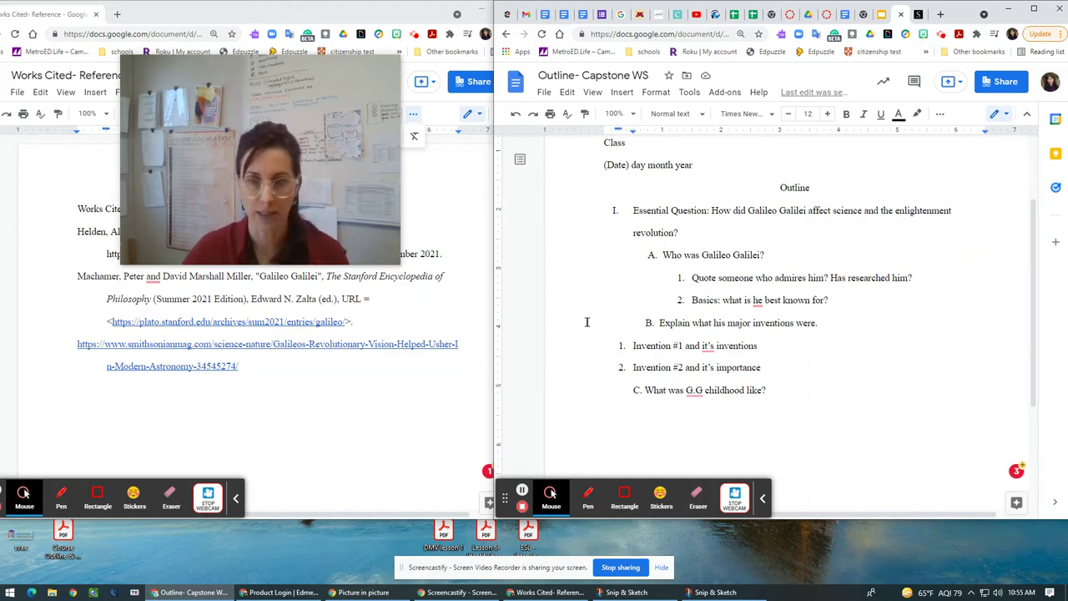
click(630, 345)
key(Tab)
key(Tab)
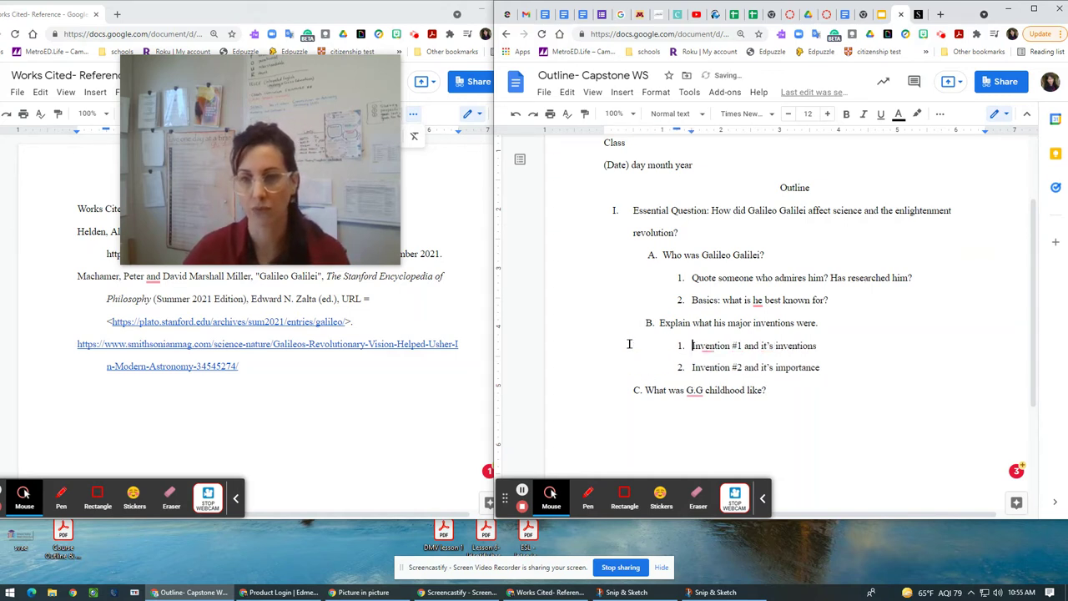
- Start an indented numbered list beneath point C with the first item "Day he was born?"
click(775, 390)
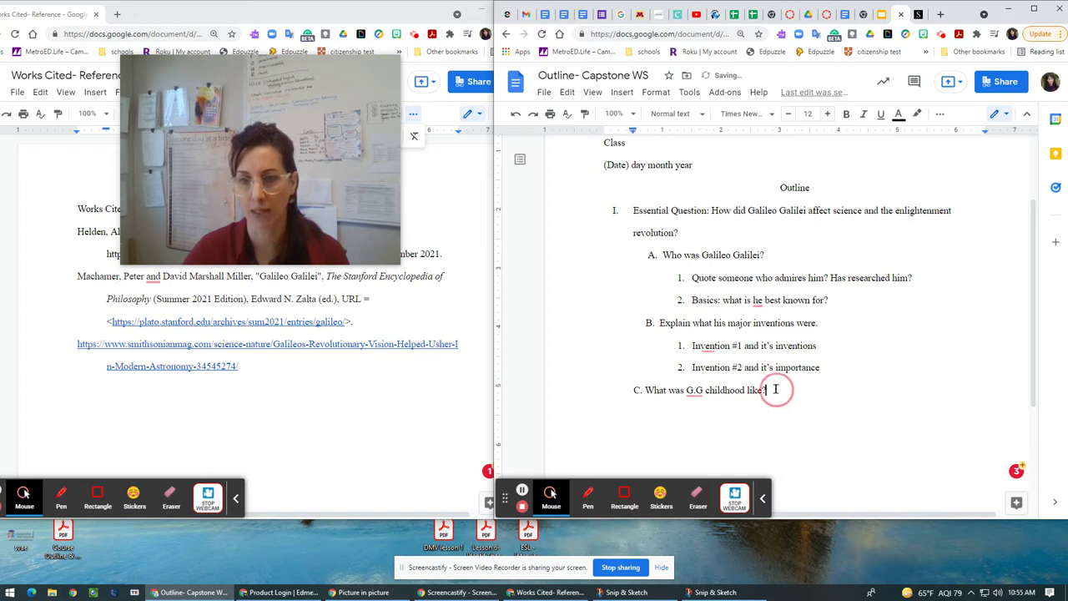
key(Return)
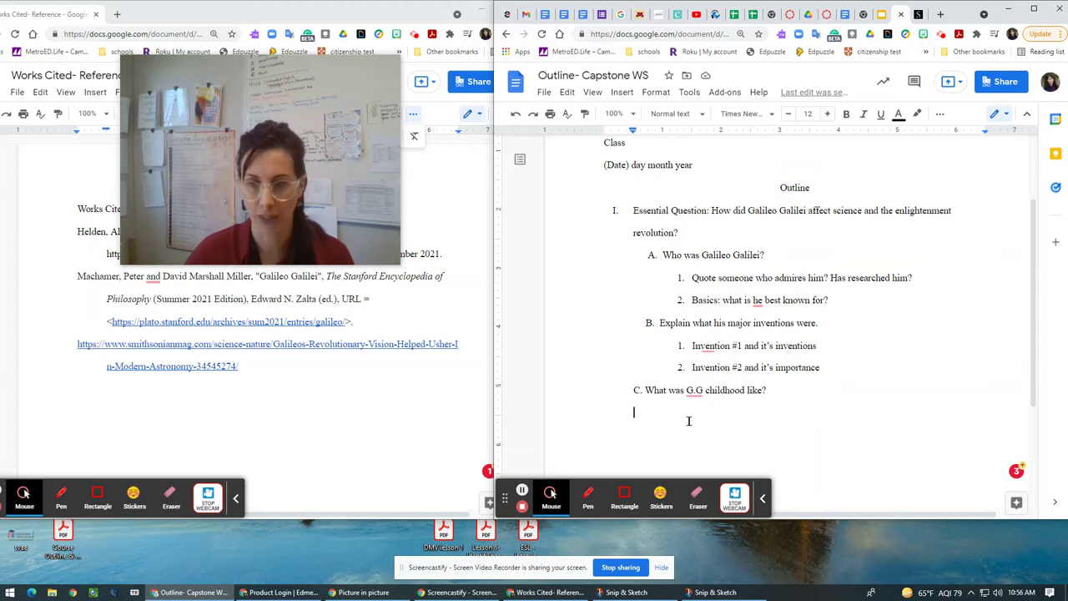
key(Tab)
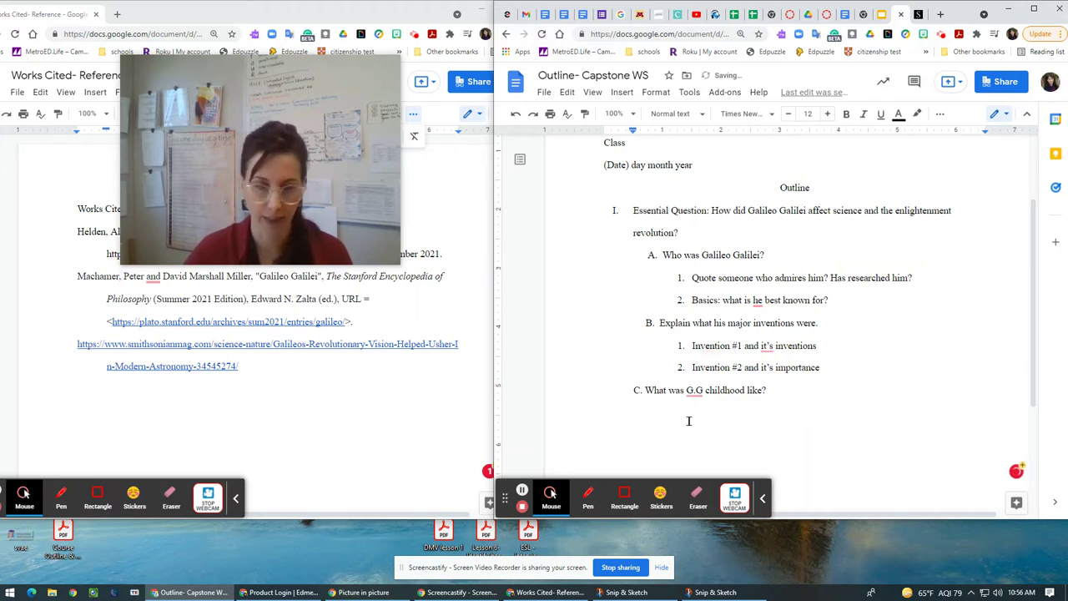
text(1.)
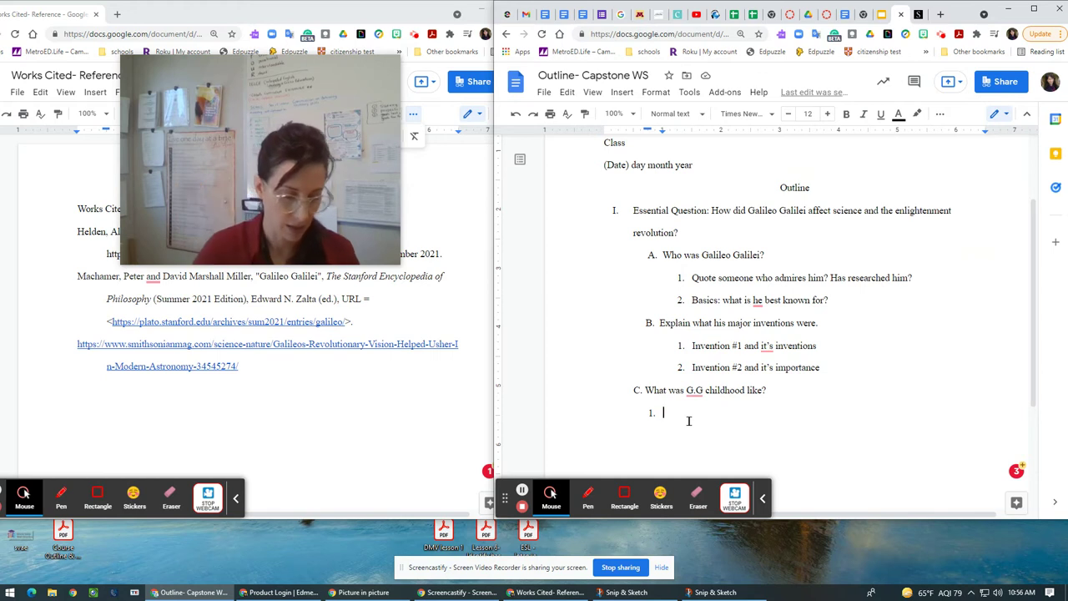
text(Day he was born?)
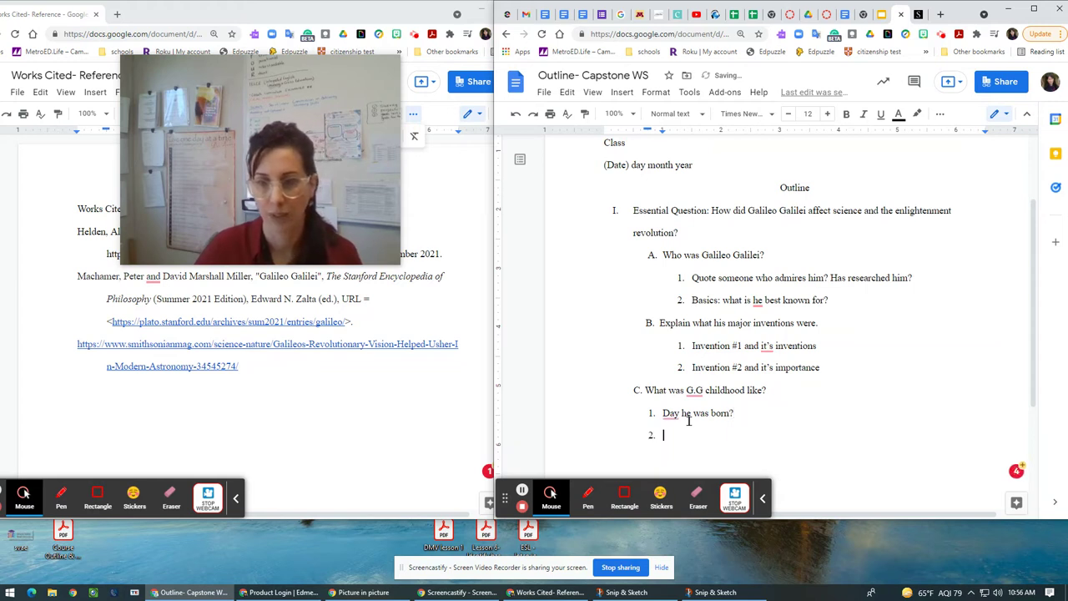
- Add "How did he get interested in science?" and "What was his specialty?" as the second and third items under point C
text(How did )
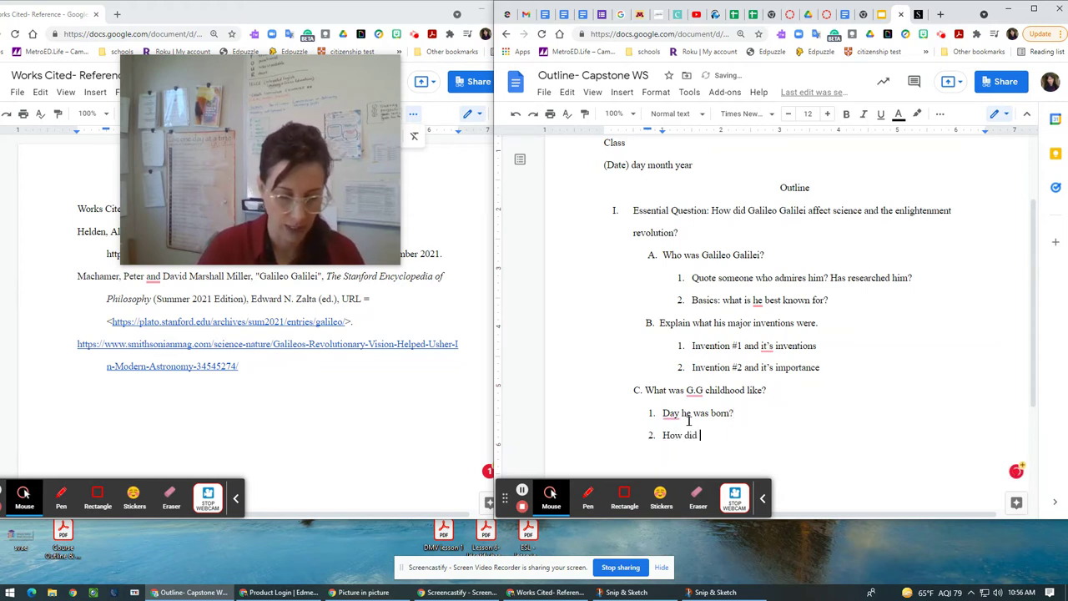
text(he get in)
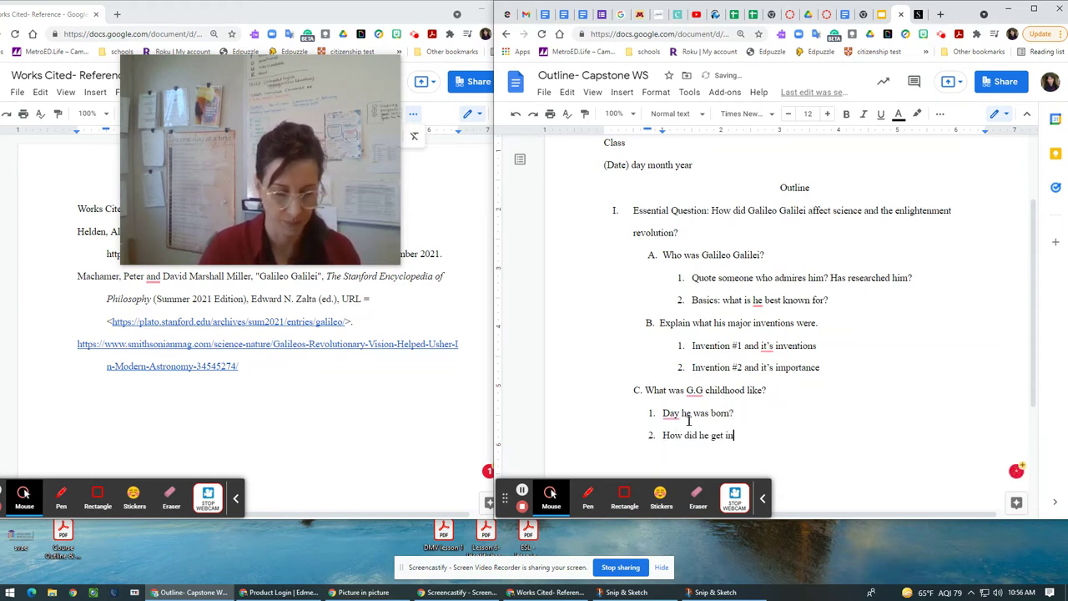
text(terested in s)
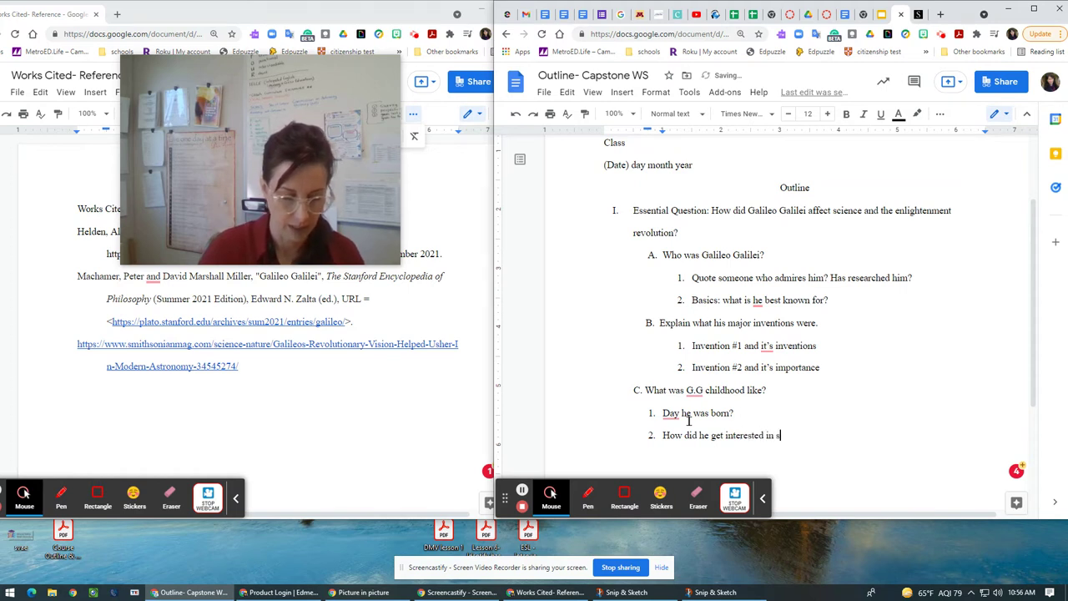
text(cience? )
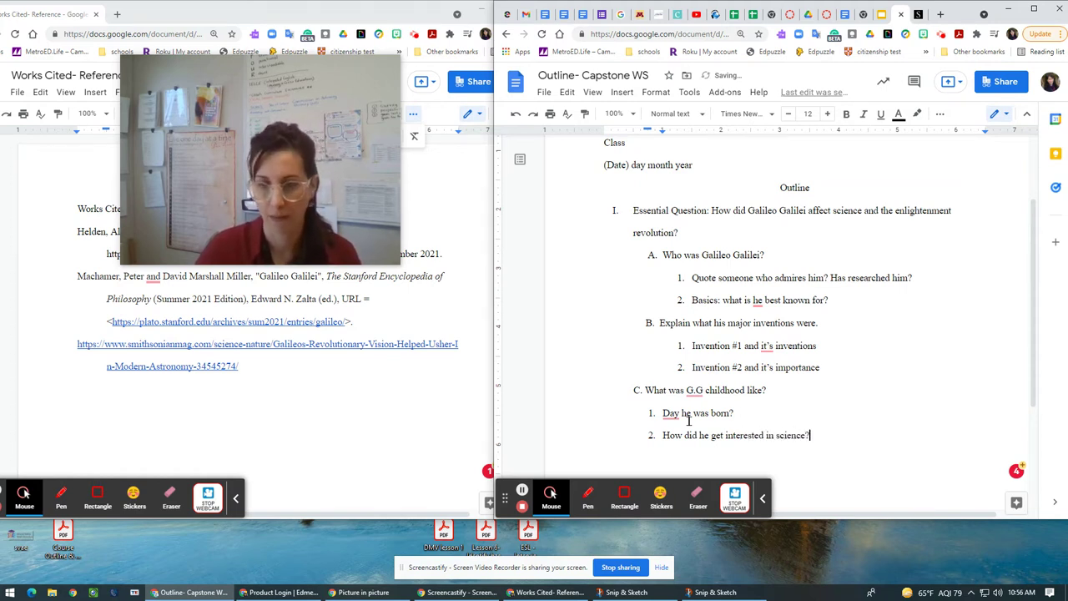
text(What w)
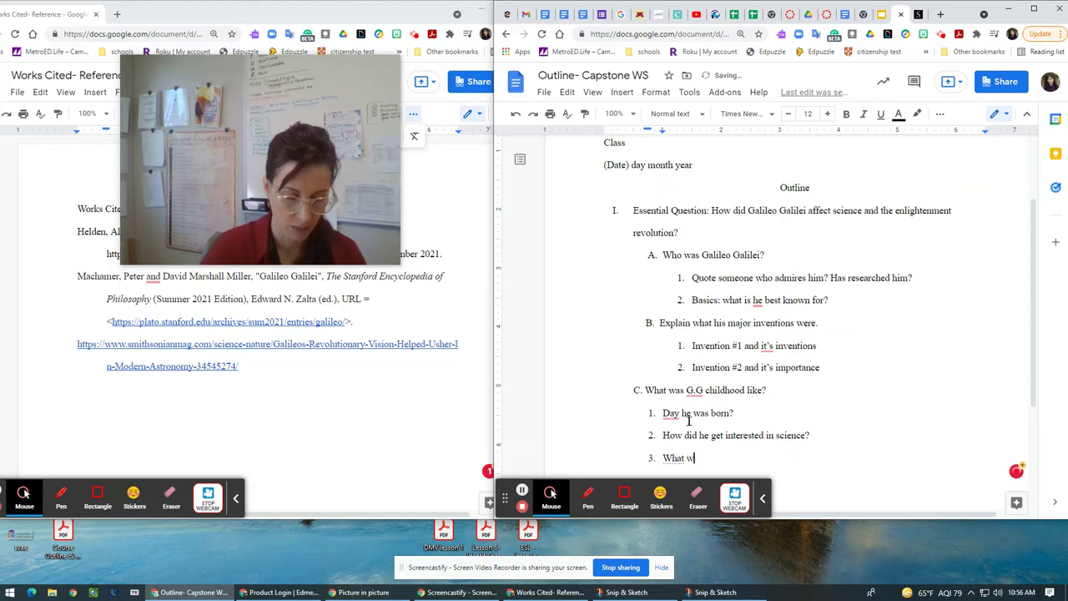
text(as his )
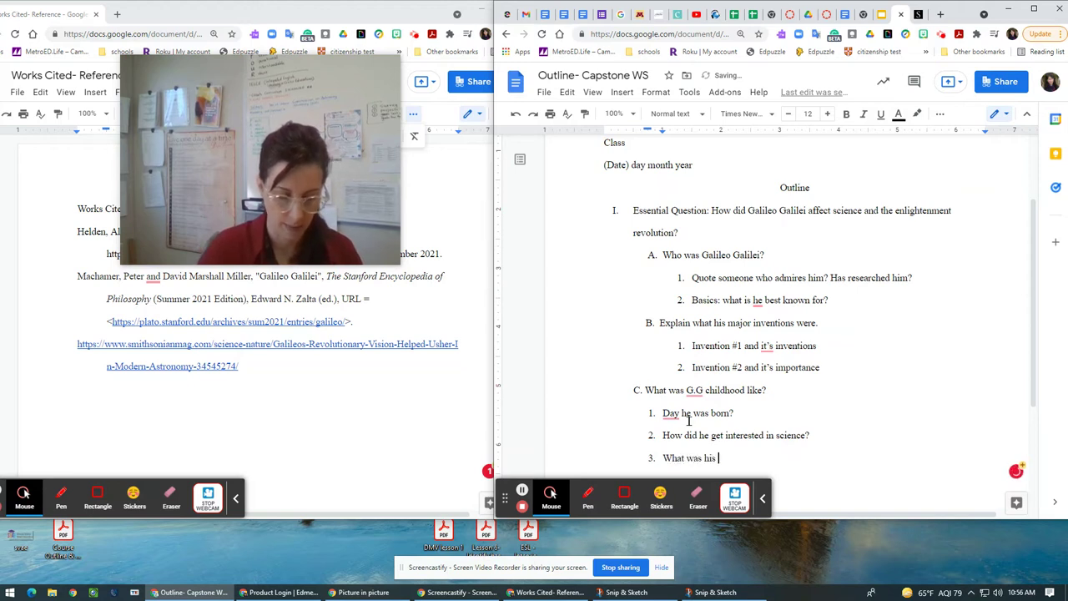
text(specialty?)
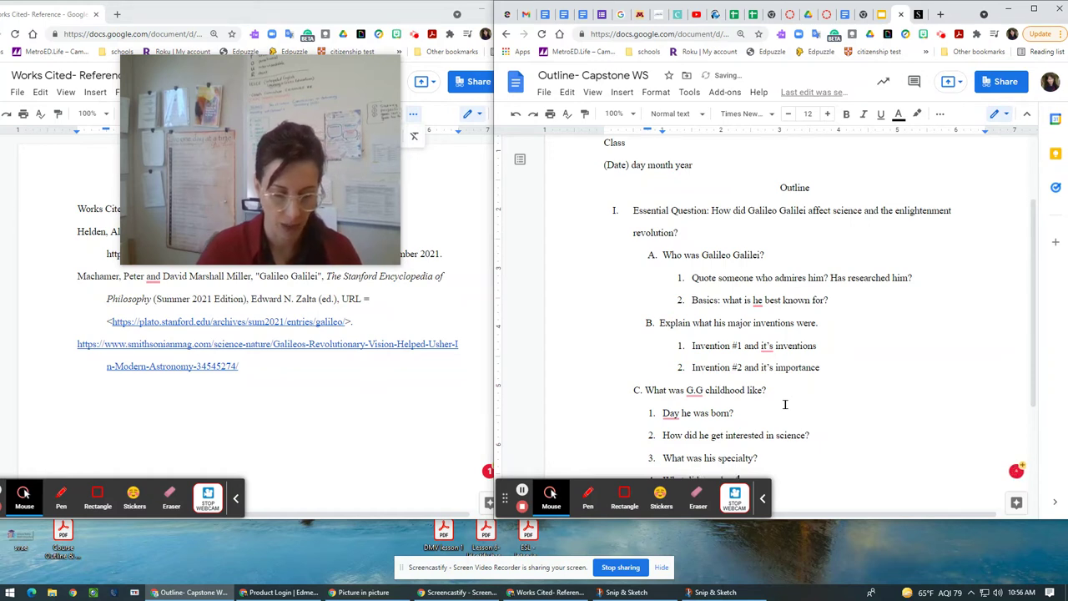
- Add a fourth item under point C reading "What did people of his day think about him?"
text(think about t)
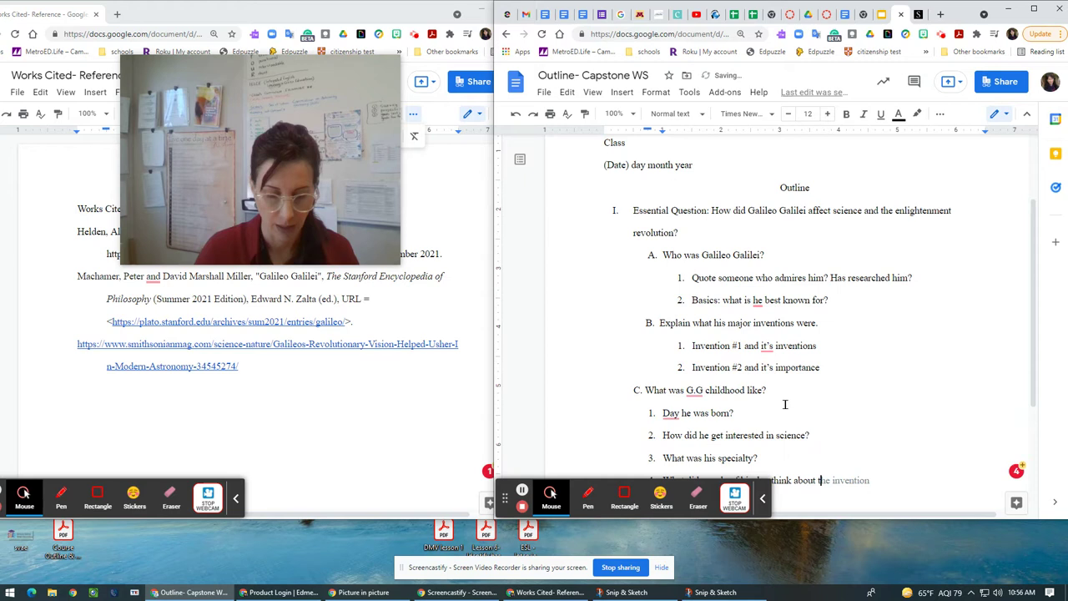
key(BackSpace)
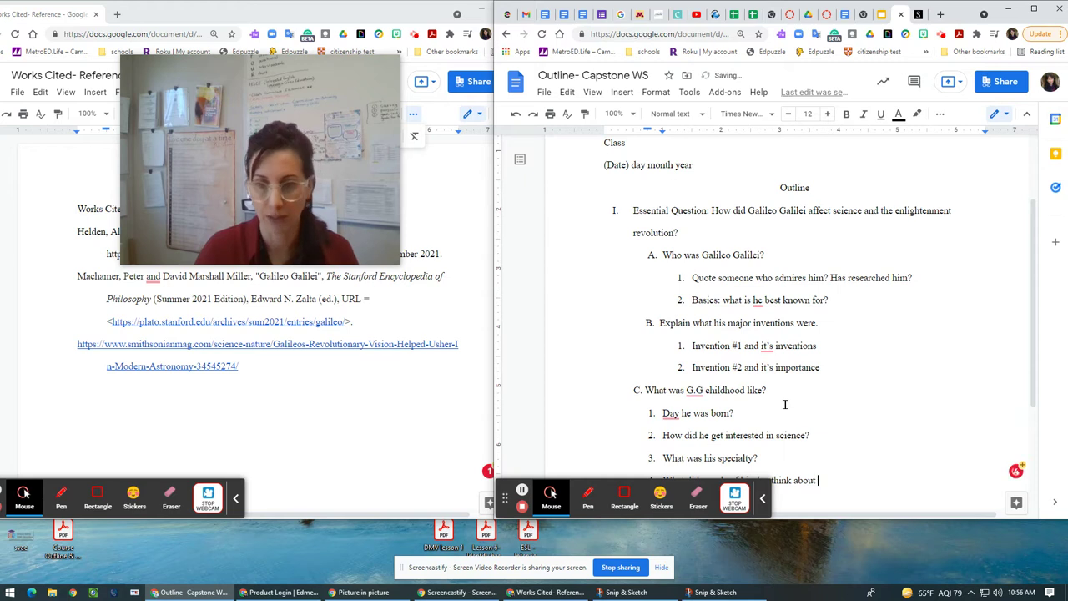
text(him)
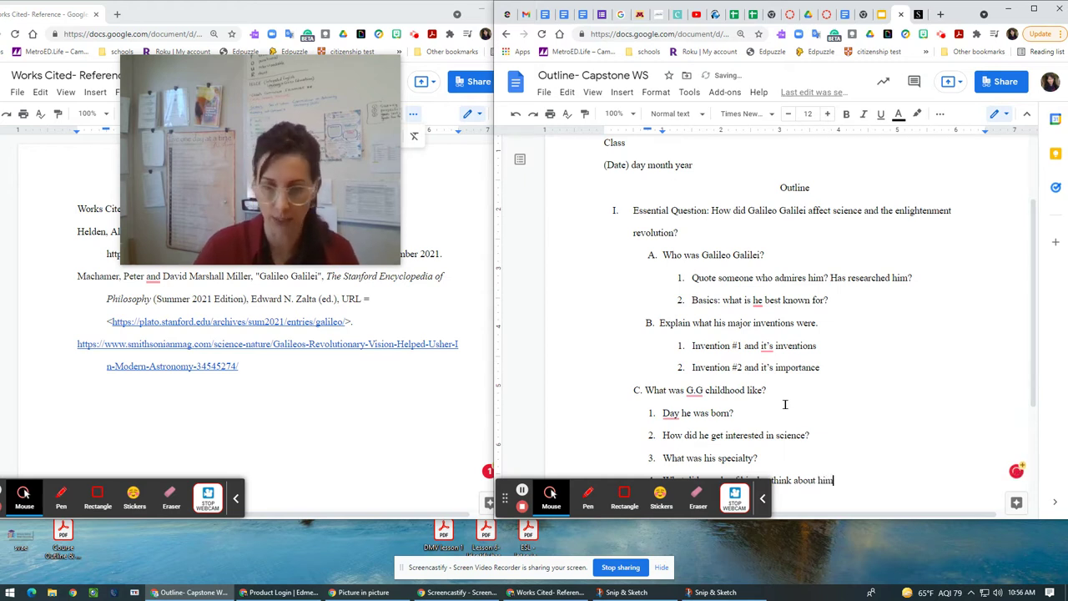
text(?)
key(Return)
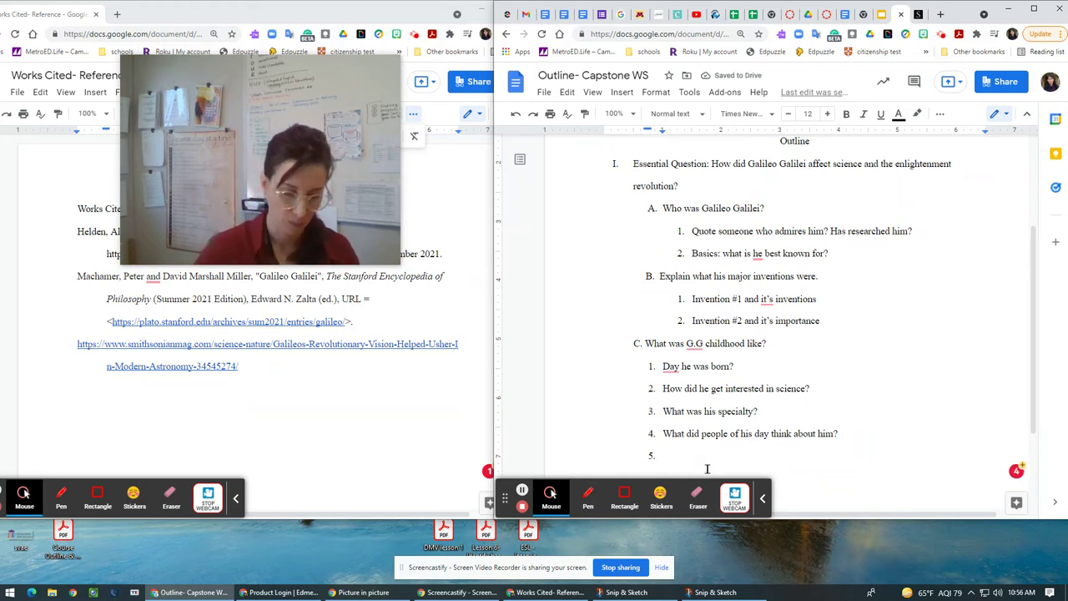
- Add a fifth item under point C reading "What did his family think about his interest?"
text(What did his )
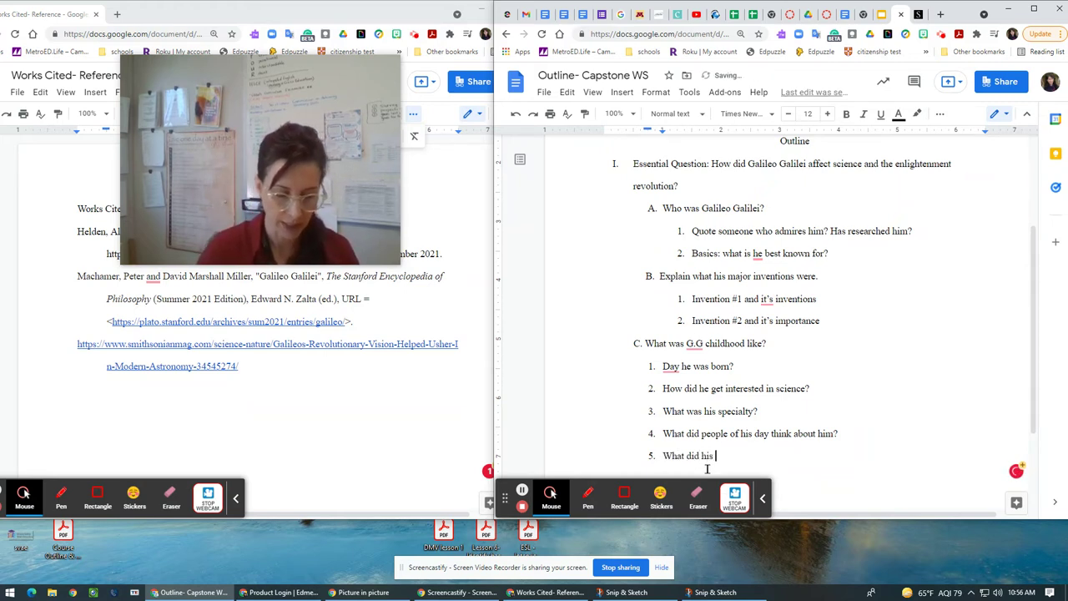
text(family think)
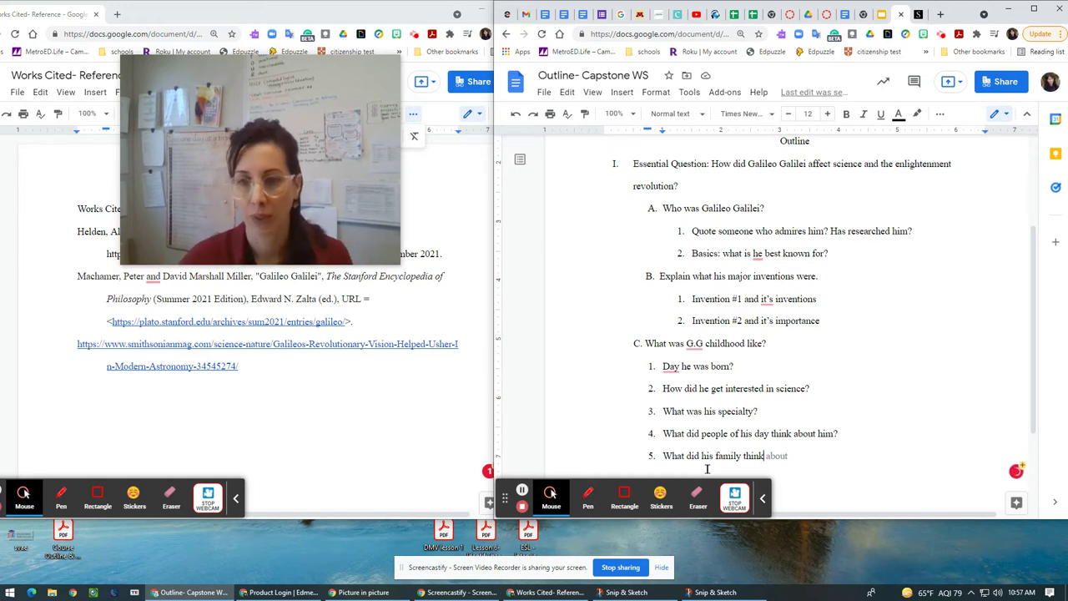
text(about)
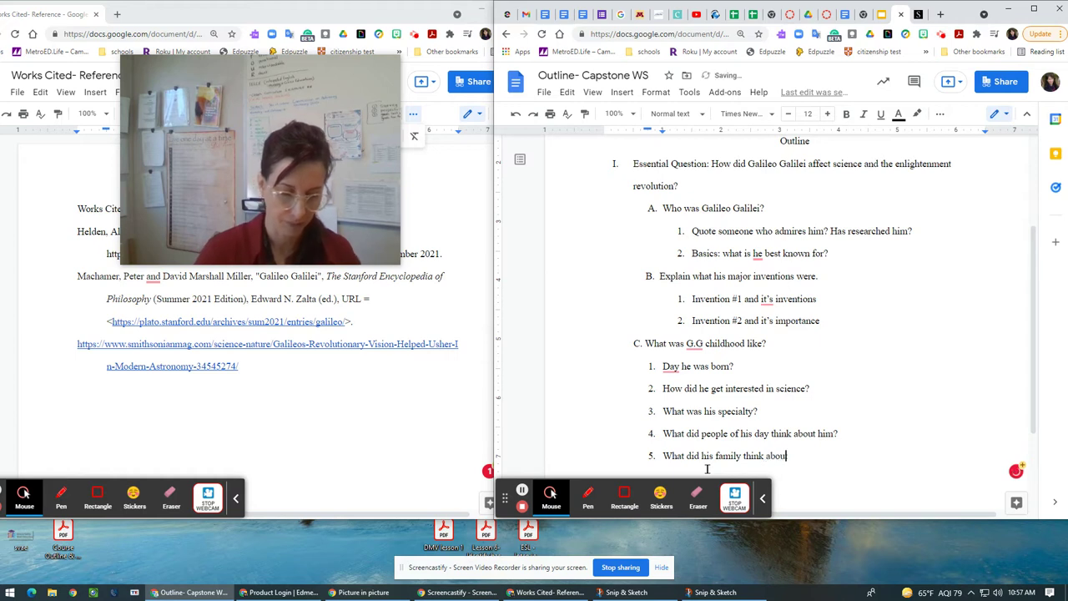
text( his in)
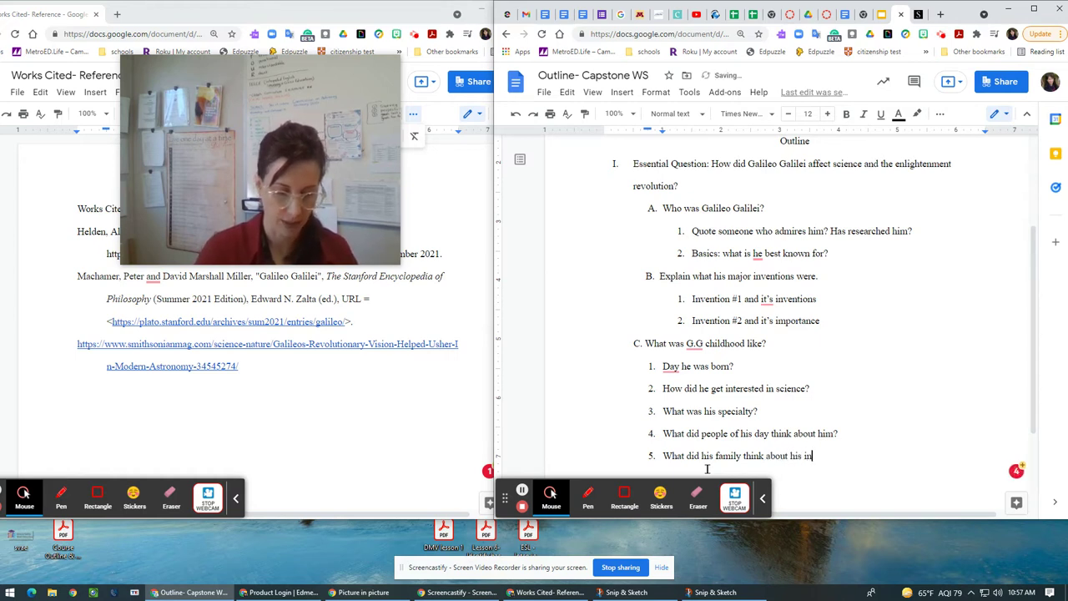
text(terest?)
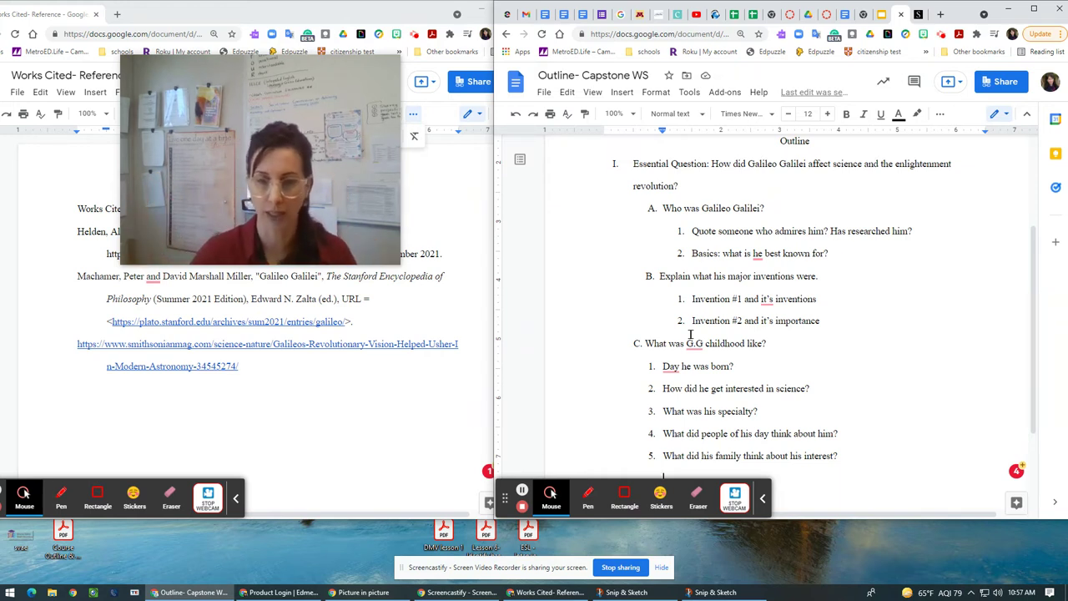
- End the numbered list, add the line "D. Describe his teens years." below it and maximize the outline window
key(Return)
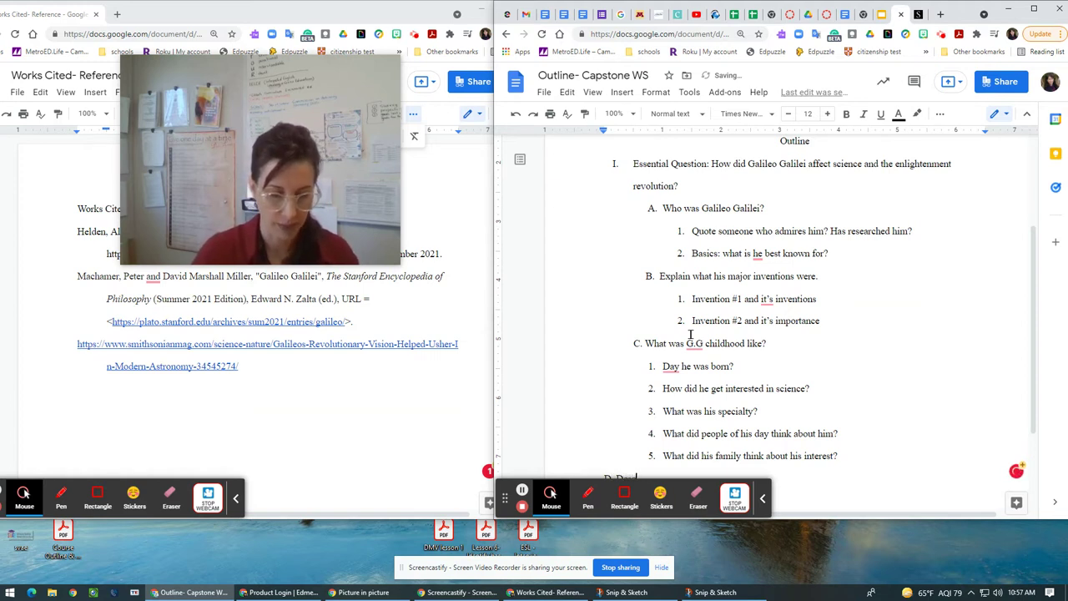
text(Describe his teens)
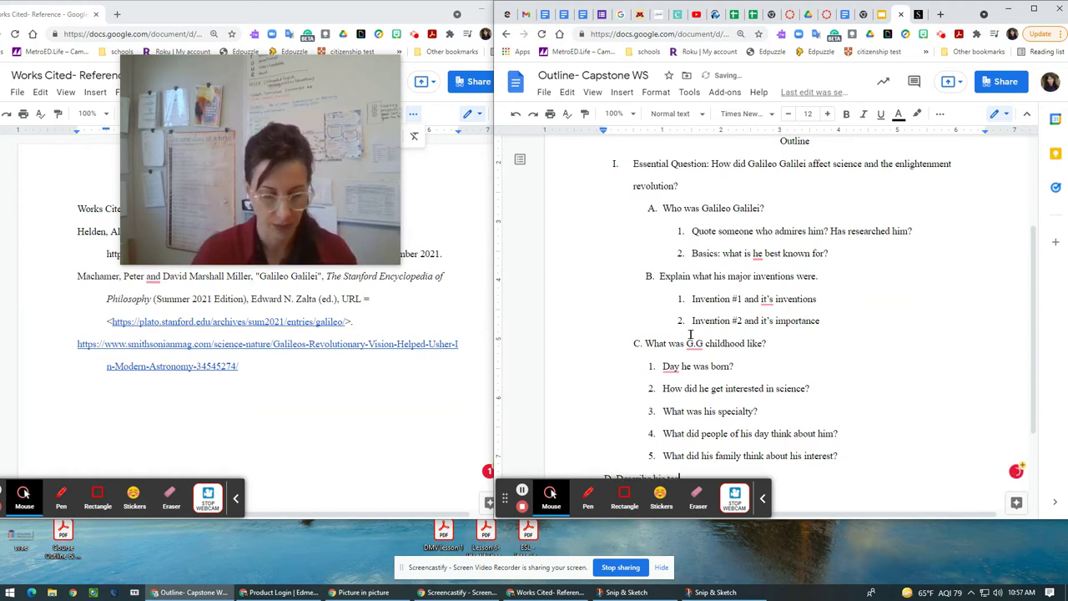
text( years)
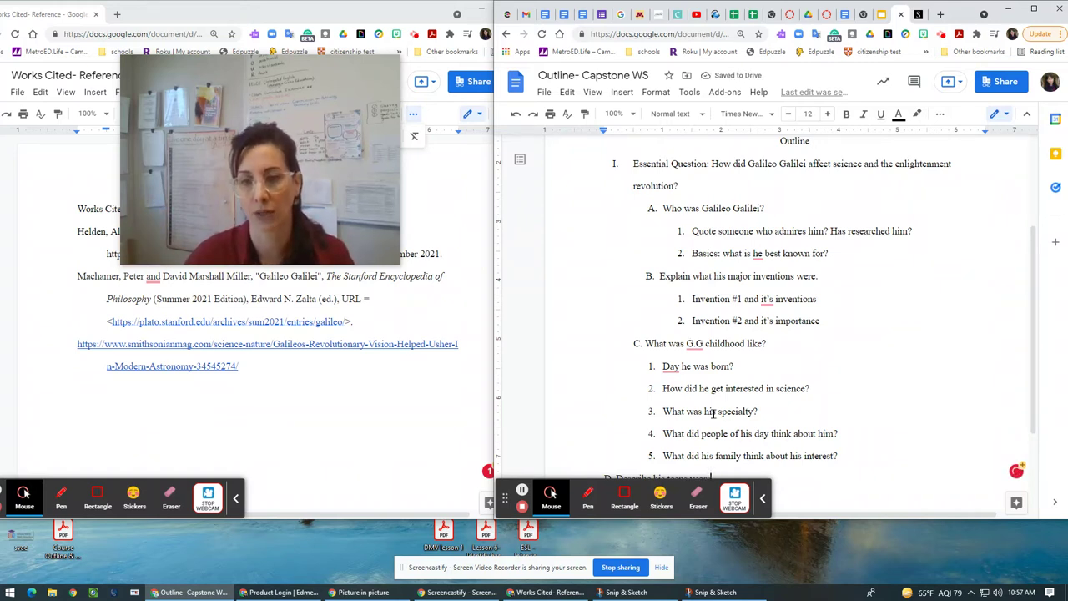
click(1035, 8)
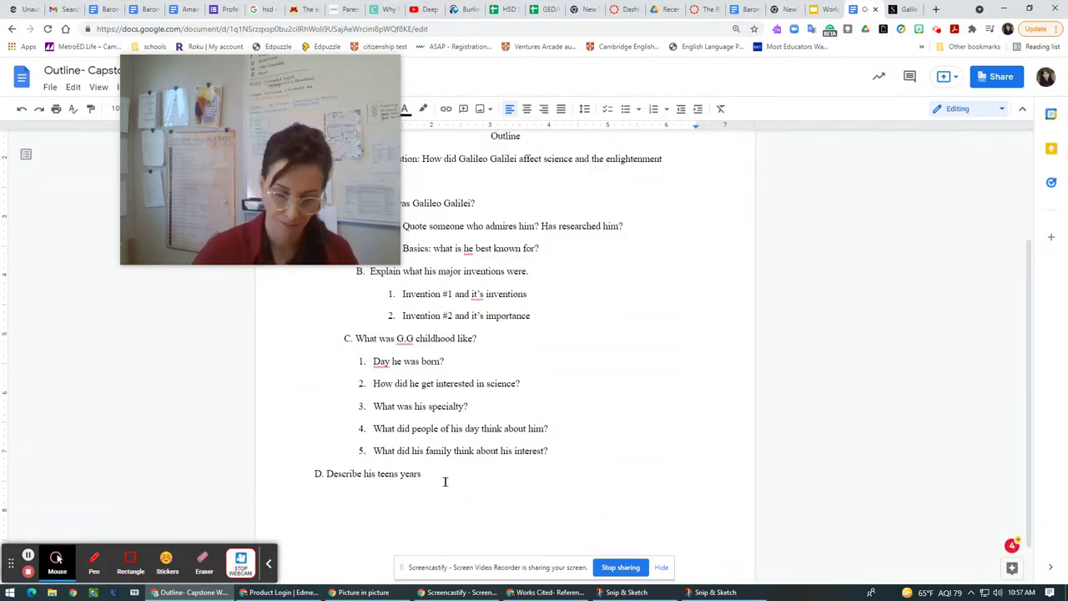
text(.)
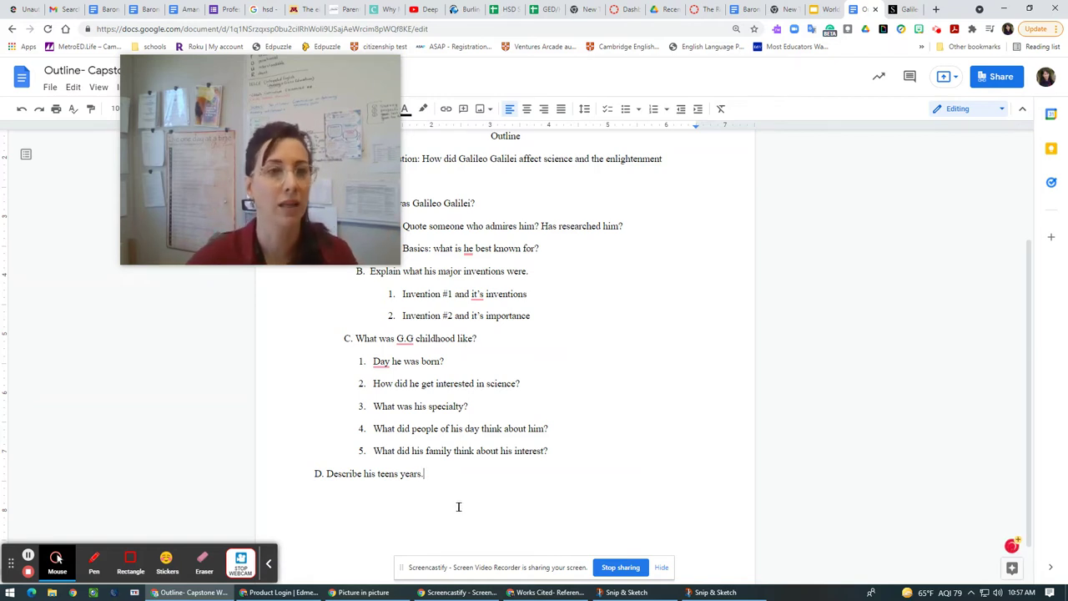
- Indent point D one level to align with point C, and indent the five numbered items under C one level further
mouse_move(368, 87)
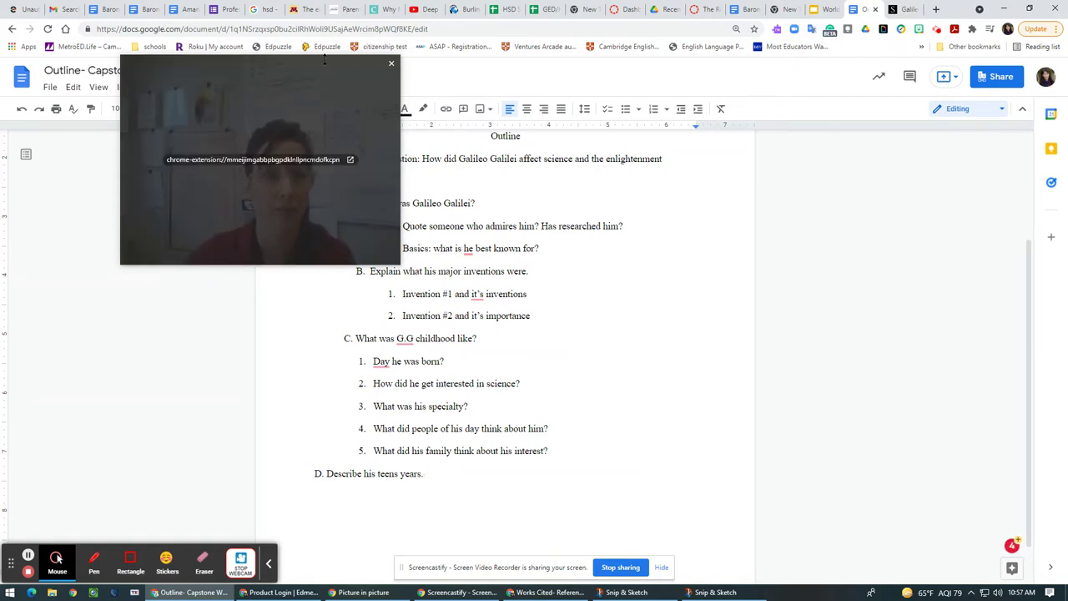
drag(325, 61, 213, 177)
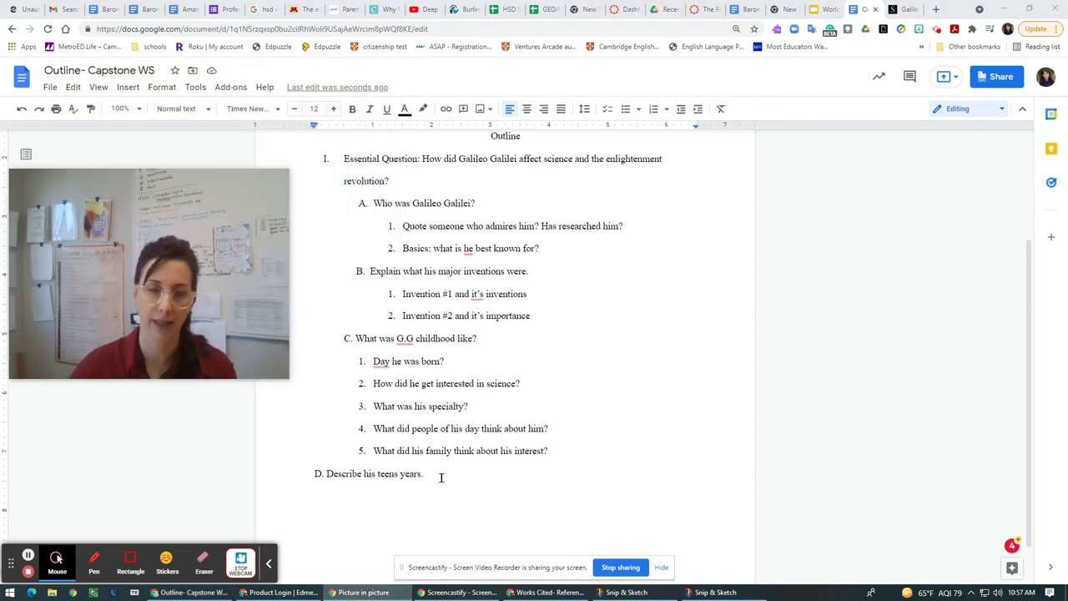
click(308, 473)
key(Tab)
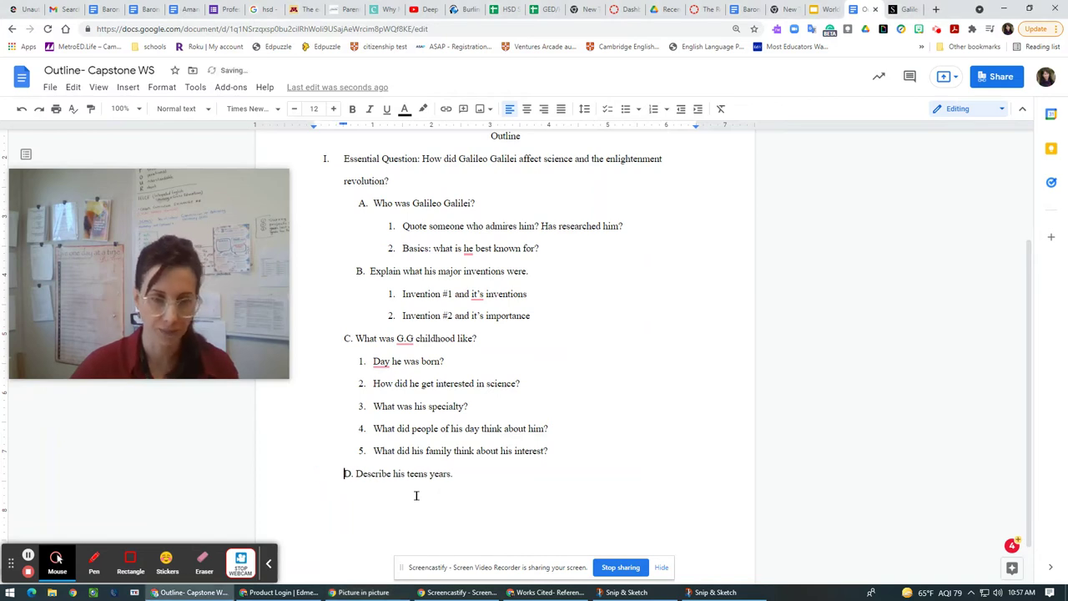
click(460, 474)
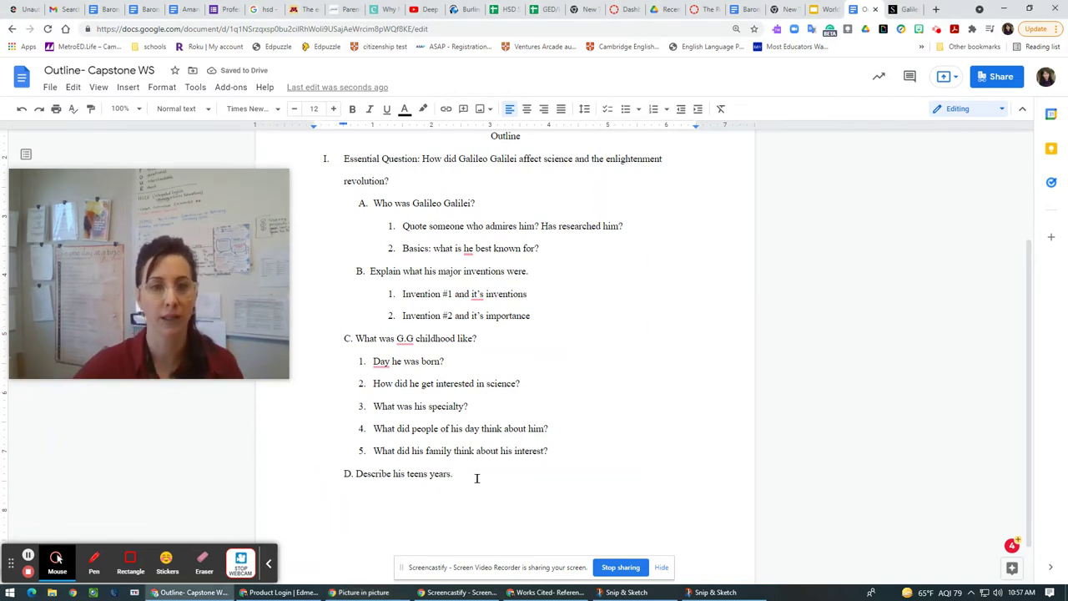
click(350, 364)
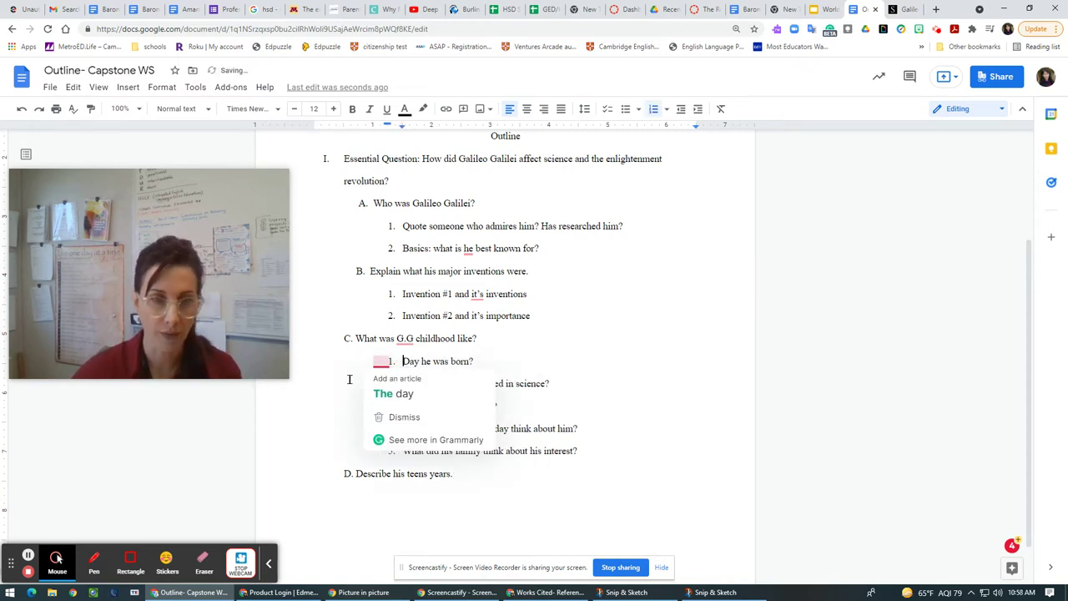
key(Tab)
- Start a numbered list on a new line below point D, "Describe his teens years."
click(486, 480)
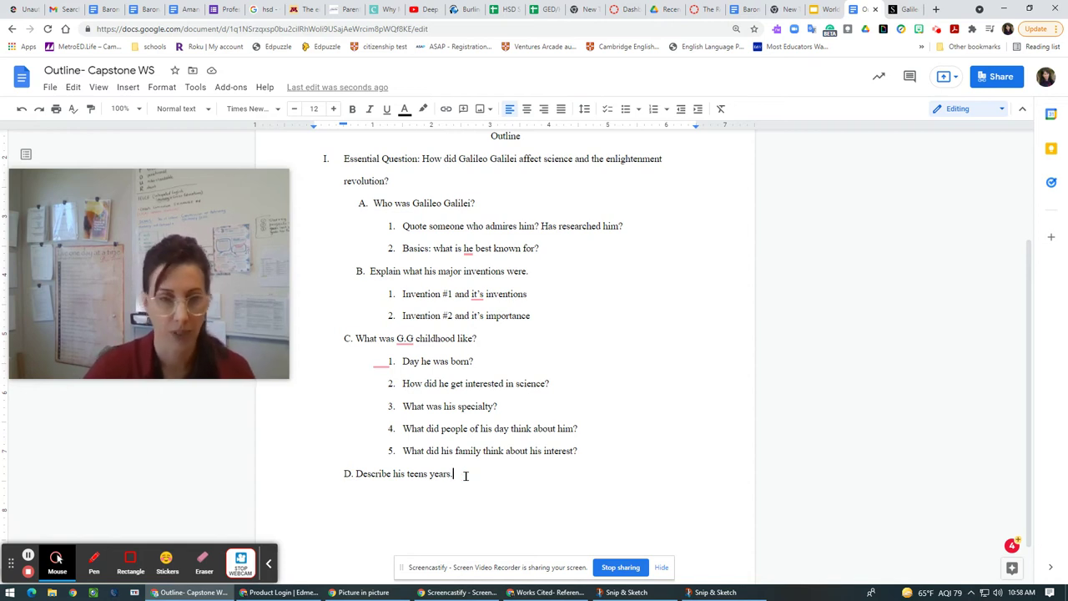
key(Return)
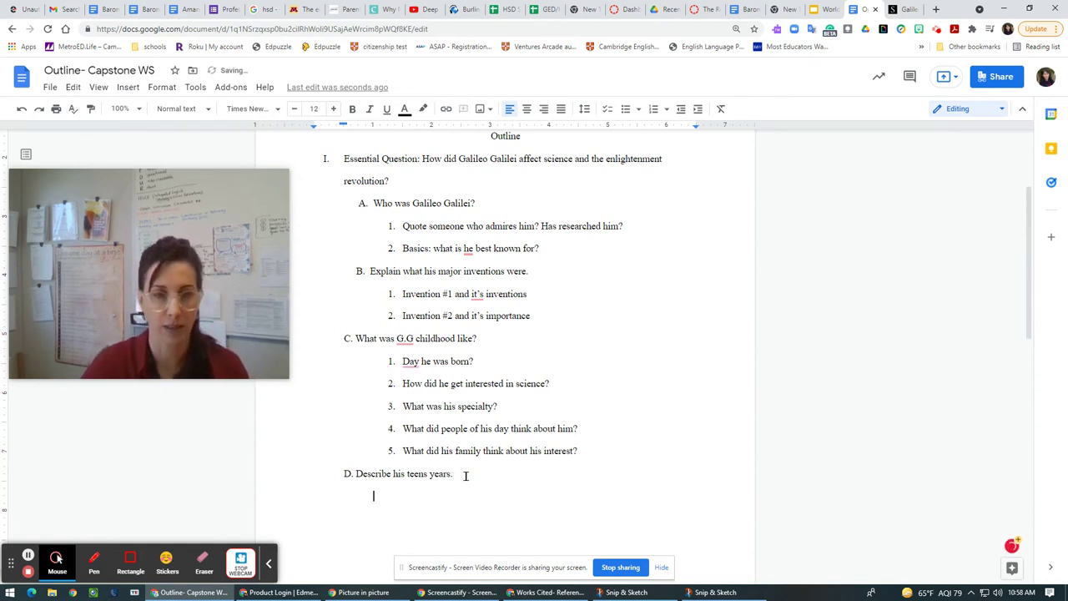
key(Return)
key(ctrl+shift+7)
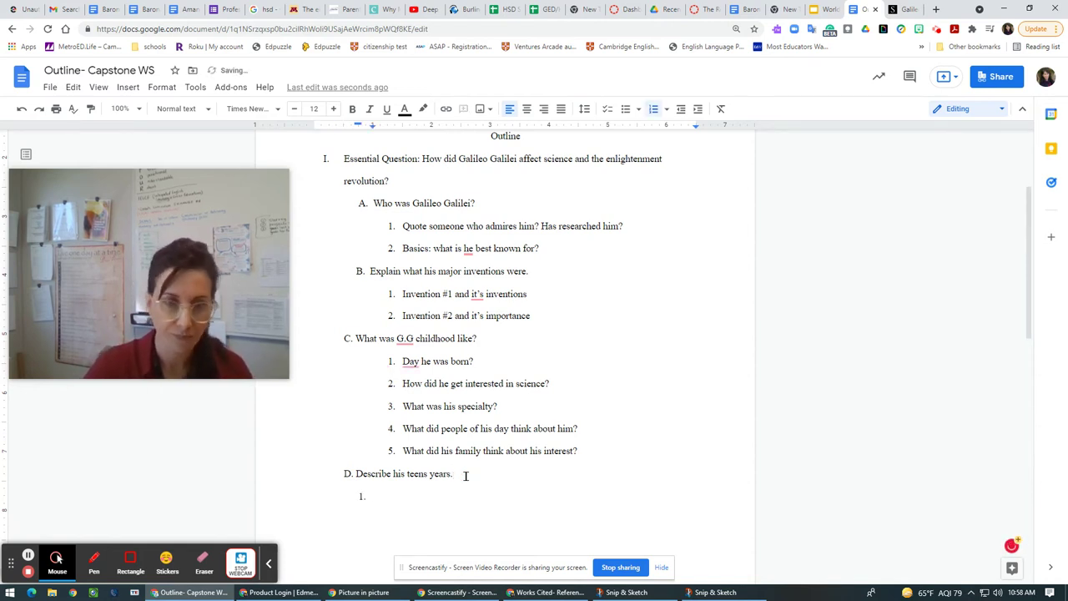
- Enter "Inventions during this time?" as the first item under point D, removing the repeated "during this"
text(IN)
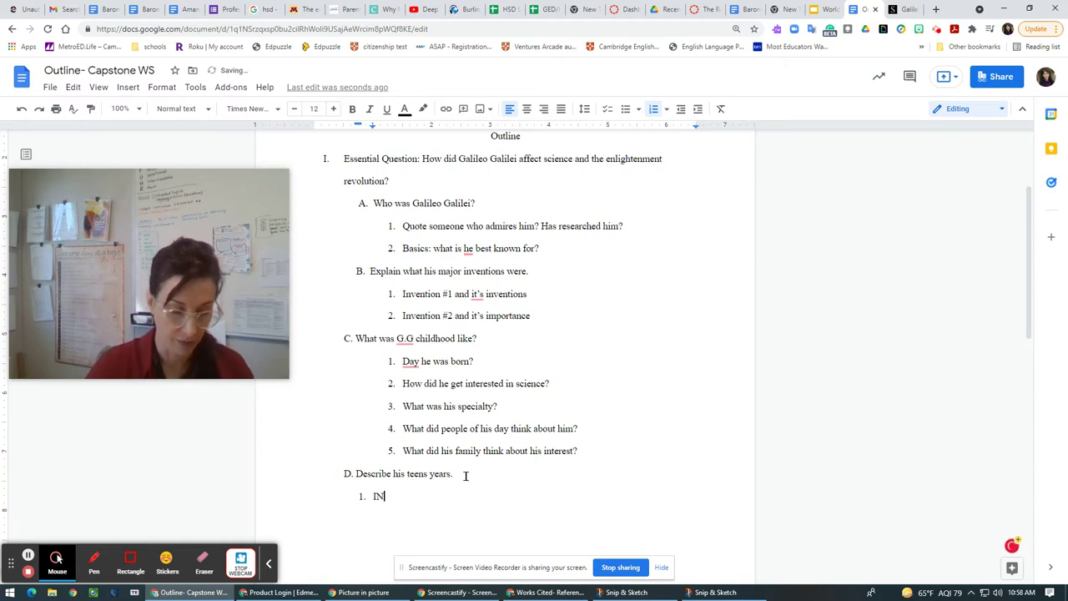
text(evntion)
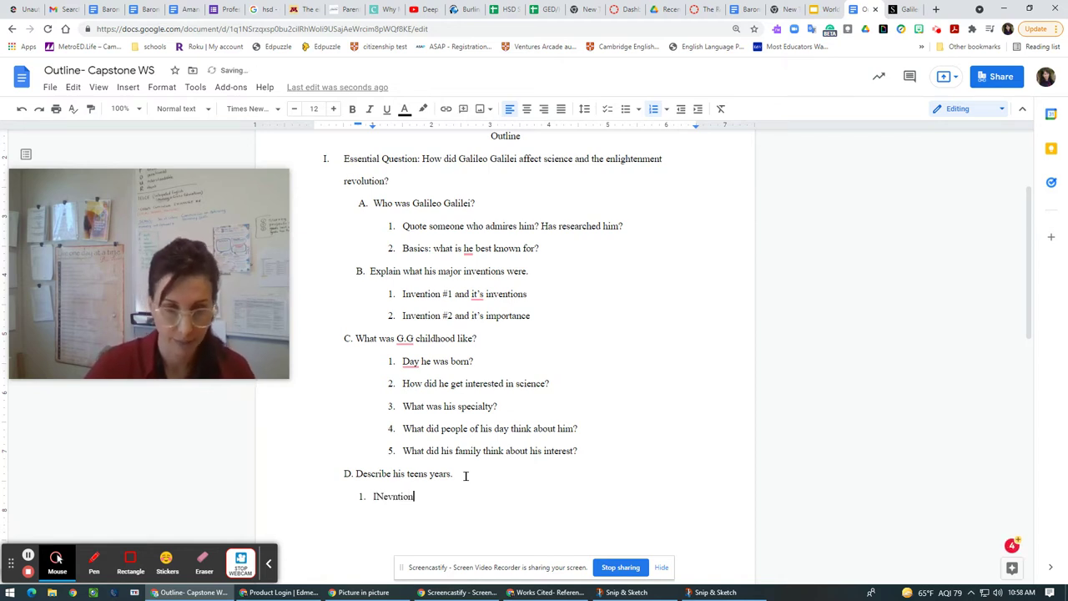
key(BackSpace)
key(BackSpace)
key(BackSpace)
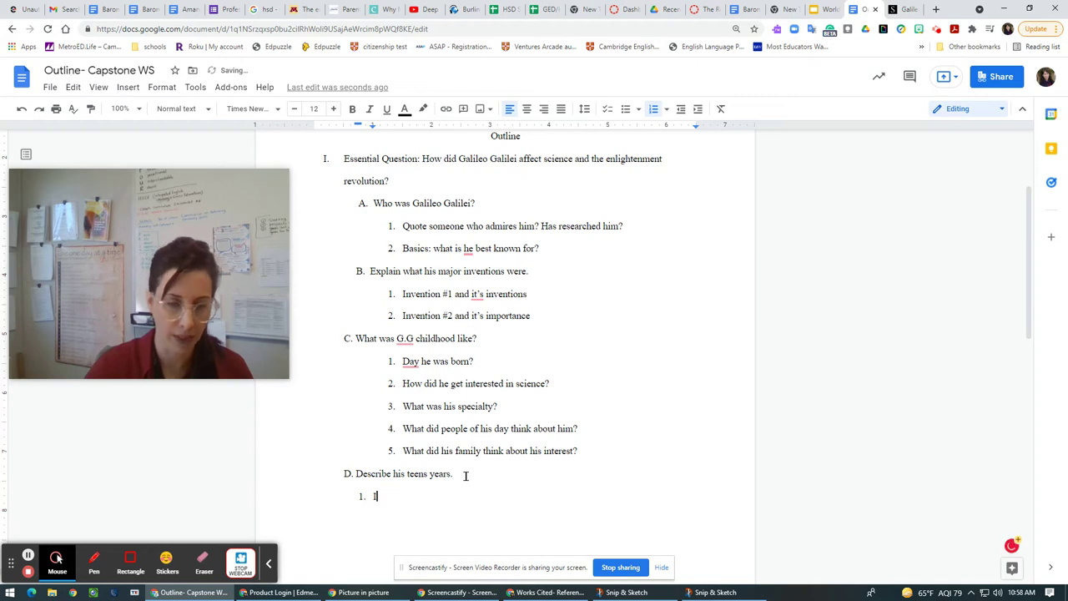
text(nventions)
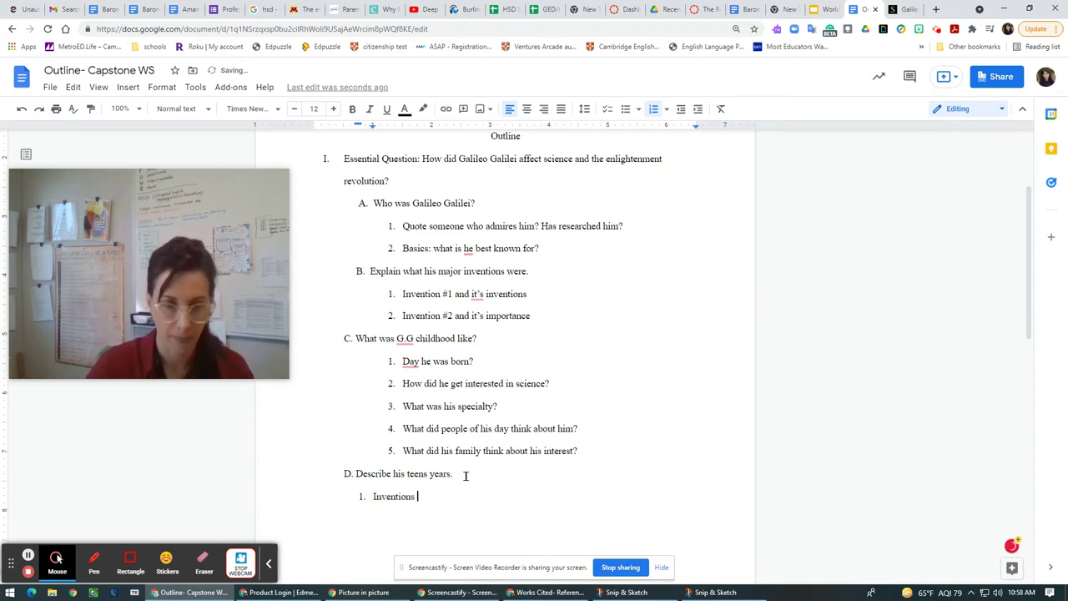
text( during)
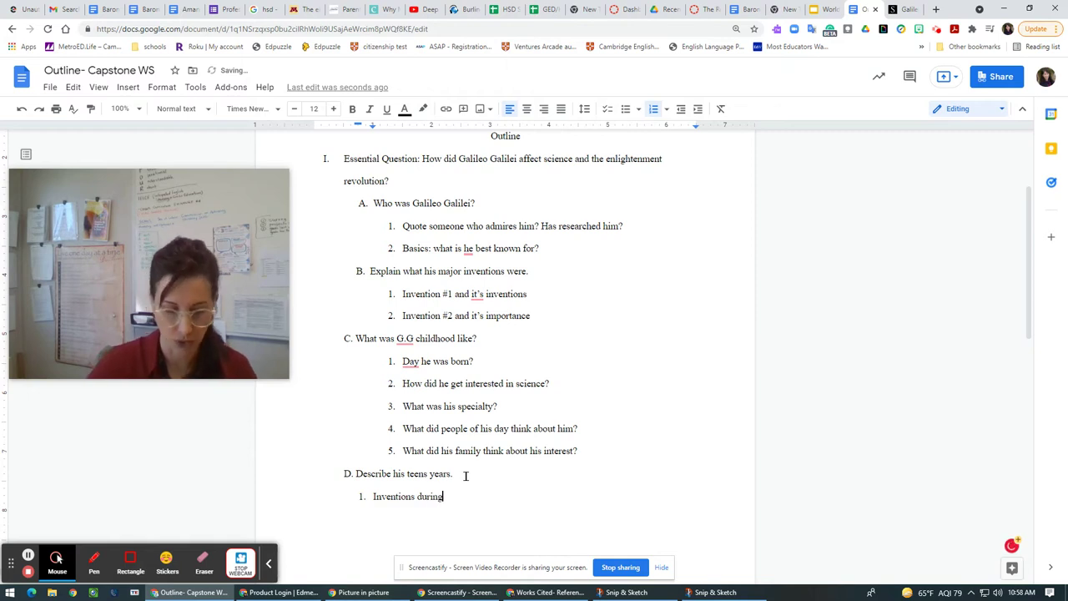
text( this d)
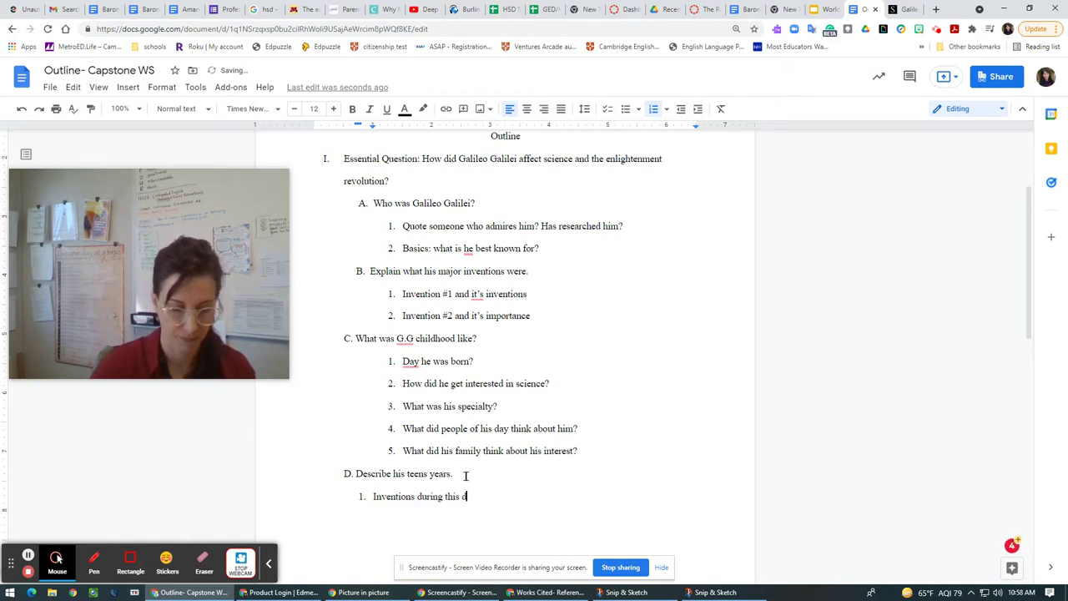
text(uring this time?)
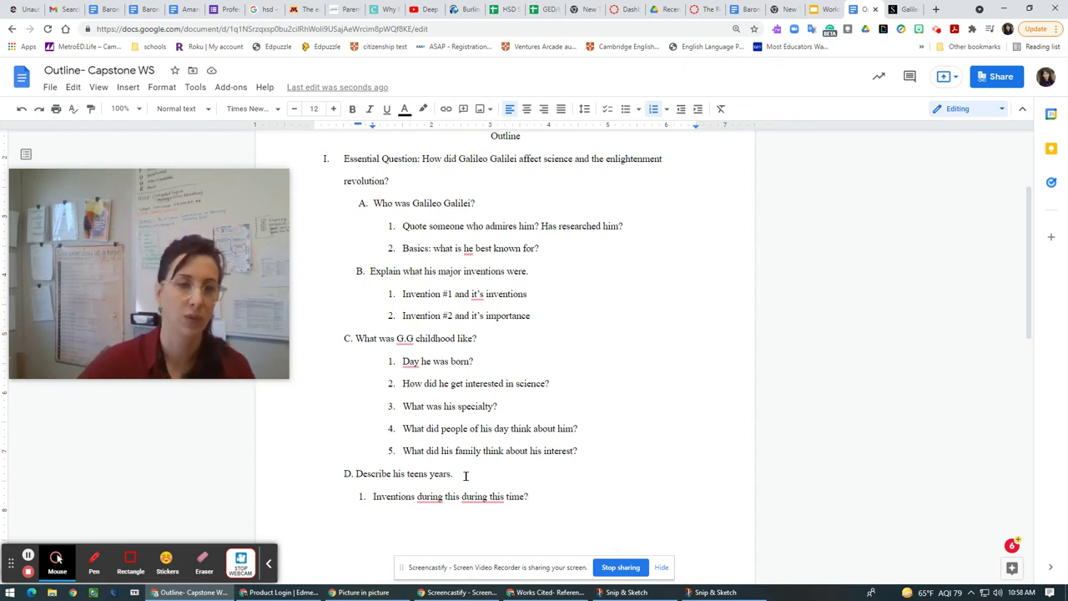
mouse_move(477, 499)
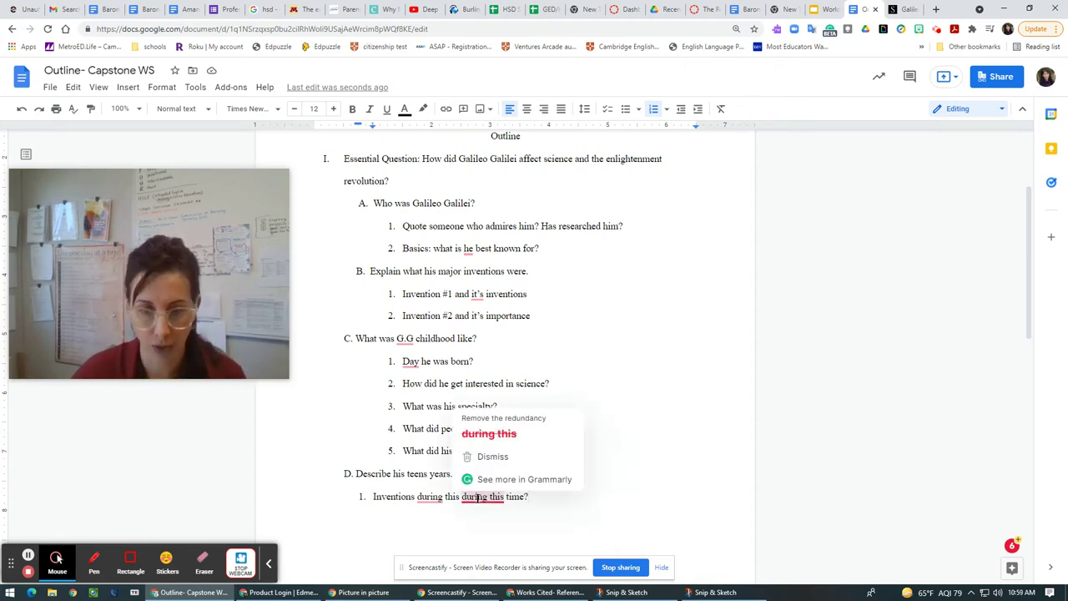
click(489, 434)
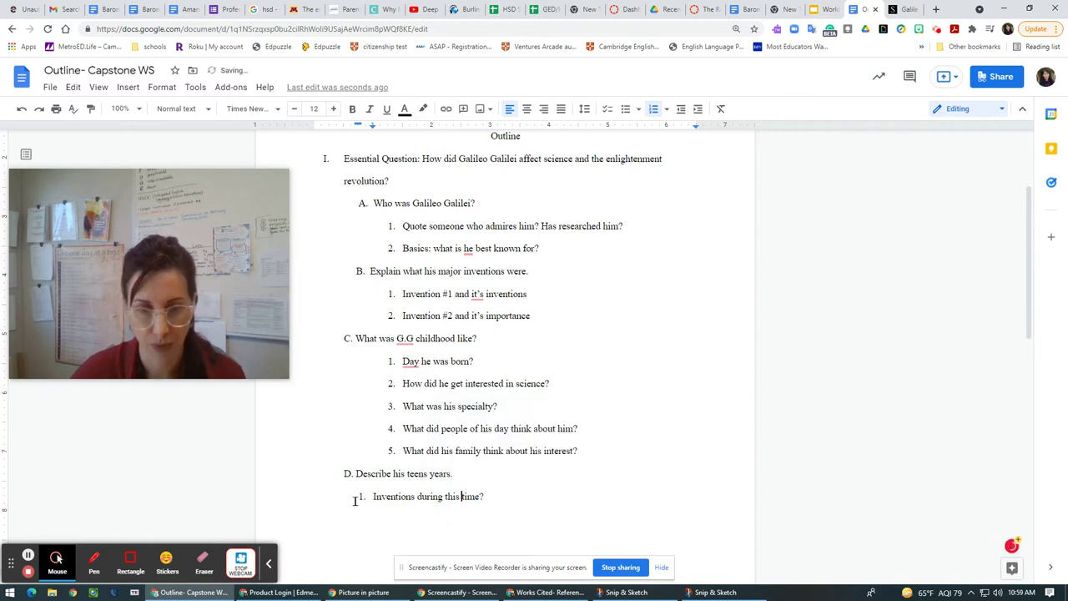
- Add a second item under point D reading "Did he marry?"
click(503, 499)
key(Return)
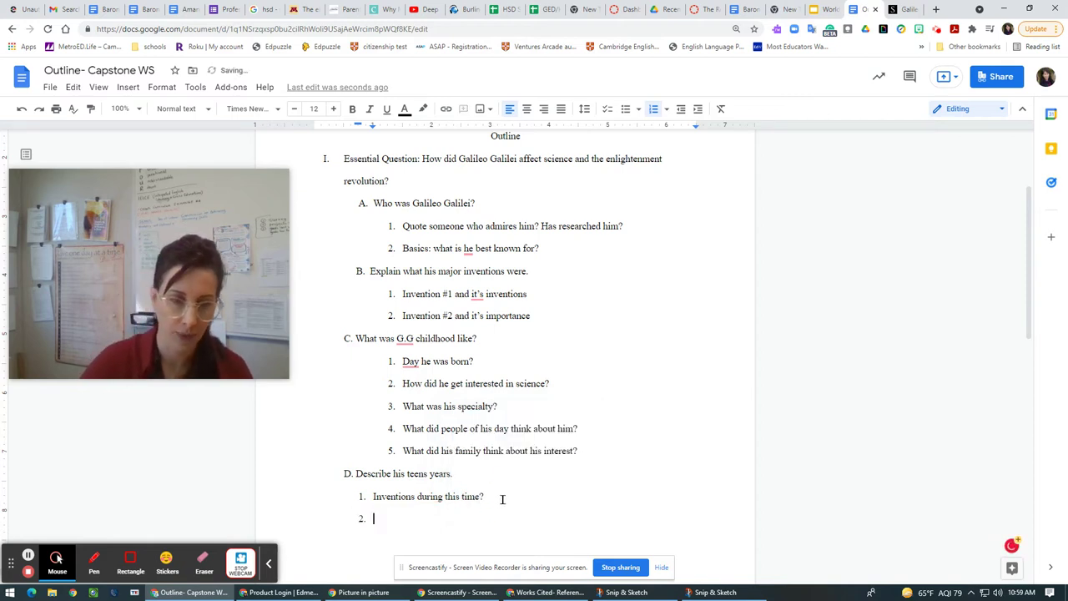
text(Did he ma)
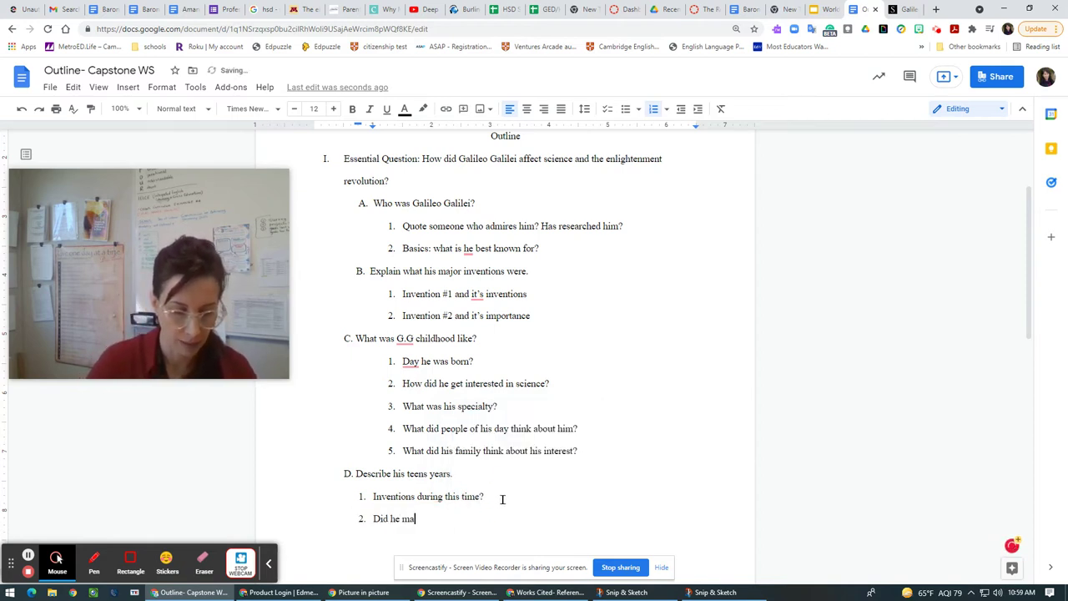
text(rry?)
- Add a third item under point D reading "Was there social stigma?" and start an empty fourth item
key(Return)
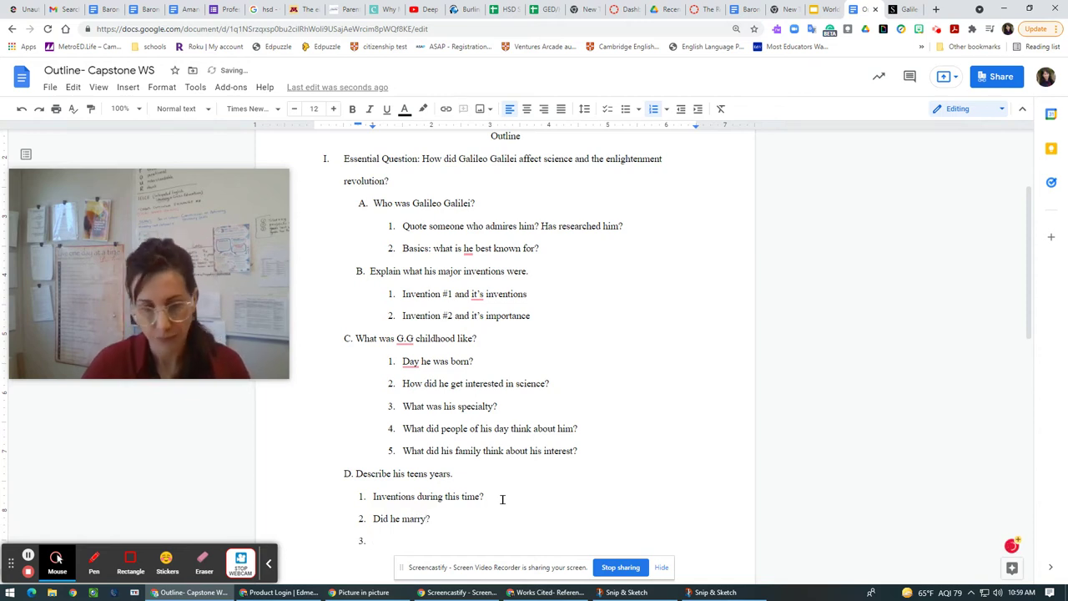
text(Was )
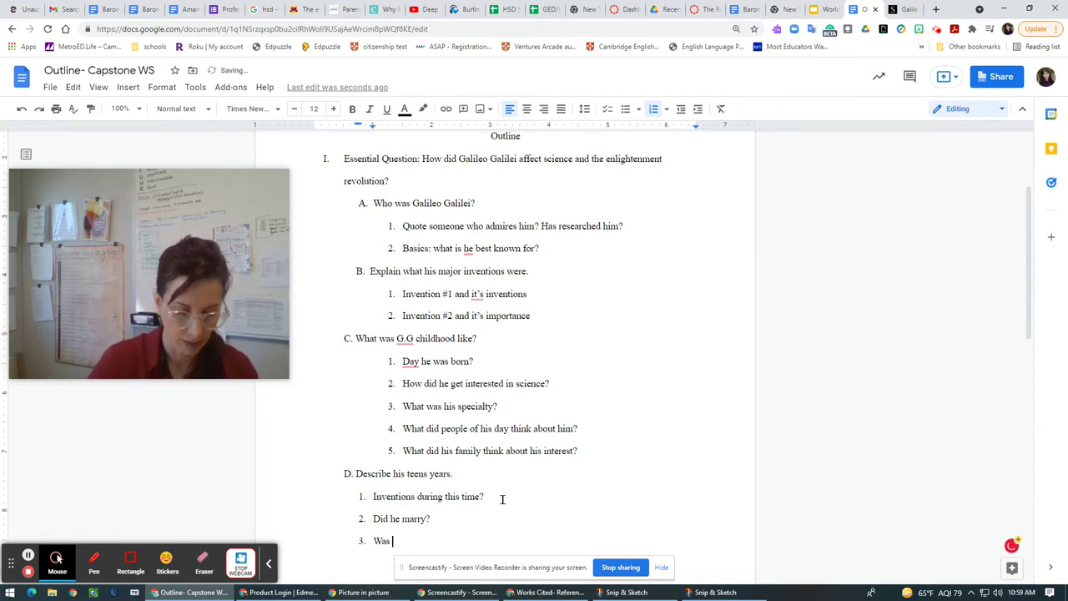
text(there social )
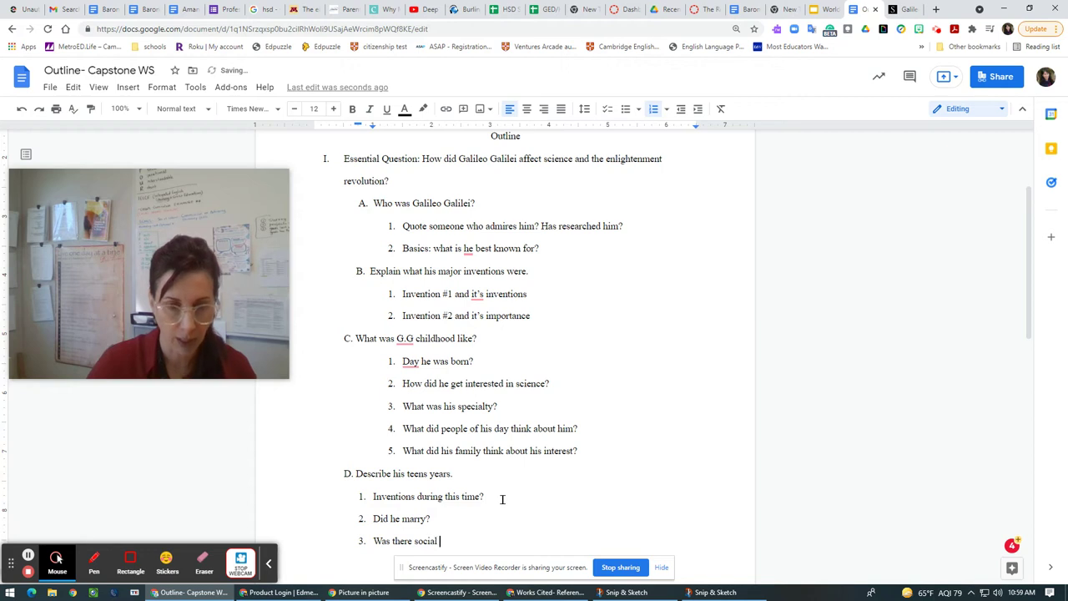
text(stima)
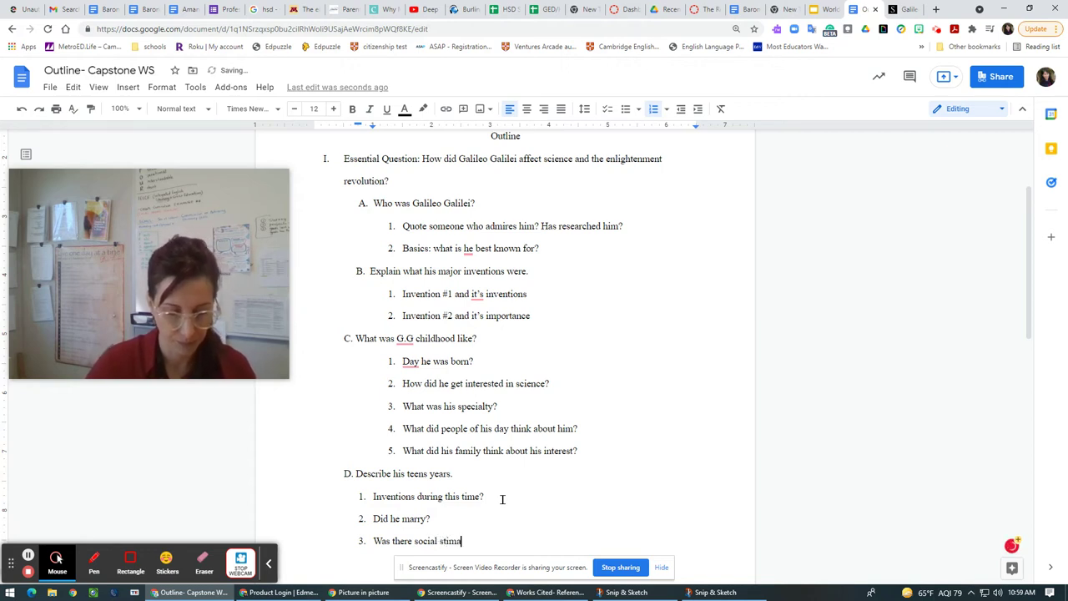
key(BackSpace)
key(BackSpace)
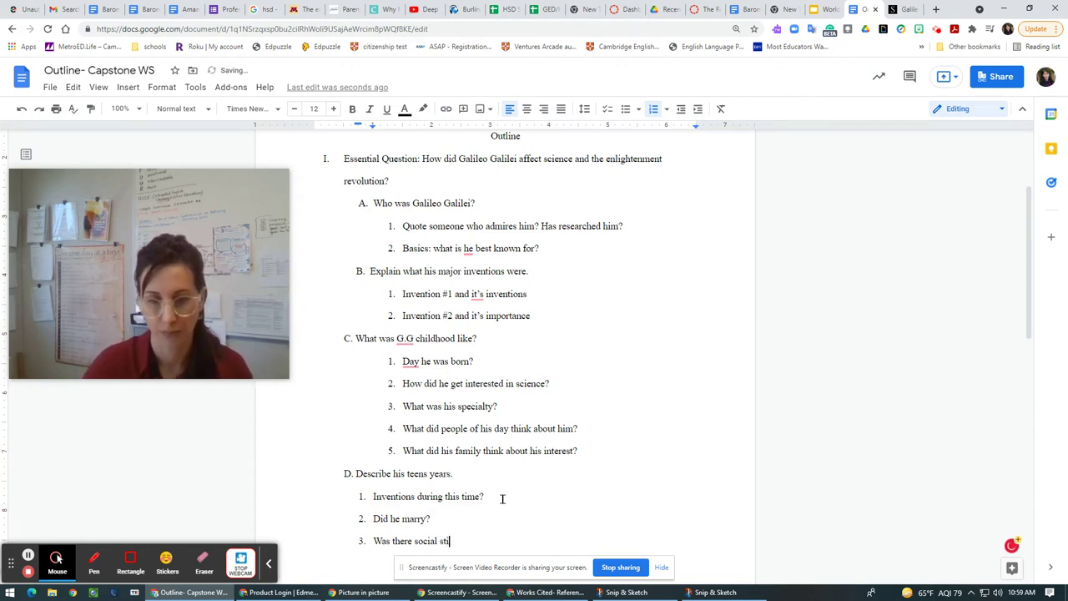
text(gma)
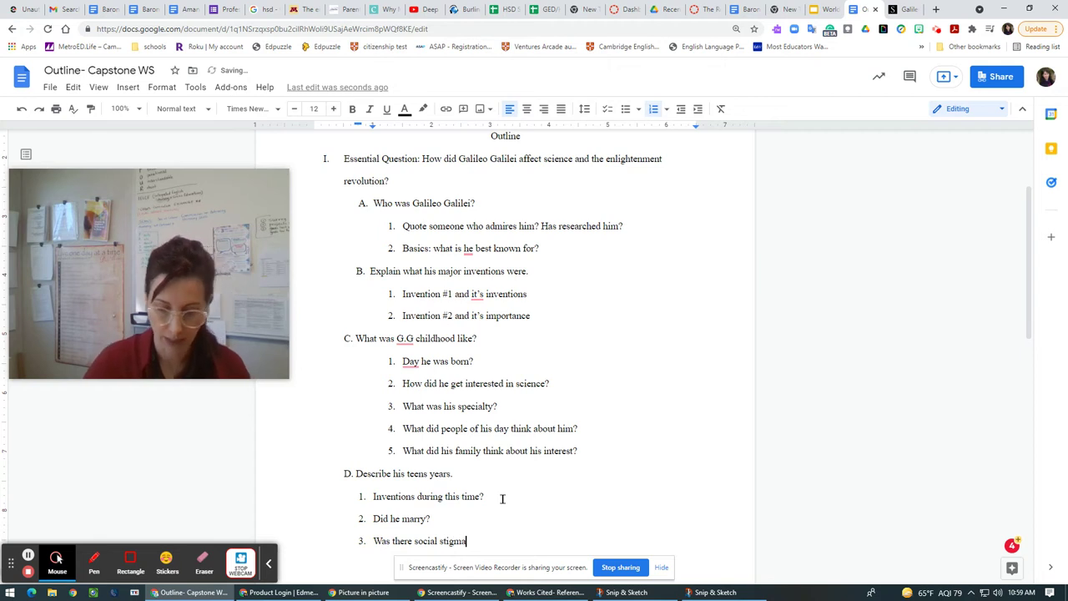
text(?)
key(Return)
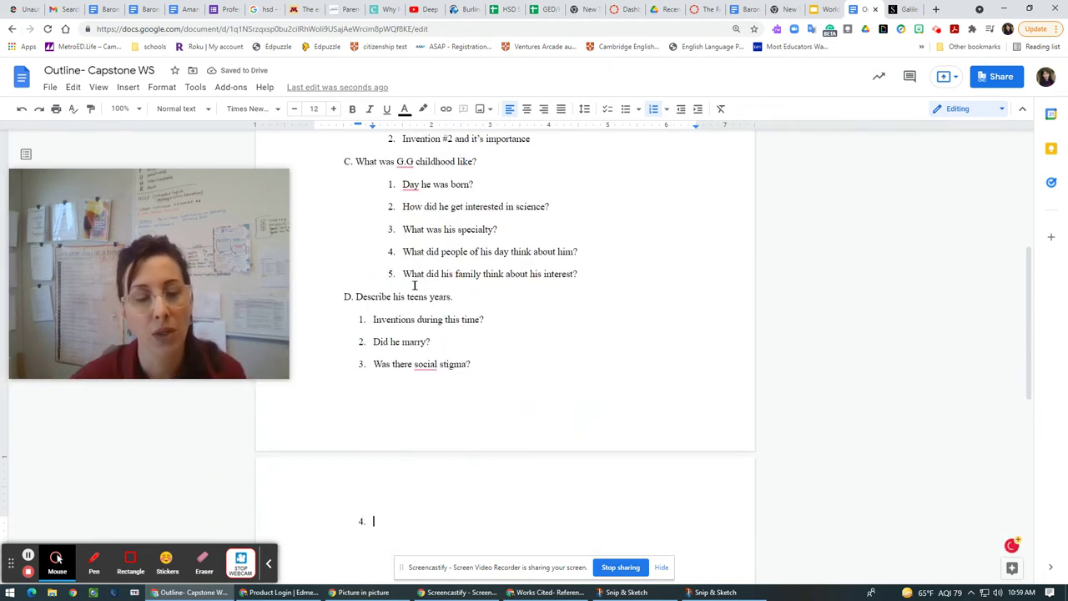
- Indent the numbered list under point D one level further and fill its fourth item with "Add detail"
click(354, 319)
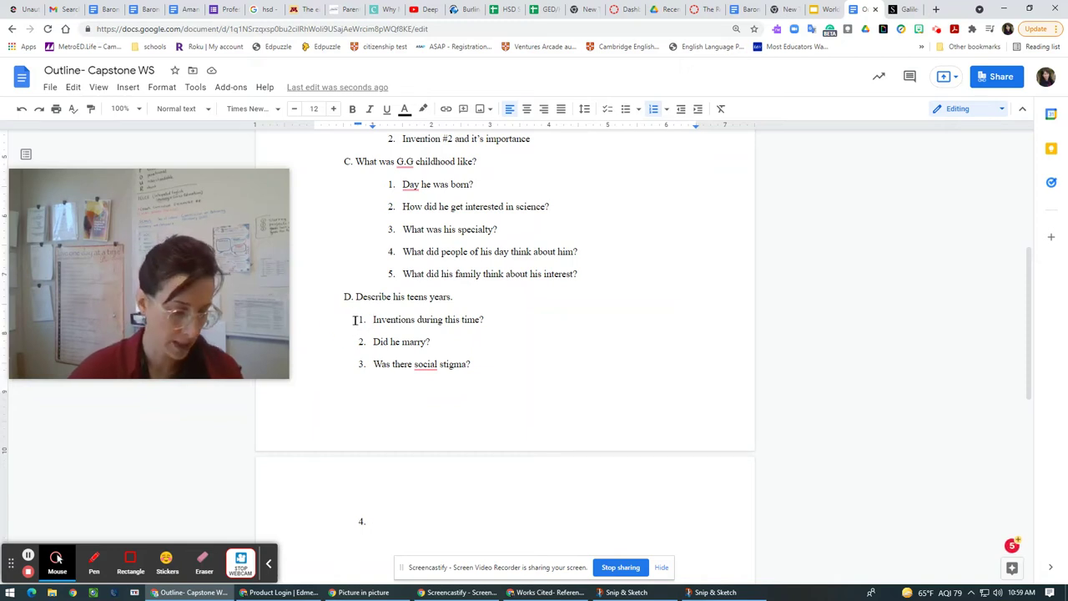
key(Tab)
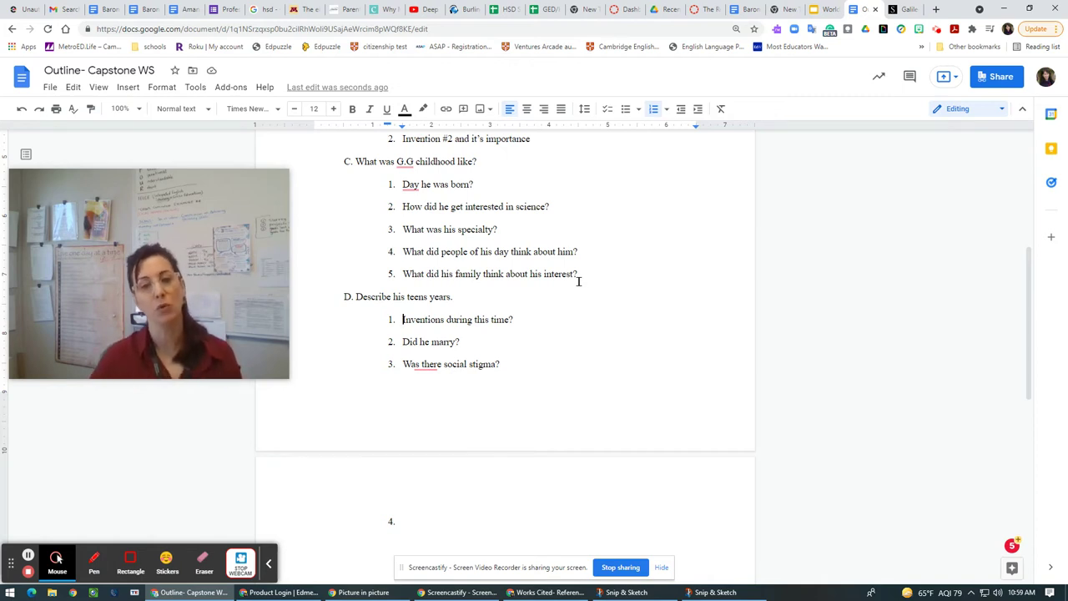
mouse_move(429, 365)
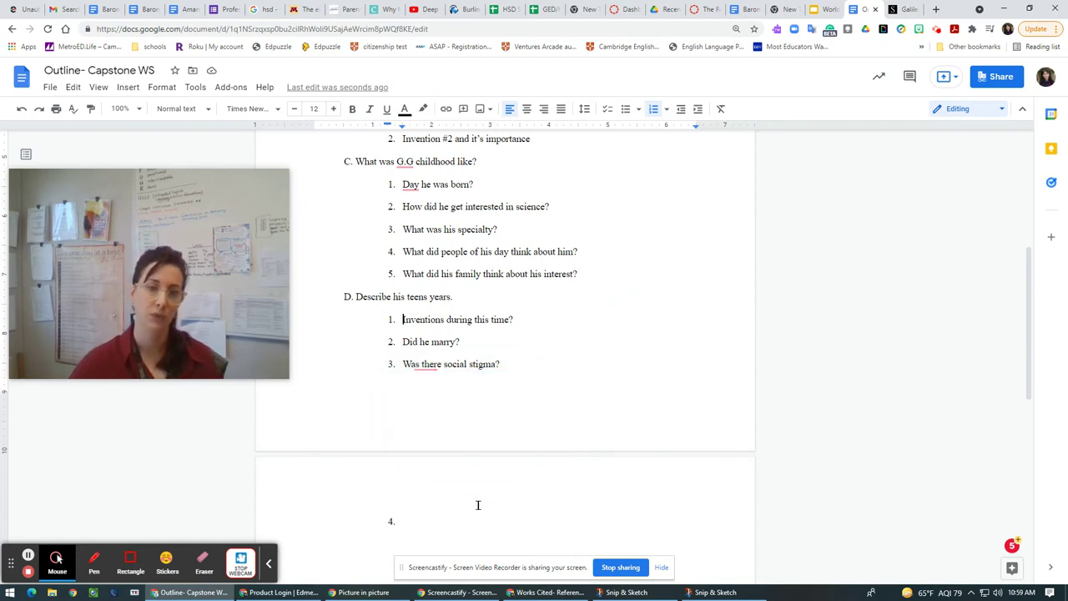
click(404, 496)
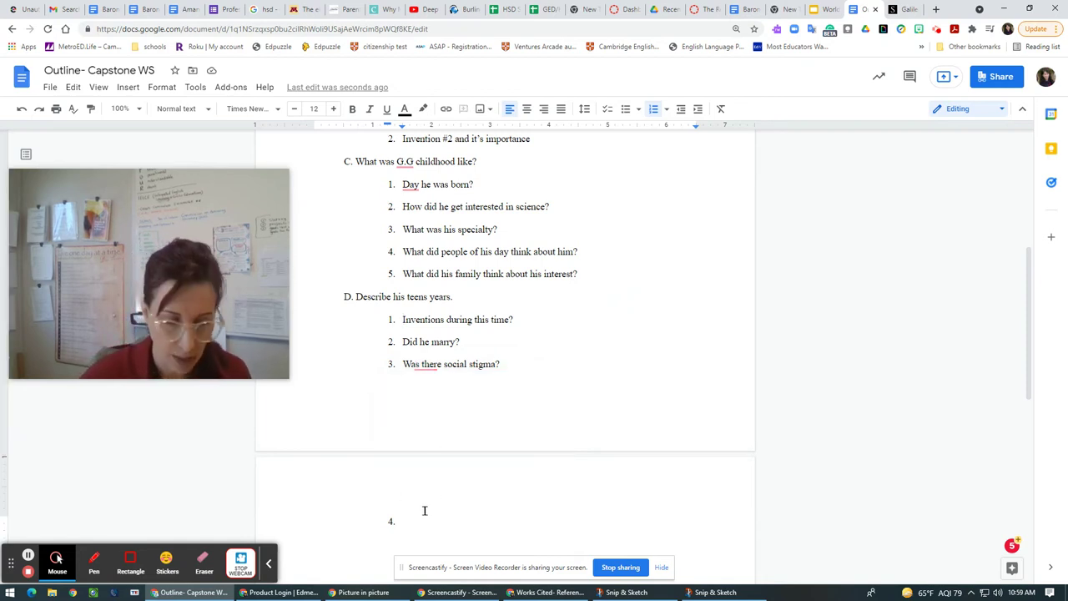
text(add)
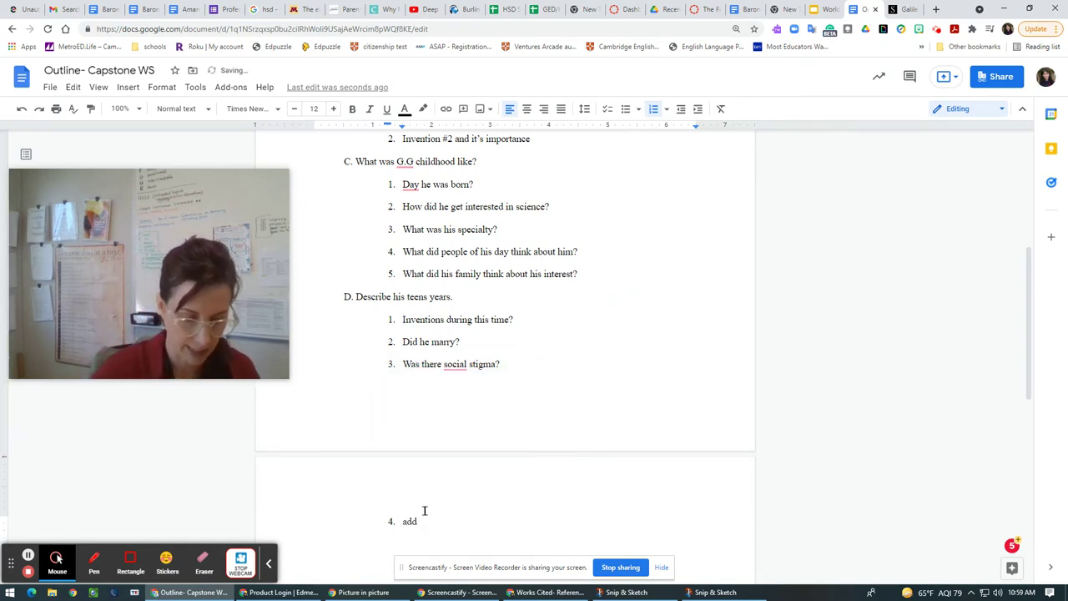
text( detail)
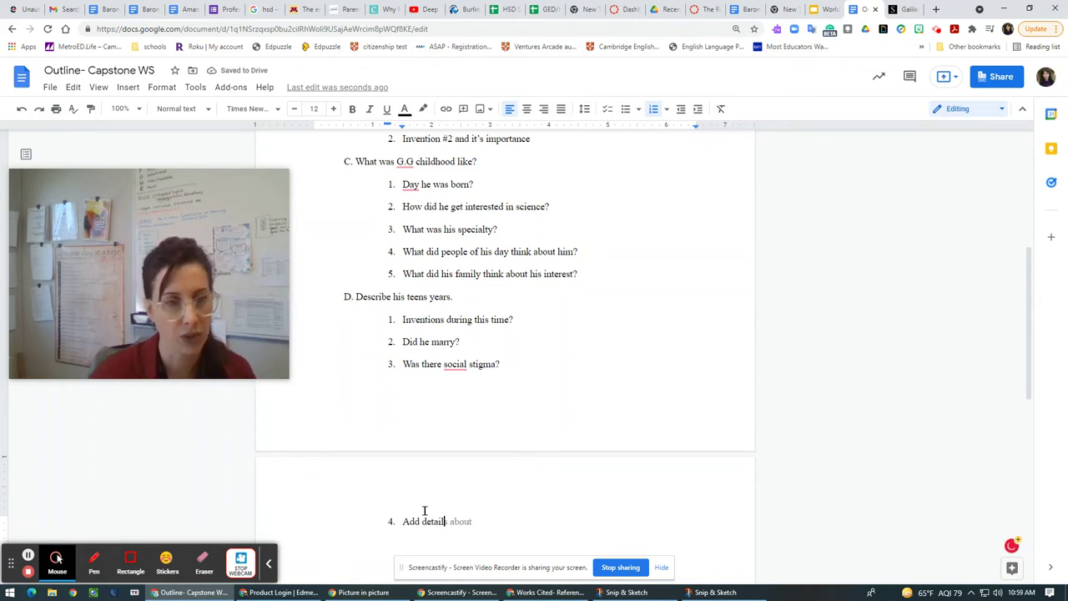
text(s)
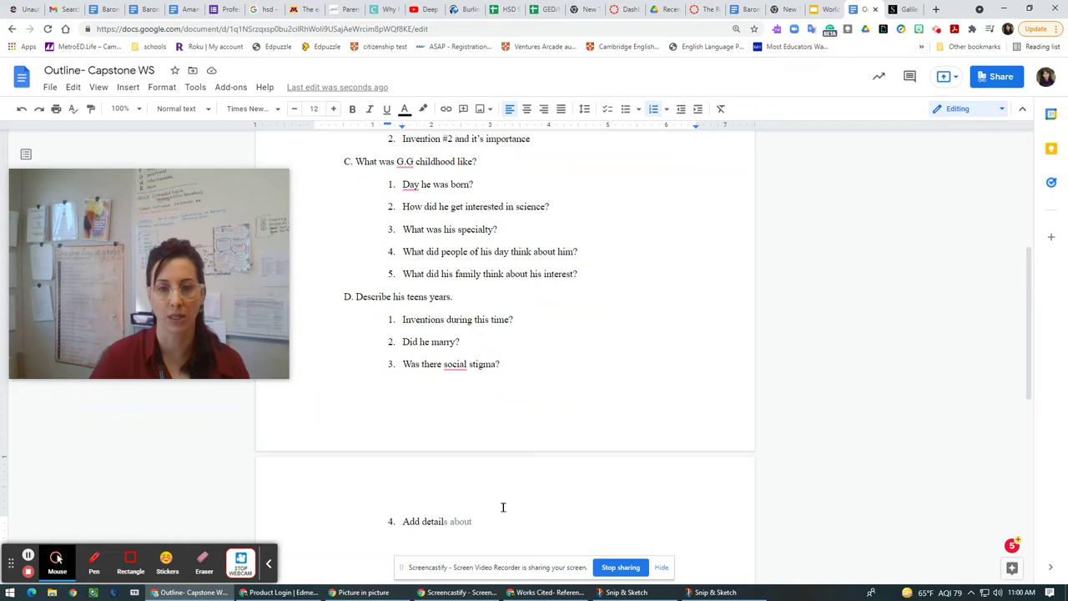
- End the numbered list after the fourth item and add the line "E . His adult years" below it
key(Return)
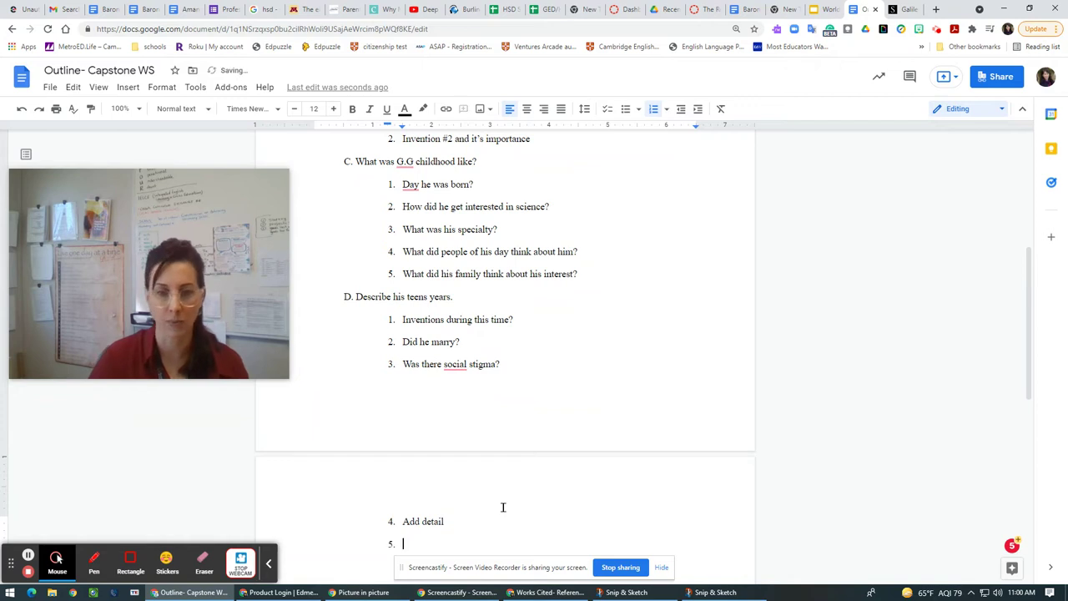
key(BackSpace)
key(BackSpace)
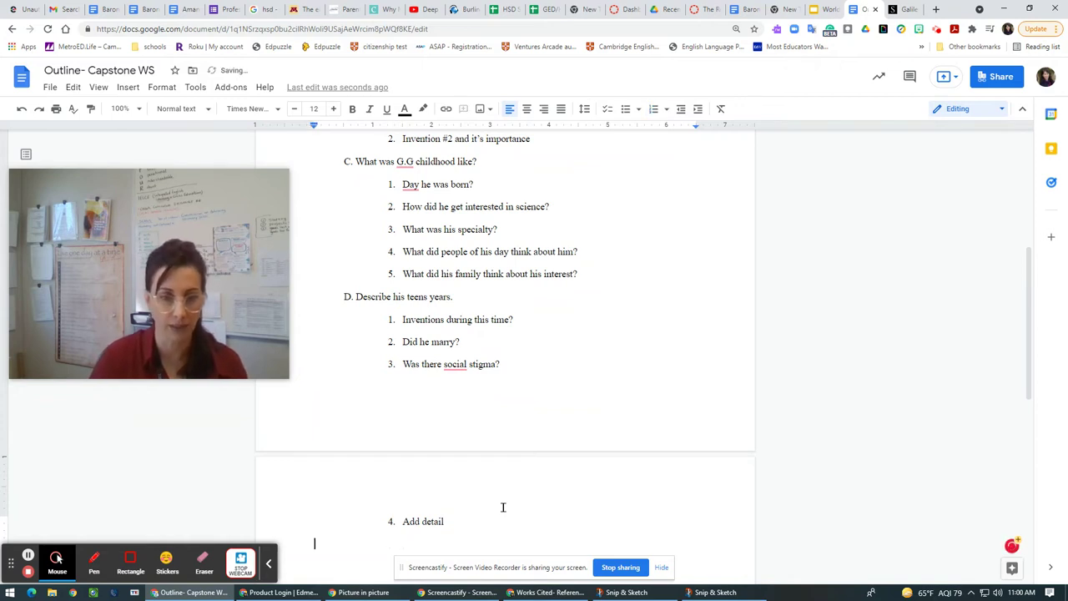
text(E)
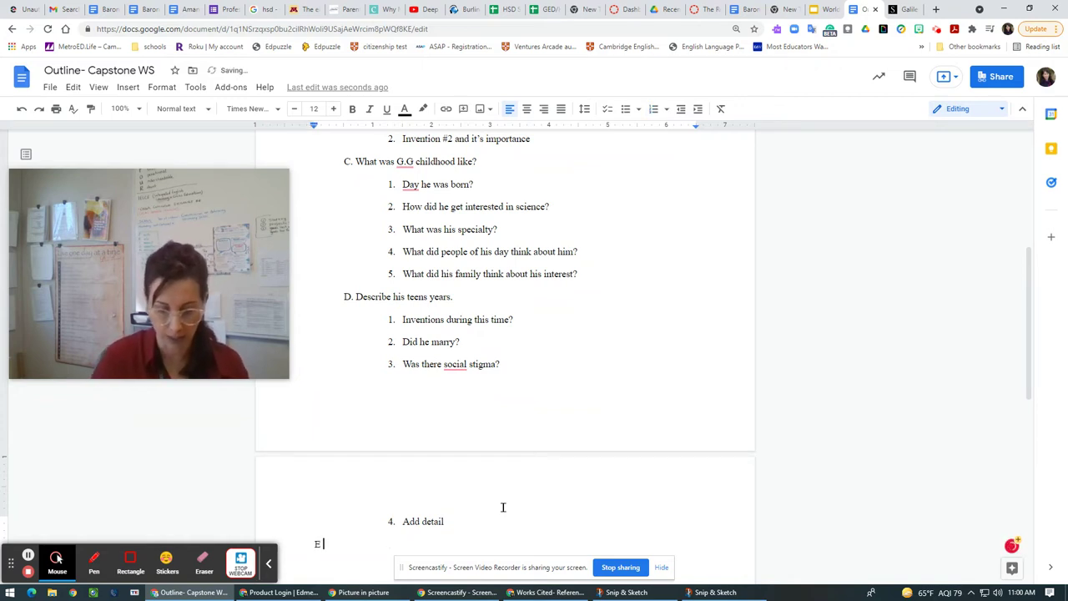
text(. Hi)
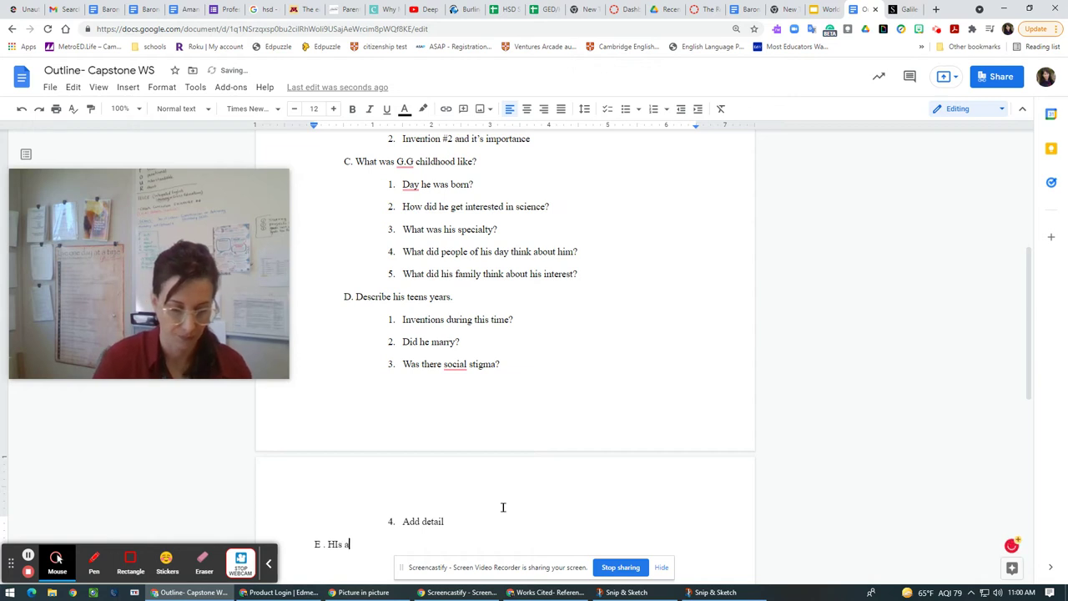
text(s adult years)
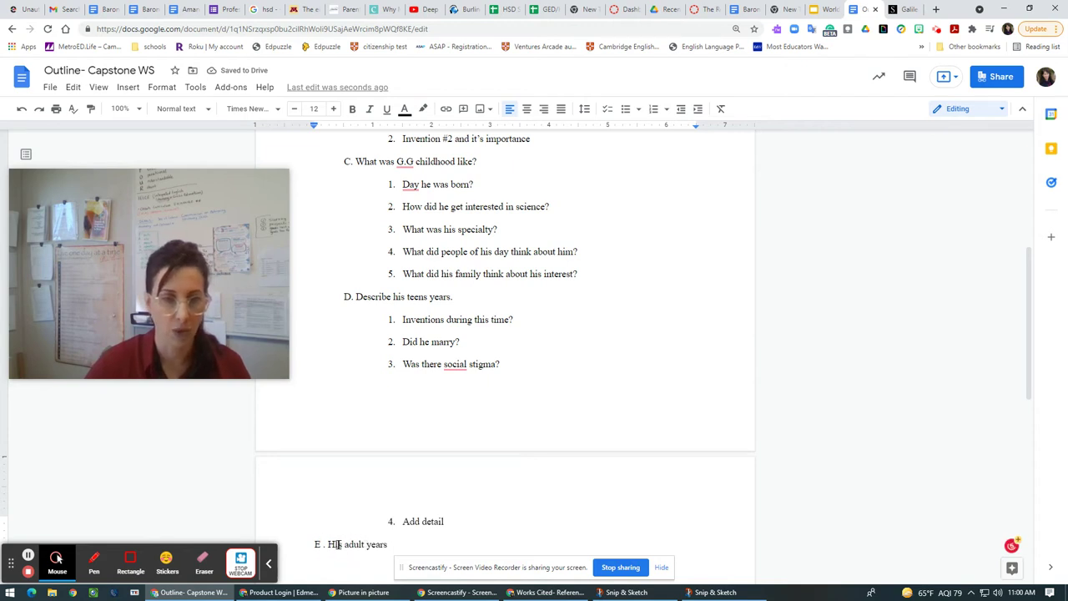
click(338, 544)
key(BackSpace)
text(i)
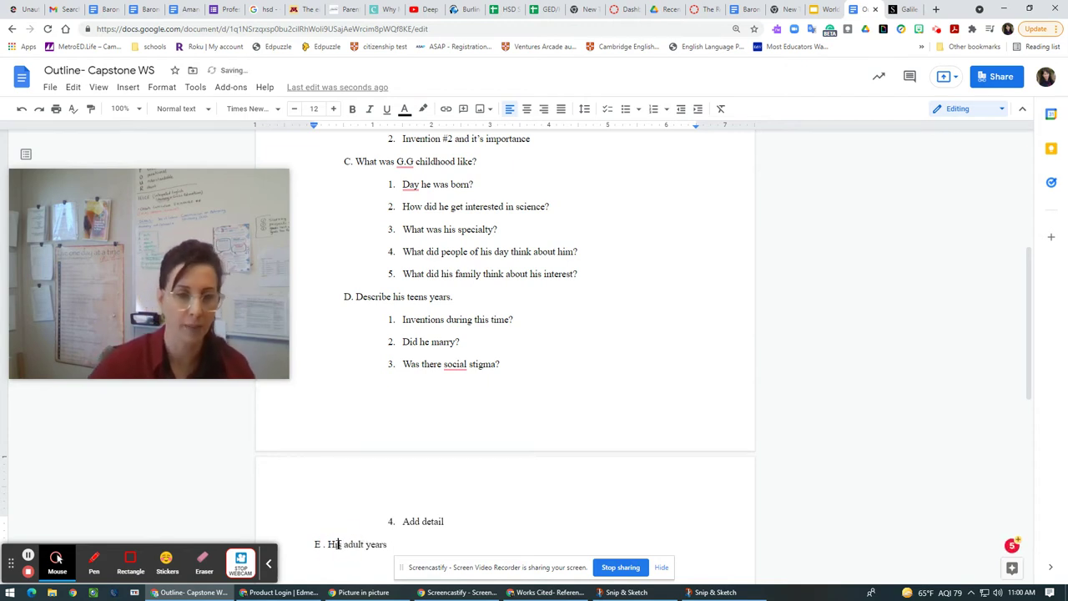
click(406, 542)
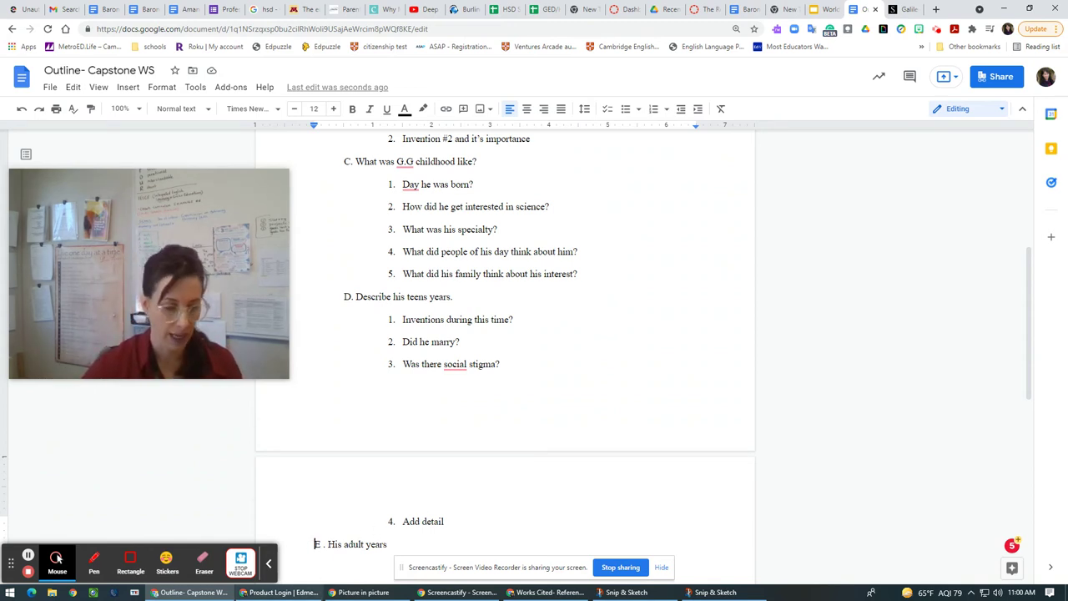
- Indent the "E . His adult years" line to align with points C and D
mouse_move(322, 590)
click(404, 521)
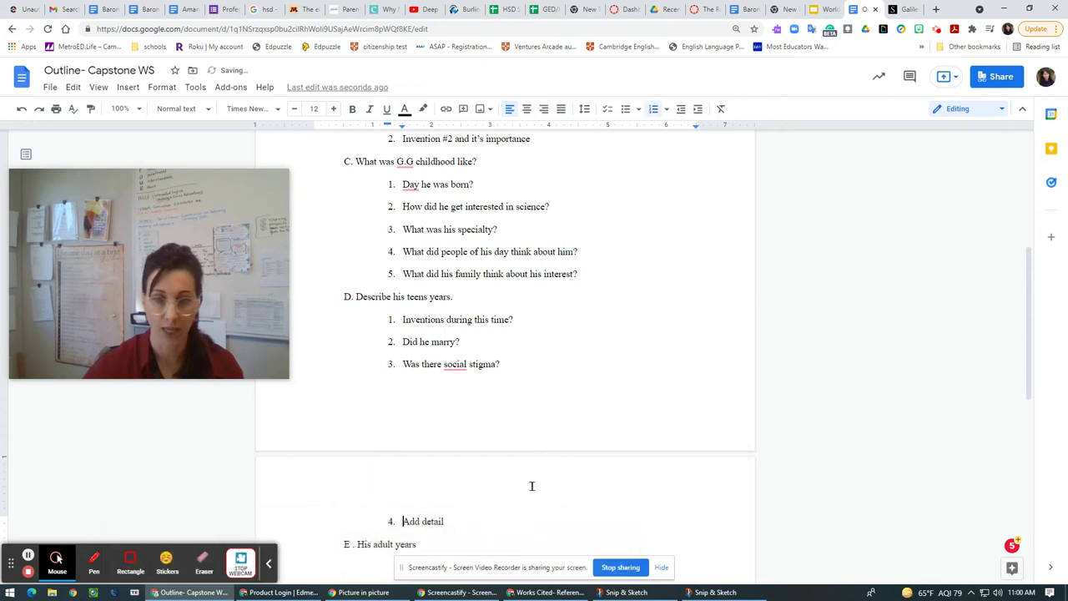
click(441, 544)
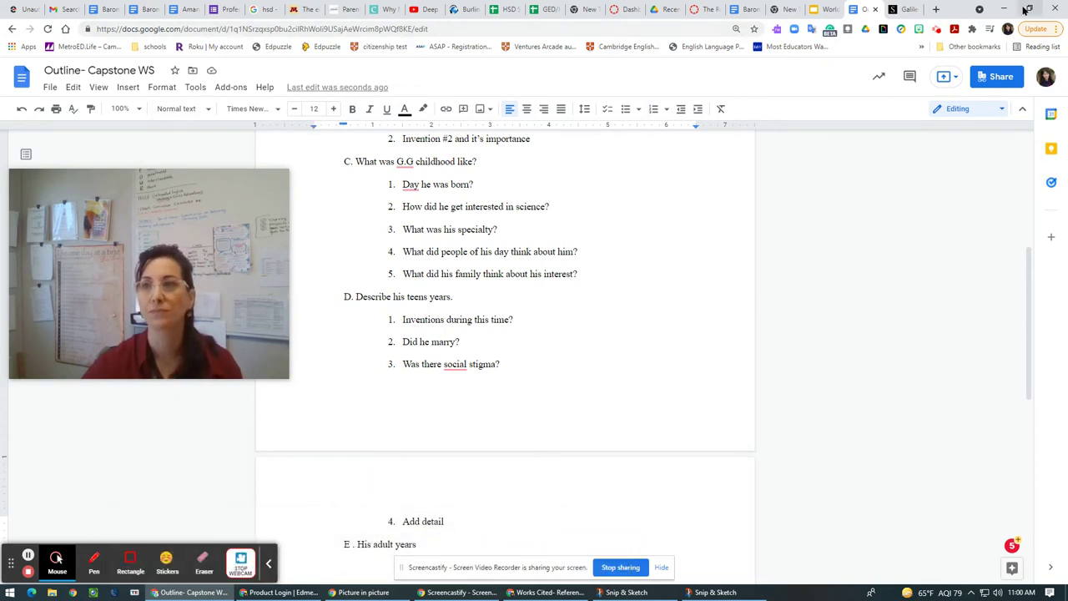
- Show the outline side by side with the Works Cited- Reference document and move the webcam overlay off the citations
key(super+Right)
click(331, 159)
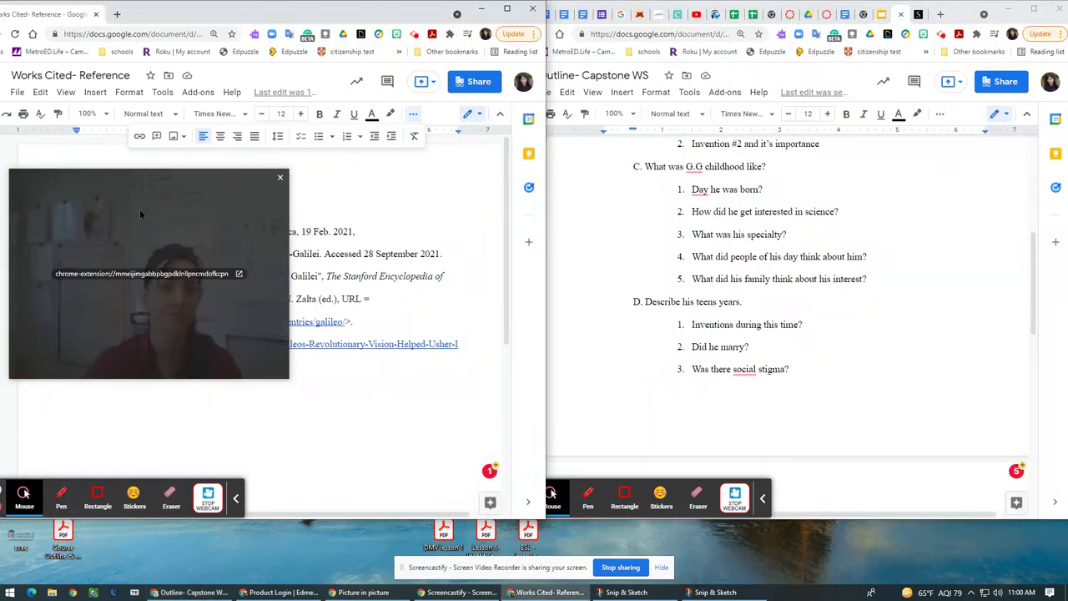
drag(113, 183, 882, 410)
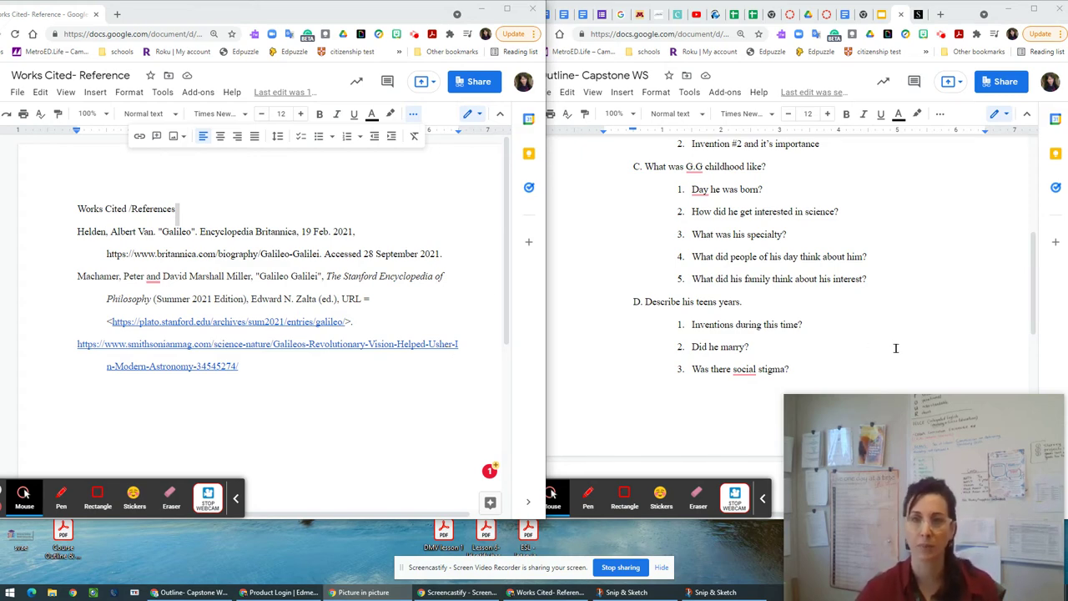
- Create a new blank document from the outline and name it "Title Page- sample"
drag(1035, 284, 1033, 192)
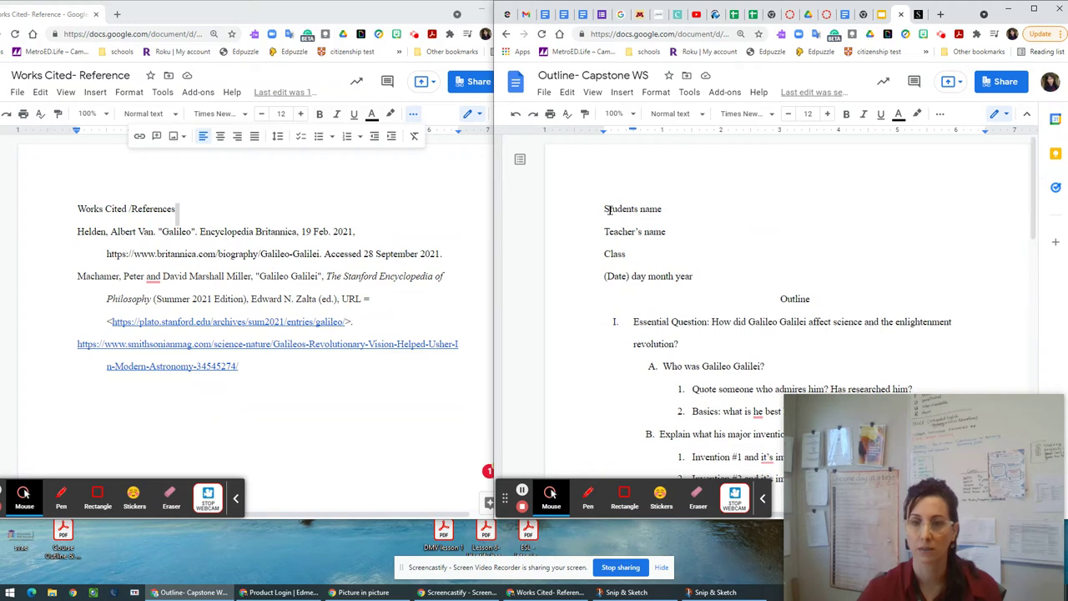
click(544, 93)
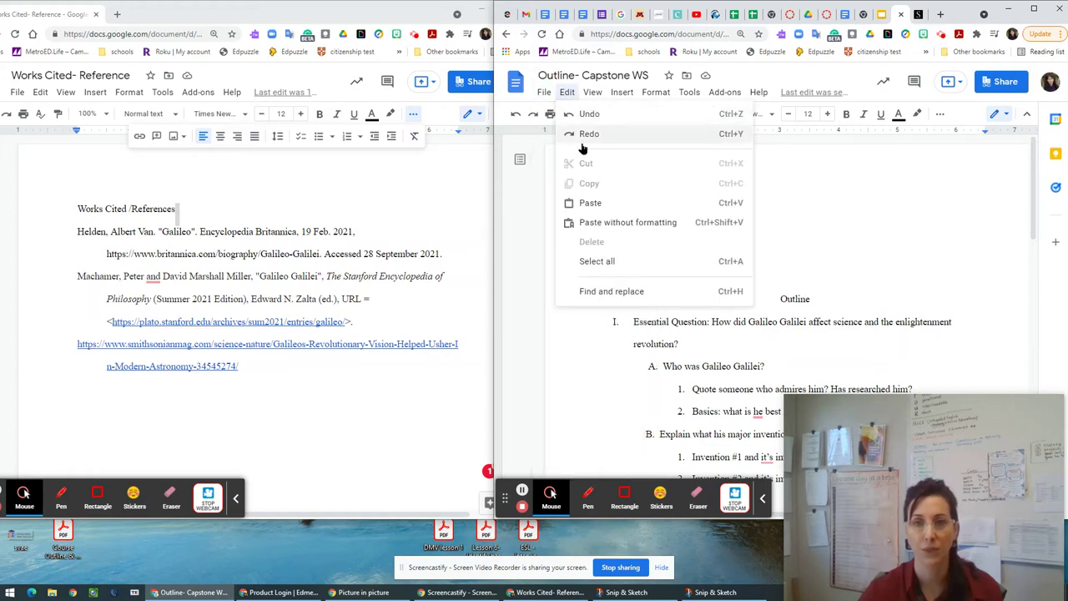
mouse_move(555, 143)
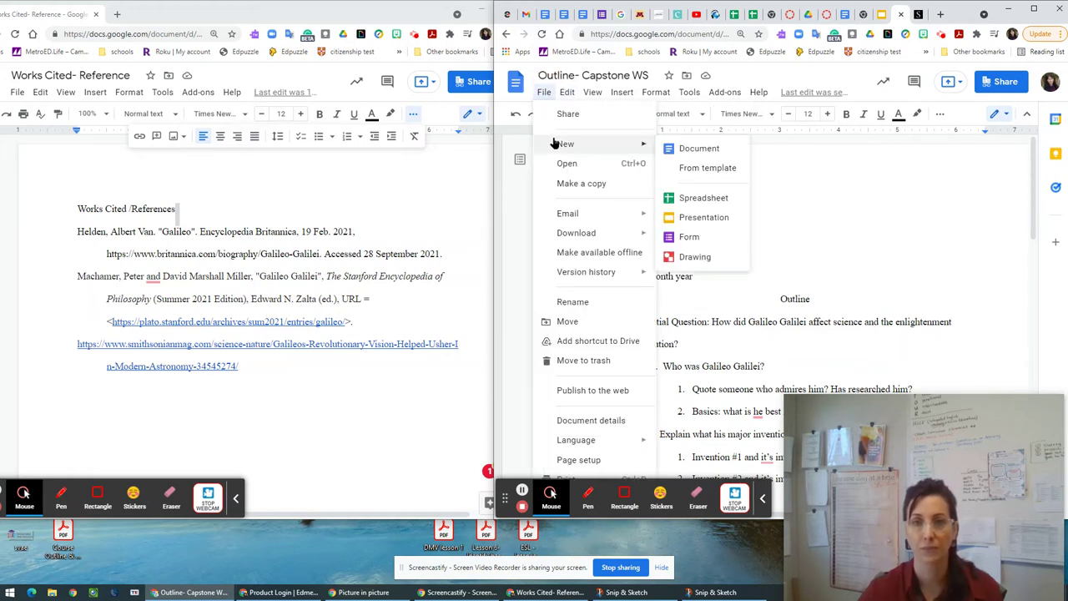
click(695, 153)
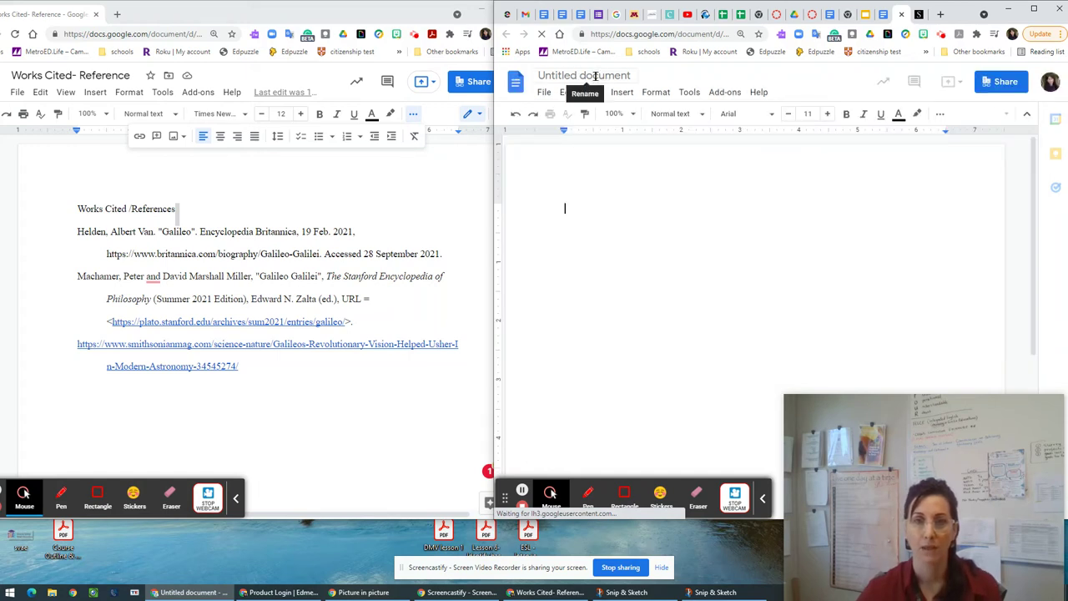
click(597, 76)
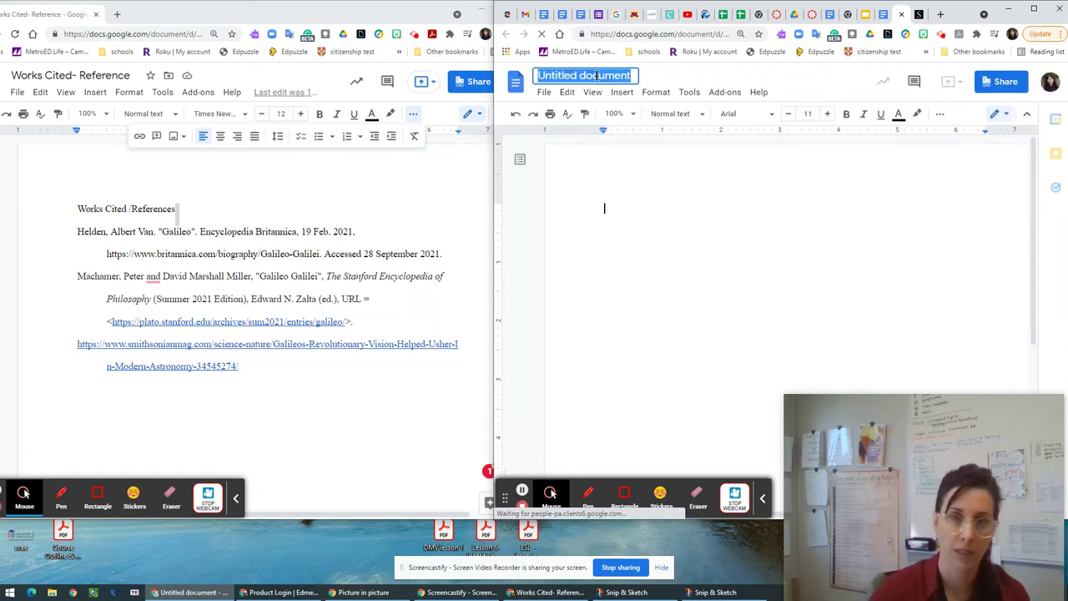
text(T)
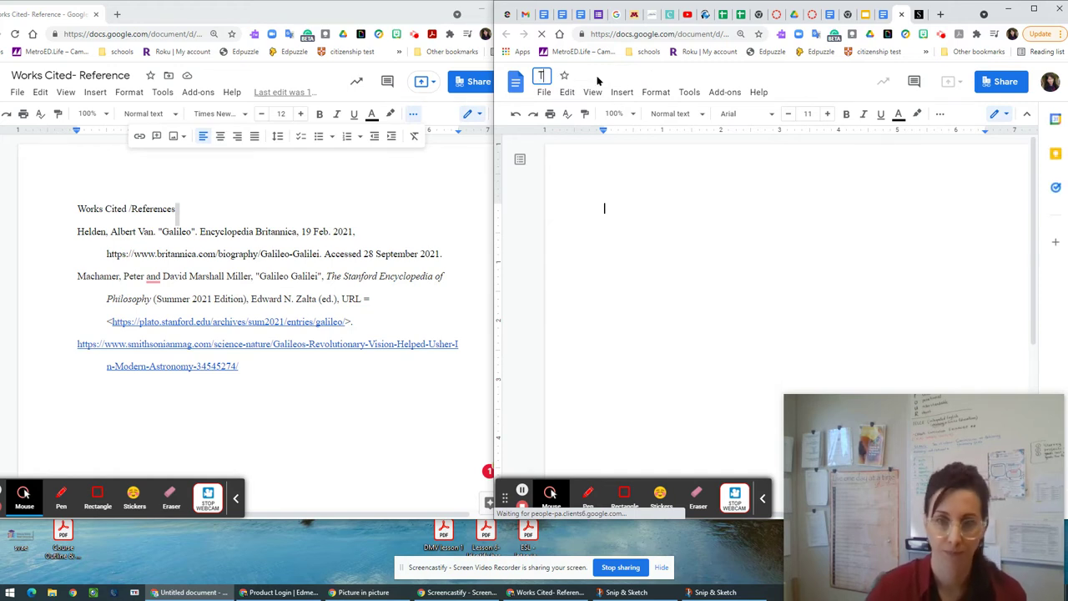
text(itle Pa)
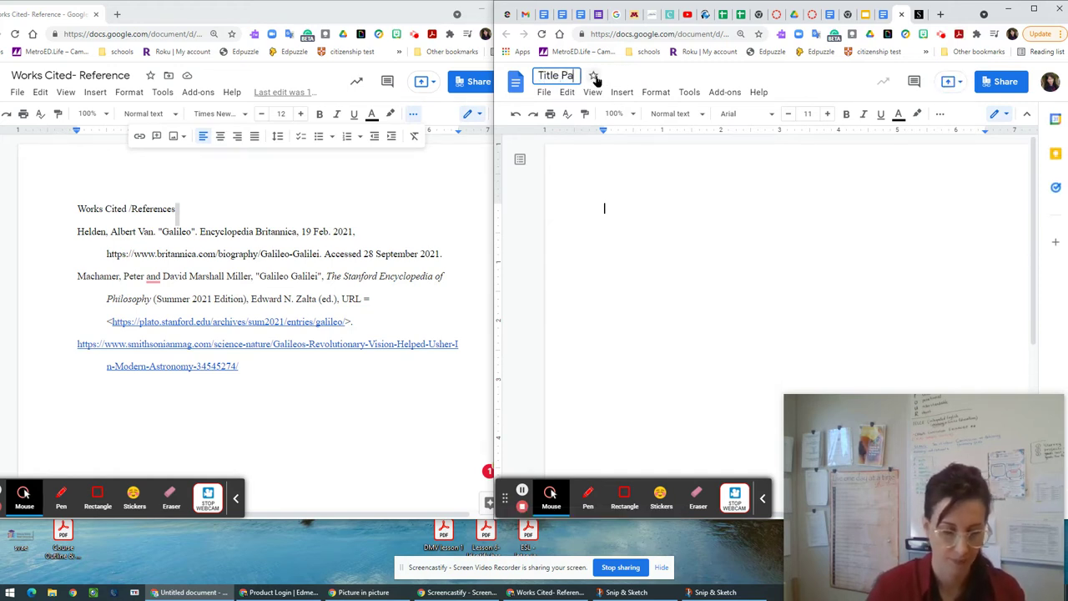
text(ge- Sample)
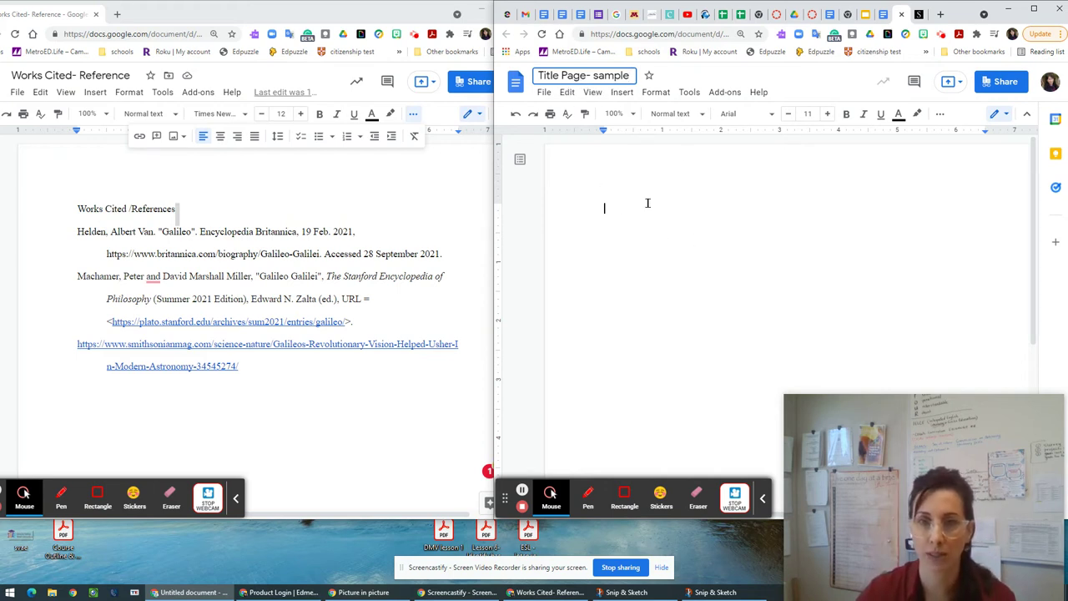
- Format the empty title page with double line spacing and 12-point Times New Roman
click(659, 94)
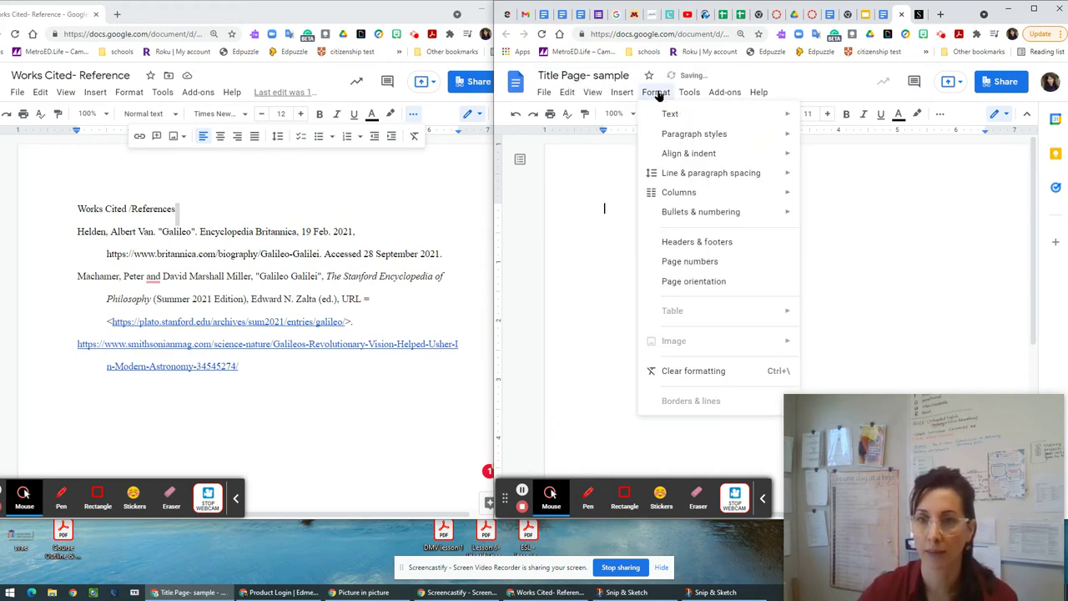
mouse_move(720, 174)
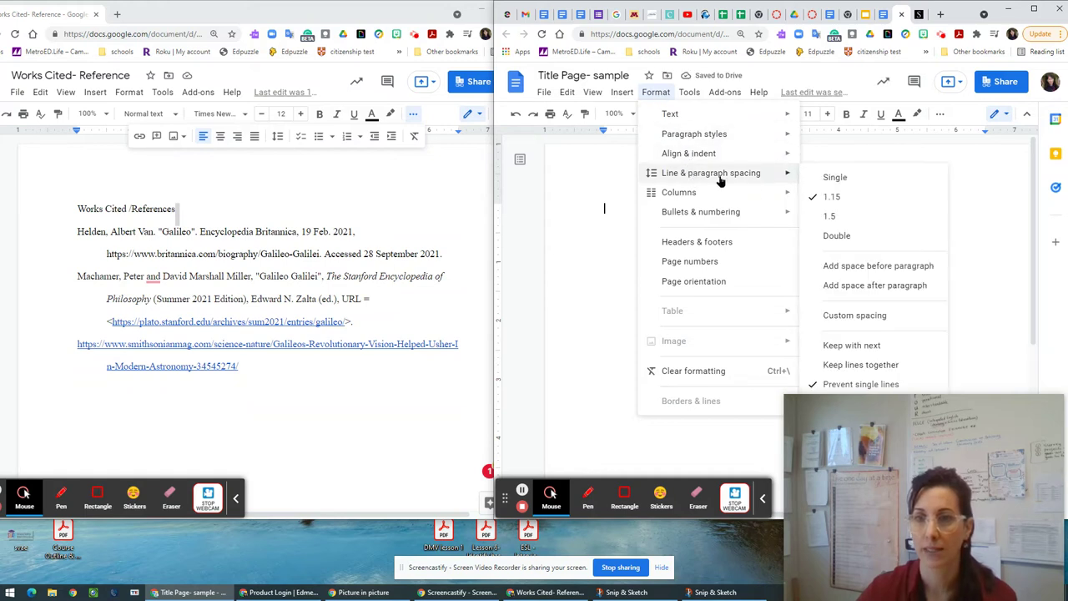
click(845, 236)
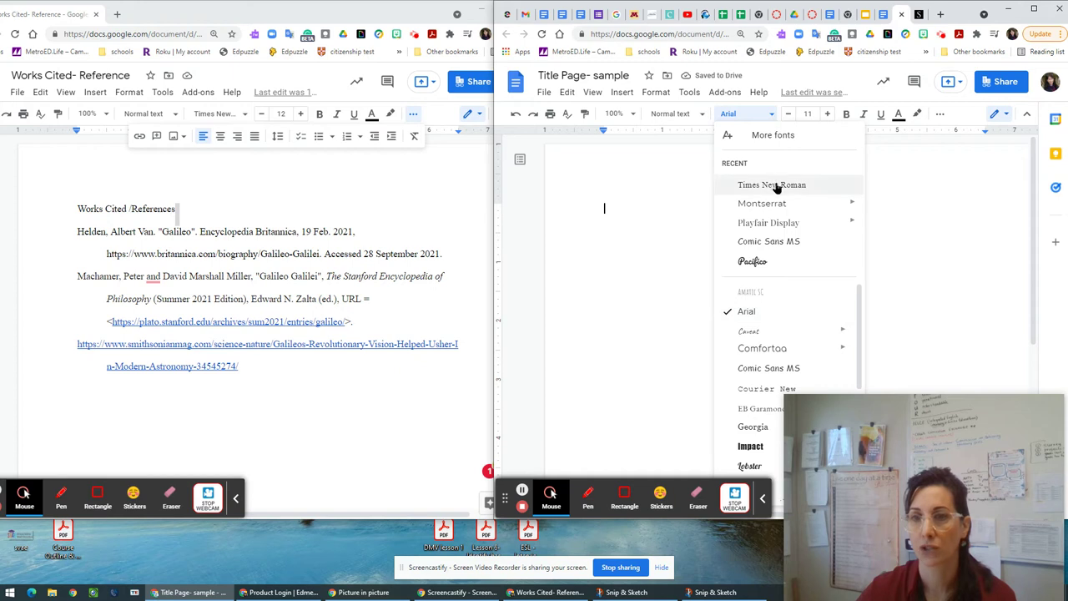
click(775, 186)
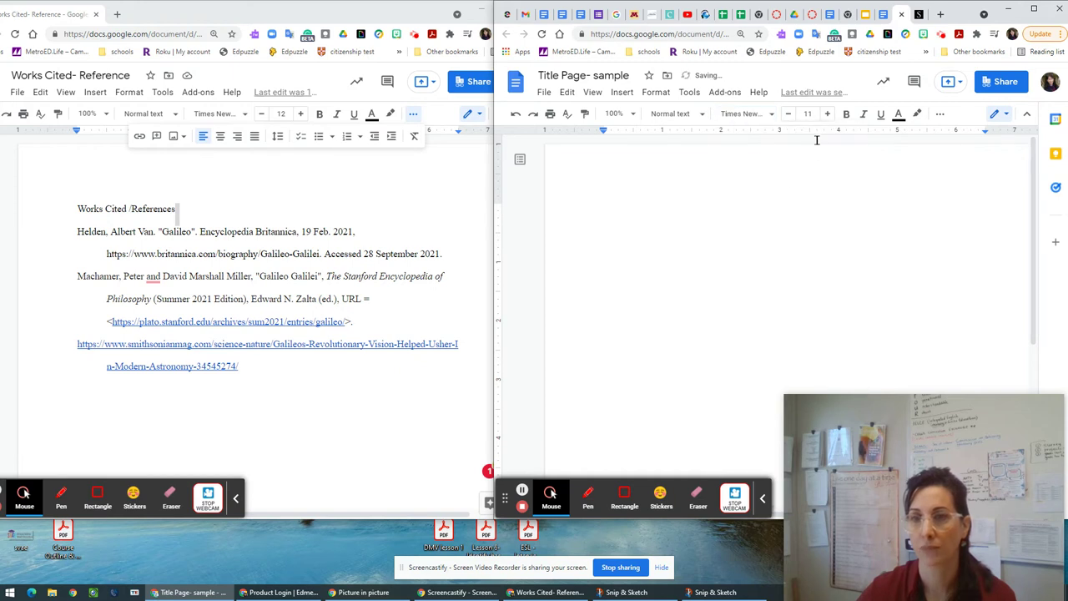
click(827, 116)
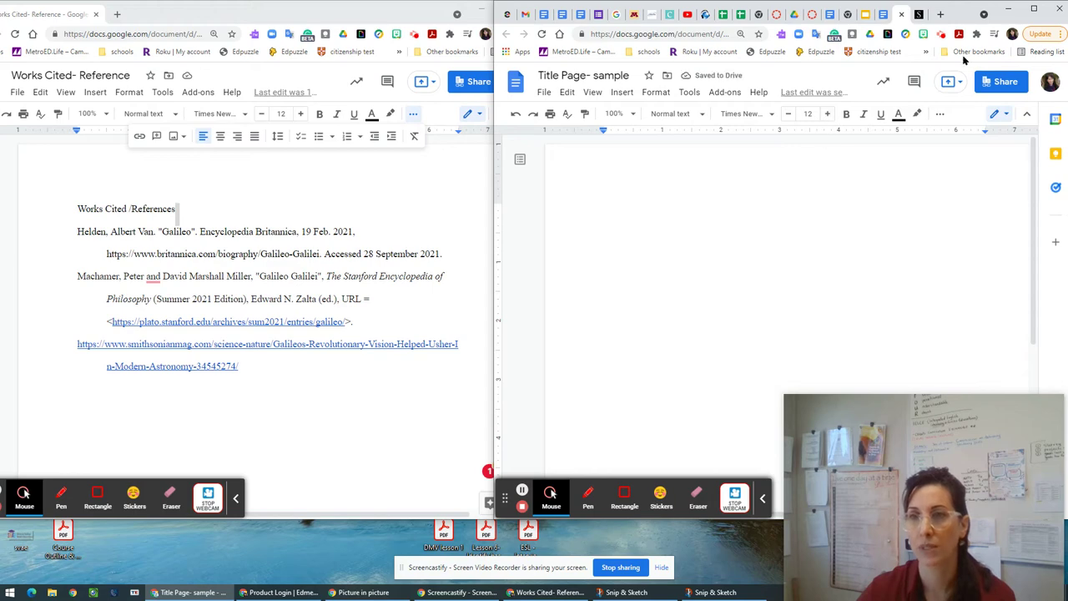
- Maximize the title page window, centre the paragraph and add blank lines down to about the middle of the page
click(1034, 9)
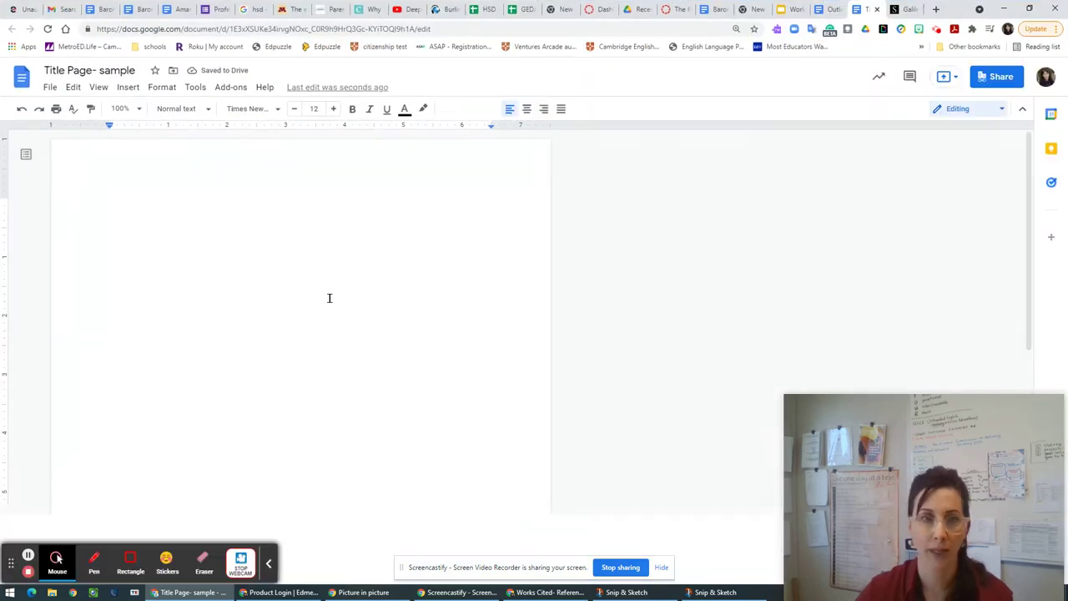
click(527, 109)
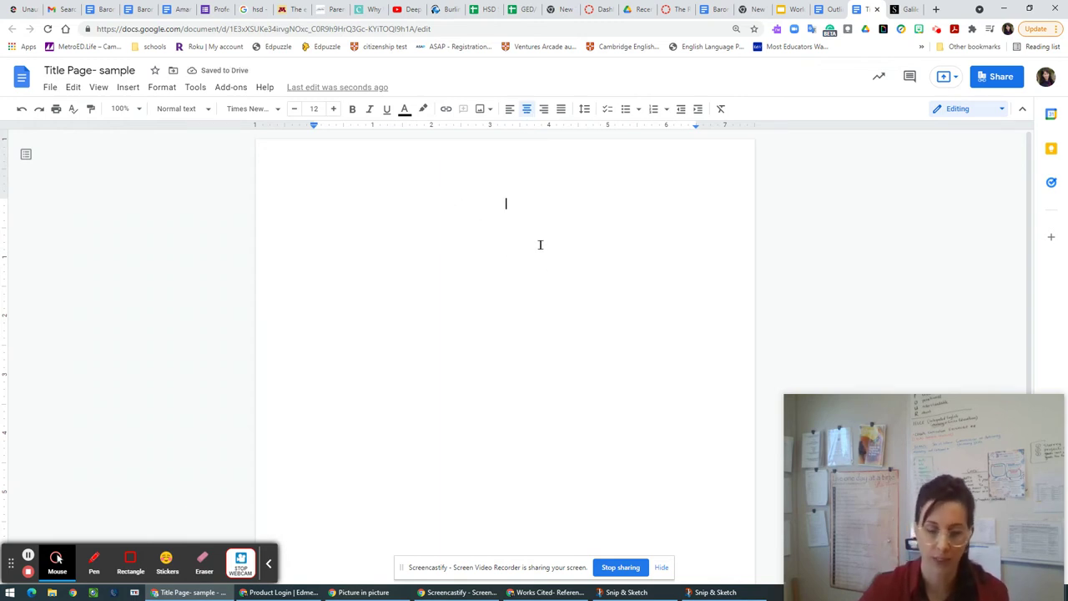
key(Return)
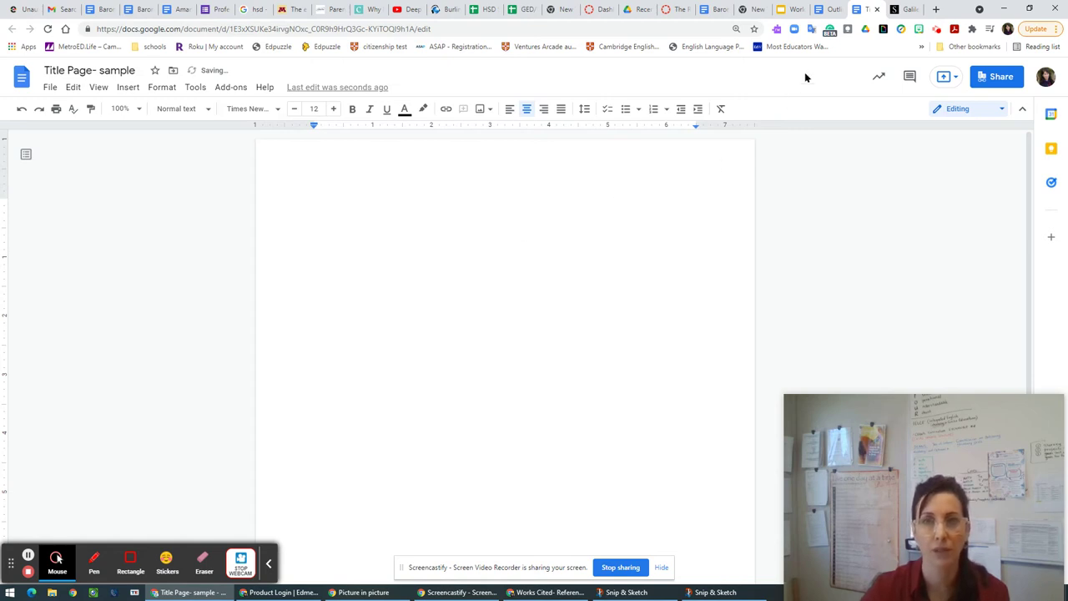
- Copy the student, teacher, class and date lines from the outline's heading and paste them into the title page at the cursor
click(835, 12)
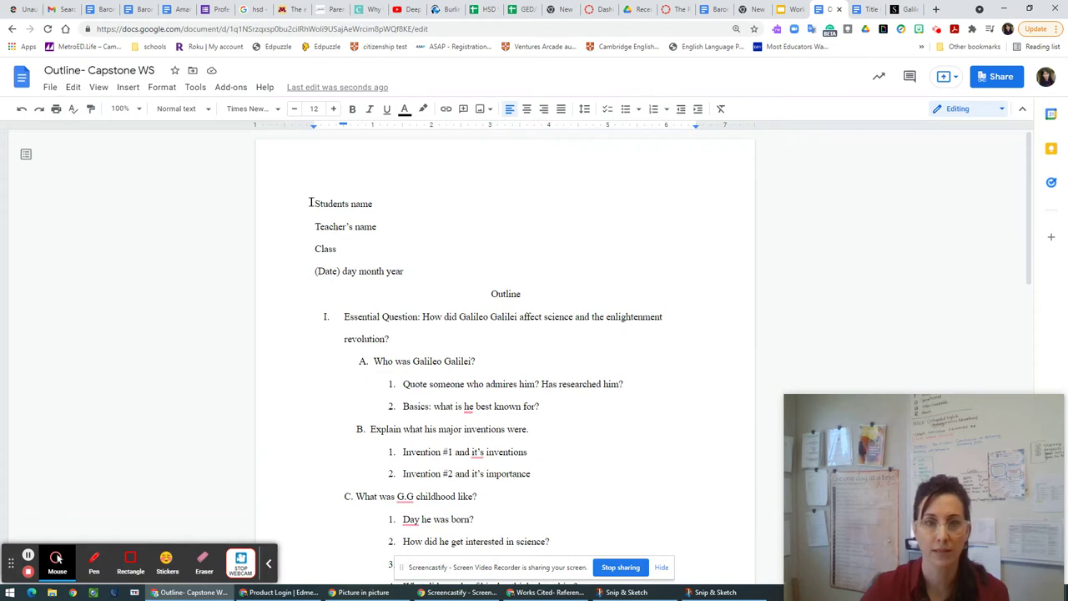
drag(310, 203, 405, 277)
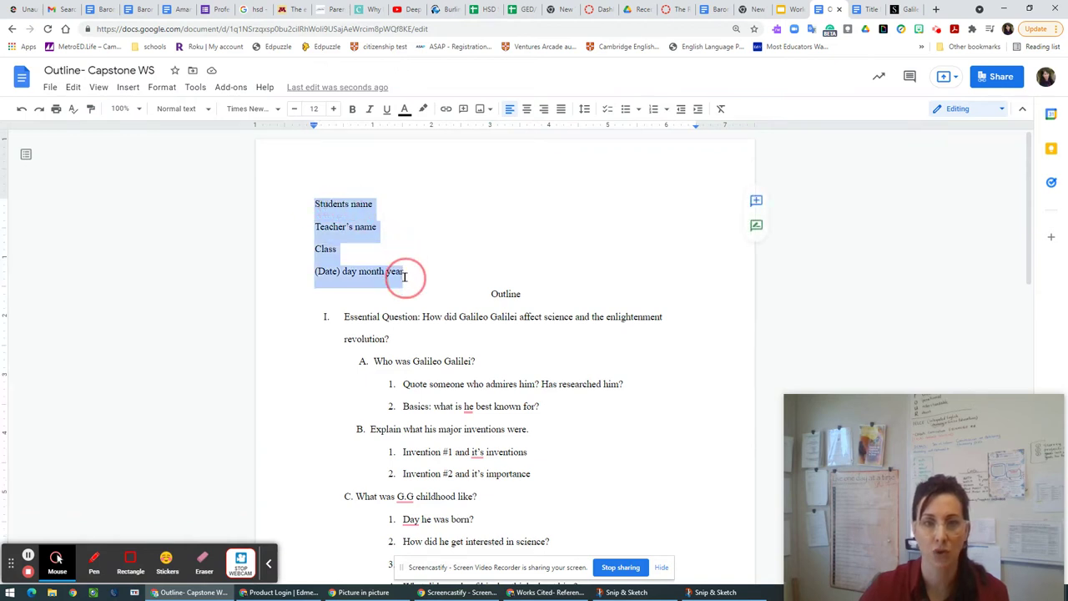
right_click(369, 257)
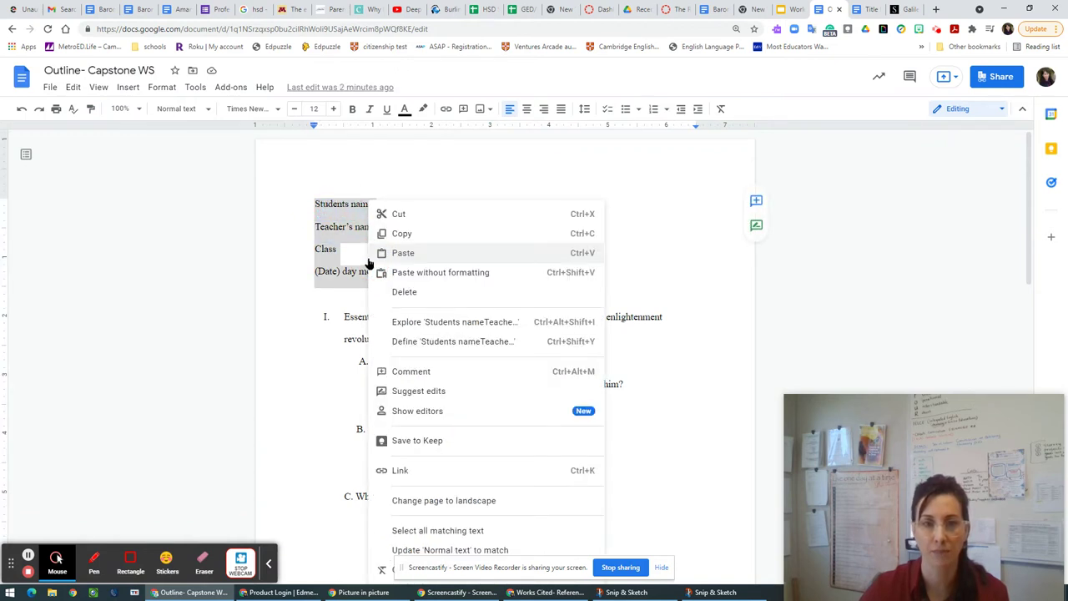
click(409, 239)
click(868, 9)
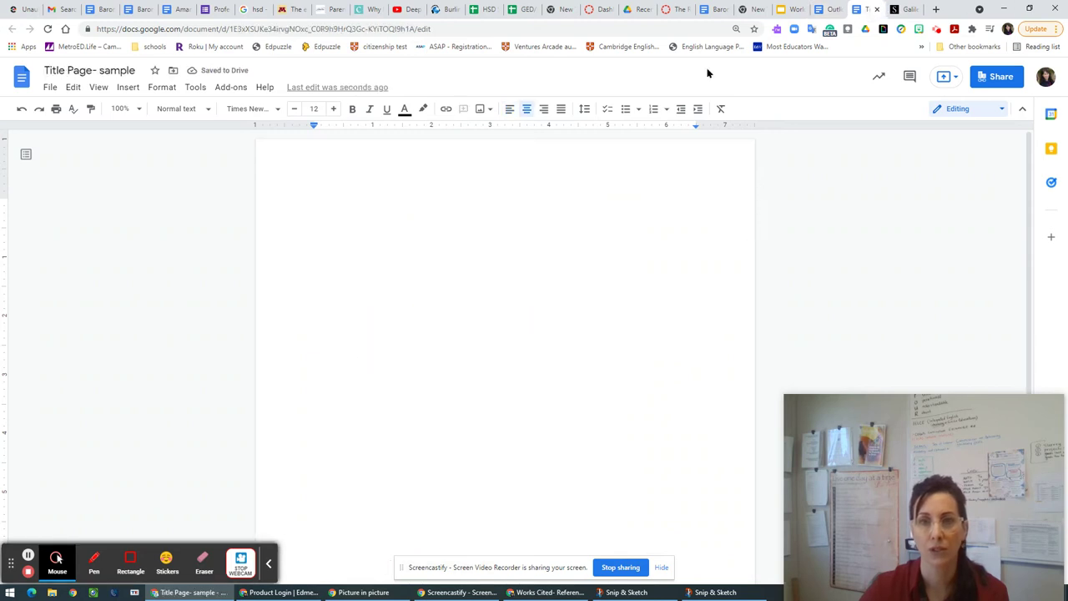
right_click(476, 413)
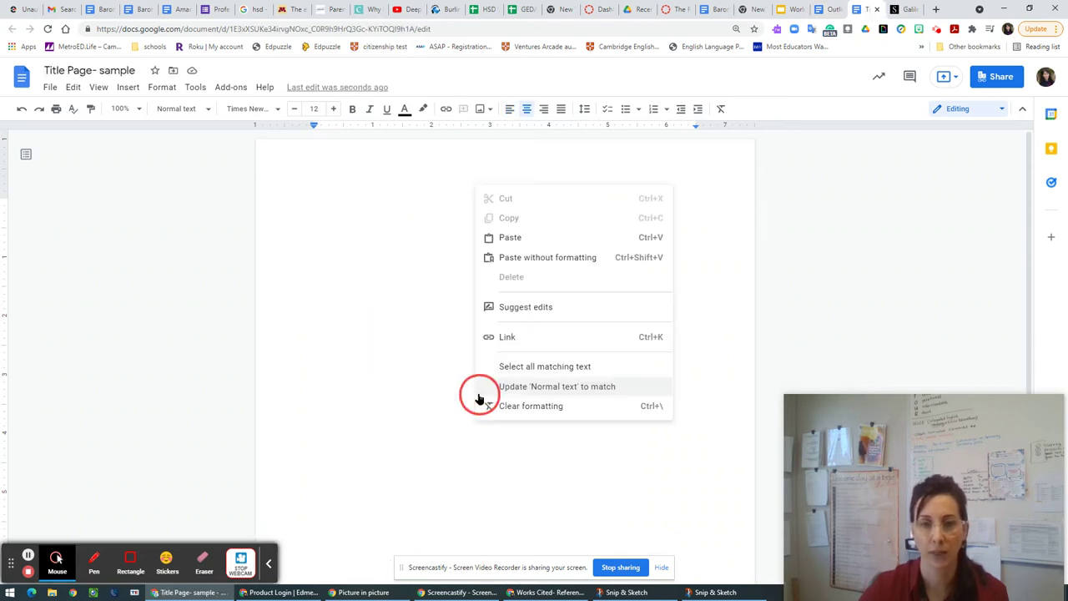
click(504, 237)
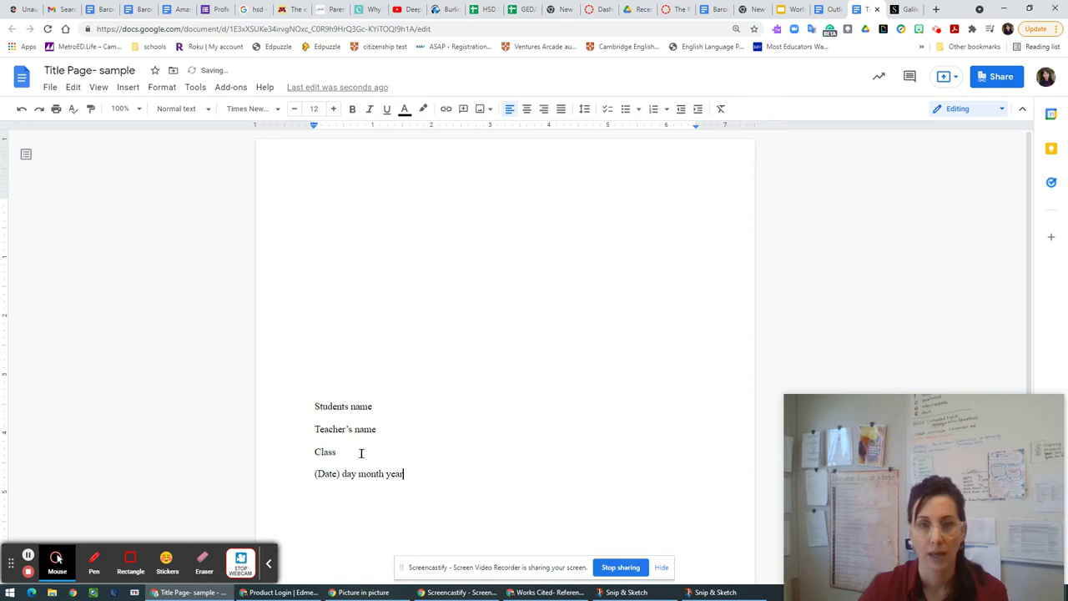
- Centre the four pasted heading lines on the title page
drag(425, 486, 320, 382)
click(527, 109)
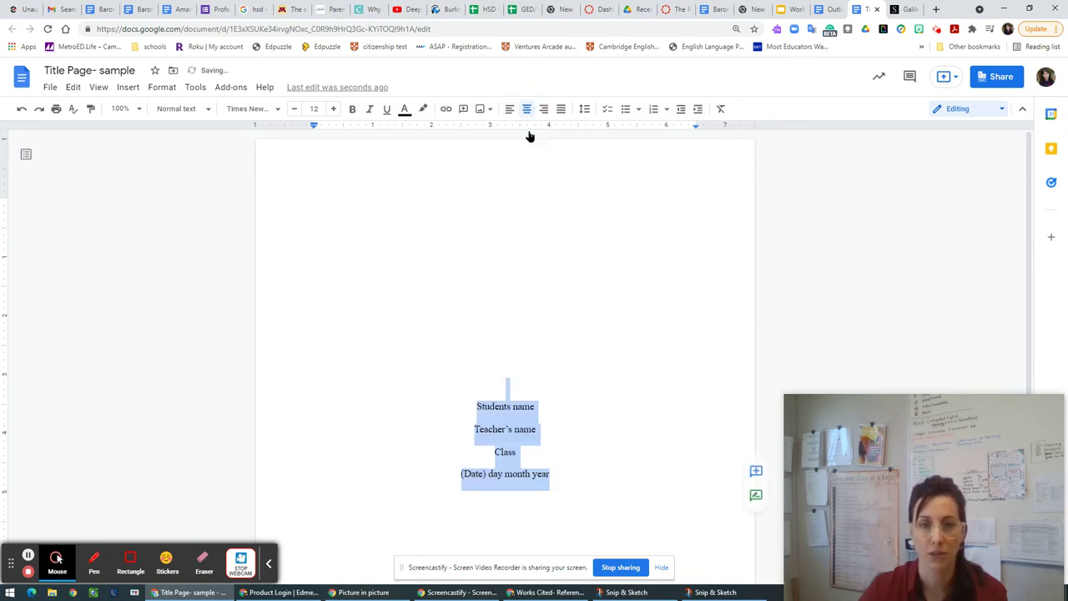
click(586, 478)
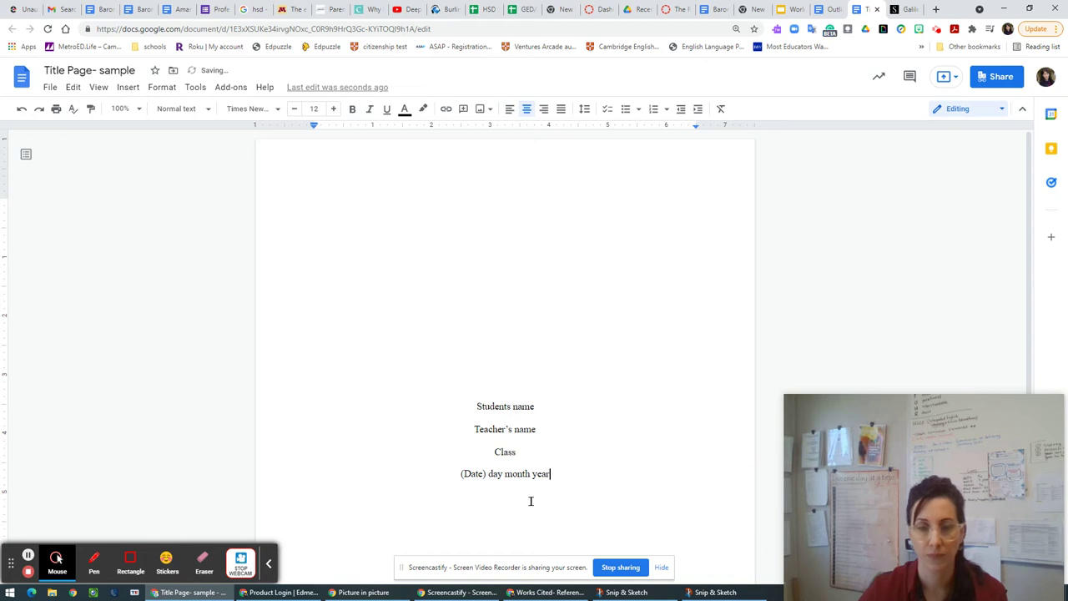
- Change "Class" to "Class/Topic" and correct "Students name" to "Student's name" on the title page
click(525, 453)
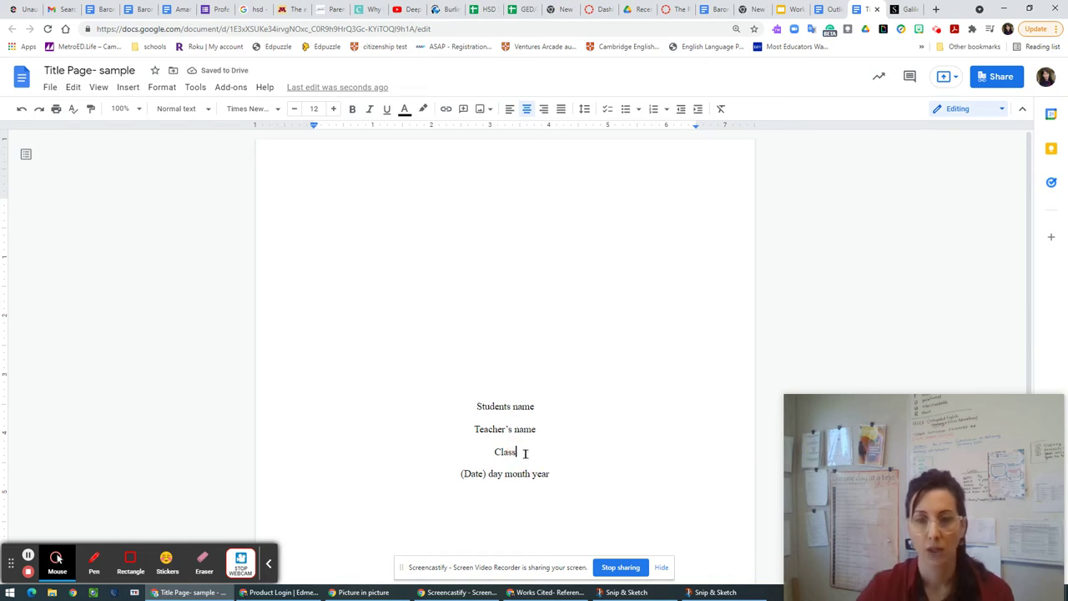
text(/T)
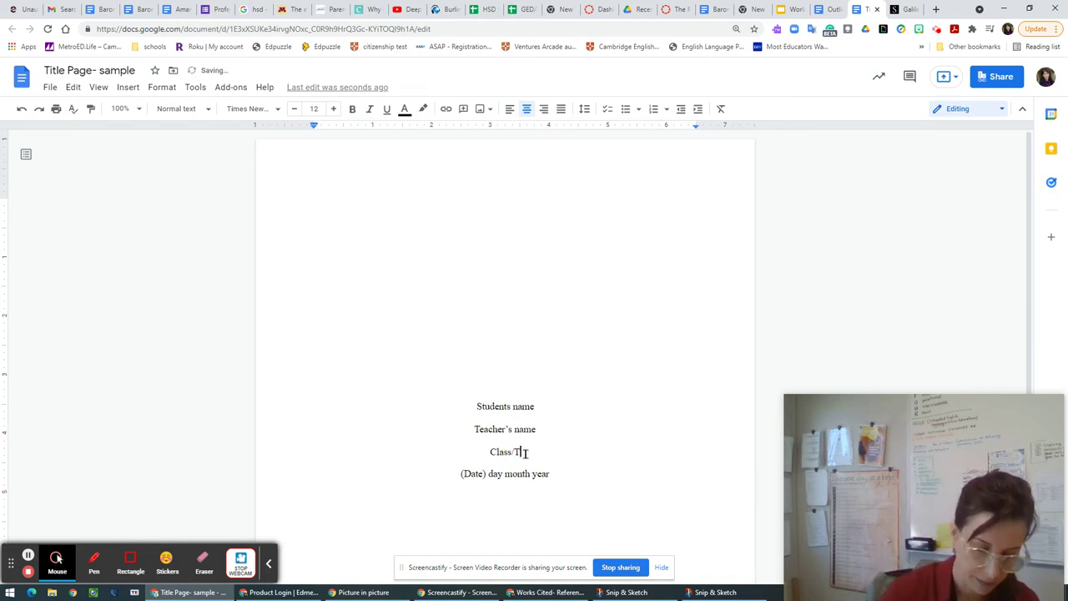
text(opic)
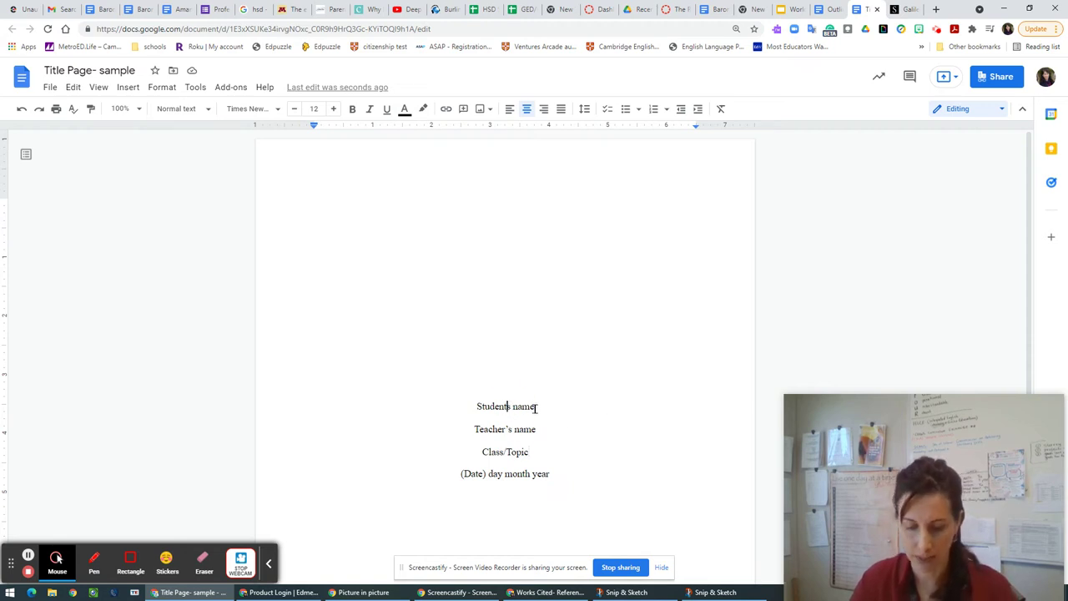
text('s)
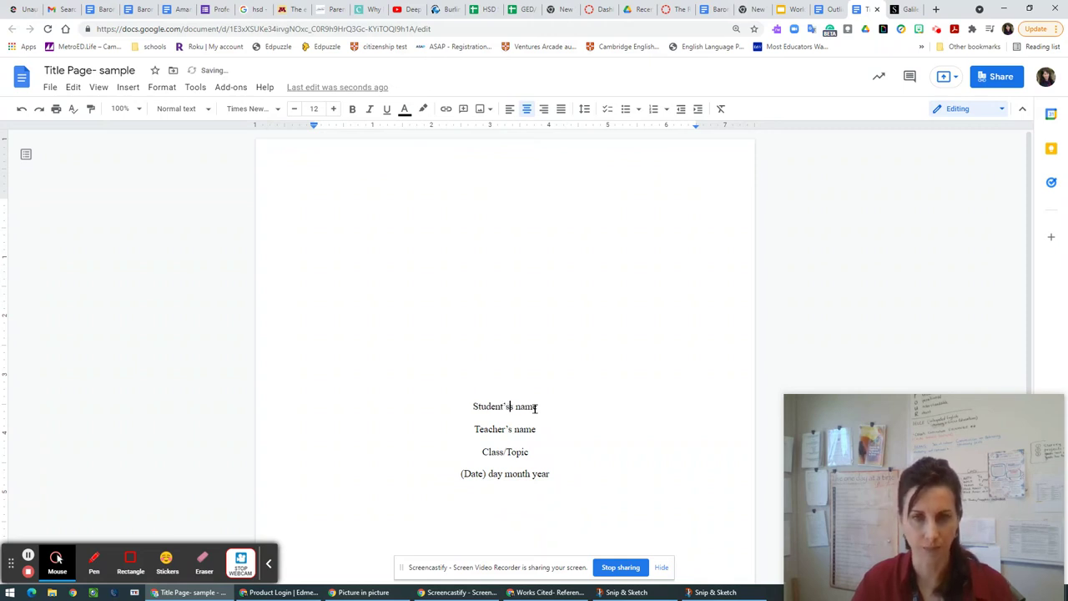
key(BackSpace)
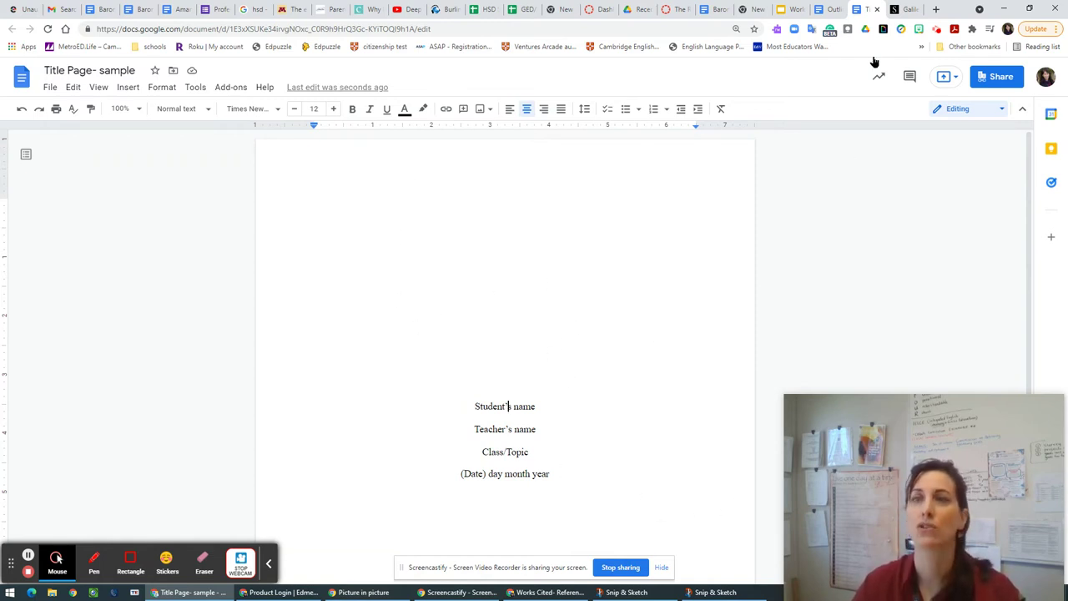
- Check the outline again, switch to the World Studies Capstone Project slides and go to the beginning of the slide list
click(831, 10)
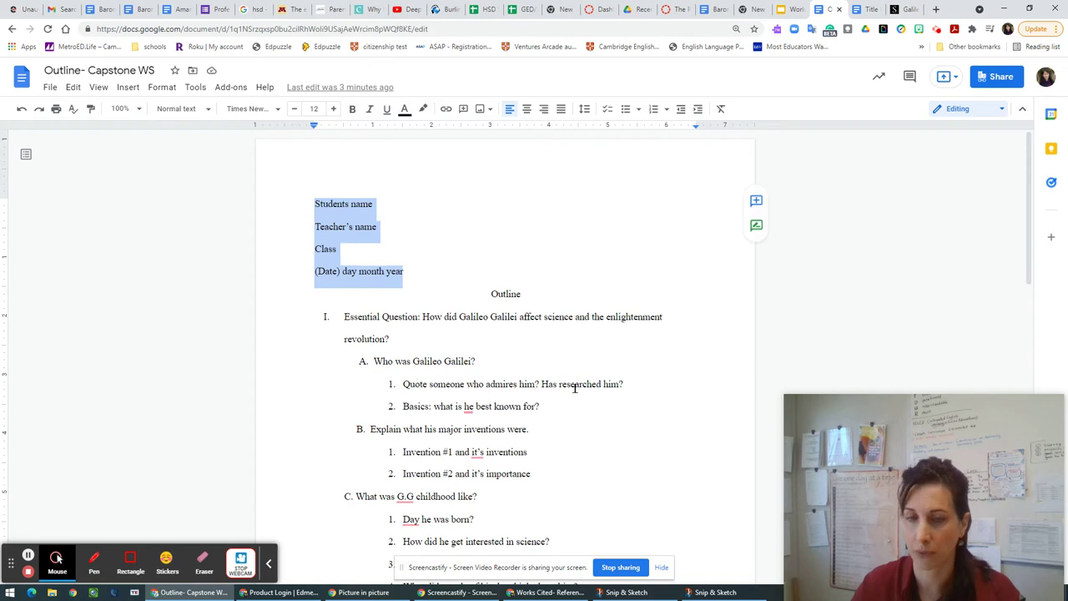
click(789, 10)
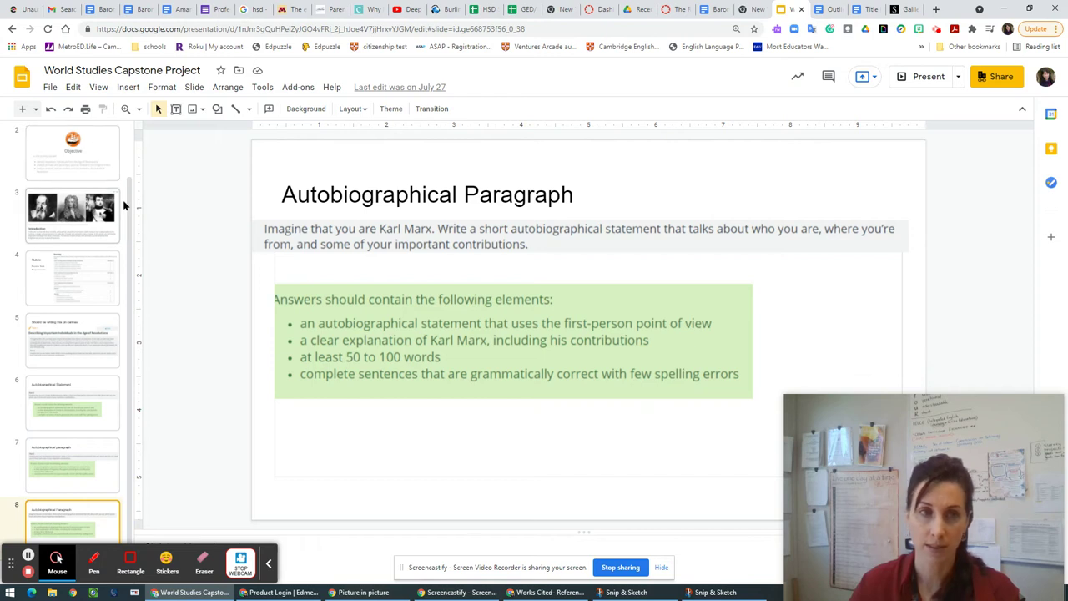
drag(130, 197, 142, 226)
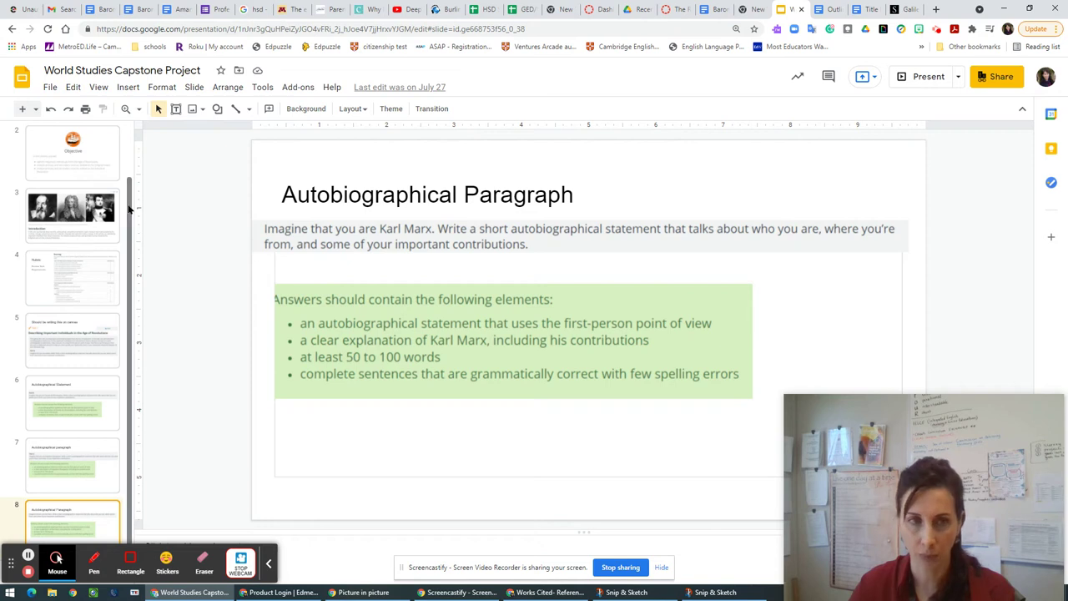
drag(129, 209, 131, 159)
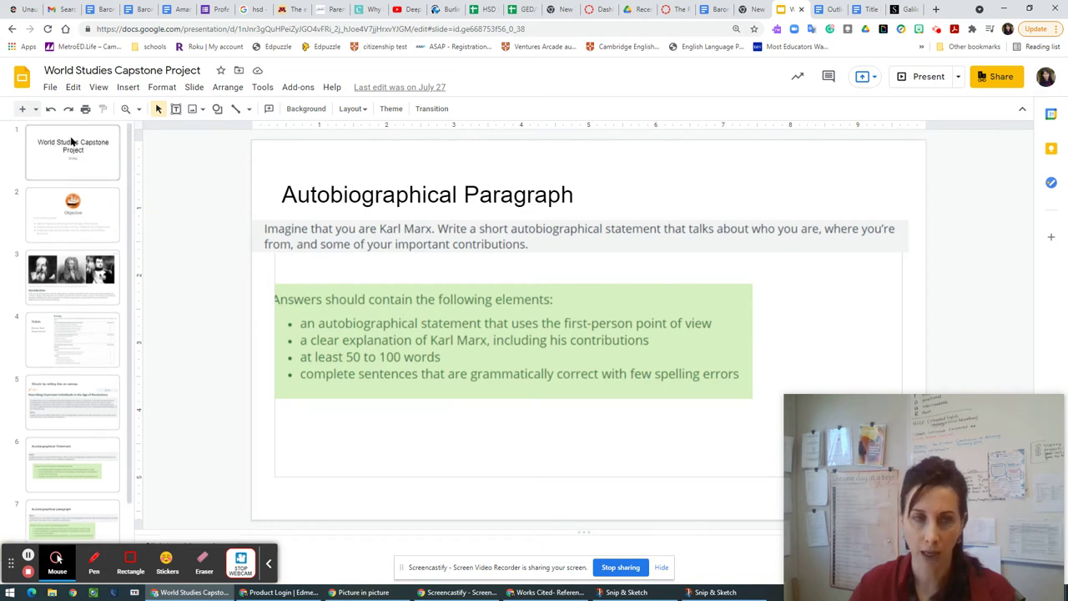